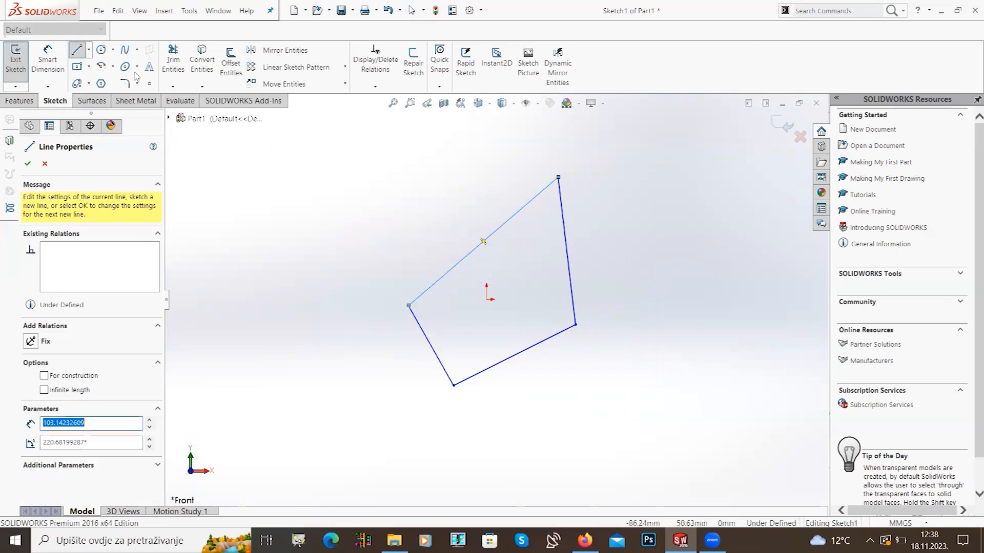
Step: Exit the quadrilateral sketch and create a reference plane offset 110 mm from the Front Plane
click(16, 63)
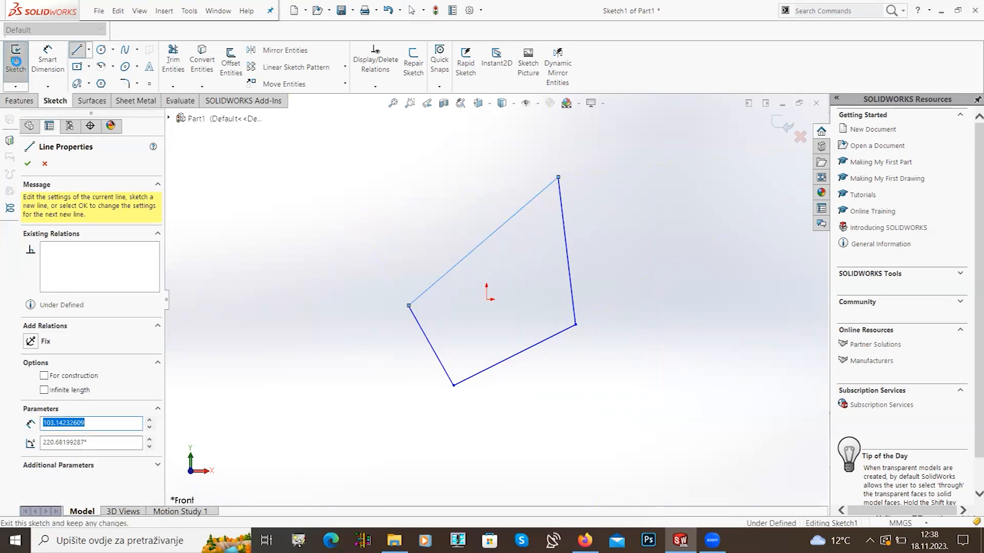
mouse_move(433, 254)
middle_down()
mouse_move(421, 305)
mouse_move(473, 322)
middle_up()
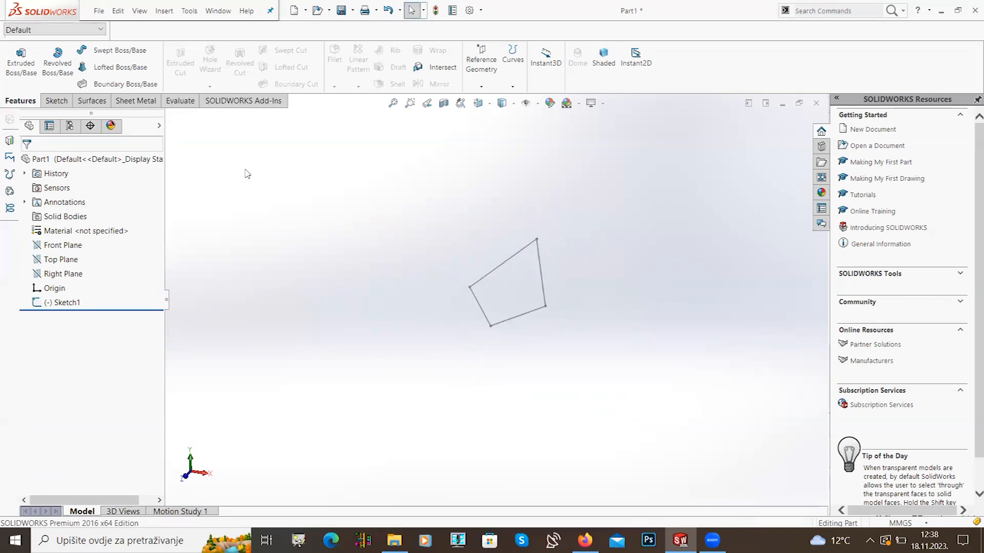
click(481, 86)
click(490, 99)
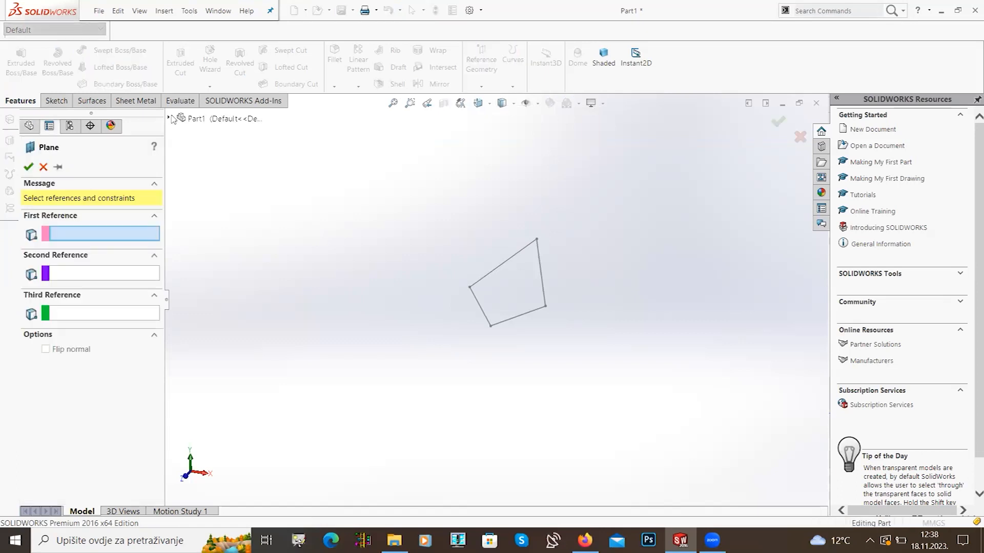
click(168, 118)
click(224, 205)
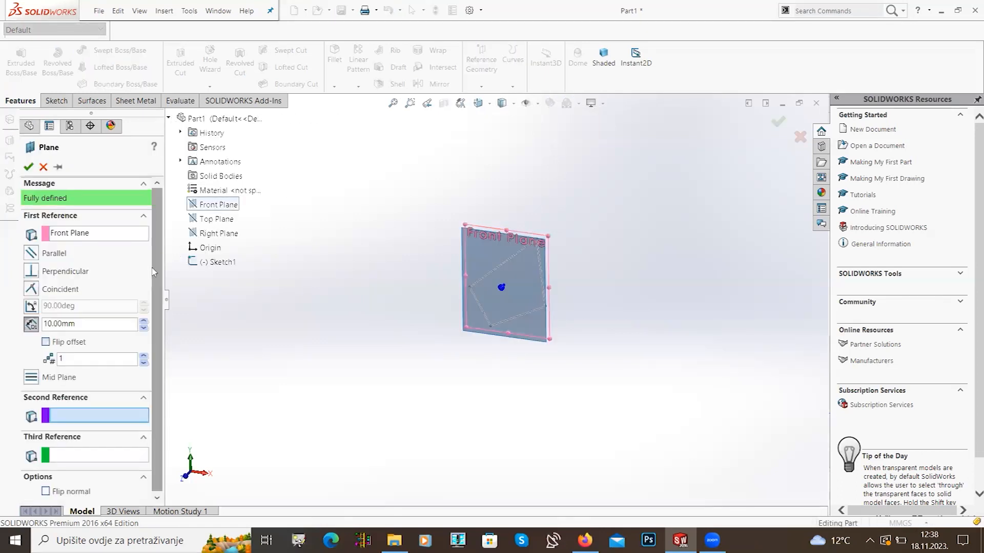
click(144, 321)
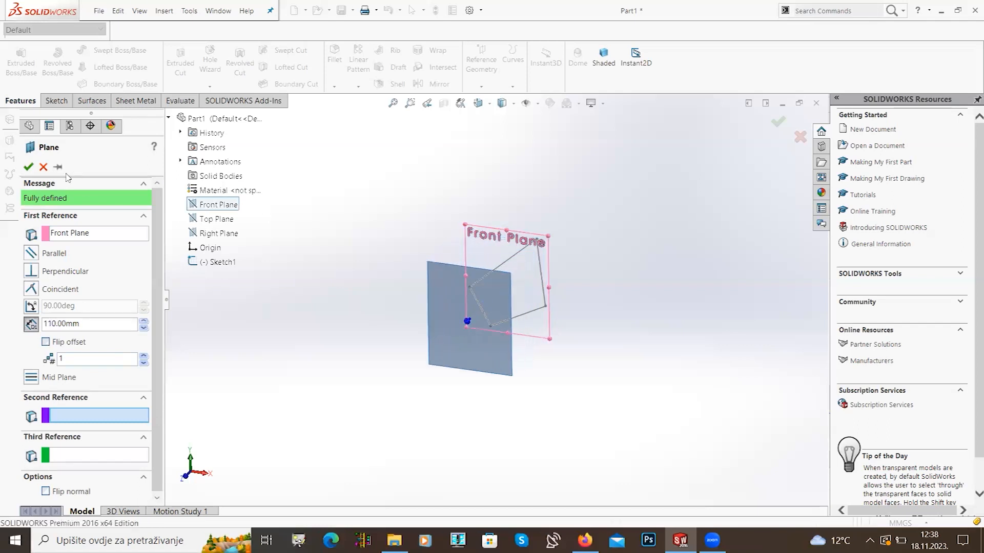
click(28, 167)
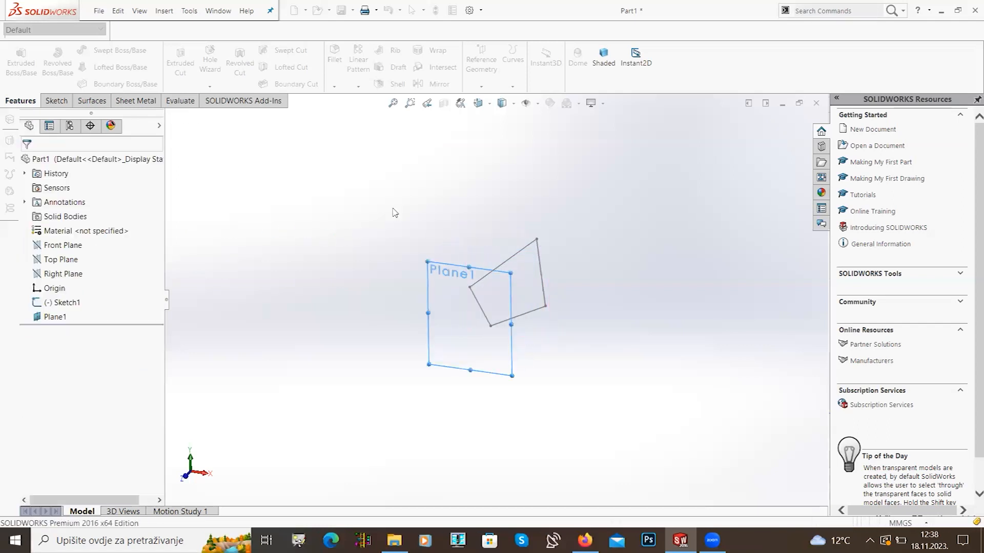
click(465, 345)
Step: Create a derived sketch of Sketch1 on Plane1
middle_drag(465, 345, 398, 356)
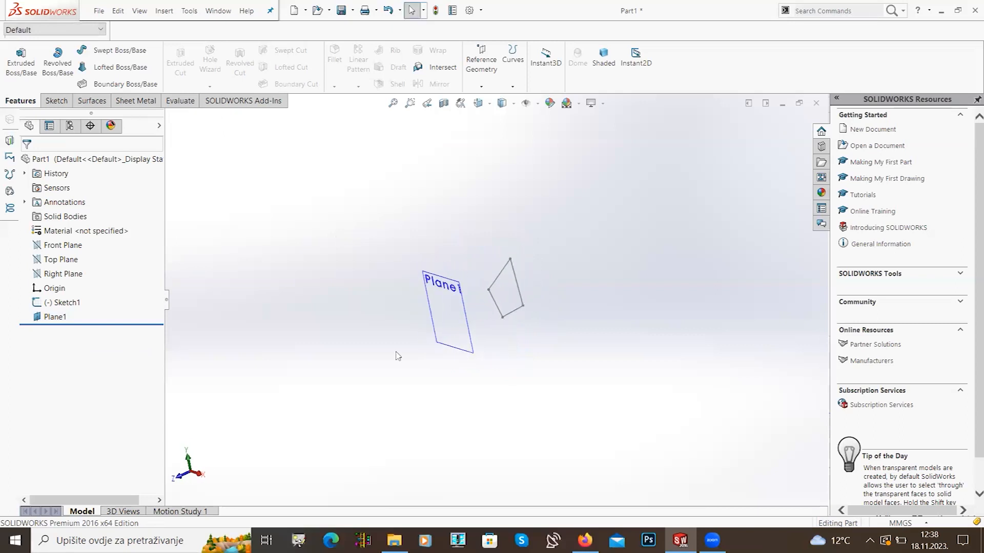
mouse_move(470, 325)
middle_down()
mouse_move(527, 279)
mouse_move(497, 323)
mouse_move(588, 248)
middle_up()
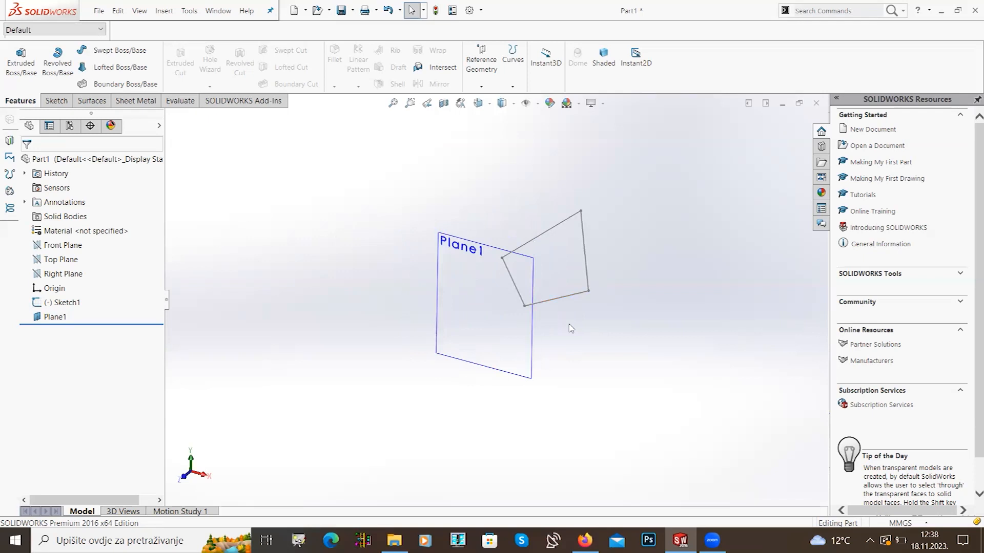
mouse_move(563, 366)
middle_down()
mouse_move(565, 318)
mouse_move(589, 294)
mouse_move(564, 329)
mouse_move(544, 319)
middle_up()
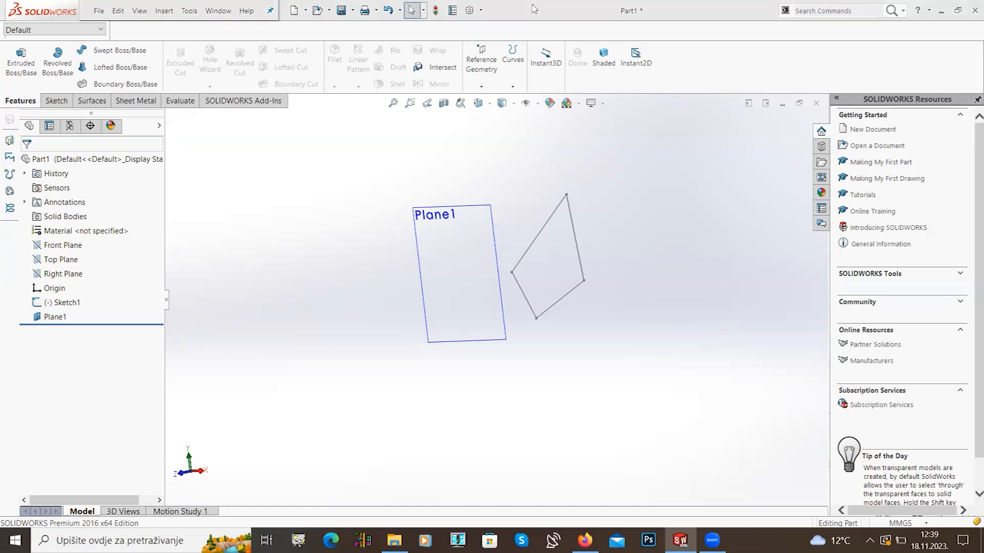
middle_drag(612, 204, 567, 174)
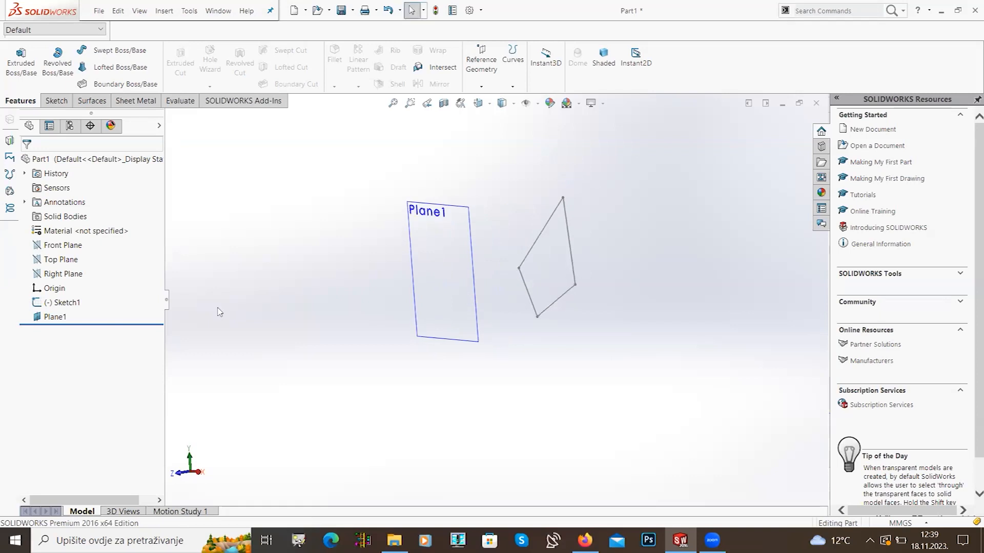
click(58, 318)
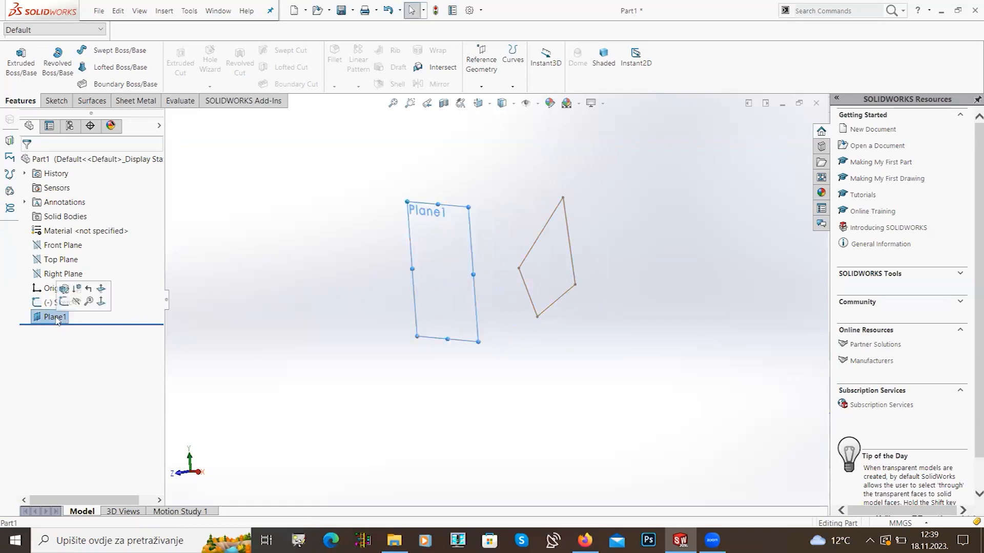
ctrl+click(45, 306)
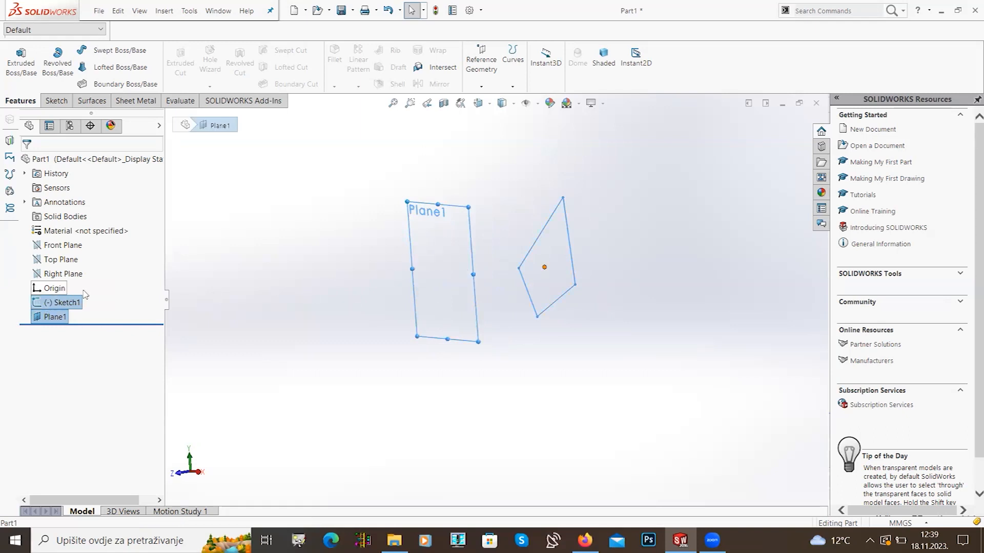
click(140, 10)
mouse_move(161, 12)
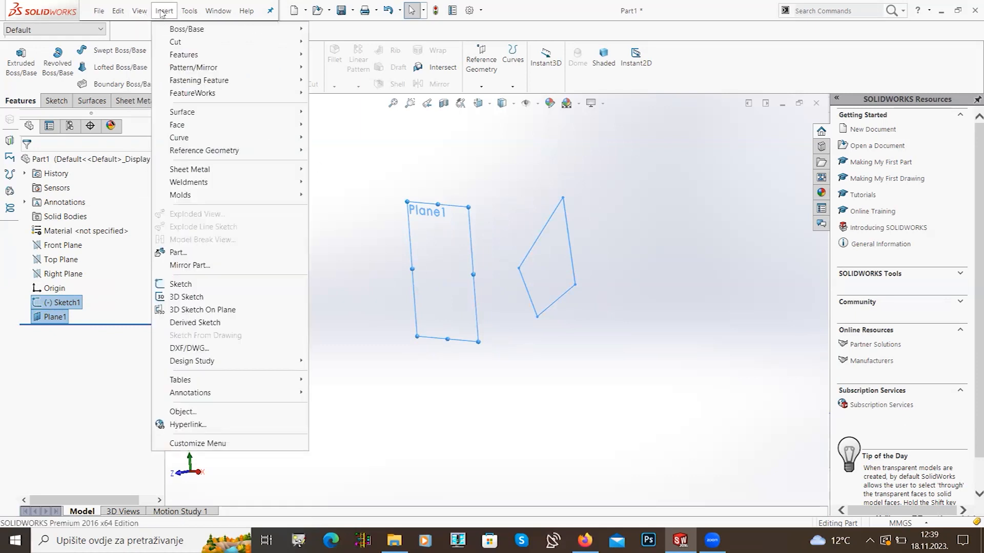
click(199, 323)
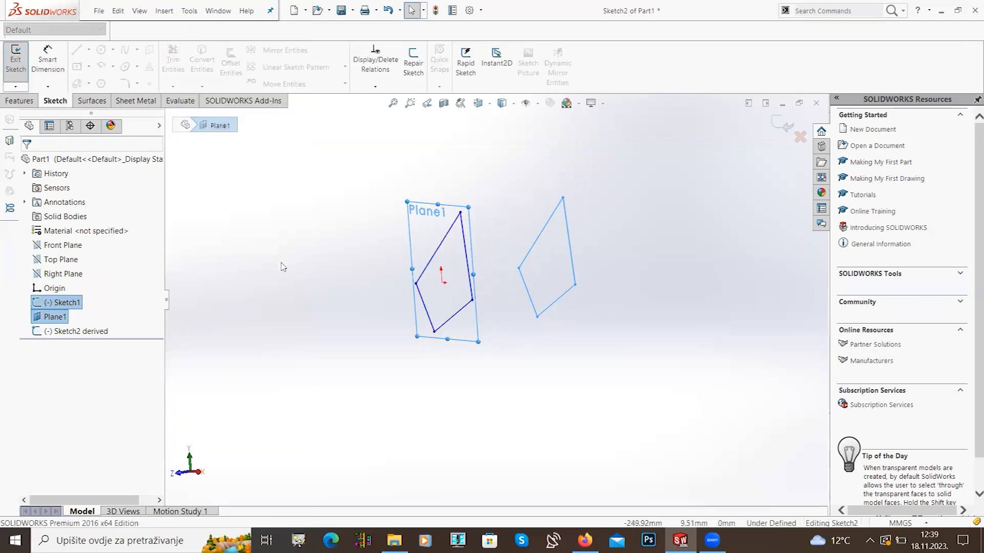
click(243, 332)
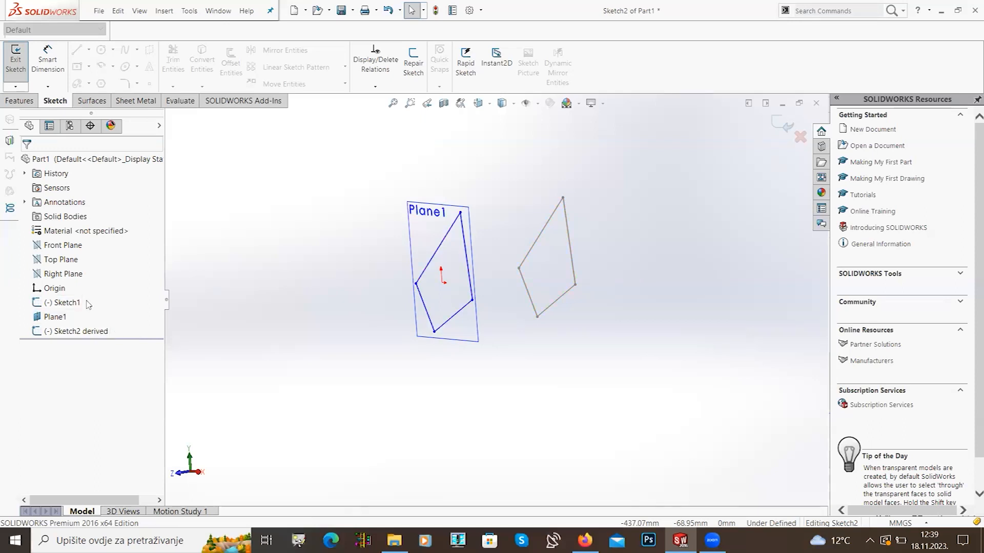
Step: Move the derived quadrilateral slightly sideways within the offset plane and exit the sketch
mouse_move(374, 230)
middle_down()
mouse_move(432, 320)
mouse_move(406, 334)
mouse_move(442, 240)
middle_up()
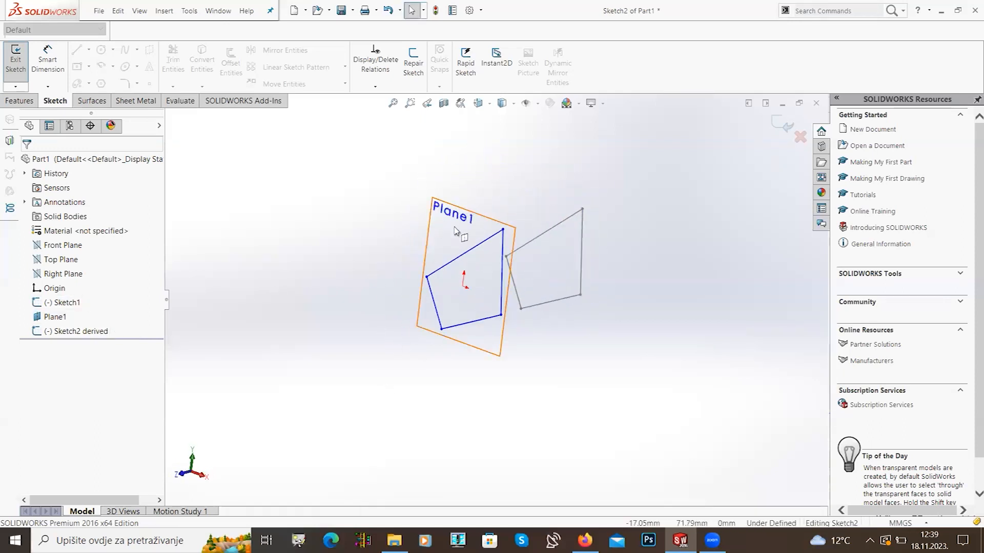
scroll(484, 247, down, 2)
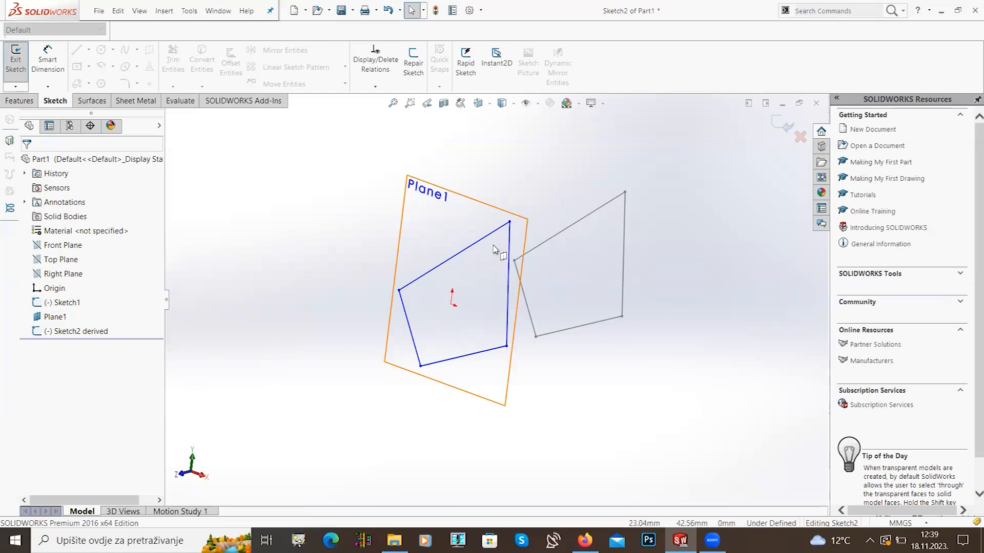
mouse_move(510, 221)
mouse_down()
mouse_move(429, 241)
mouse_move(418, 225)
mouse_move(524, 284)
mouse_move(453, 216)
mouse_move(479, 228)
mouse_up()
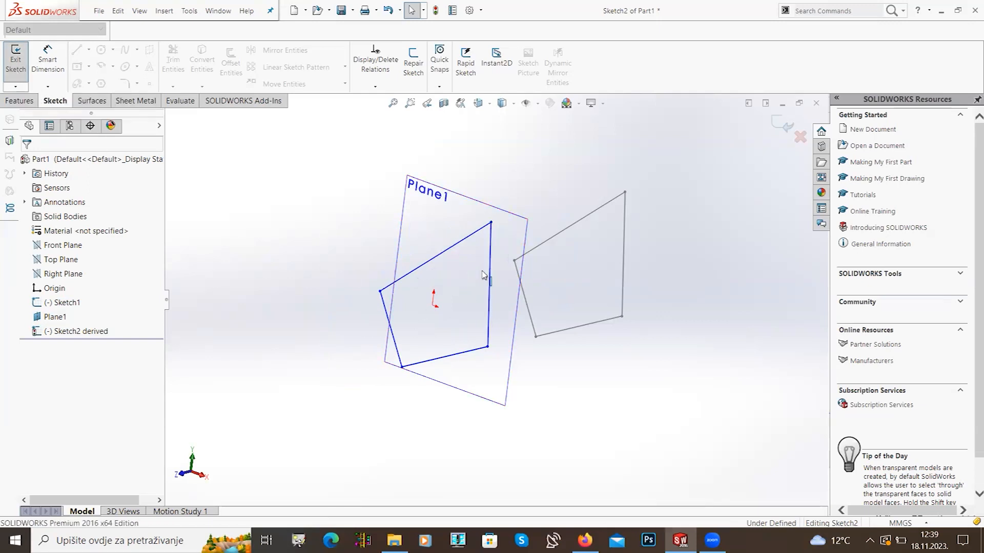
click(15, 64)
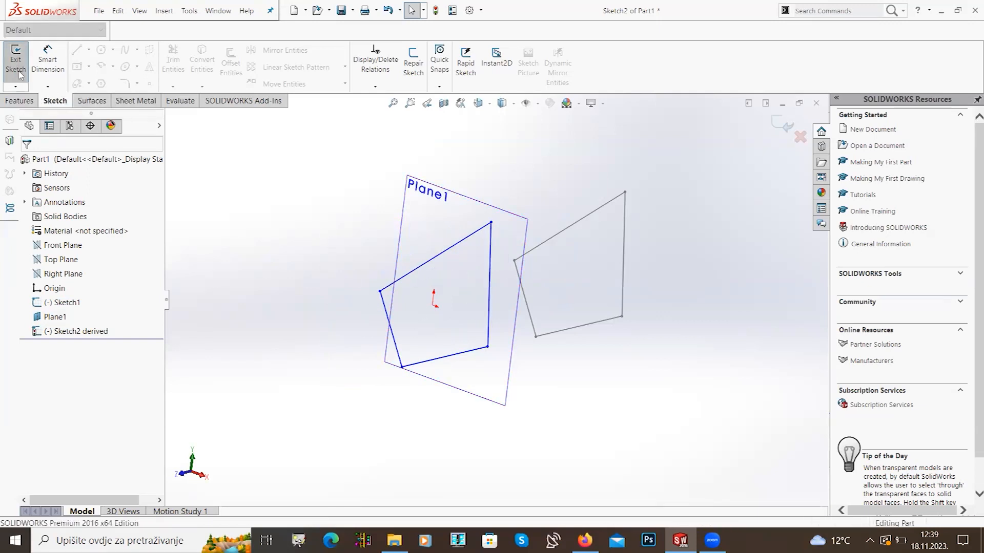
Step: Edit Sketch1 by pulling its upper-right vertex down inside the shape to make it concave, and exit the sketch
click(58, 304)
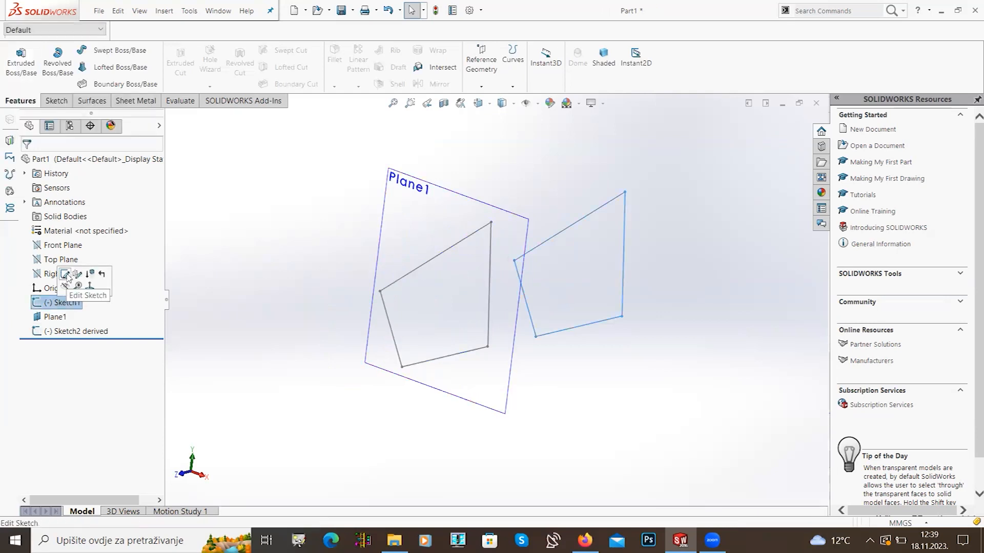
click(66, 275)
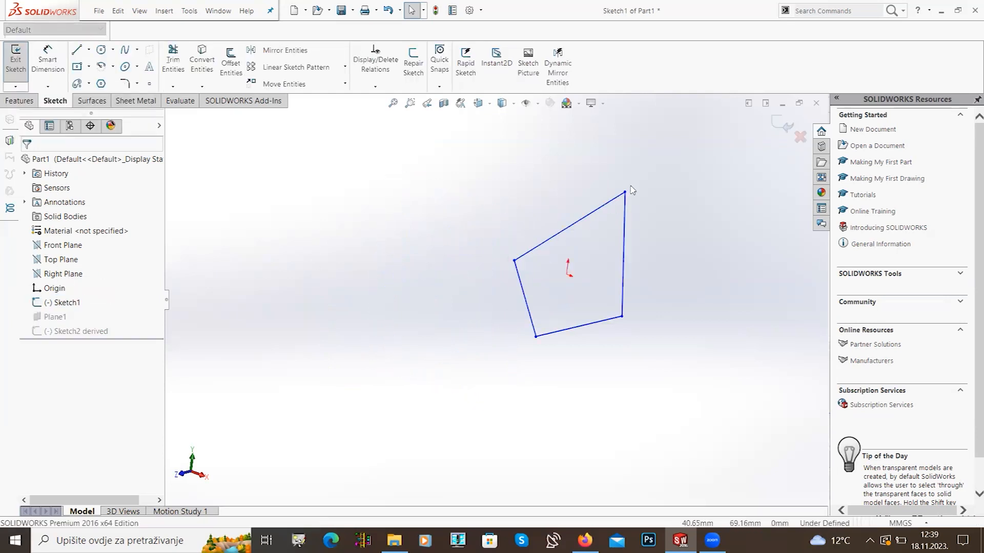
drag(625, 193, 556, 308)
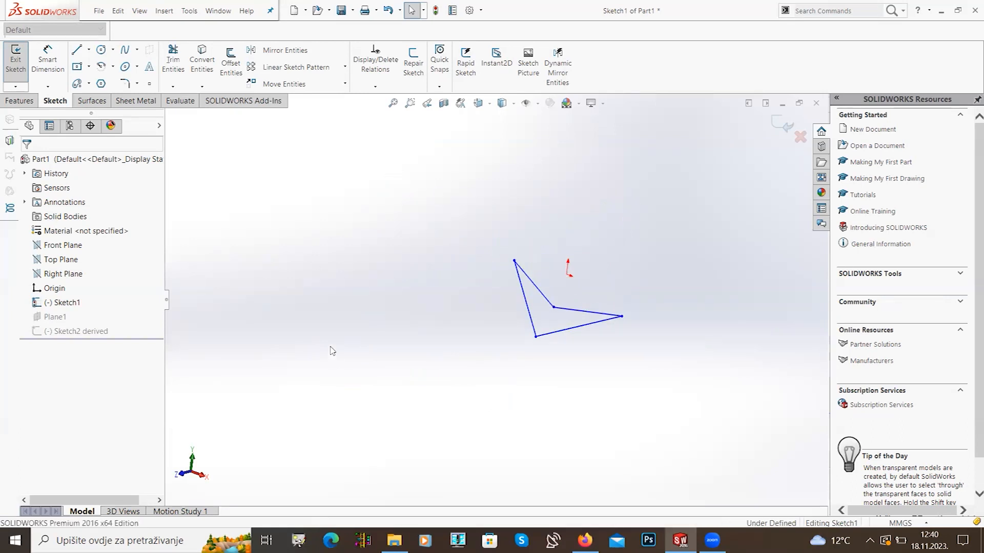
click(15, 61)
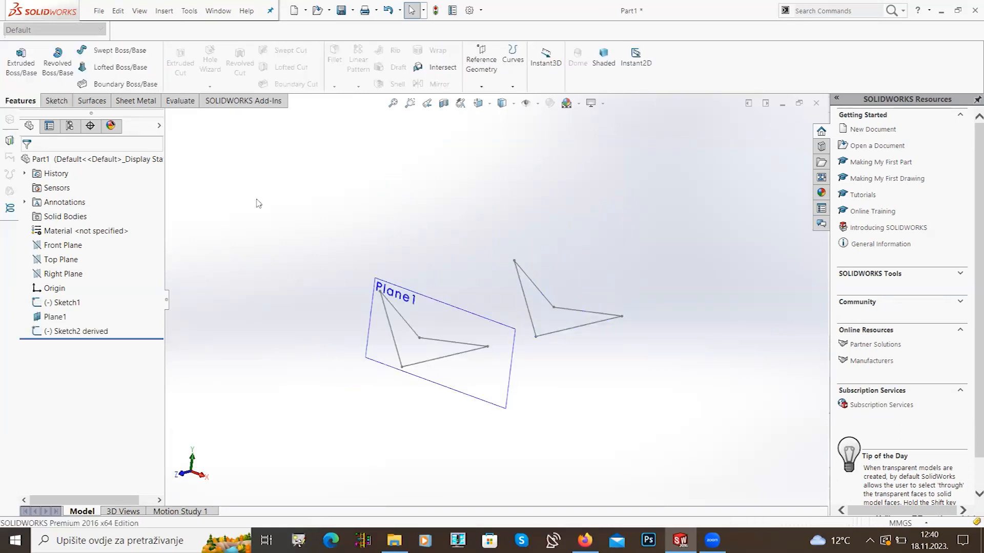
Step: Compare the shape of the derived sketch on the offset plane with the edited original sketch
mouse_move(402, 323)
middle_down()
mouse_move(437, 358)
mouse_move(426, 257)
mouse_move(444, 331)
middle_up()
scroll(456, 333, up, 5)
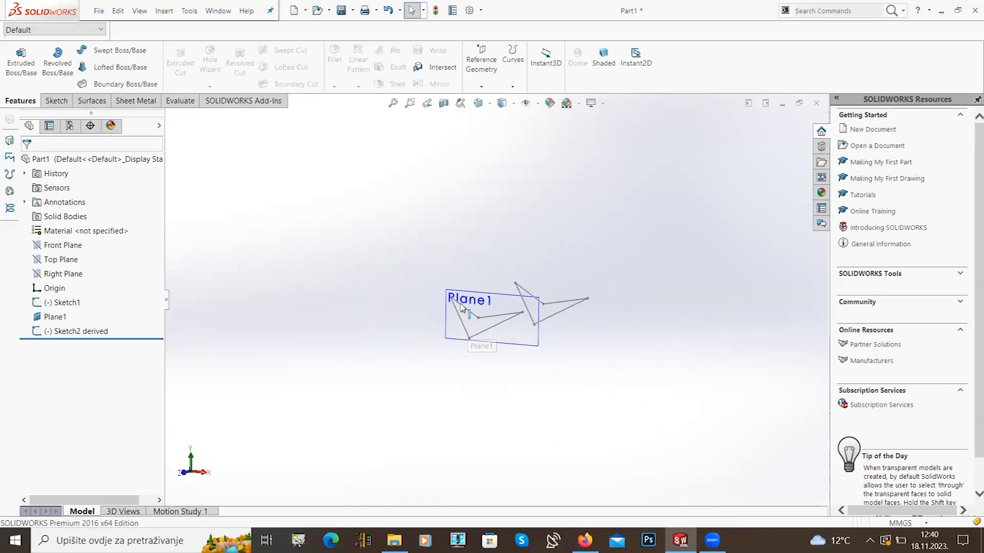
scroll(495, 339, down, 3)
scroll(495, 339, up, 3)
scroll(495, 342, up, 1)
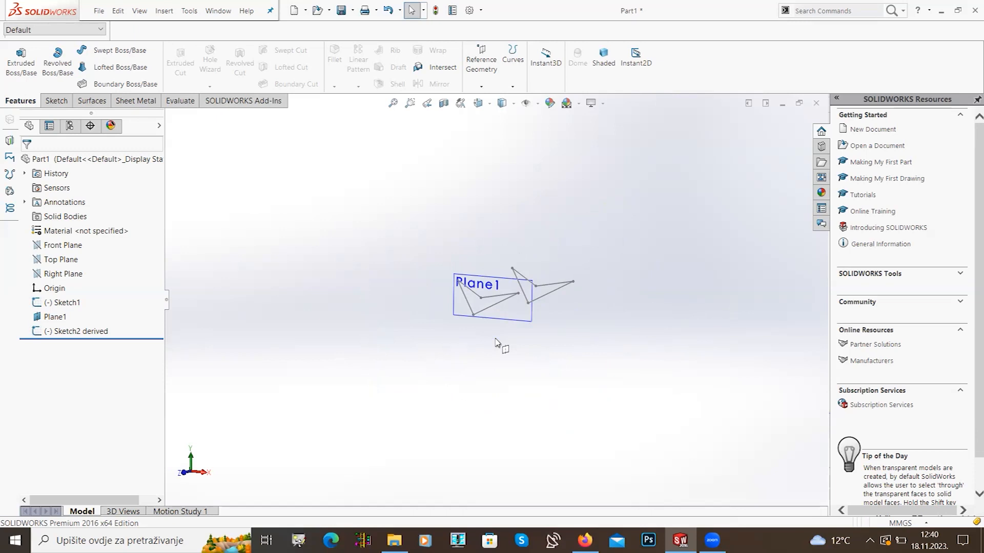
scroll(510, 277, down, 5)
mouse_move(538, 263)
middle_down()
mouse_move(531, 302)
mouse_move(567, 279)
middle_up()
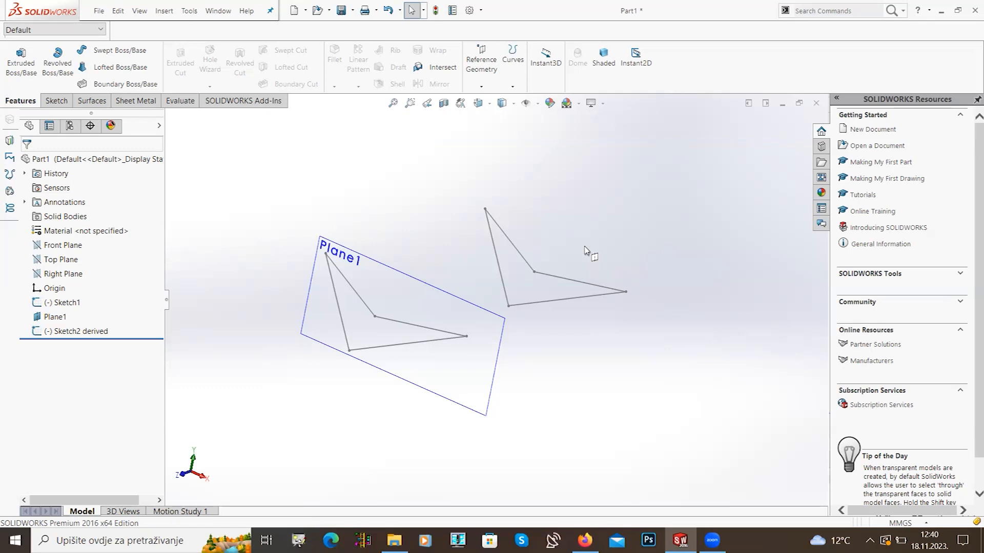
scroll(587, 248, up, 3)
scroll(543, 319, down, 3)
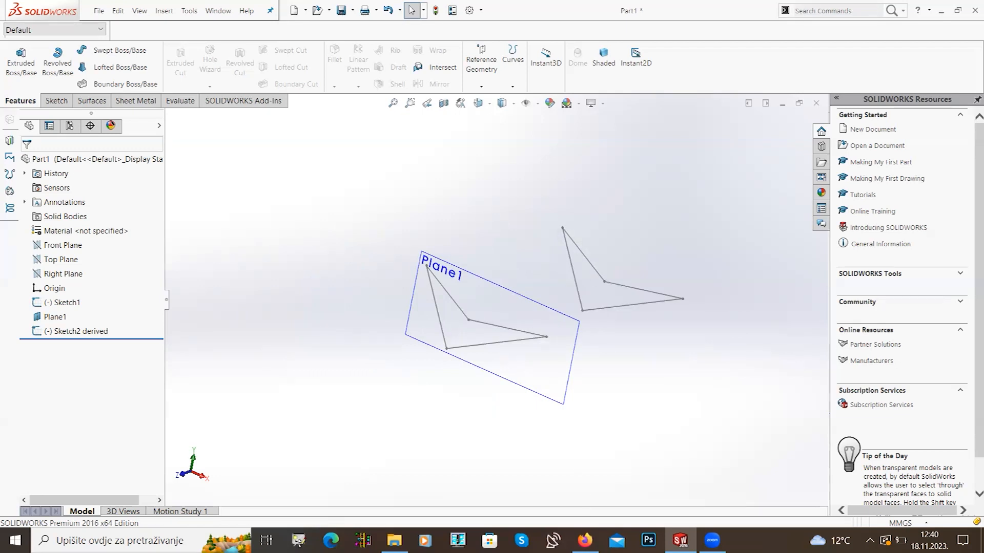
Step: Switch to the Canva presentation to show the "#2 Linked Dimensions" slide, and return to SOLIDWORKS
click(586, 541)
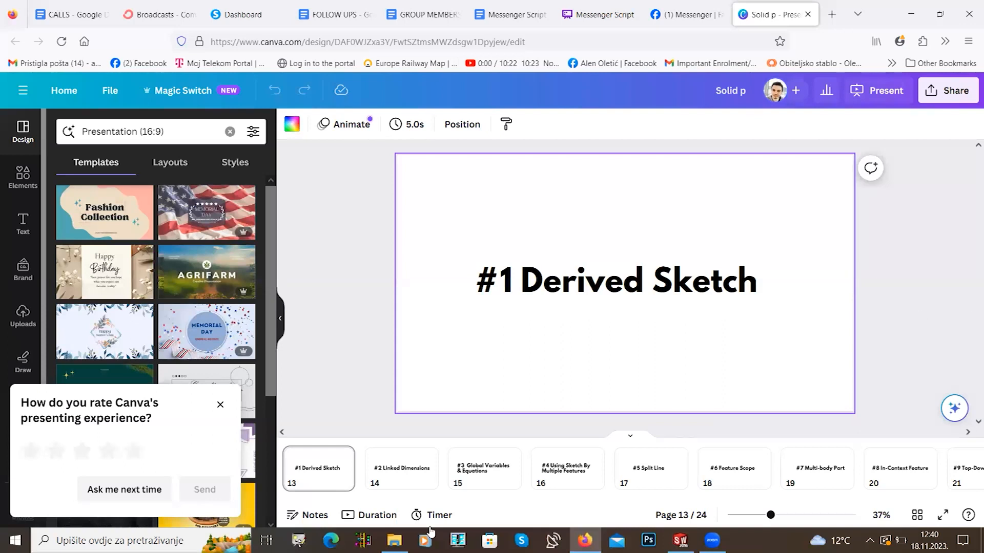
click(393, 475)
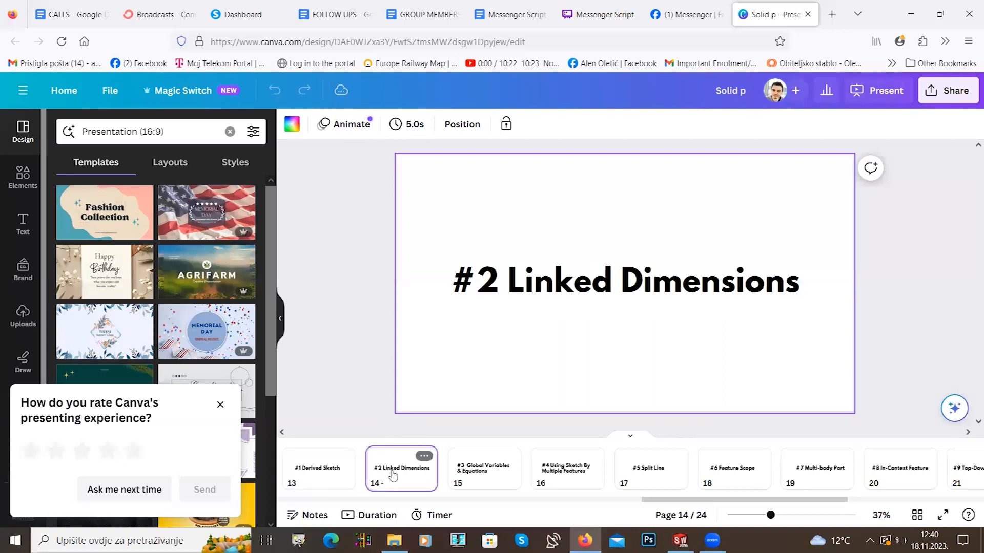
key(alt+Tab)
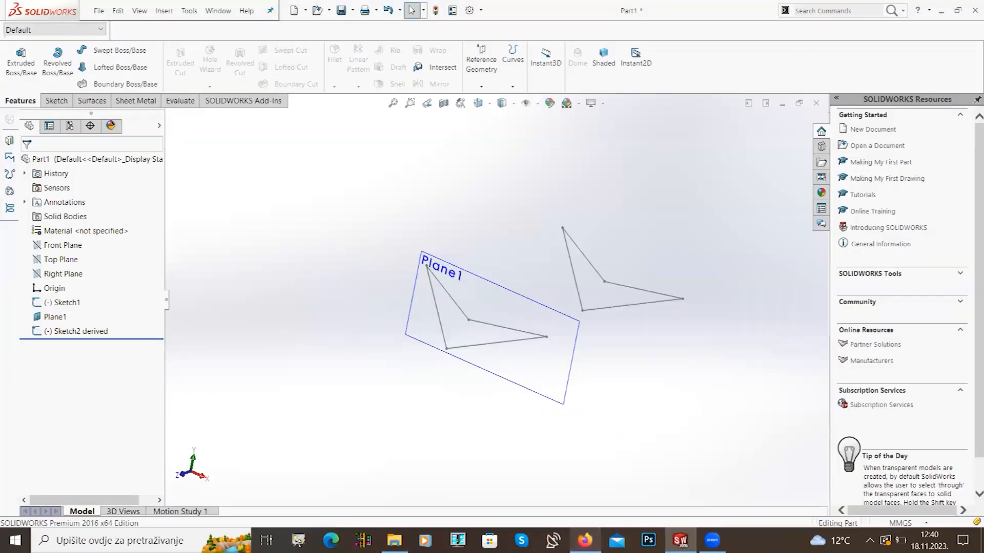
Step: Close Part1 without saving it and create a new part document
click(817, 103)
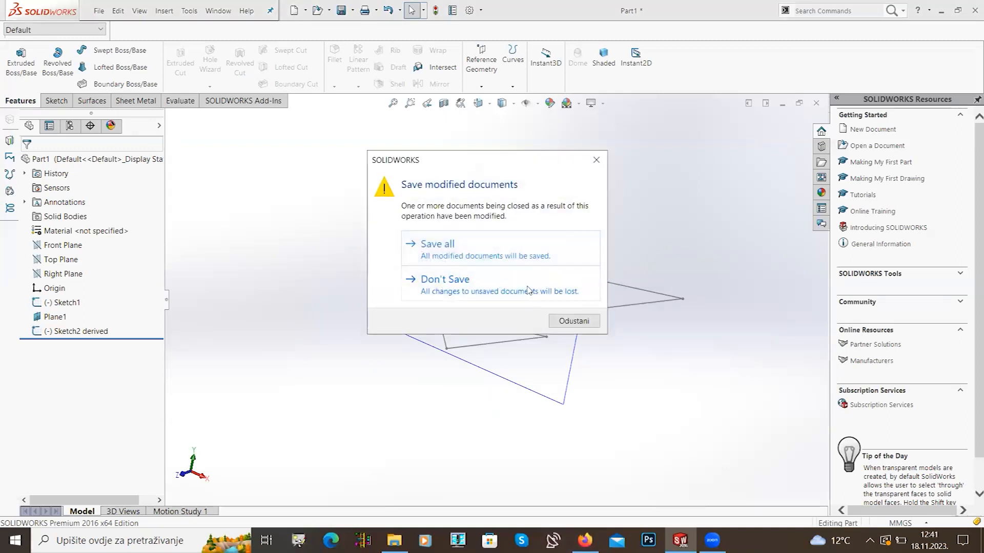
click(529, 290)
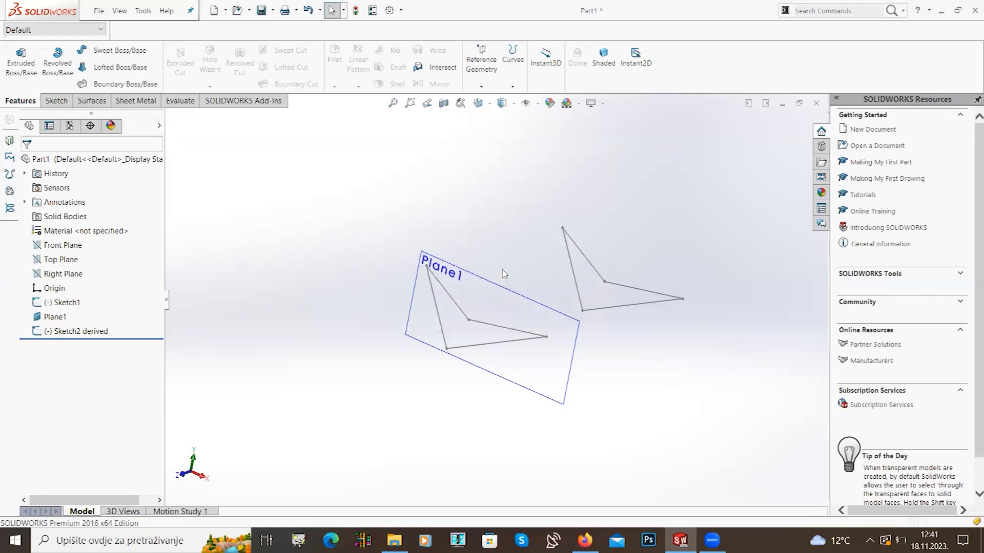
click(214, 11)
click(306, 154)
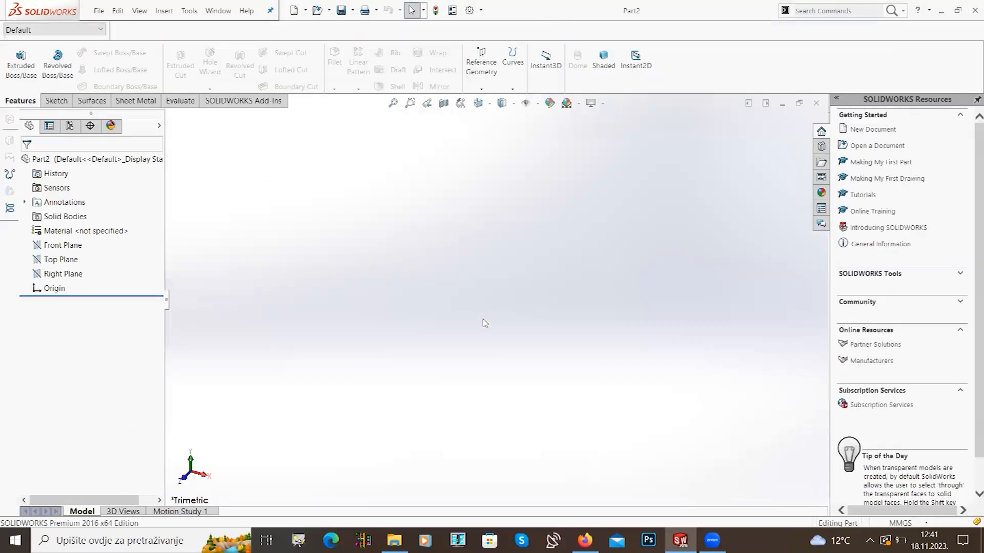
Step: Sketch a closed triangle around the origin on the Front Plane, with a horizontal base about 135 mm long and sides about 110 mm and 118 mm
click(63, 246)
click(85, 232)
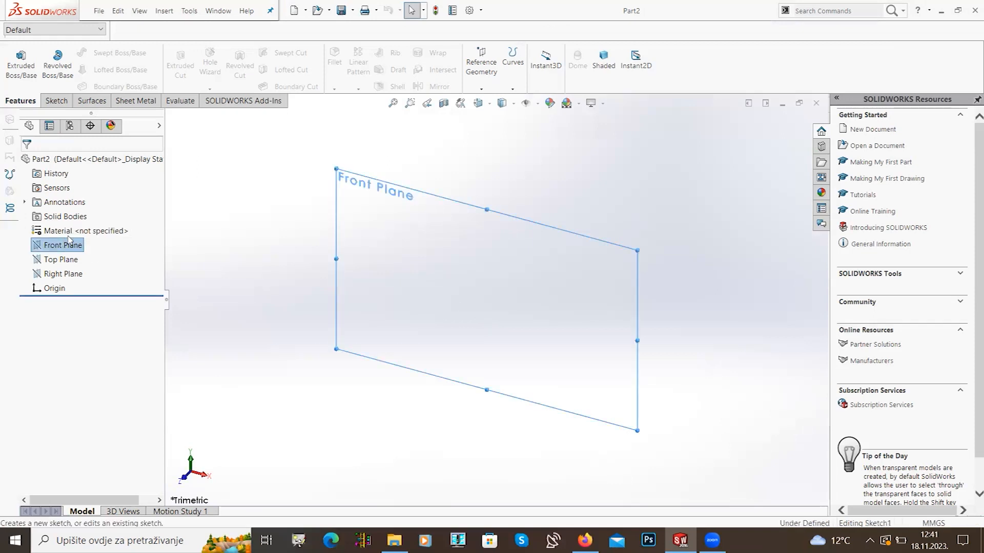
click(246, 281)
click(77, 50)
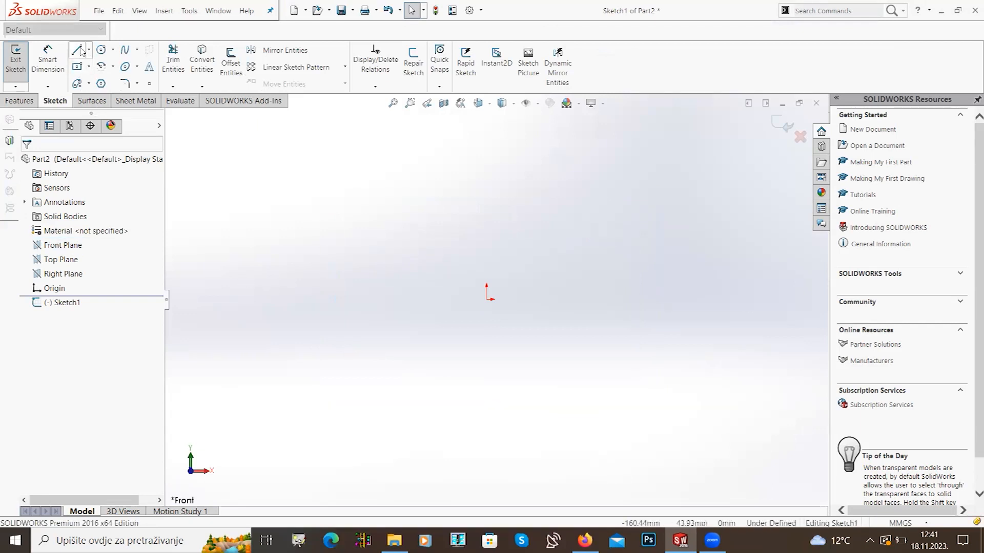
click(484, 168)
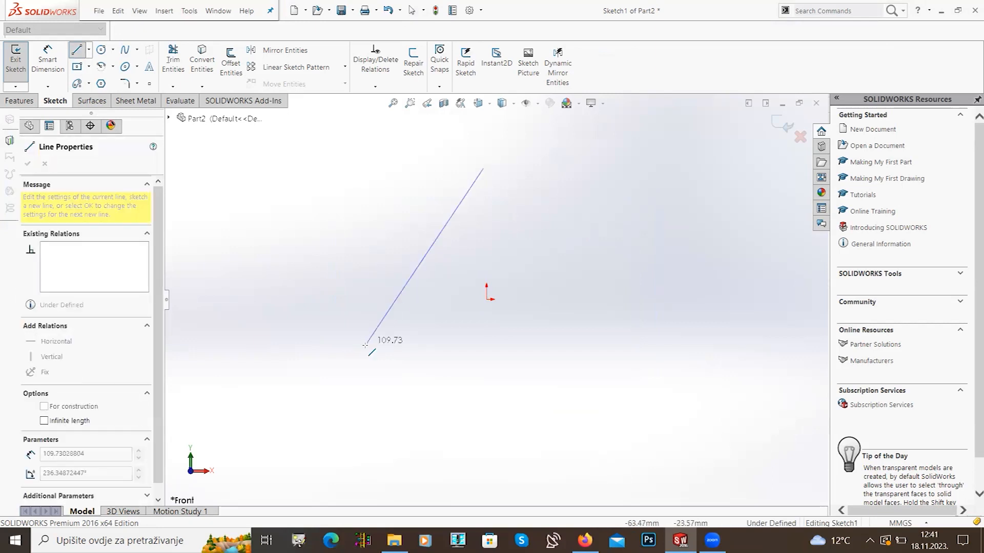
click(365, 346)
click(624, 345)
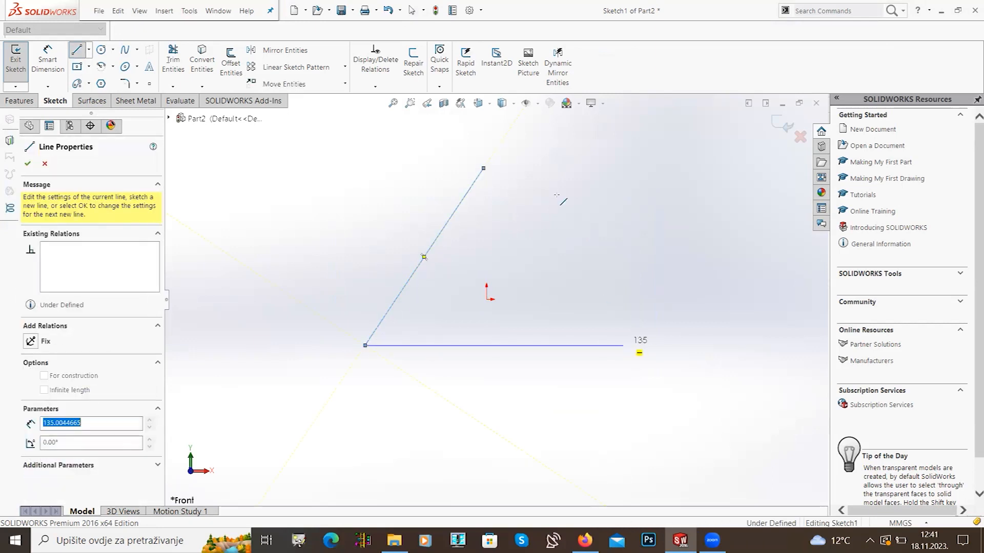
click(484, 168)
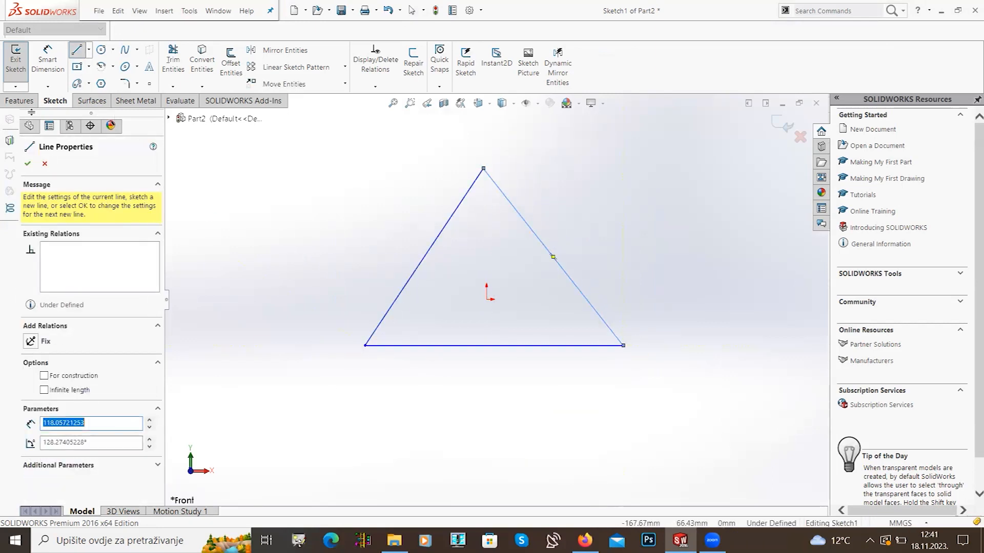
click(28, 163)
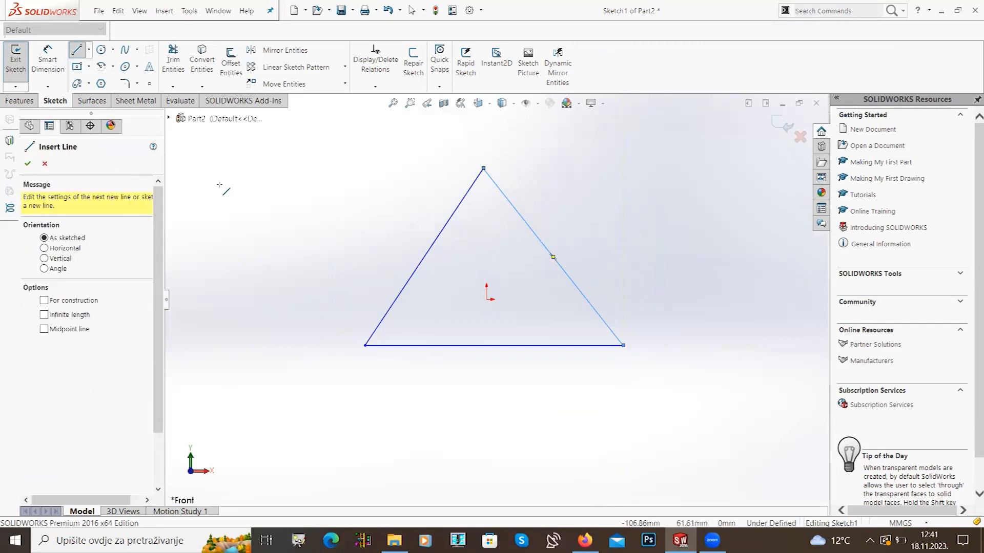
click(285, 183)
key(Escape)
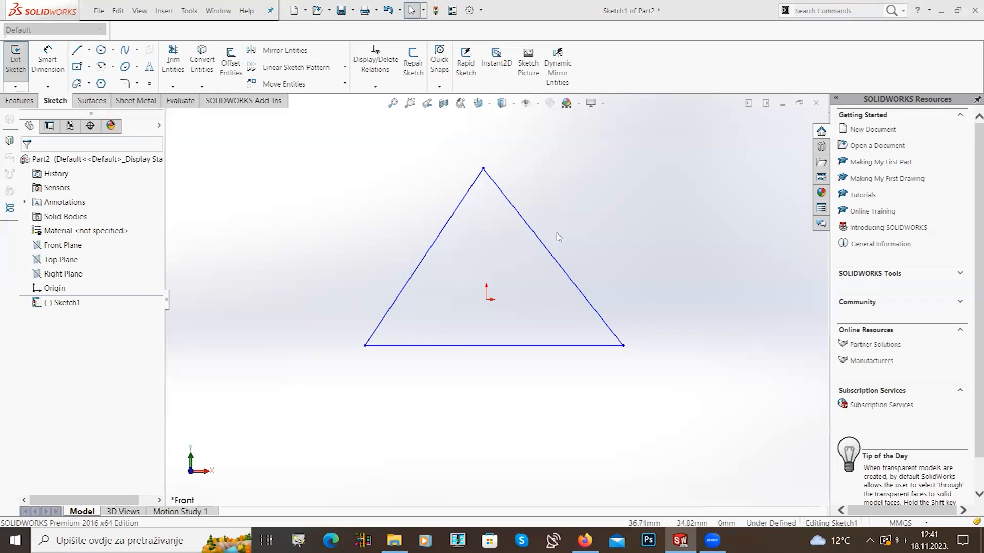
Step: Dimension the triangle's horizontal base to 100 mm, placing the dimension below it
click(47, 61)
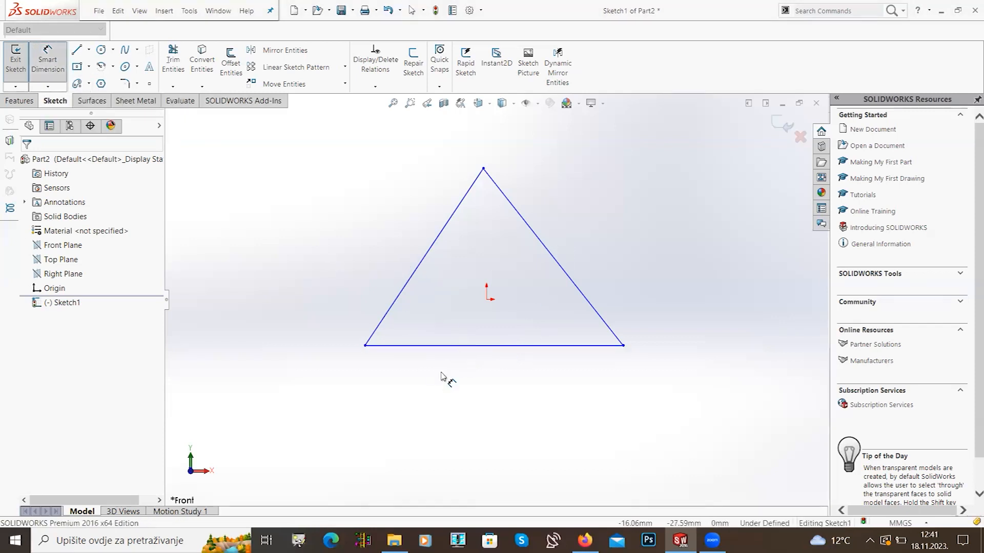
click(451, 346)
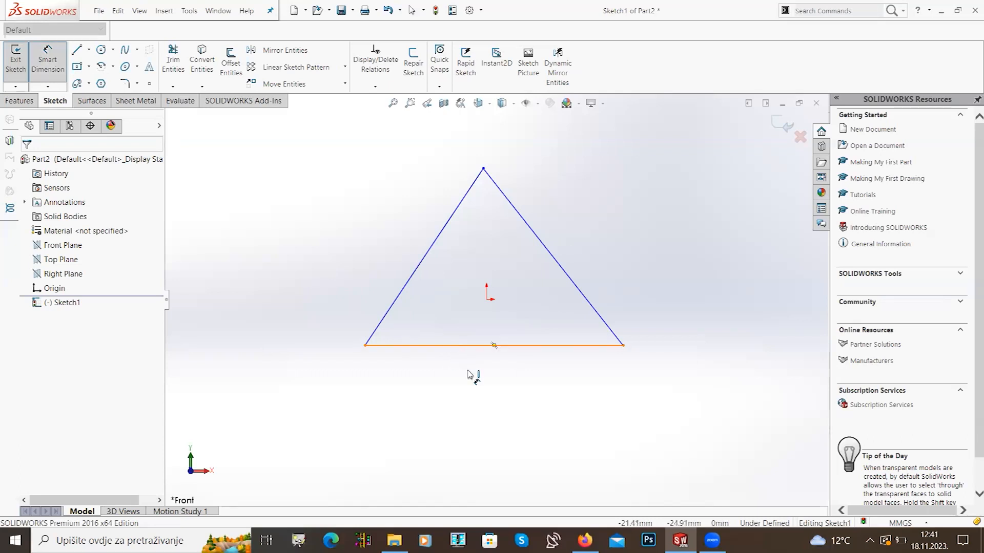
click(485, 384)
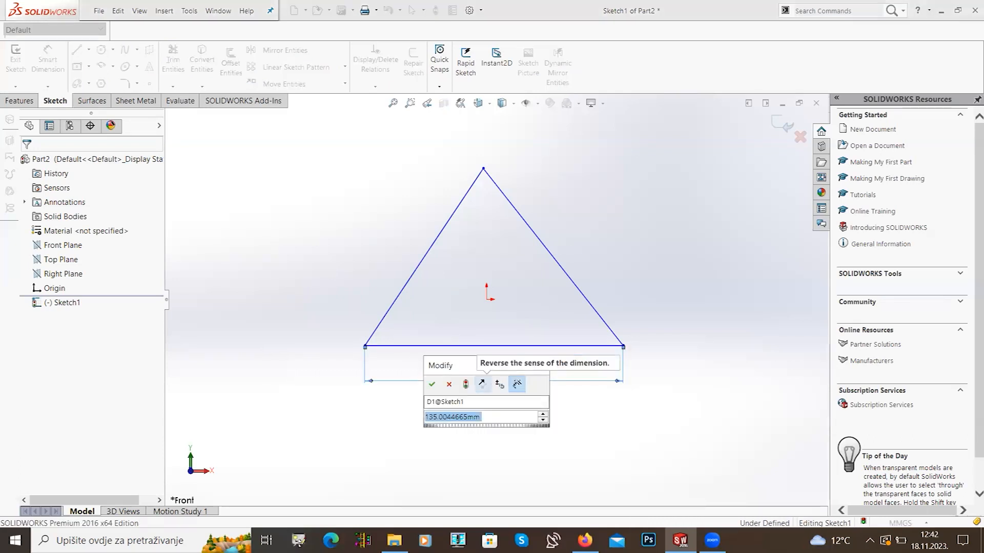
text(100)
key(Return)
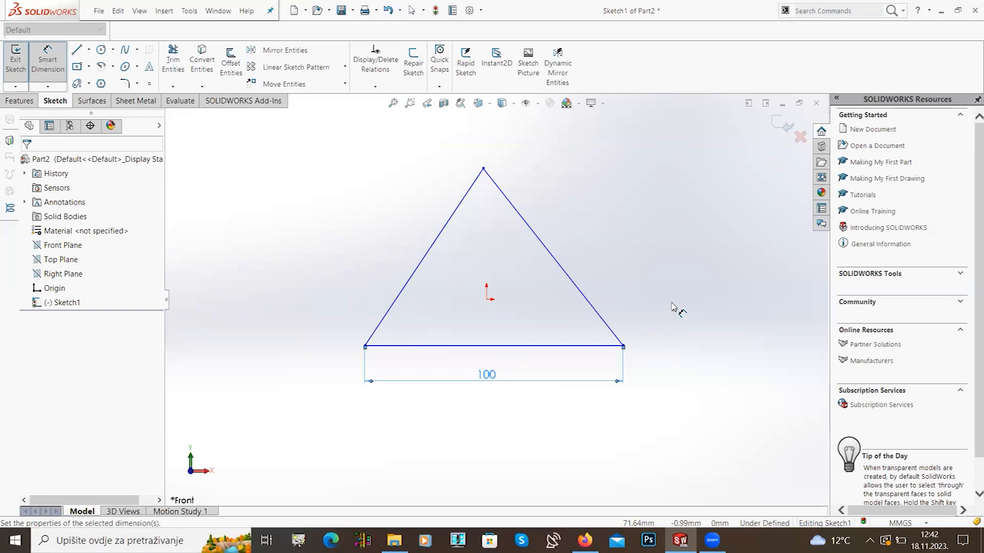
click(292, 248)
key(Escape)
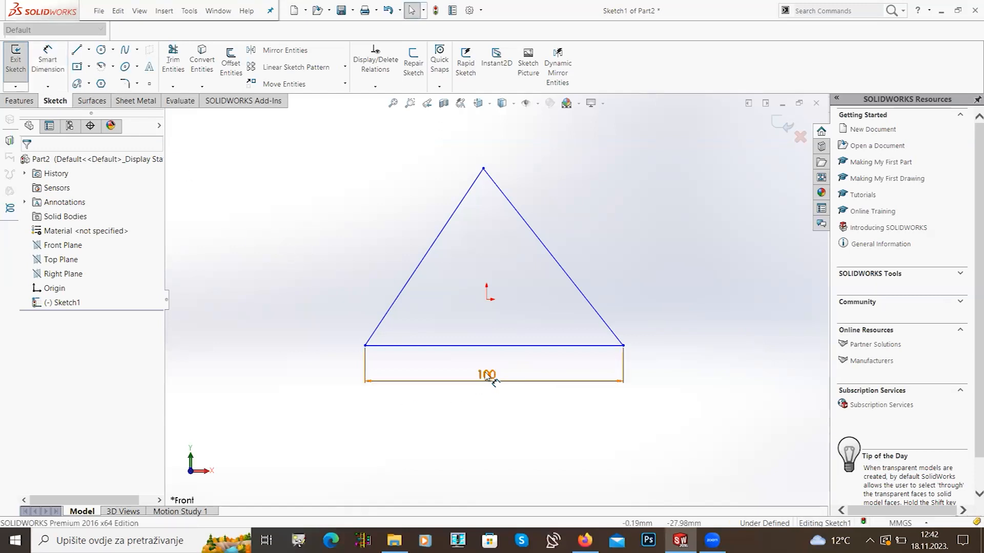
Step: Link the base dimension to a shared value named A
right_click(487, 378)
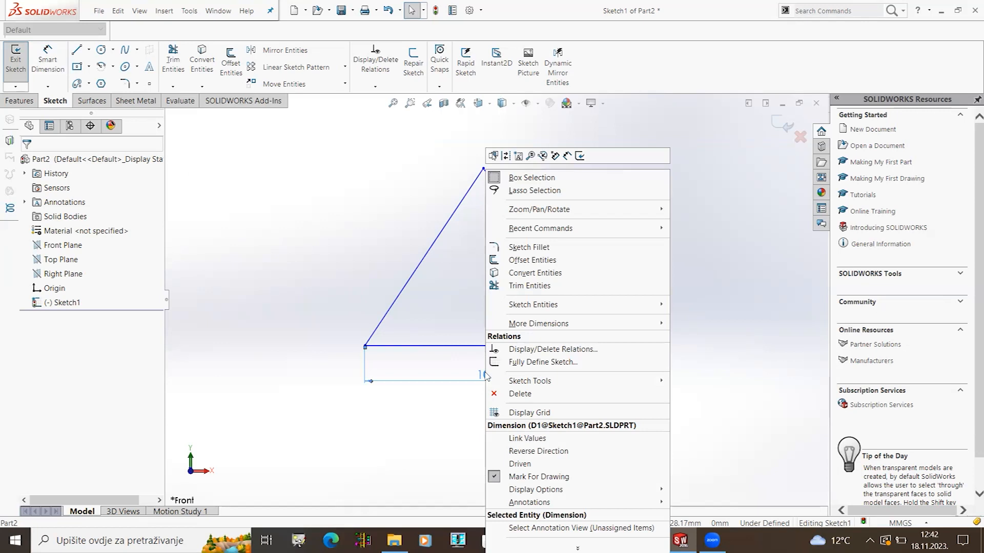
click(528, 438)
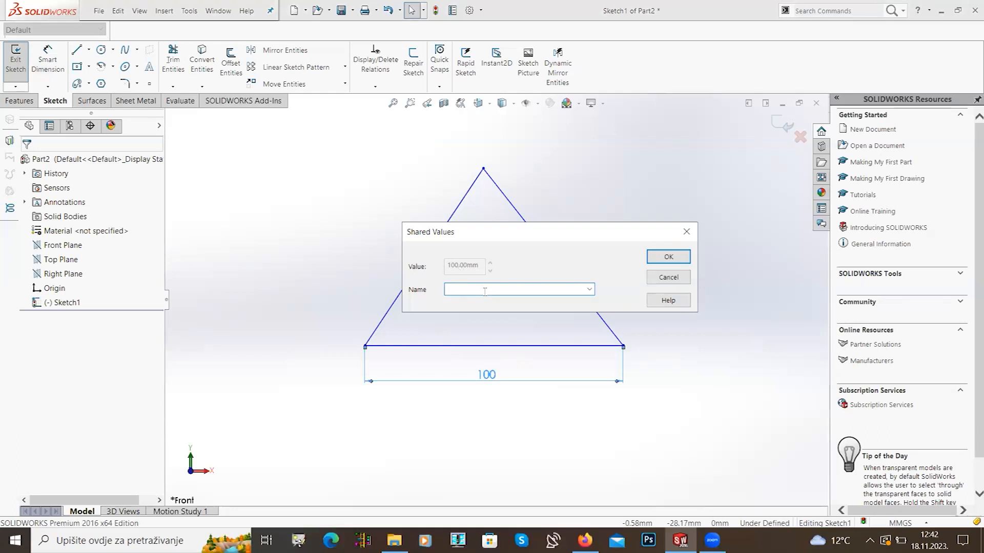
click(668, 257)
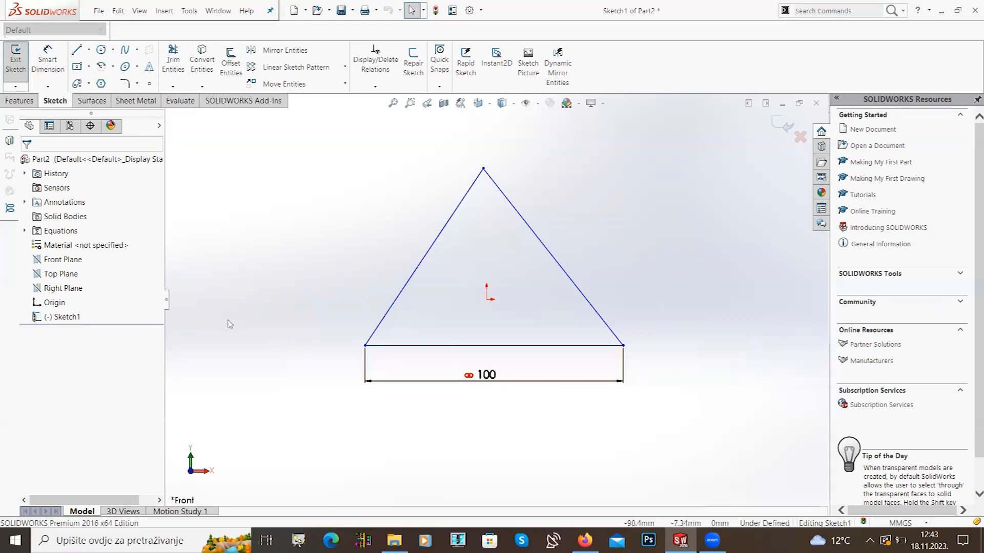
Step: Dimension the triangle's left side and set it equal to the global variable "A"
click(48, 61)
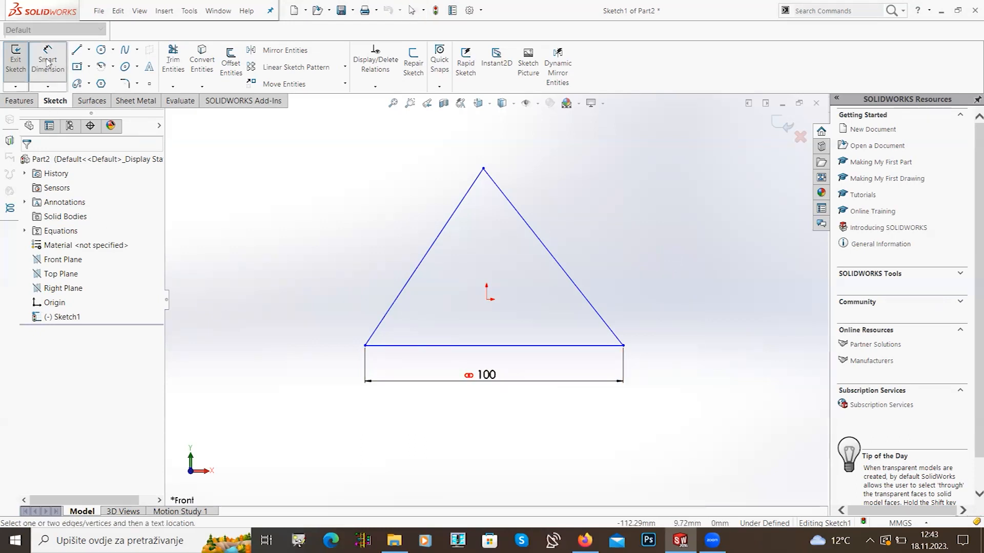
click(418, 266)
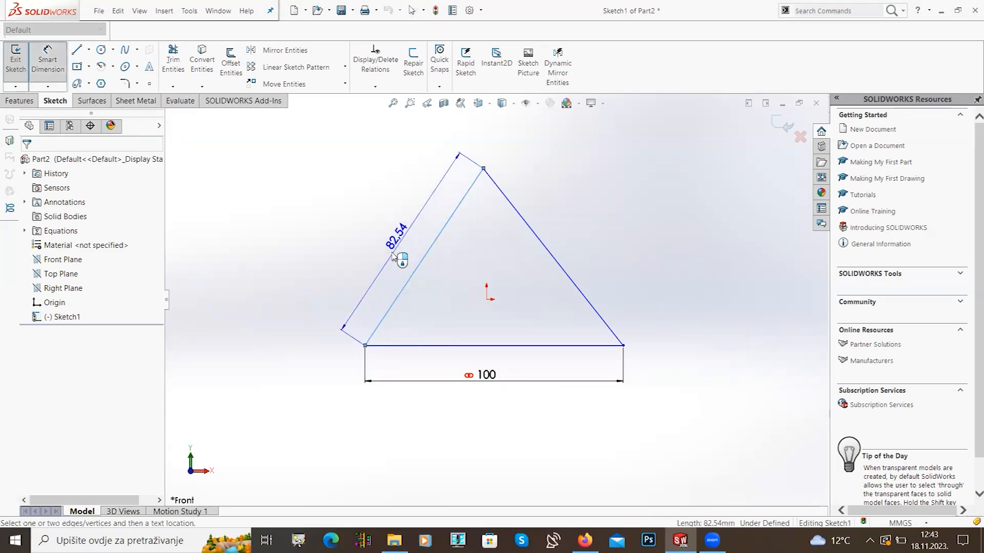
click(405, 246)
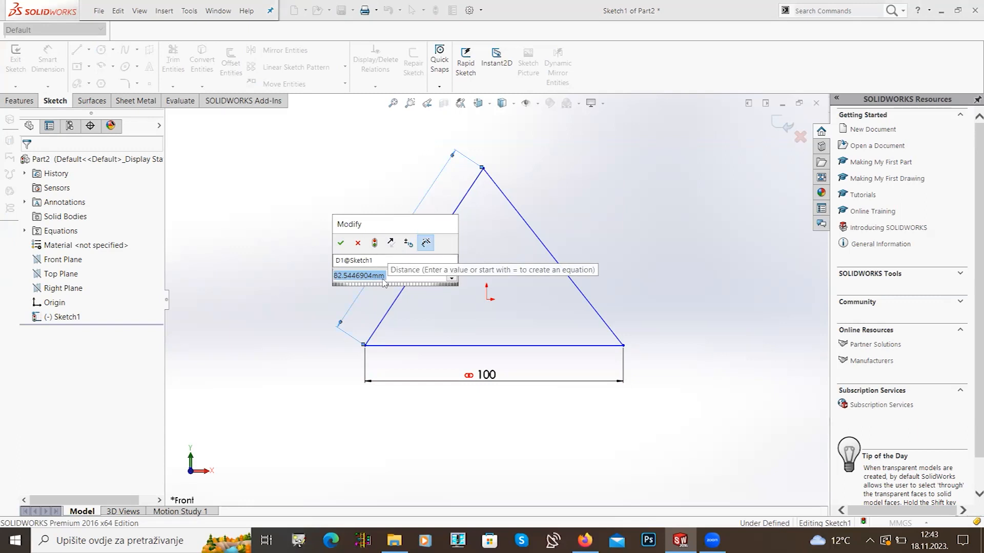
text(=)
key(Down)
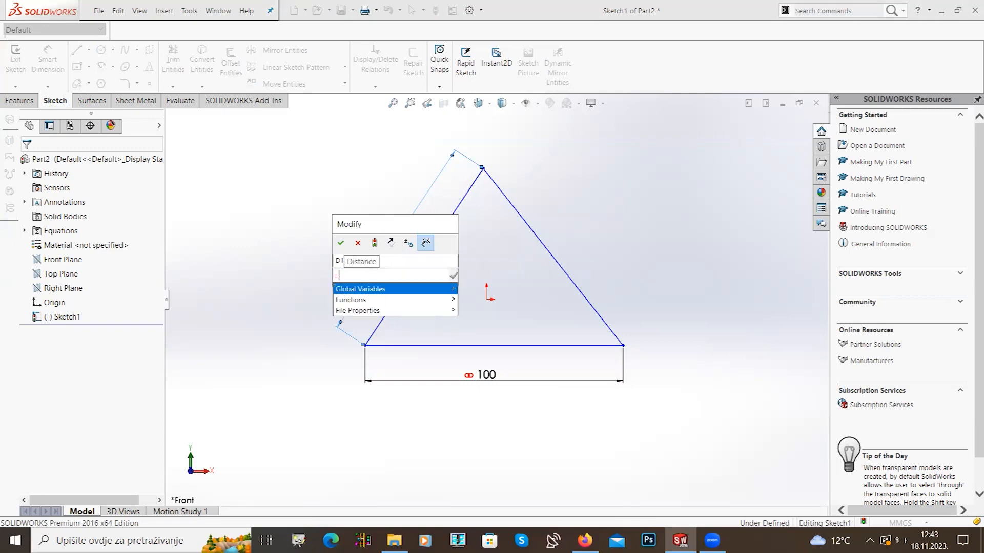
click(408, 286)
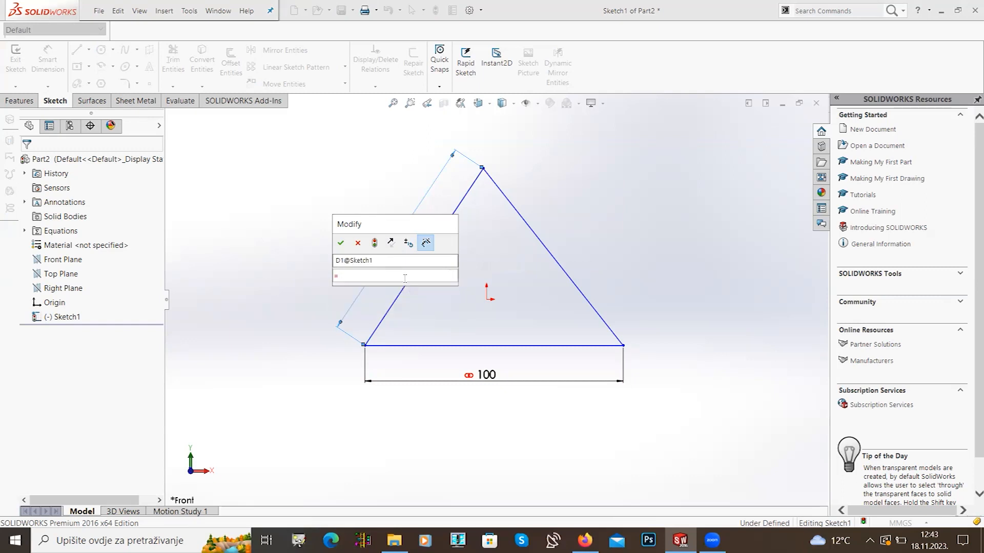
click(393, 277)
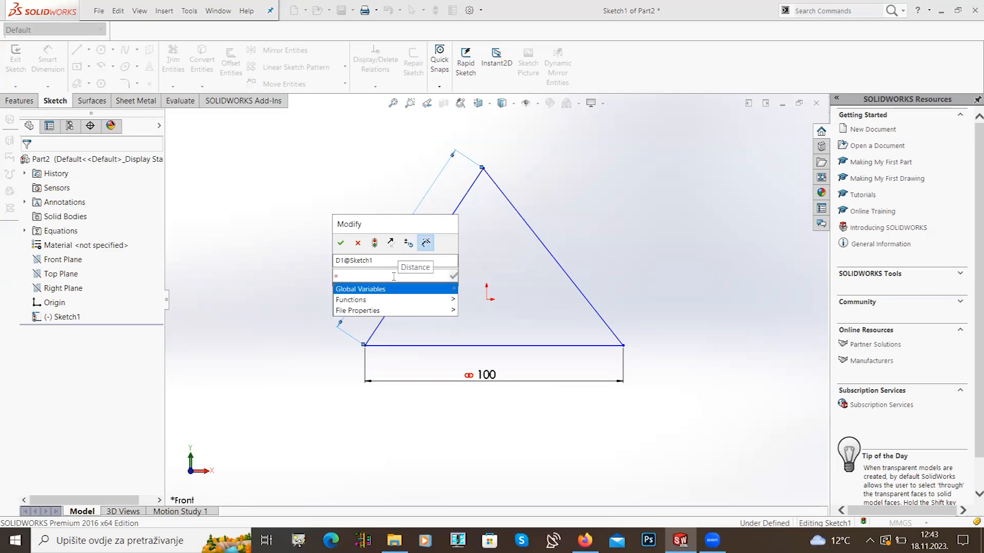
key(Down)
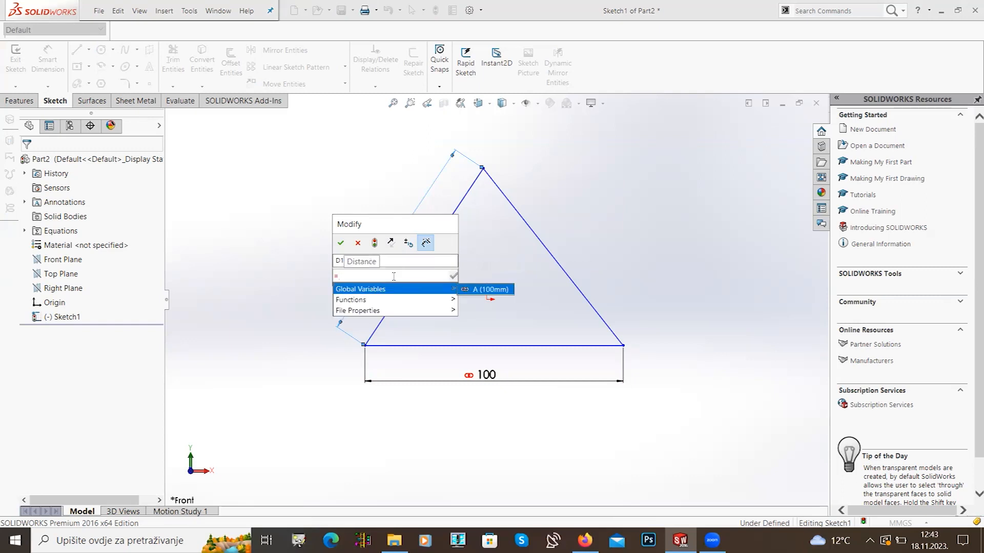
click(486, 290)
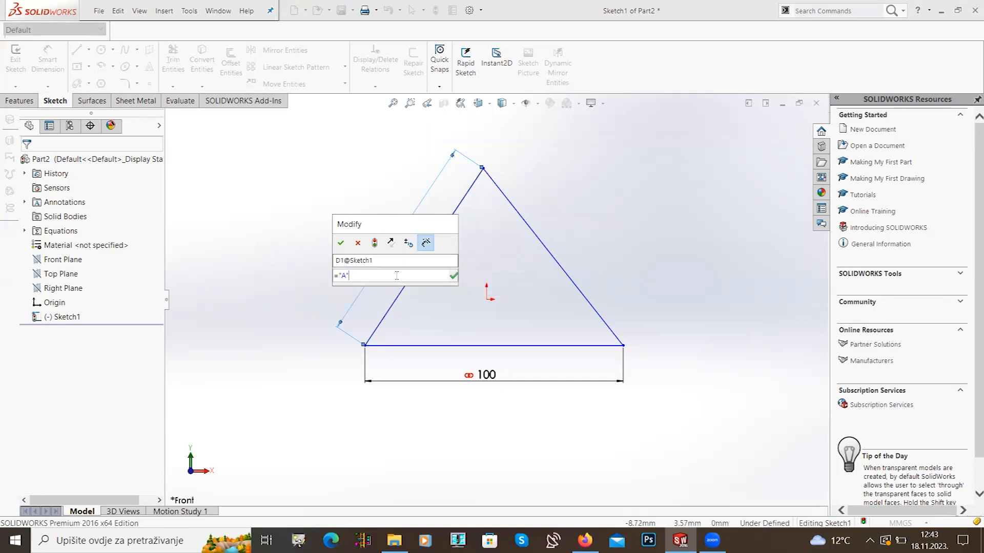
click(340, 246)
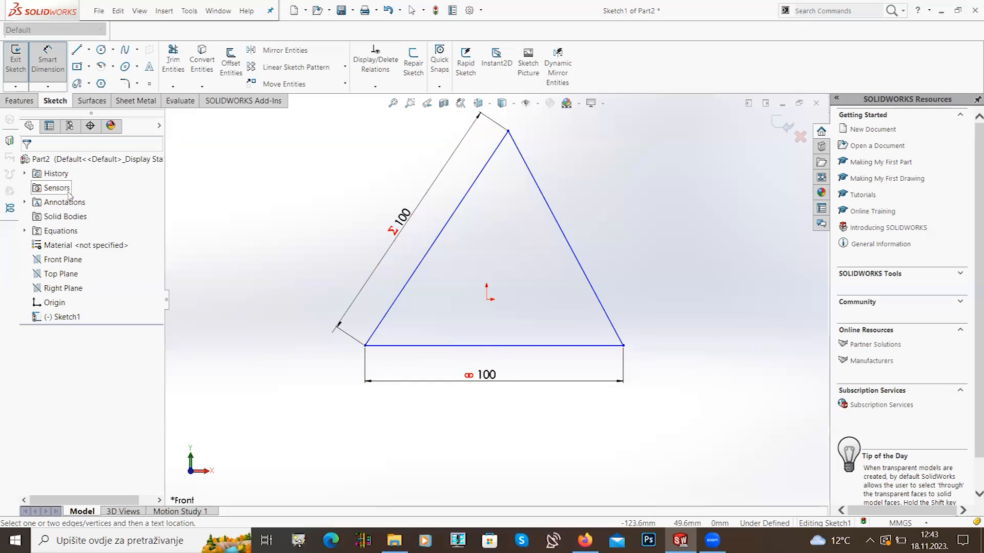
Step: Expand the Equations folder to view variable A, and dimension the triangle's right side with its value set to the global variable "A"
click(24, 232)
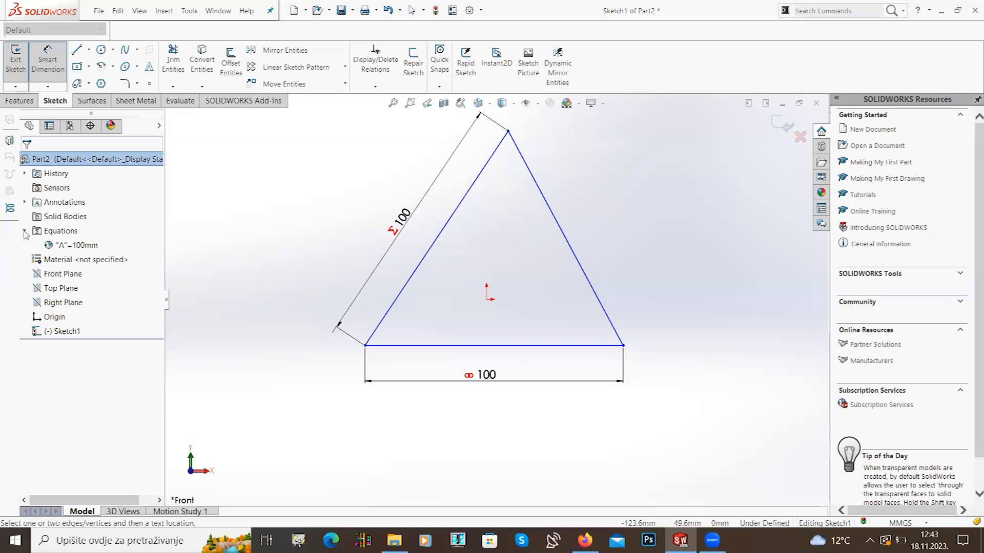
click(82, 248)
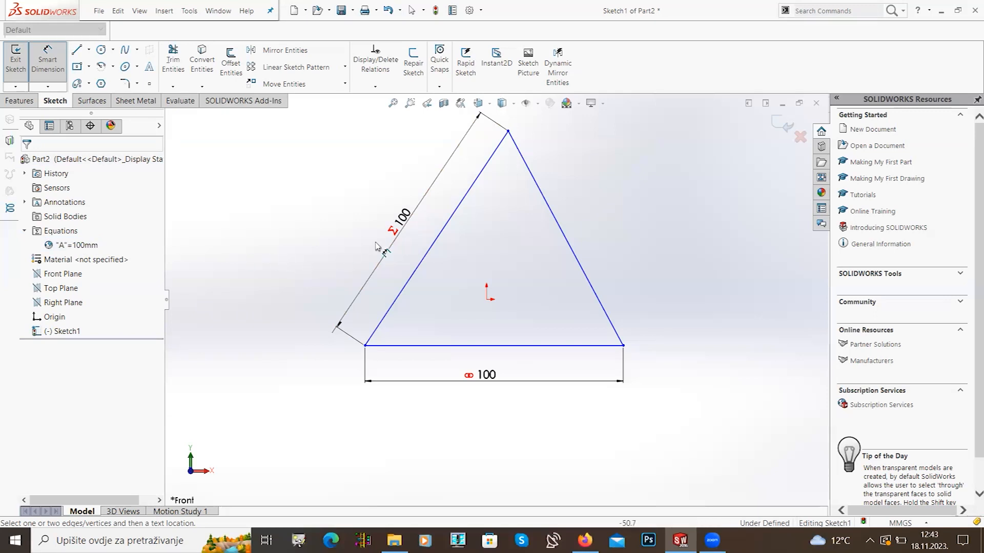
click(578, 256)
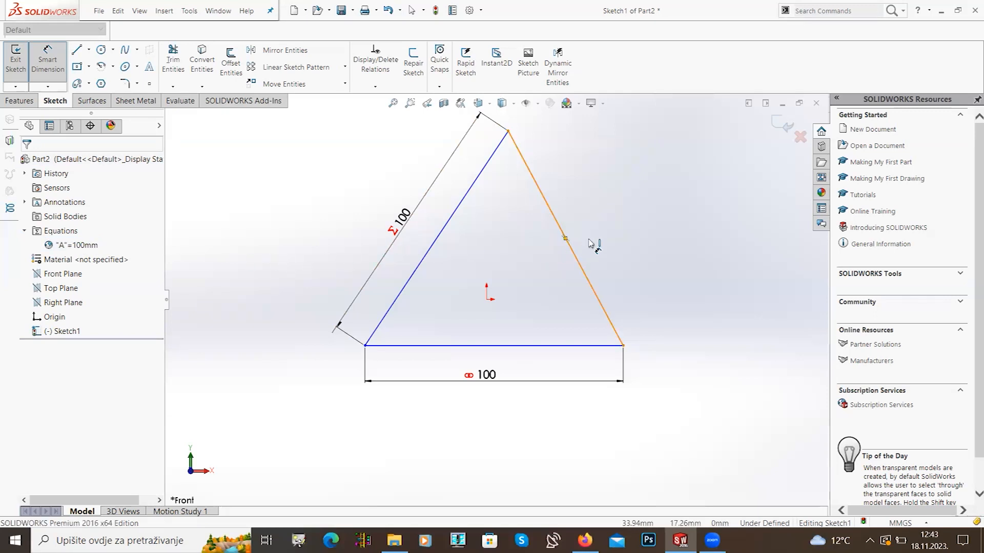
click(604, 230)
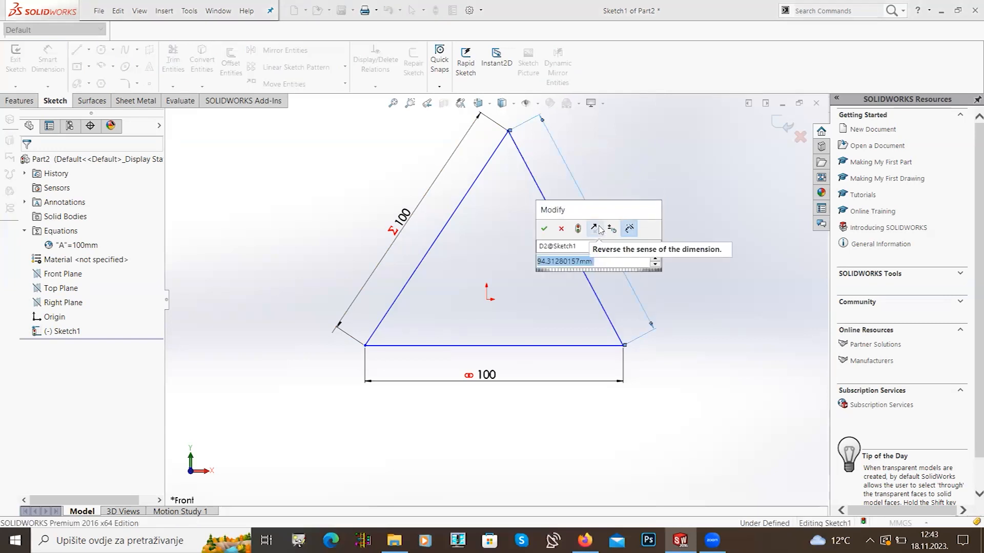
text(=)
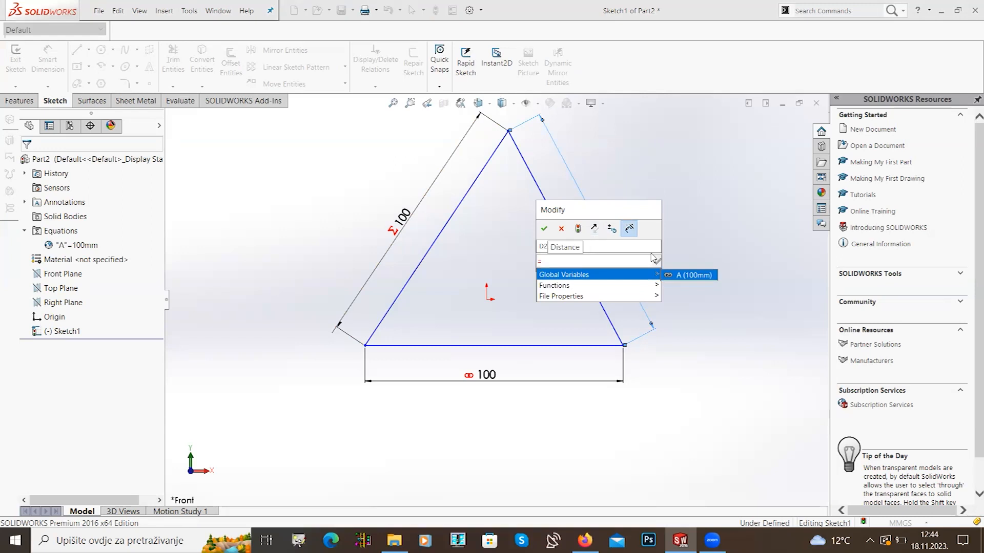
click(677, 276)
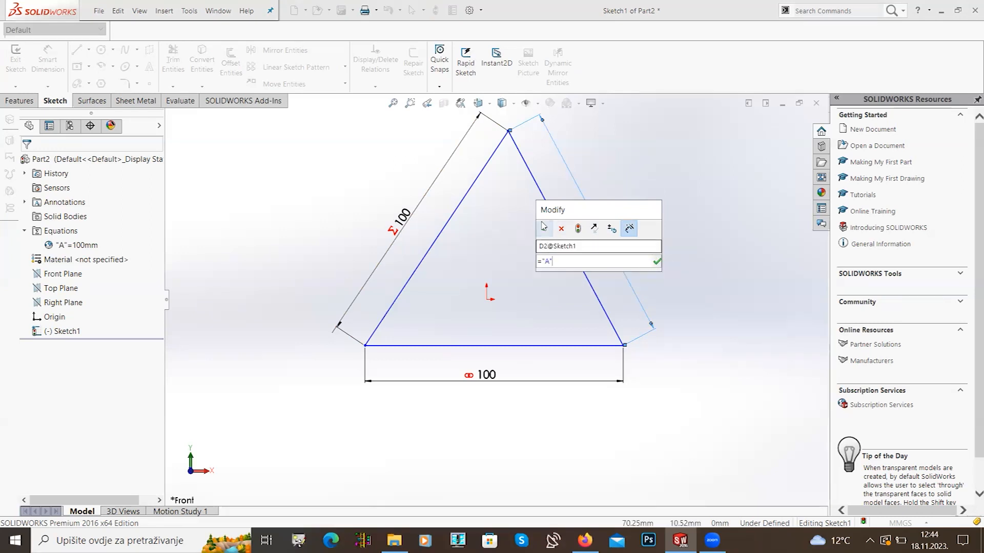
click(544, 228)
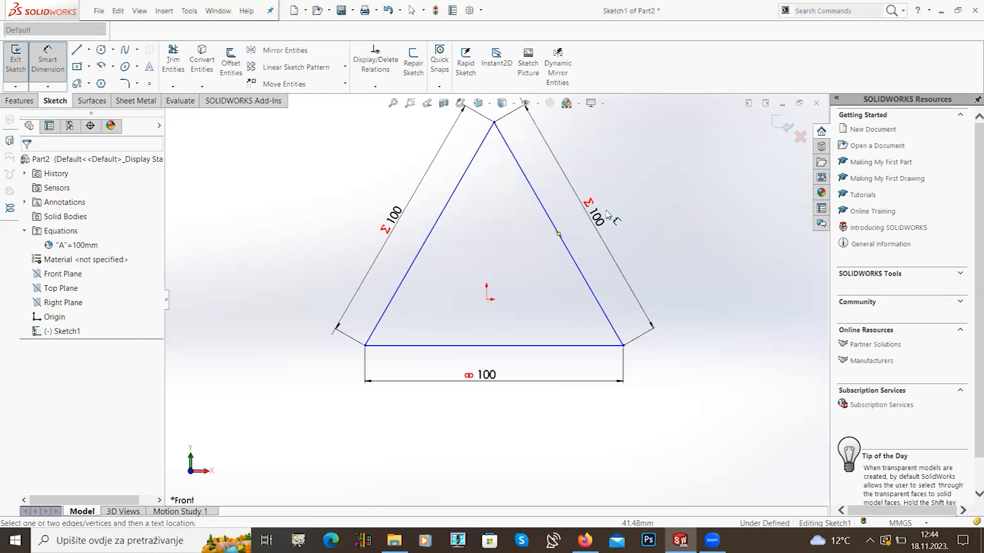
scroll(594, 215, up, 3)
scroll(547, 245, down, 3)
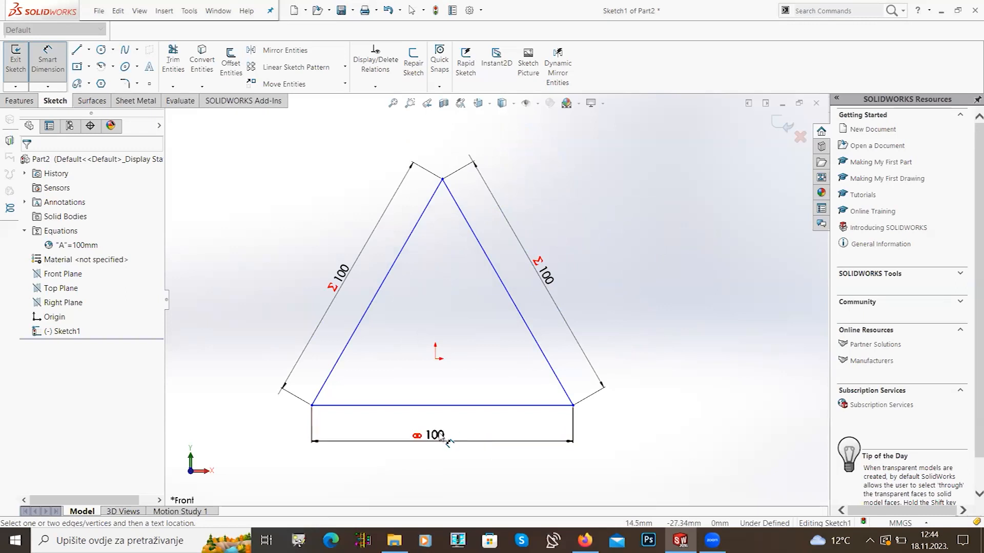
scroll(451, 446, up, 3)
key(Escape)
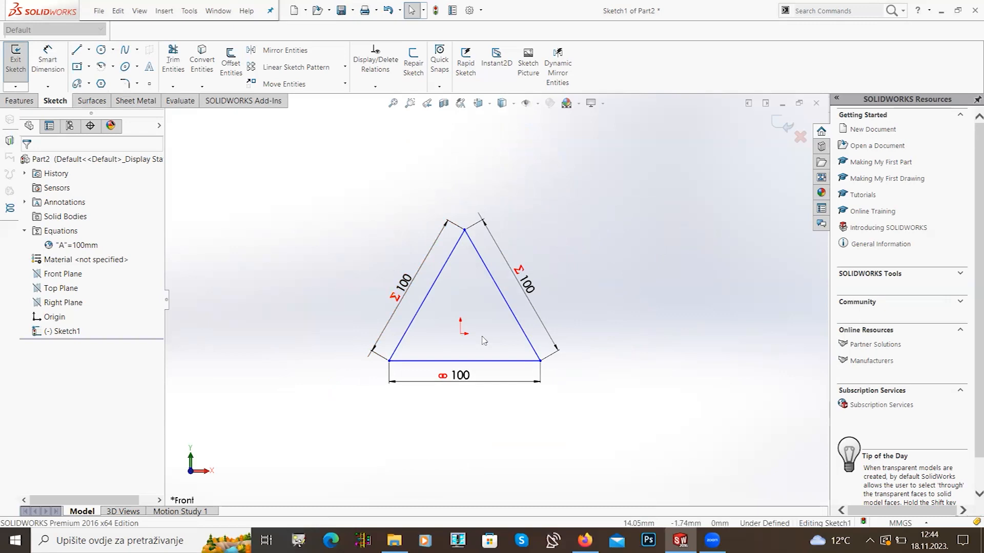
Step: Set the triangle's linked base dimension to 50 mm so all three sides update together
scroll(481, 344, down, 2)
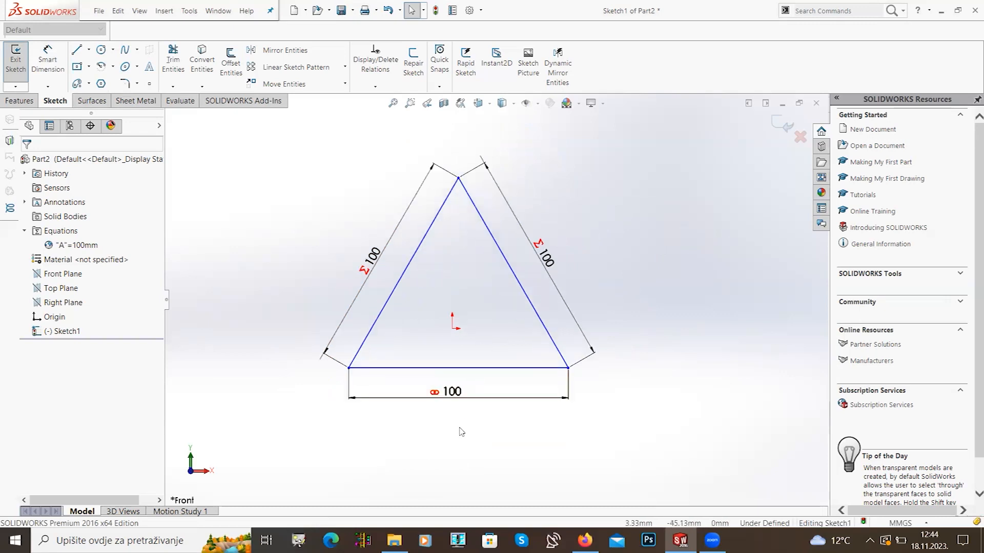
click(456, 391)
double_click(455, 392)
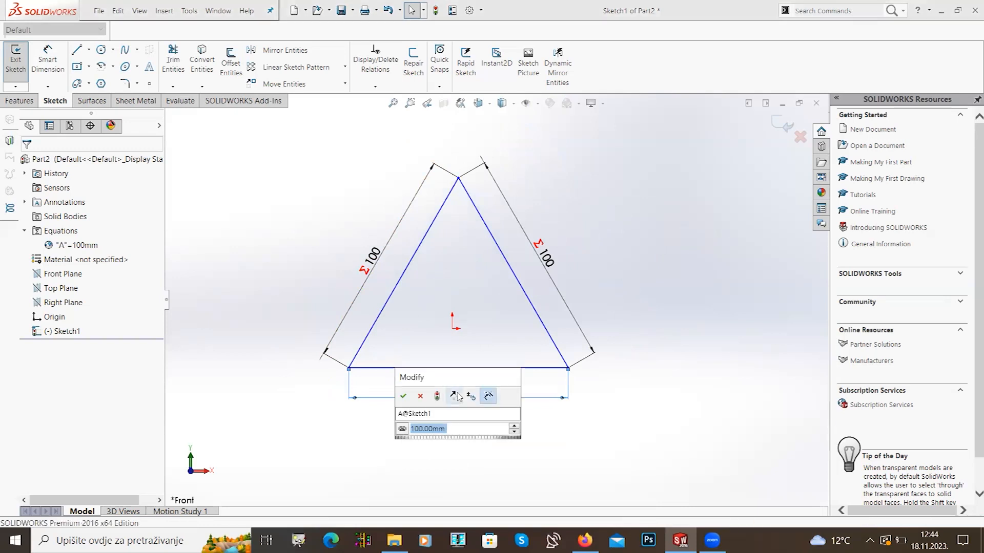
text(50)
key(Return)
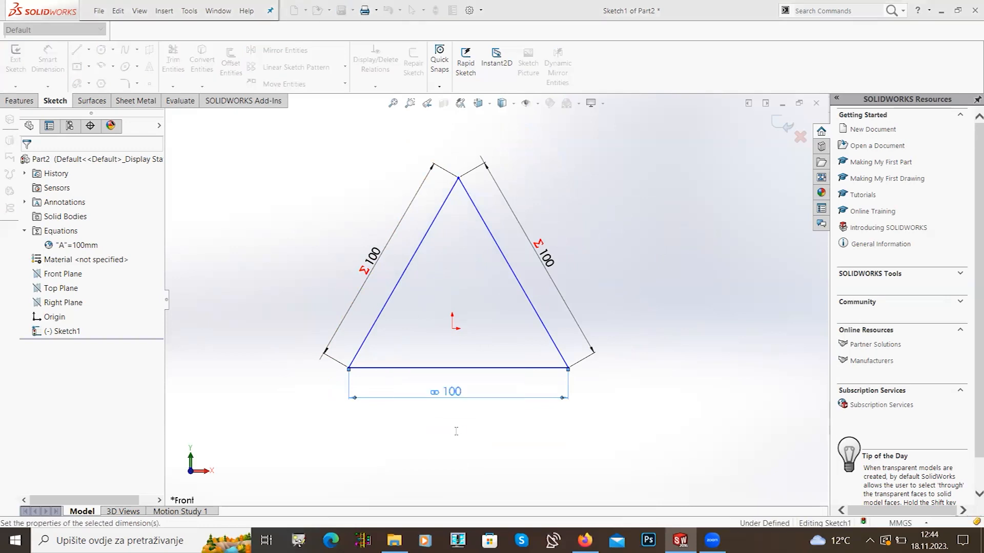
scroll(294, 405, up, 3)
scroll(303, 399, down, 4)
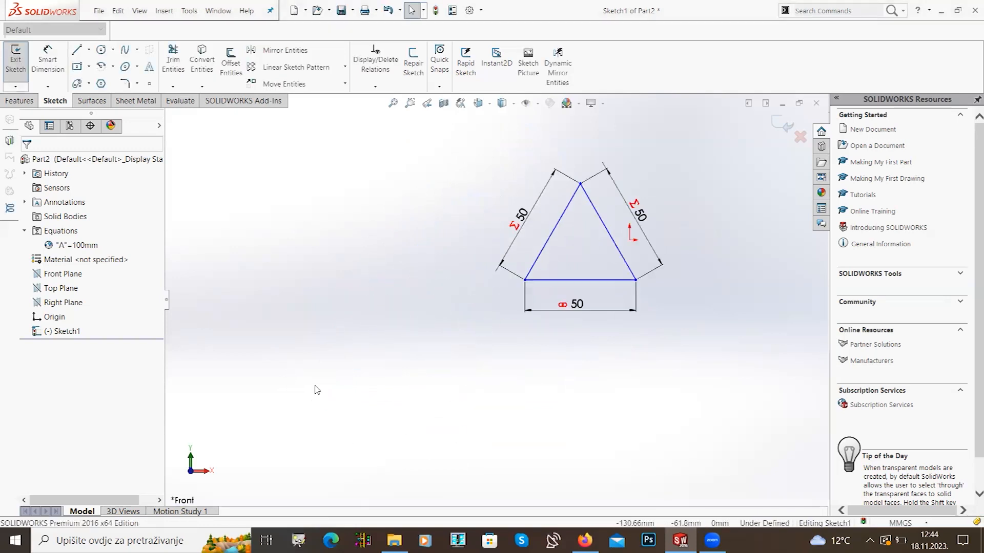
scroll(485, 303, up, 2)
scroll(638, 225, down, 3)
scroll(634, 235, down, 1)
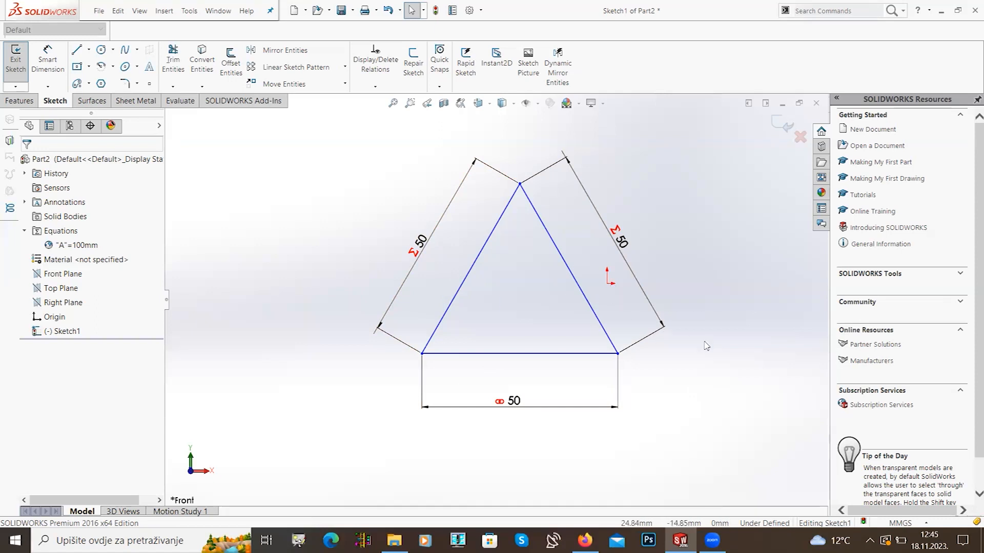
Step: Close the triangle part without saving, and look at the next topic slide in the Canva presentation
click(816, 103)
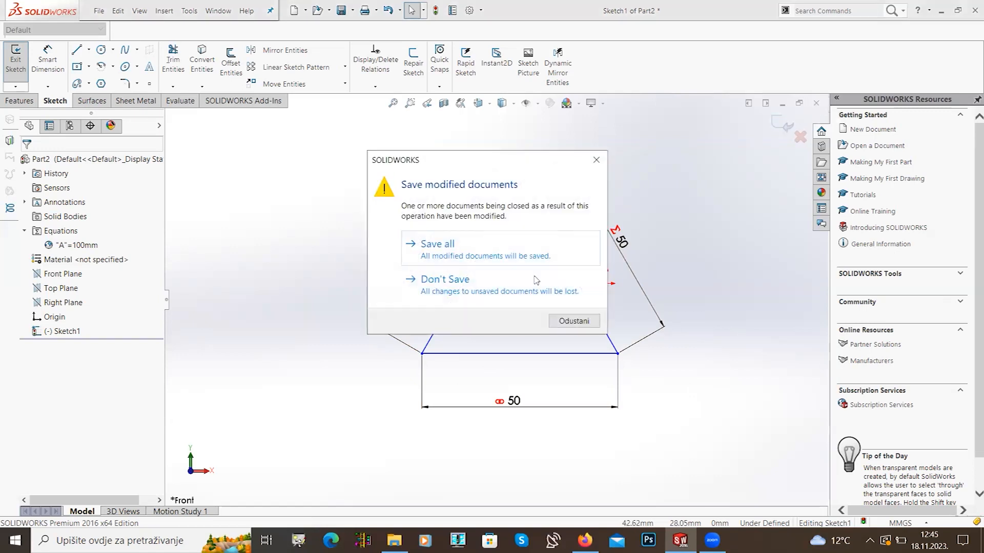
click(534, 281)
click(584, 541)
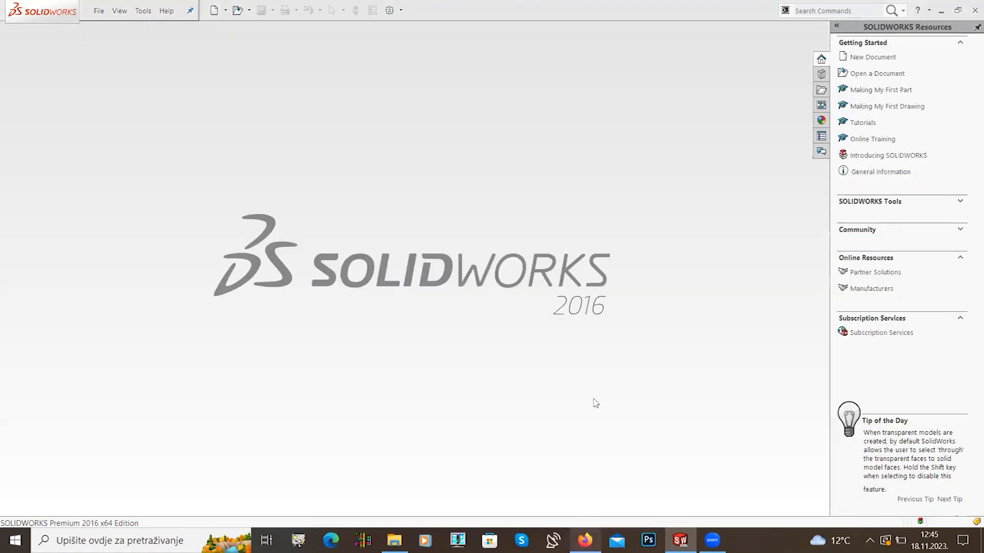
scroll(599, 392, down, 1)
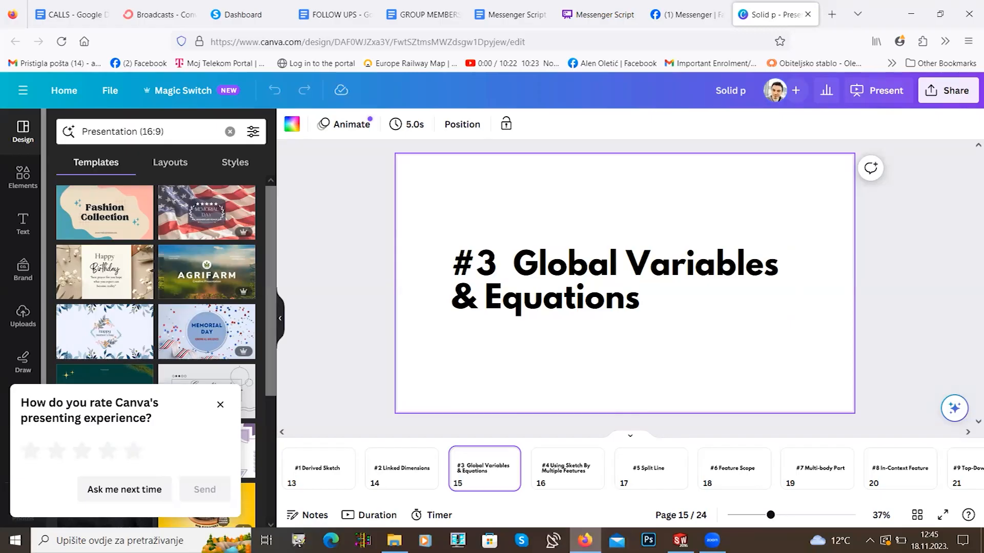
key(alt+Tab)
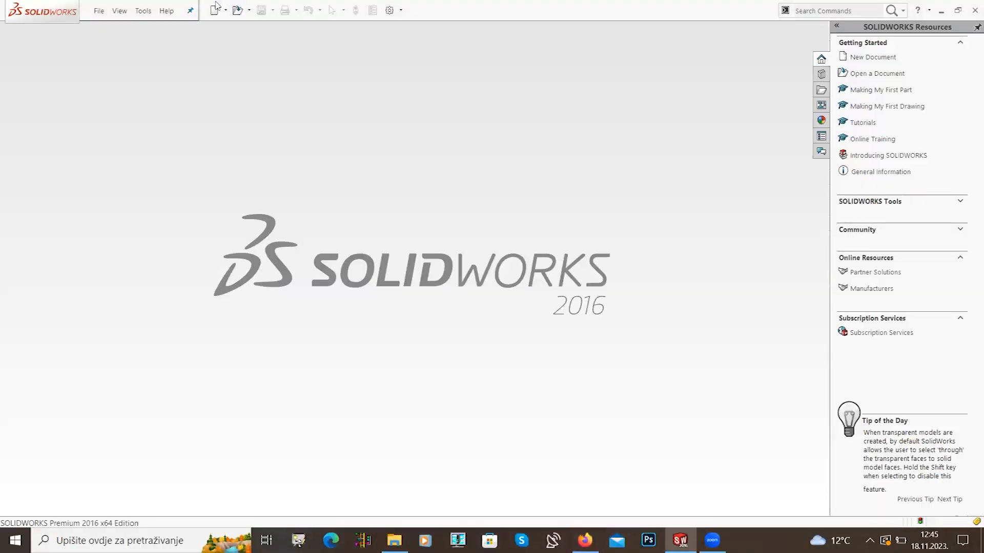
Step: Create a new part document and start a sketch on the Front Plane
click(214, 11)
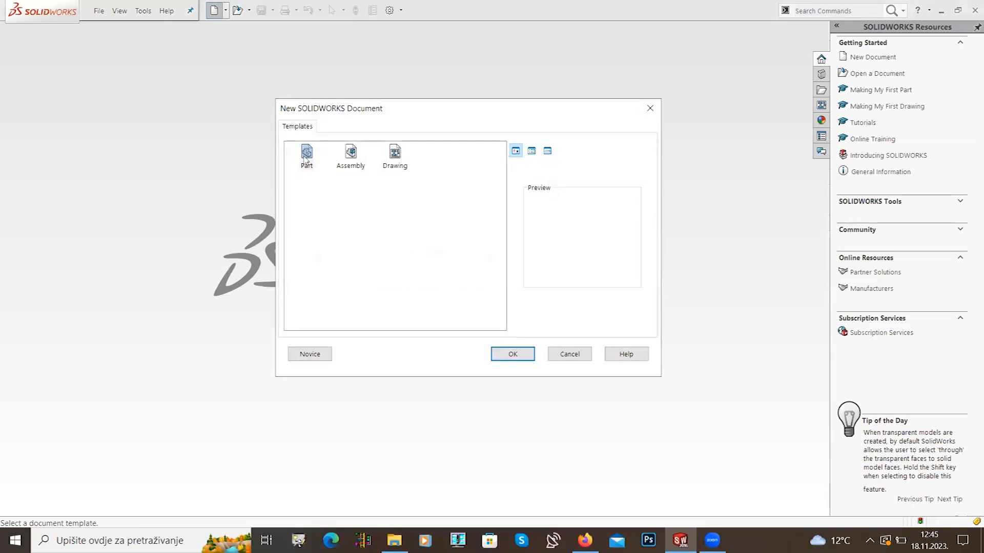
double_click(306, 153)
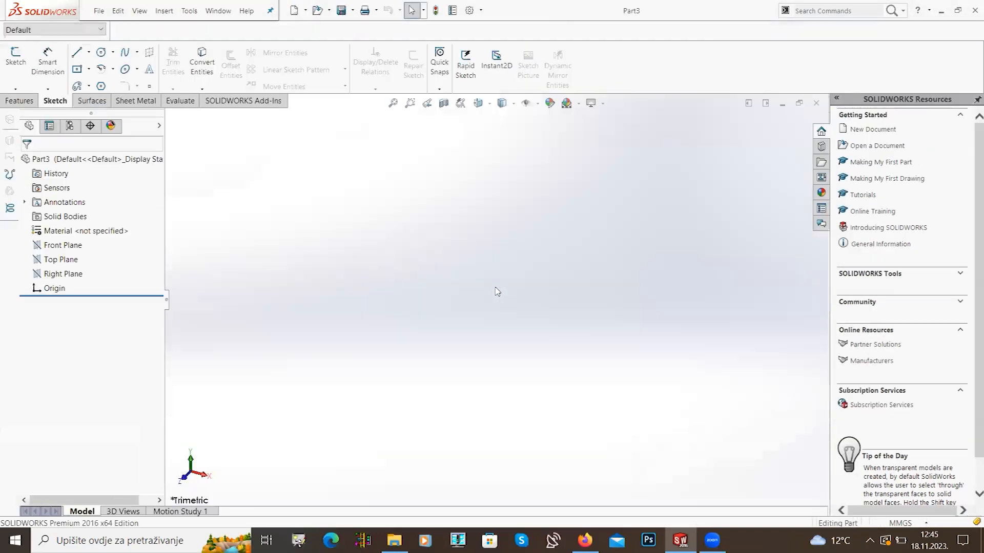
click(62, 245)
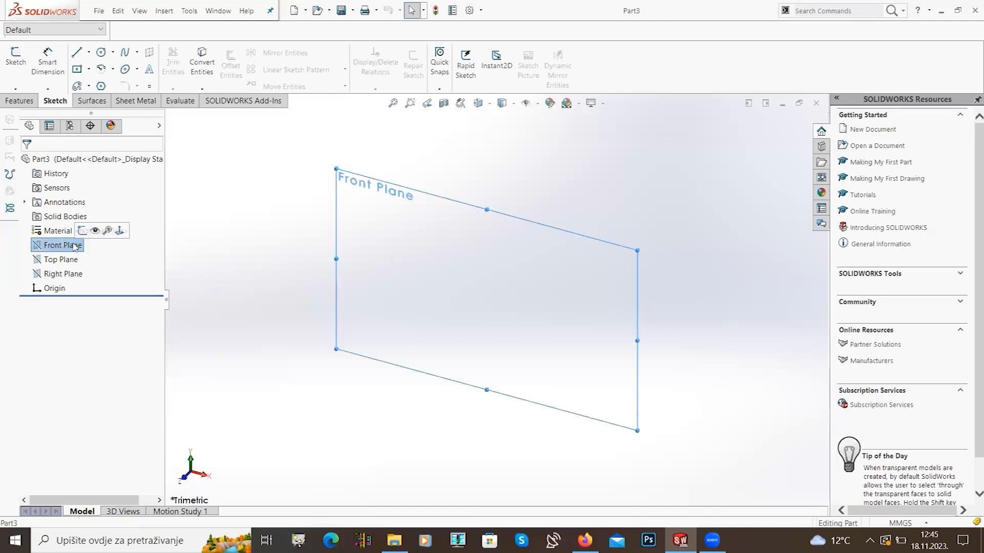
click(83, 231)
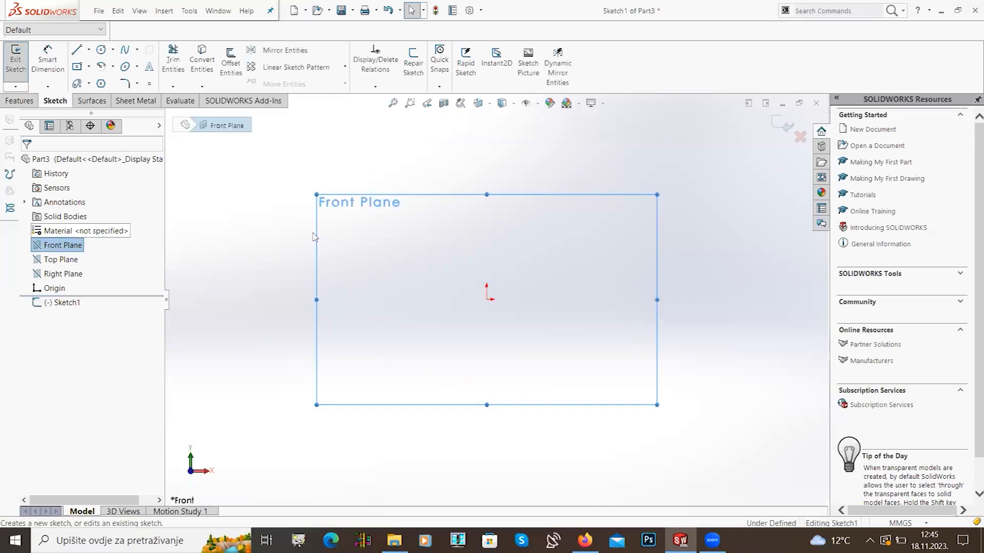
Step: Sketch a closed triangle around the origin with a horizontal base and a left side about 138 mm long, and exit the sketch
click(77, 49)
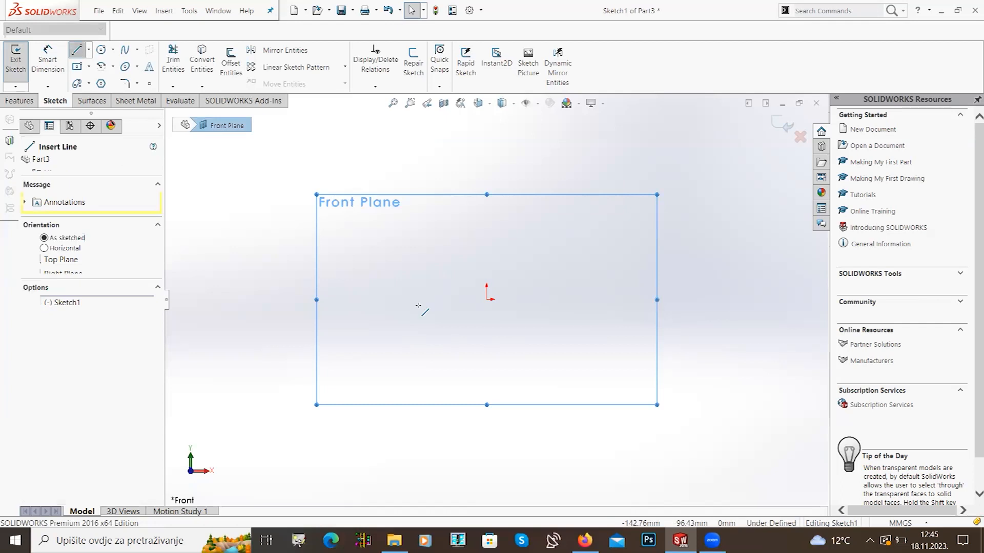
click(418, 358)
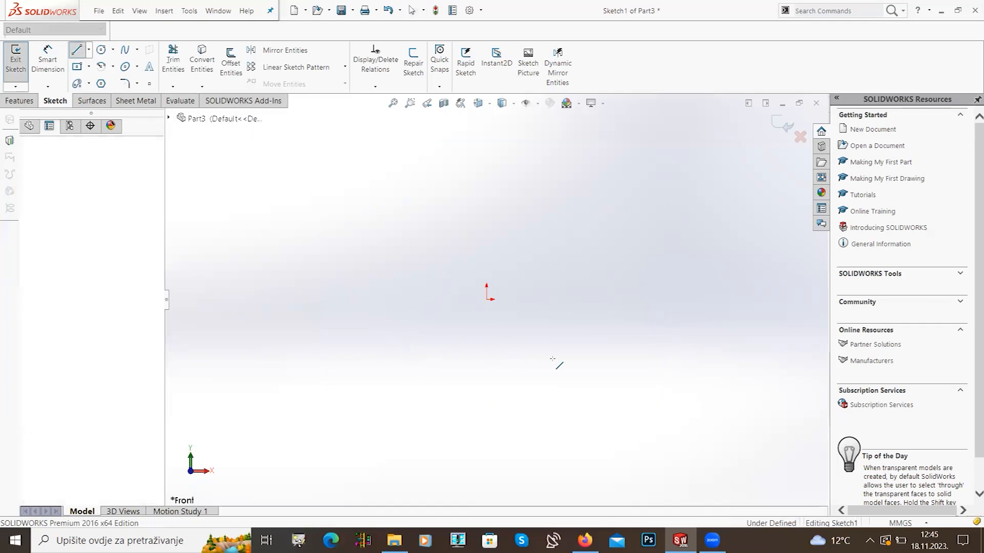
click(629, 358)
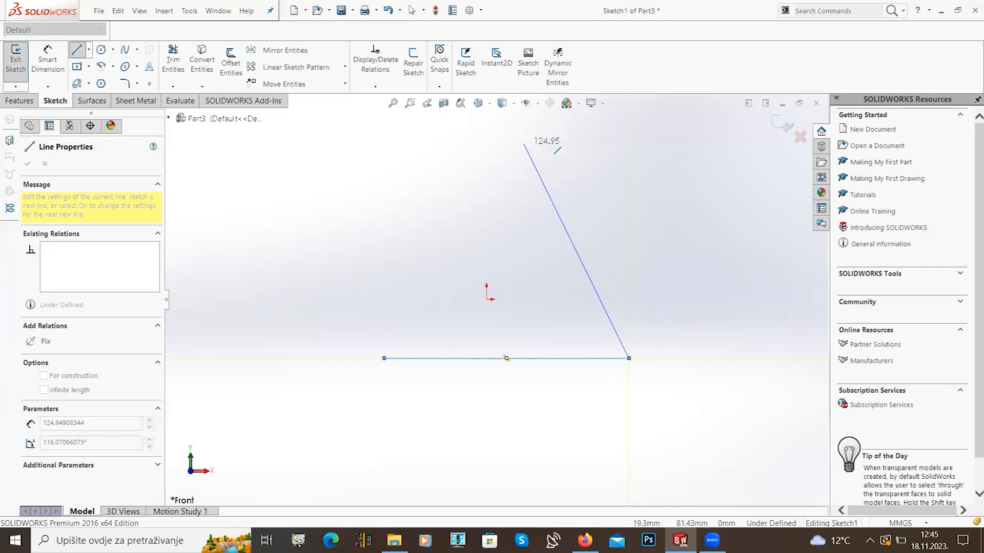
click(542, 149)
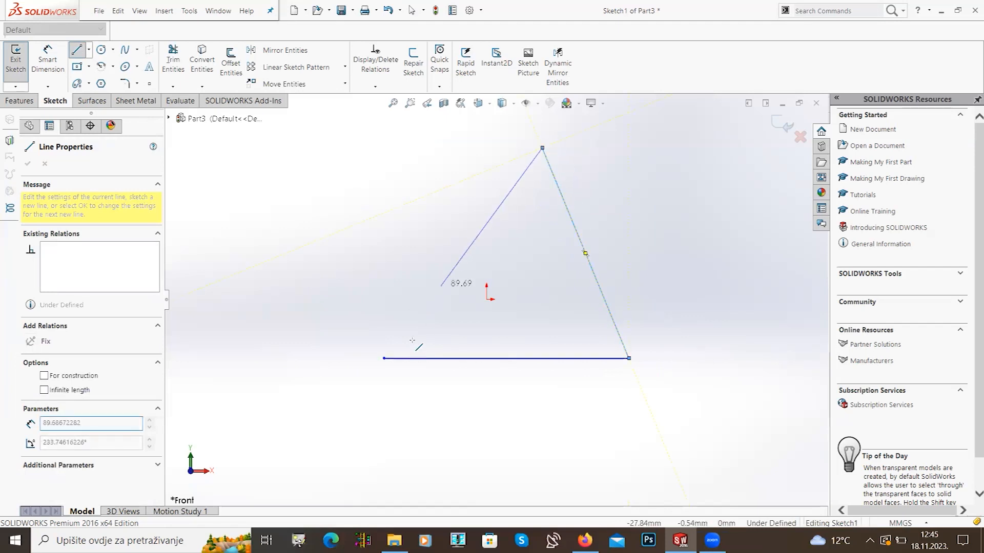
click(384, 358)
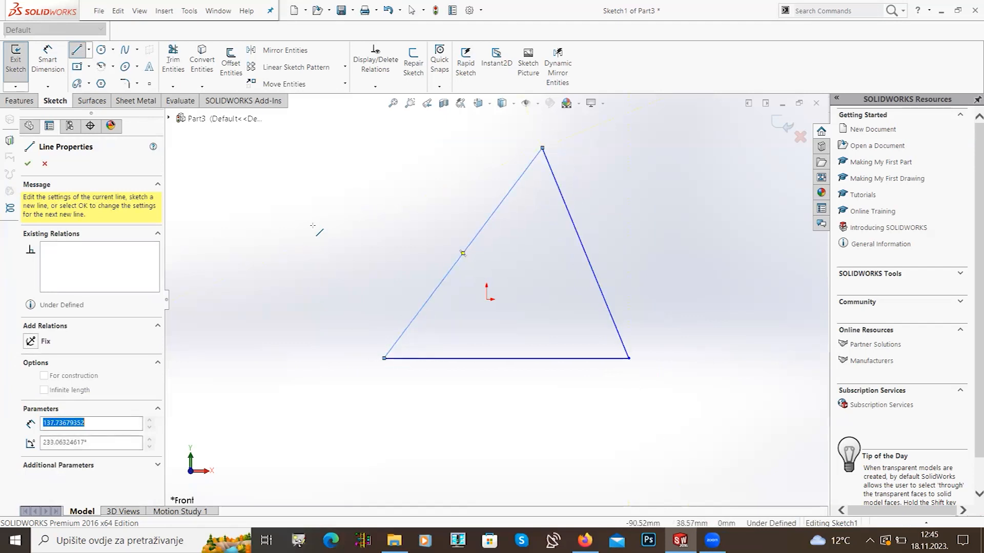
key(Escape)
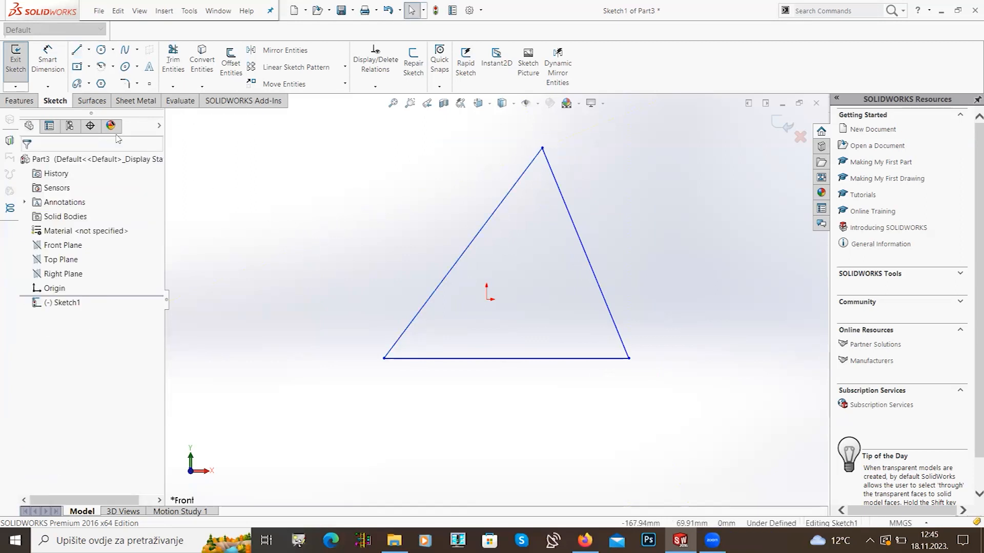
click(16, 65)
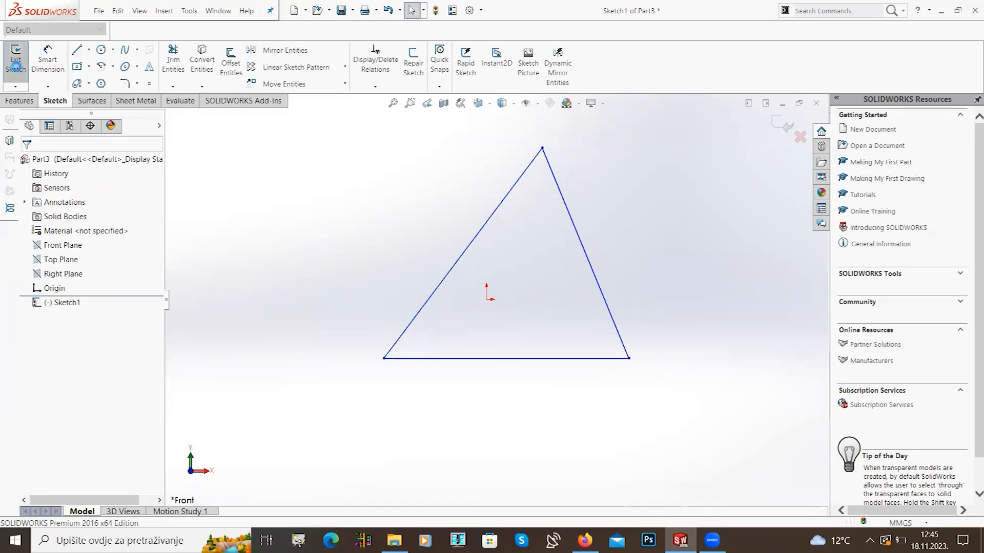
click(327, 249)
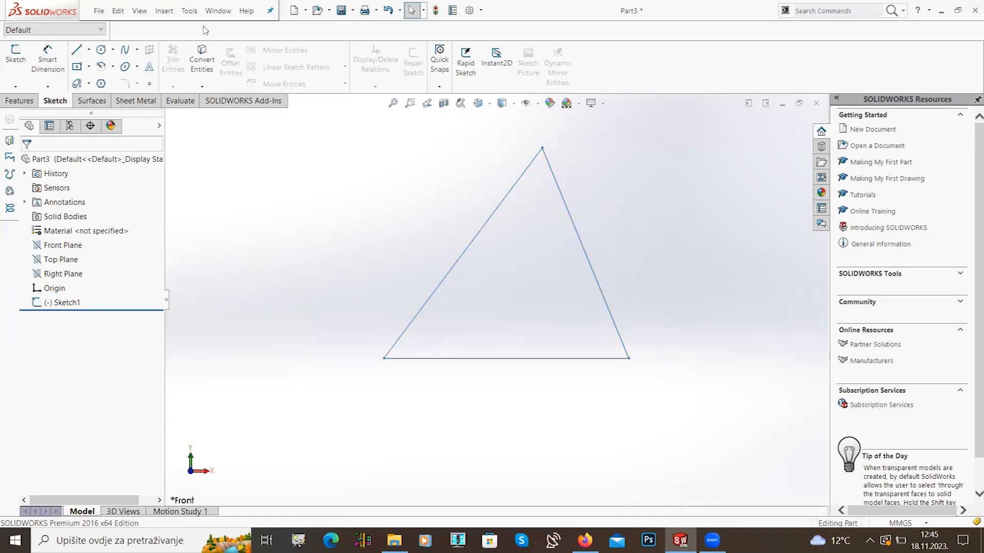
Step: Add a global variable A with the value 100 to the part's equations
click(188, 11)
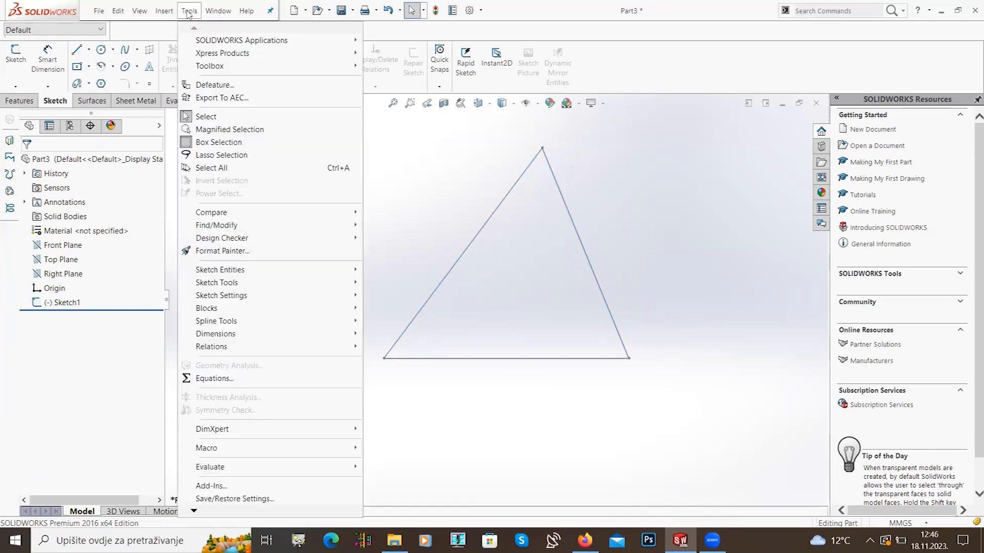
click(207, 380)
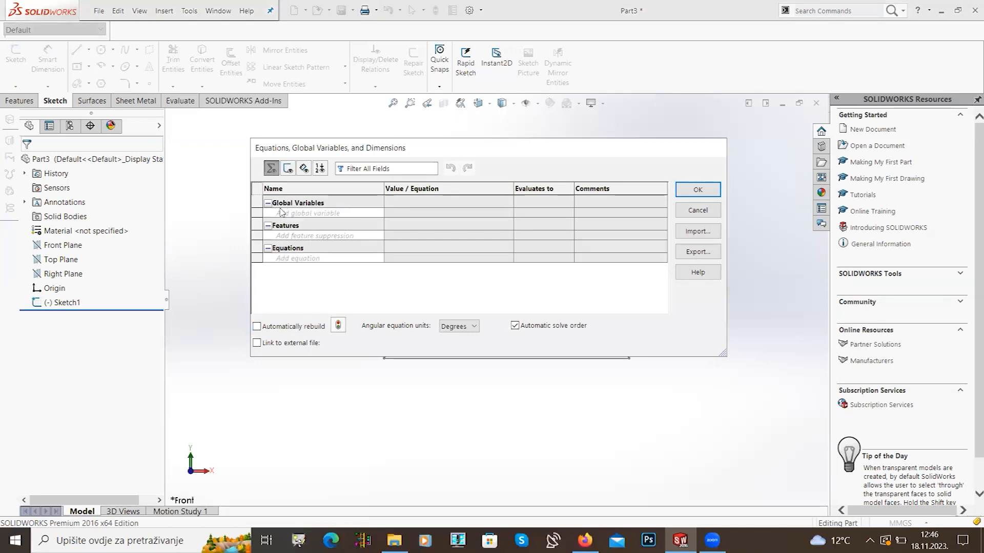
click(292, 214)
text(A)
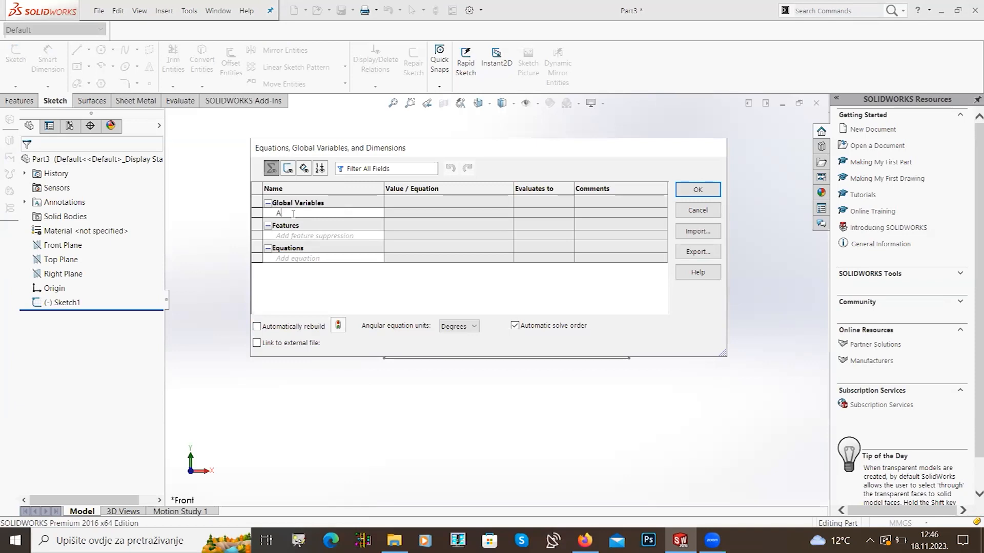
key(Tab)
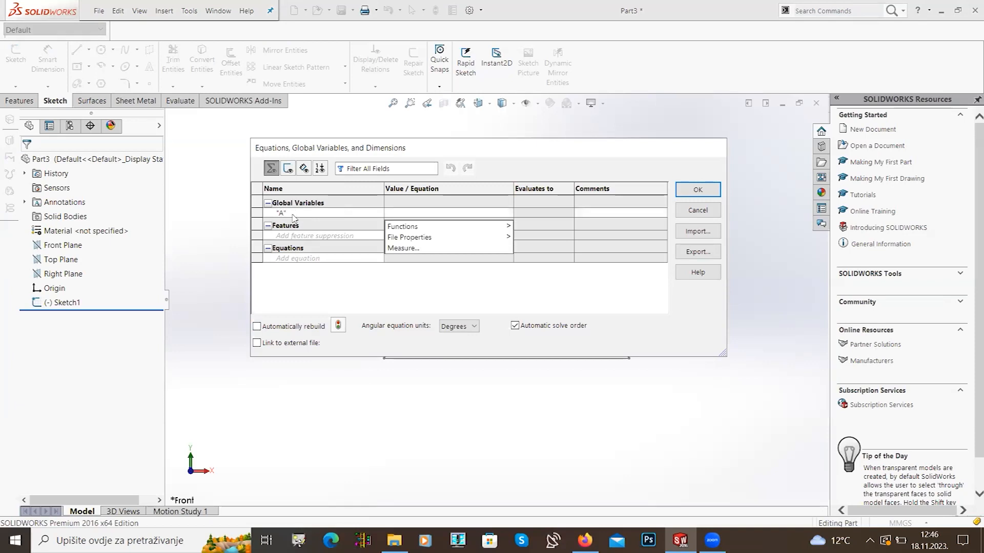
text(100)
key(Return)
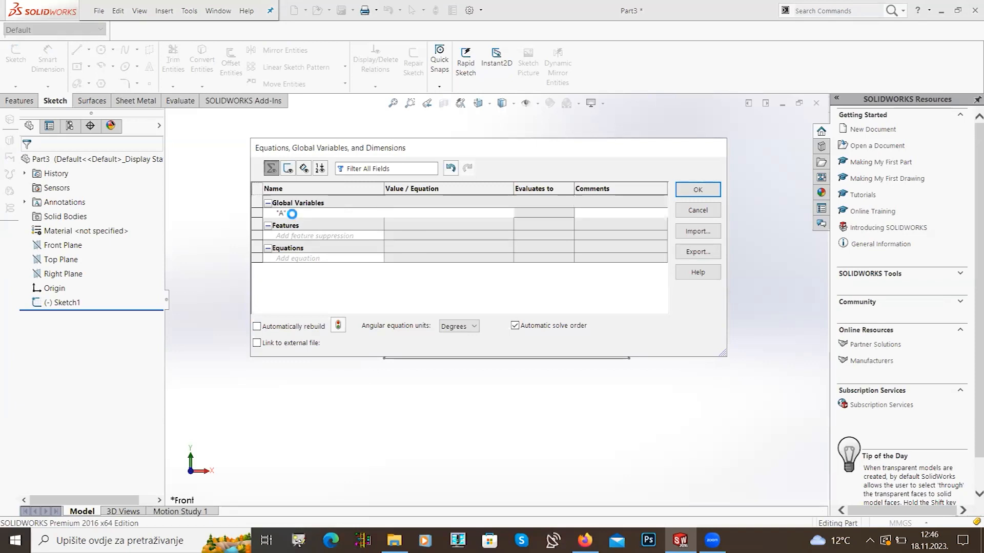
Step: Add a global variable B defined by the equation "A" / 2
text(B)
key(Tab)
text(")
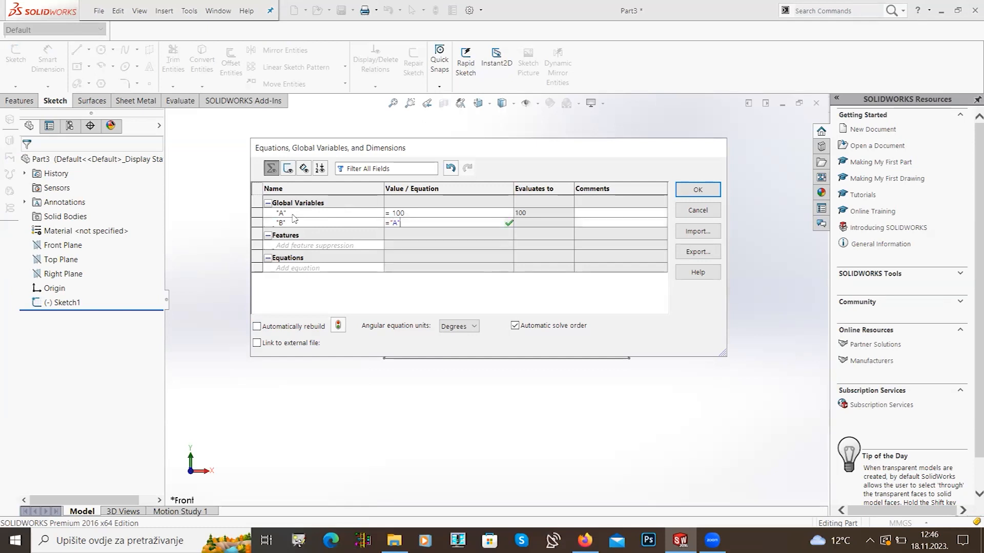
text(/2)
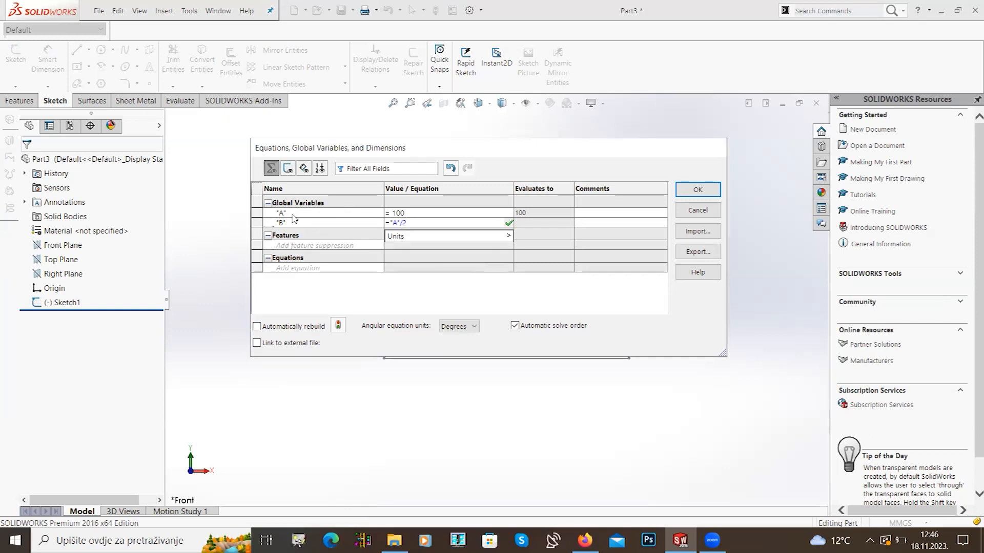
key(Return)
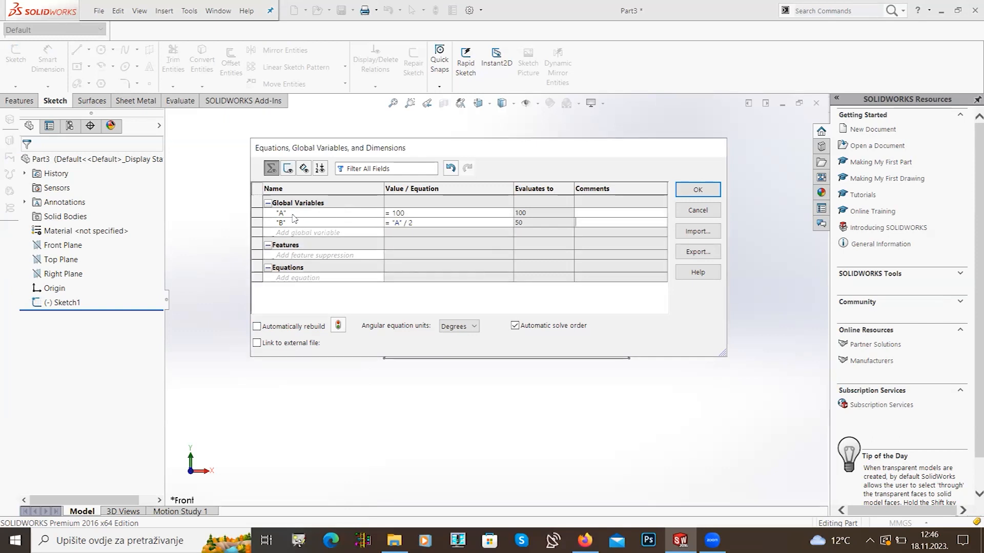
Step: Add a global variable C defined by the equation "A" + "B" / 3
text(C)
key(Tab)
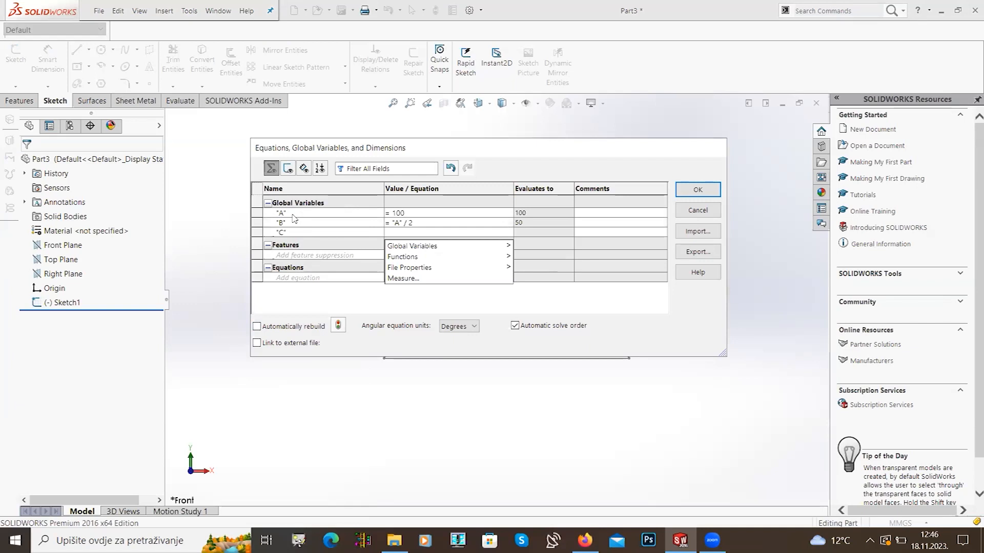
text(="A")
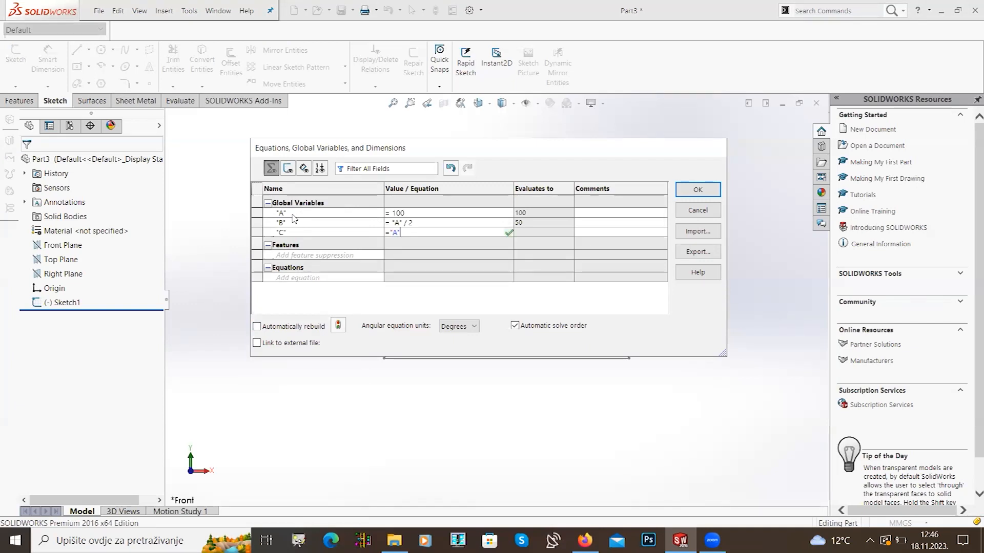
text(+)
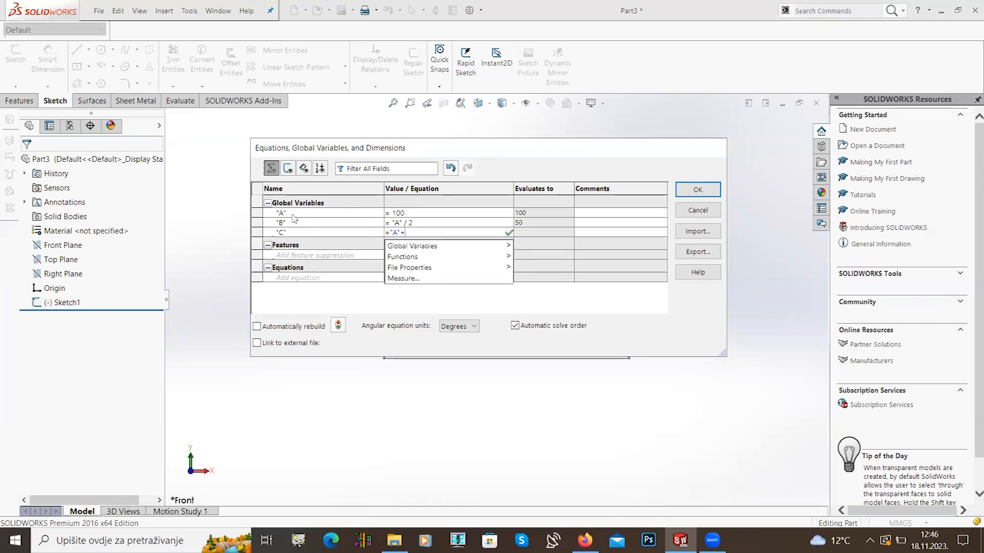
text(")
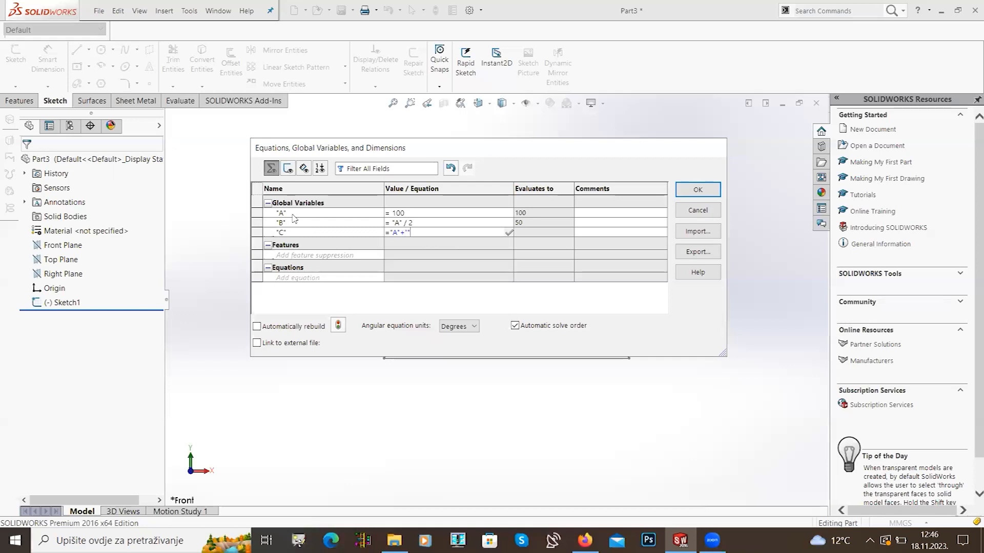
text(B"/3)
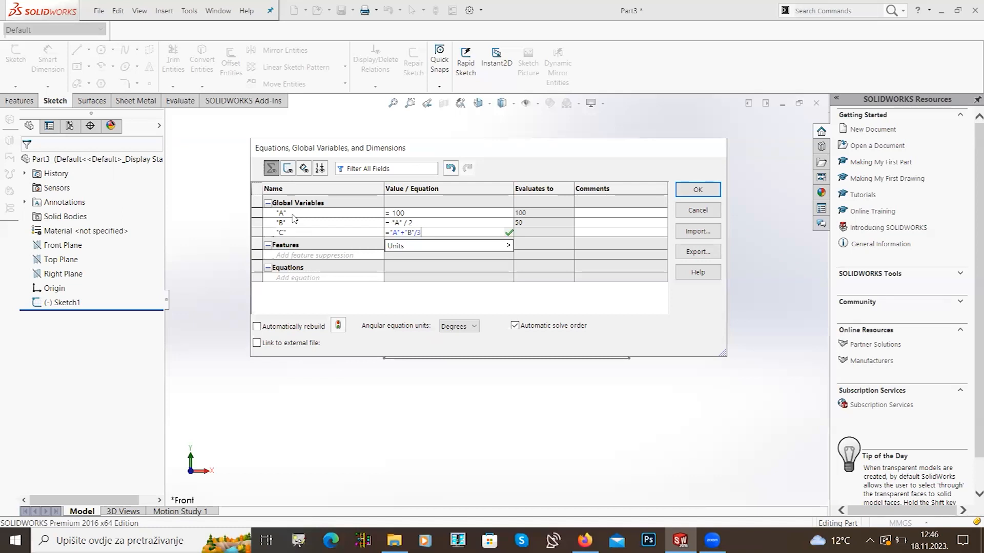
key(Return)
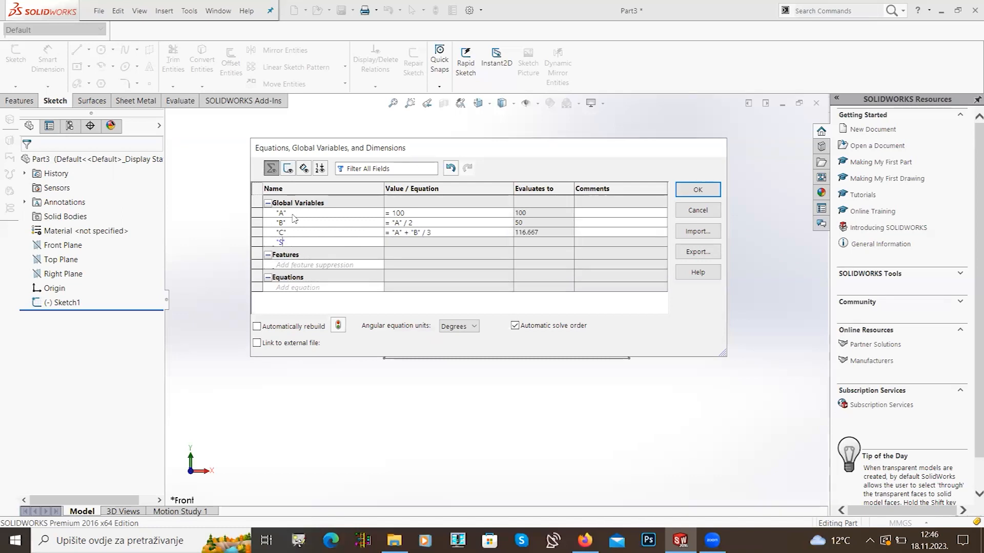
Step: Add a global variable D defined by the equation "A" + "C" and apply the equations
text(D)
key(Tab)
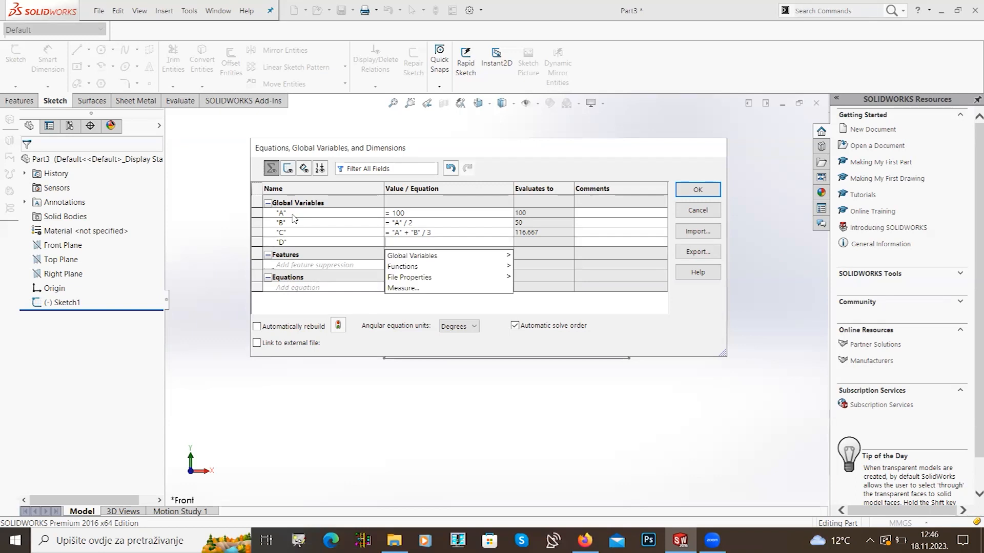
text(="A")
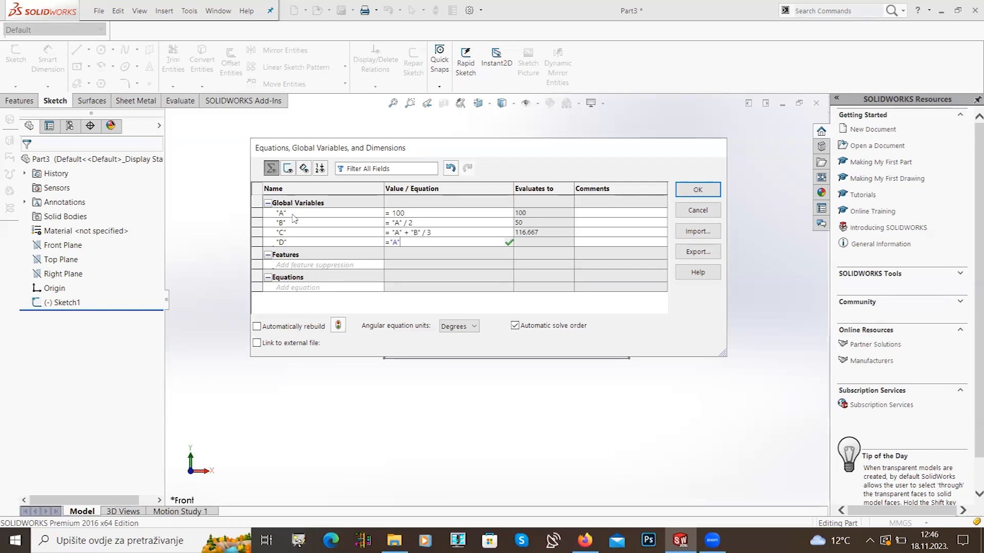
text(+)
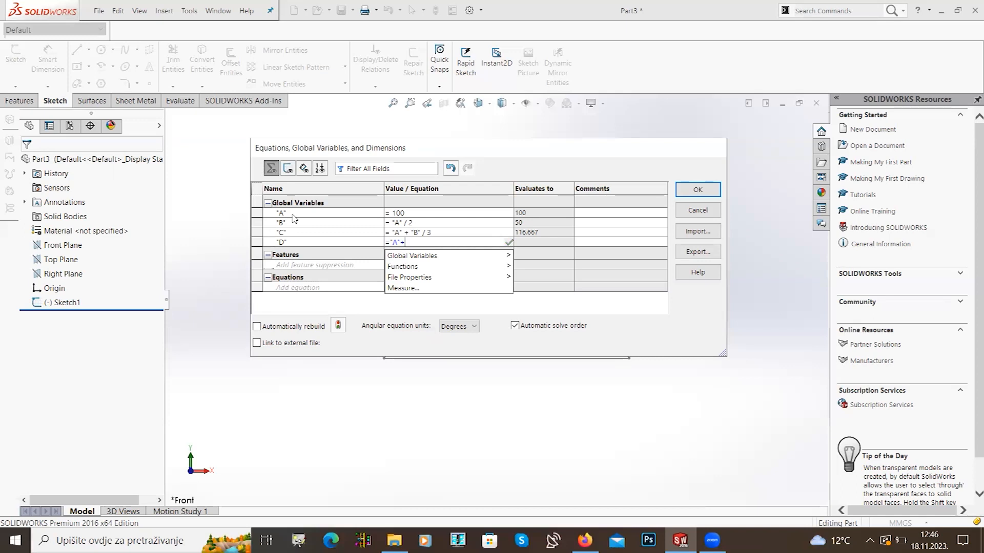
text("C)
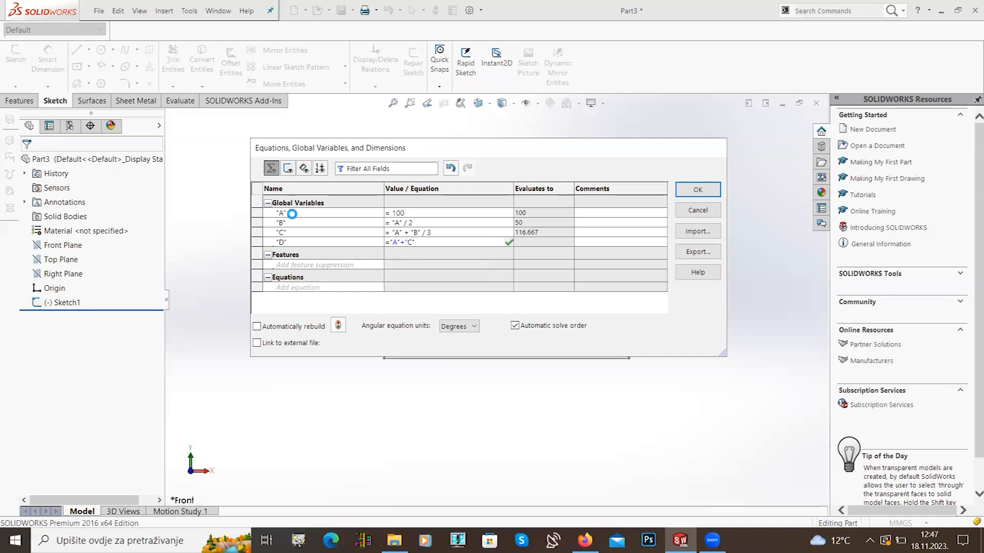
key(Tab)
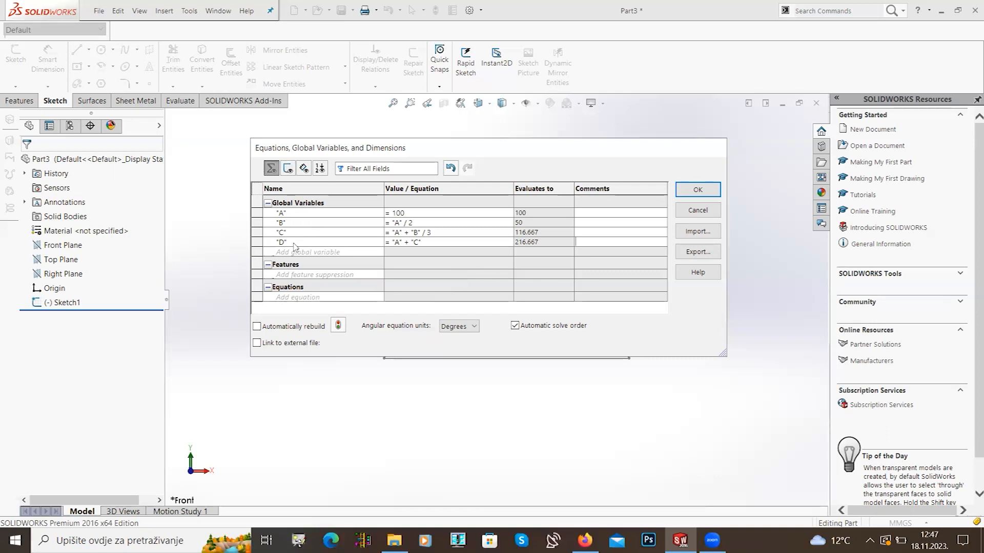
click(693, 193)
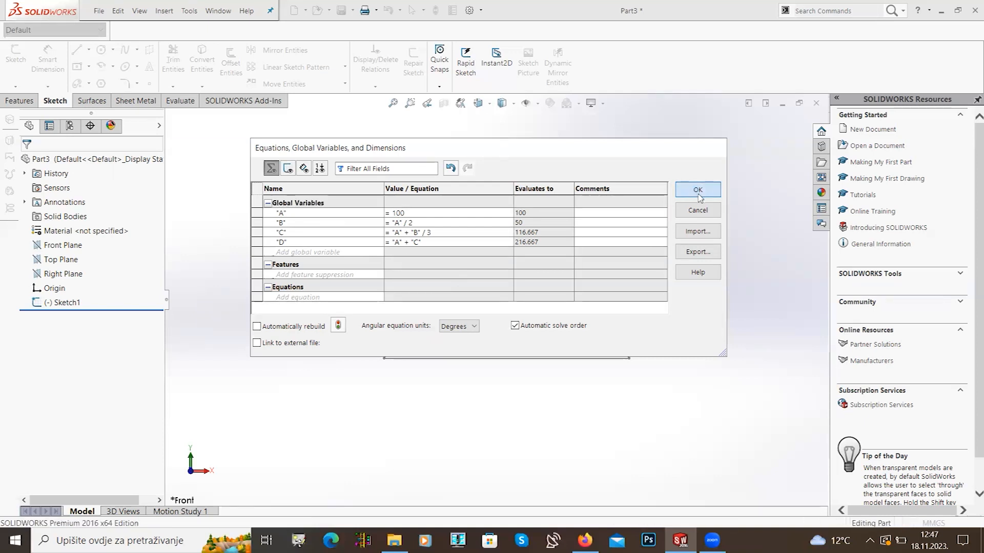
click(693, 195)
Step: Reopen the triangle sketch for editing and dimension its horizontal base, linking the length to global variable A
click(74, 324)
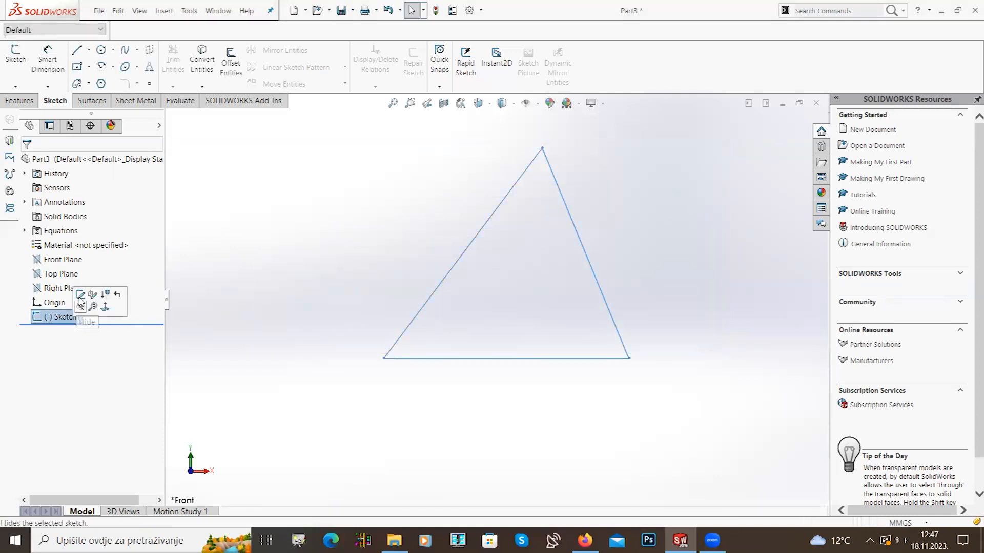
click(81, 296)
click(48, 62)
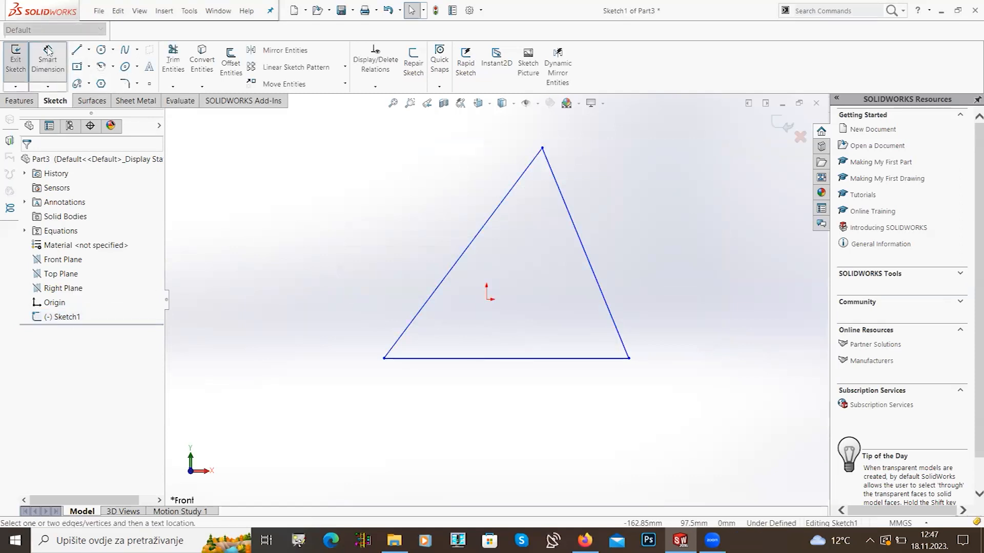
click(483, 359)
click(501, 403)
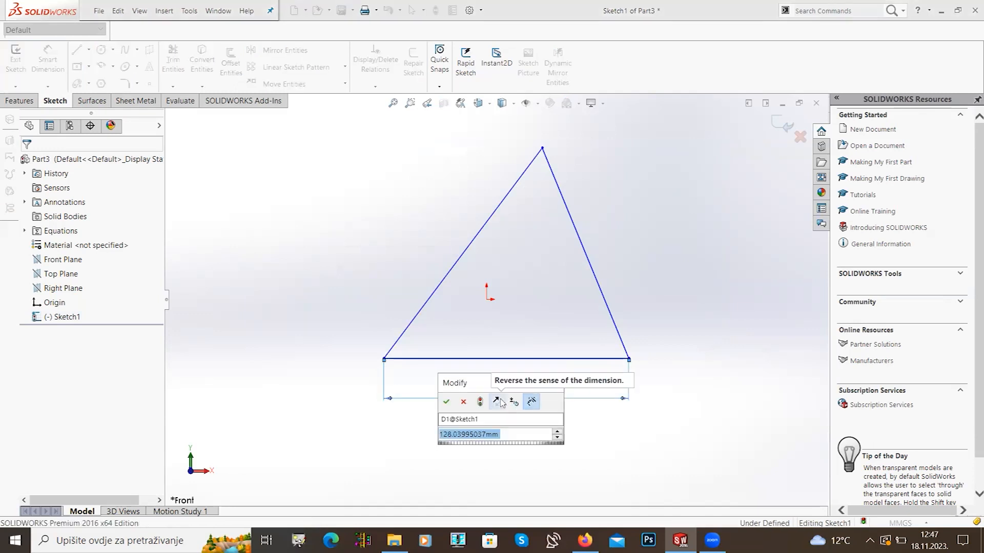
text(=)
key(Down)
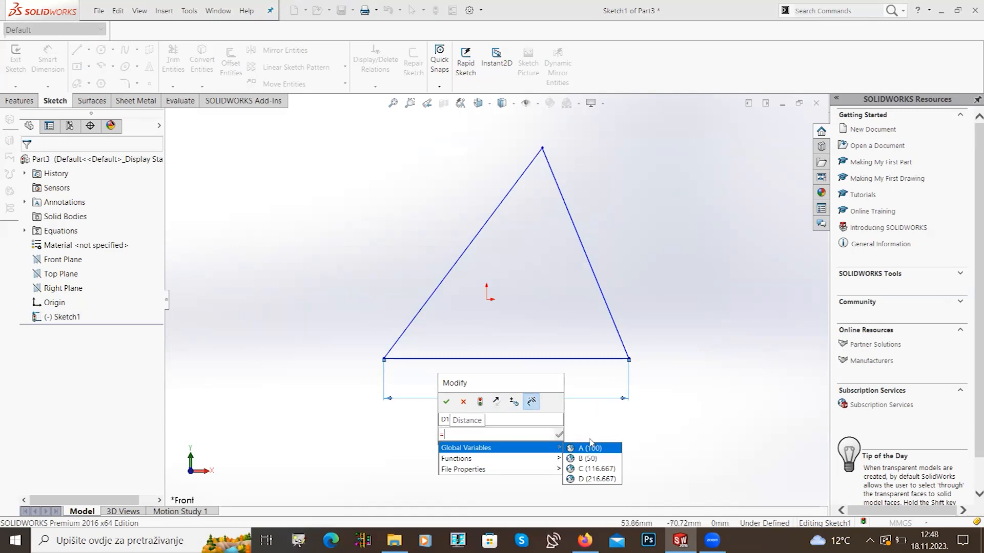
click(592, 449)
key(Return)
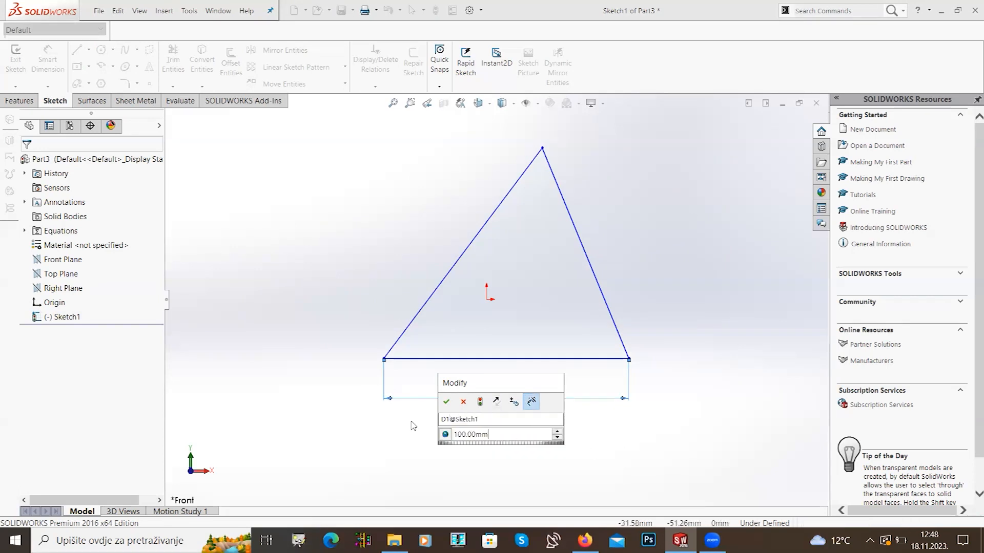
click(446, 404)
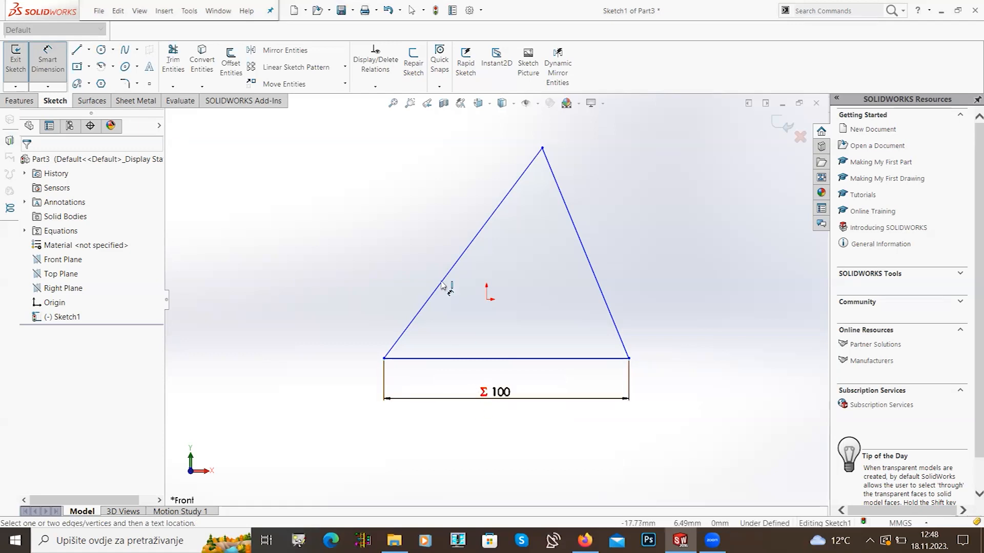
Step: Dimension the triangle's left side and link its length to global variable B
click(455, 257)
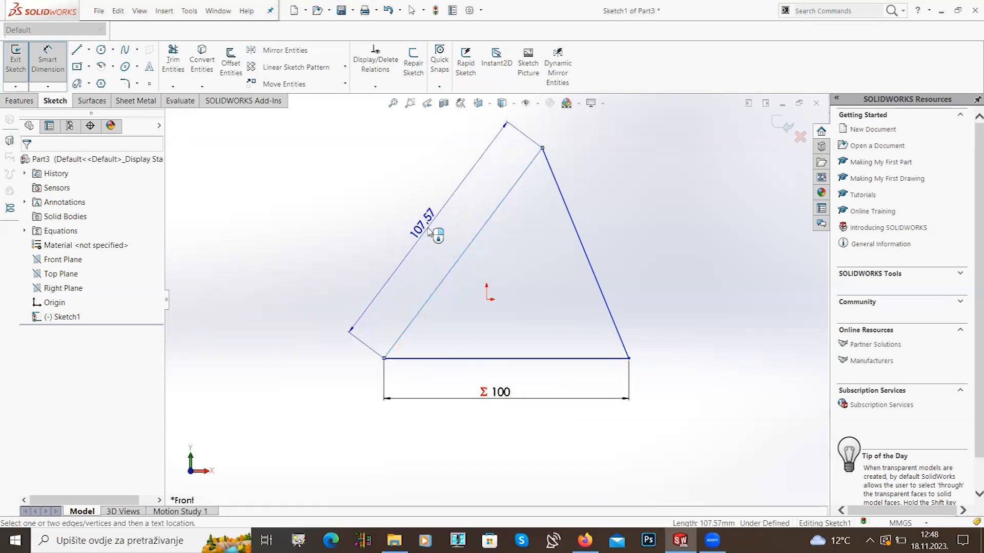
click(426, 233)
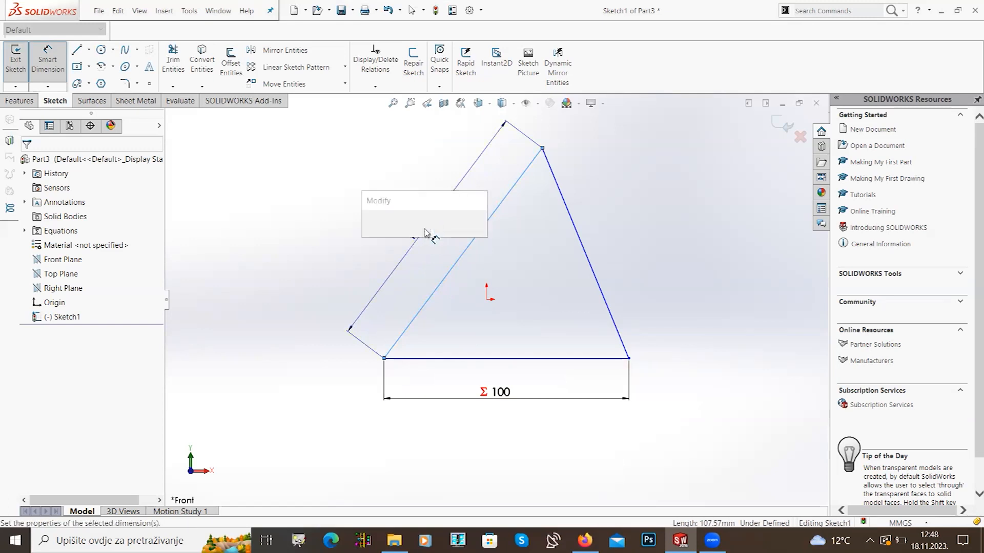
text(=)
key(Down)
key(Right)
key(Down)
key(Return)
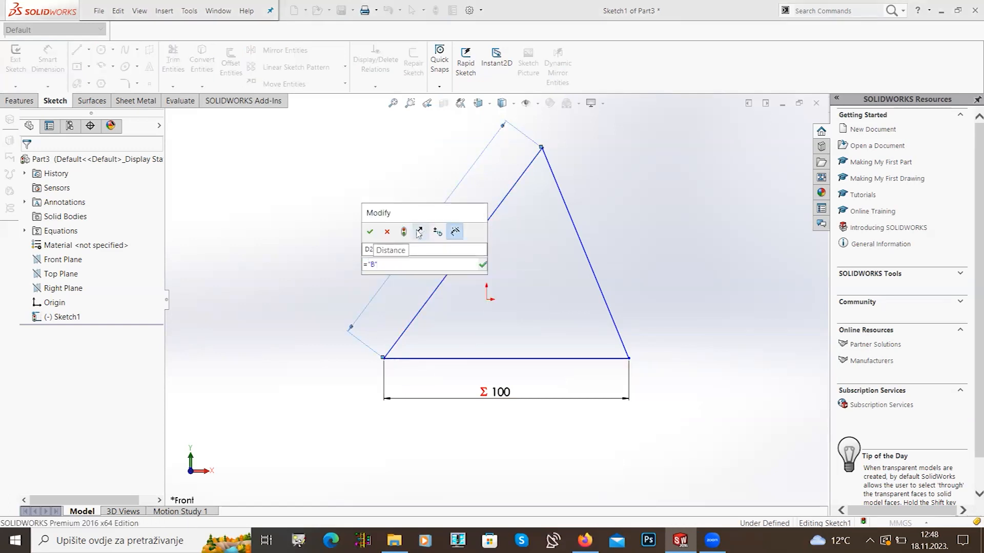
click(370, 232)
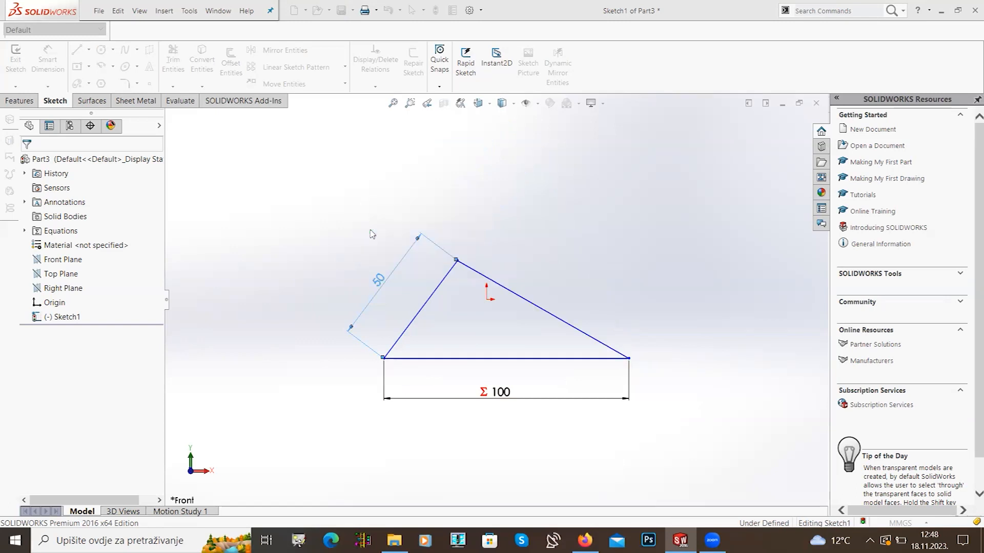
Step: Dimension the triangle's right sloping side, link its length to global variable C, and exit the sketch
click(548, 312)
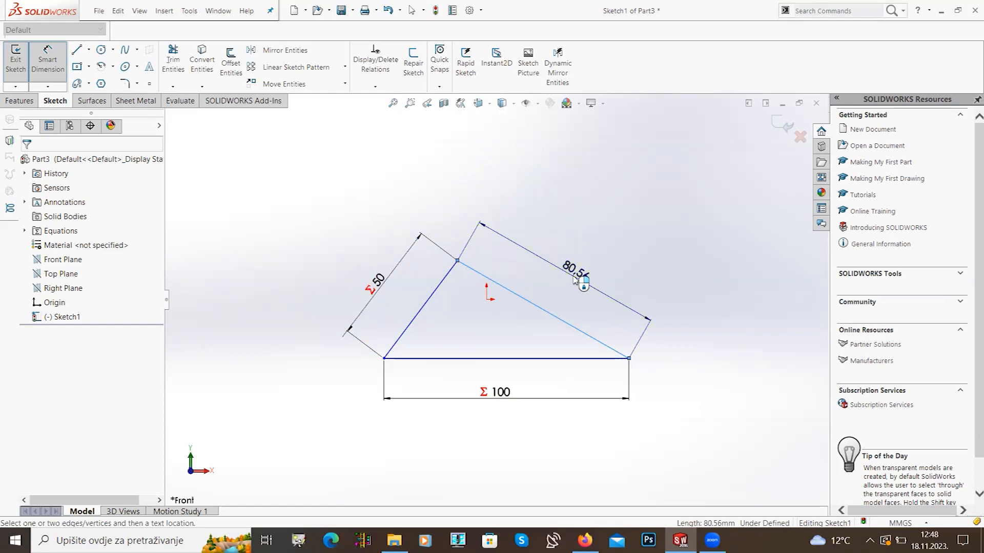
click(573, 279)
text(=)
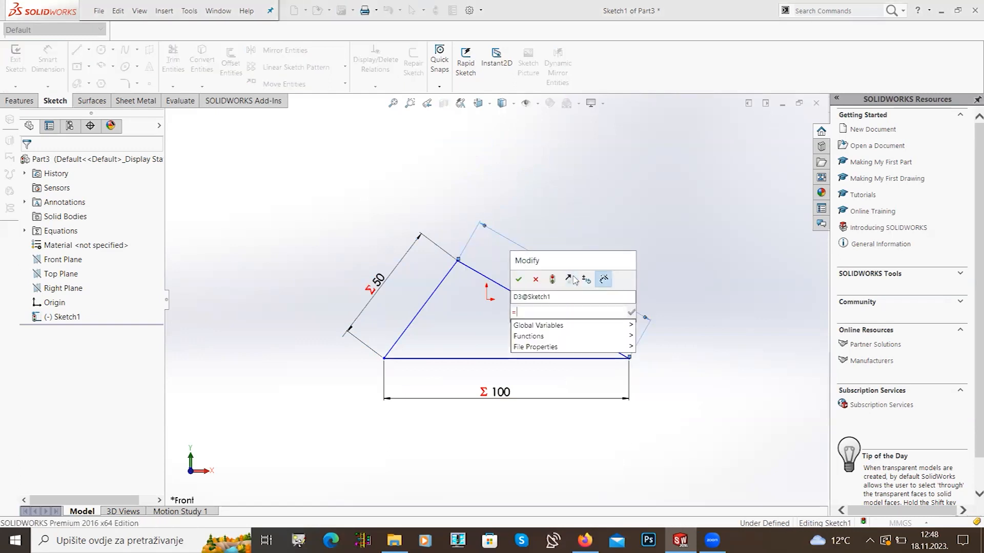
key(Right)
key(Down)
key(Down)
key(Return)
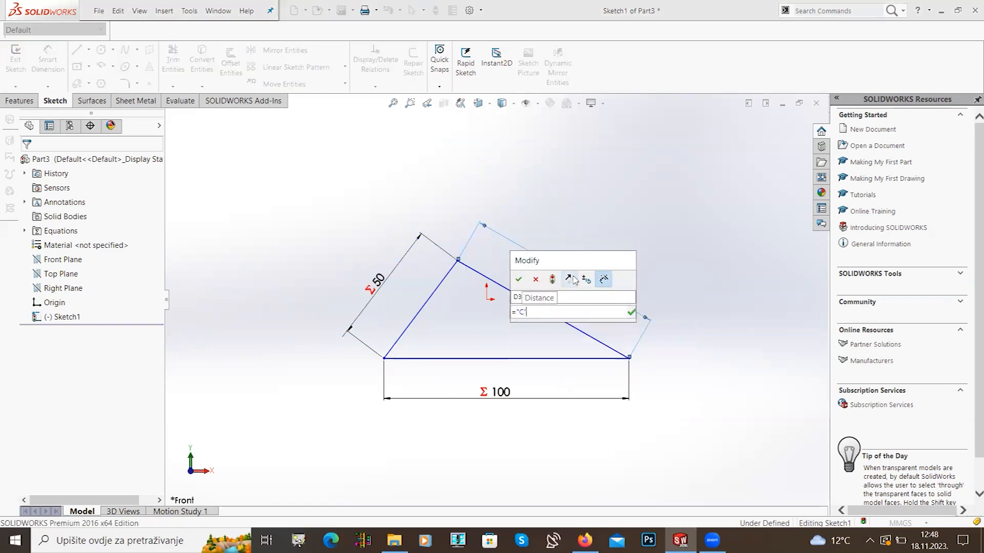
click(518, 279)
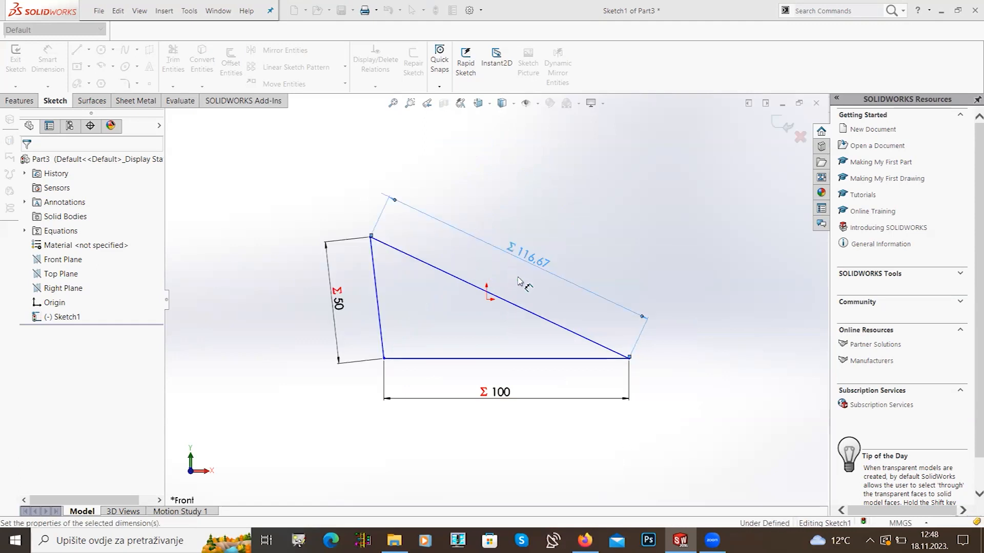
click(397, 445)
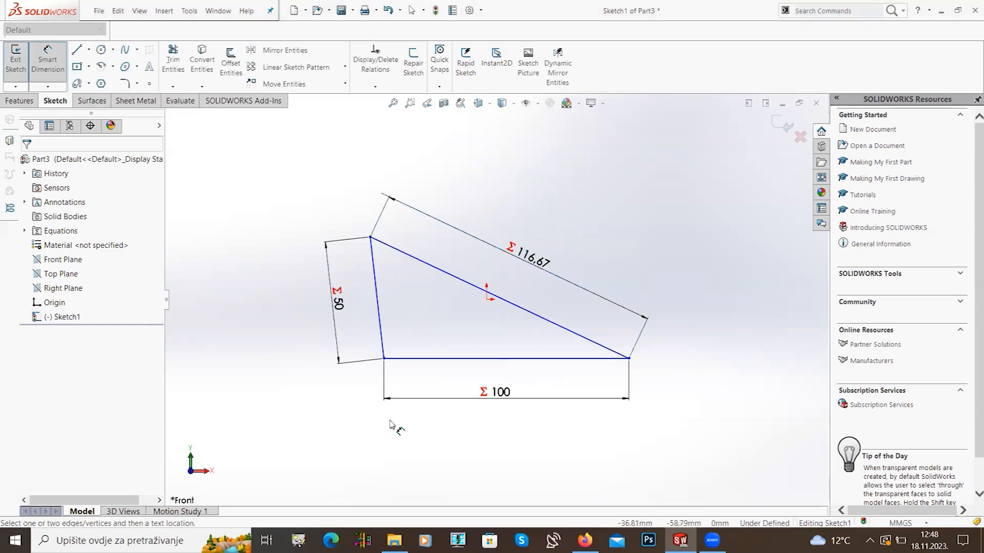
scroll(413, 398, up, 2)
scroll(477, 359, down, 2)
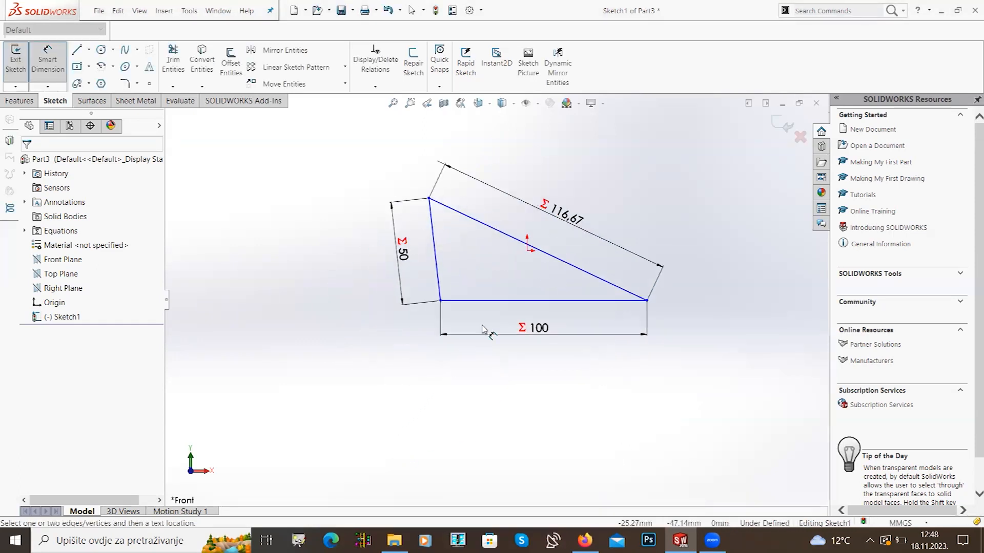
click(15, 64)
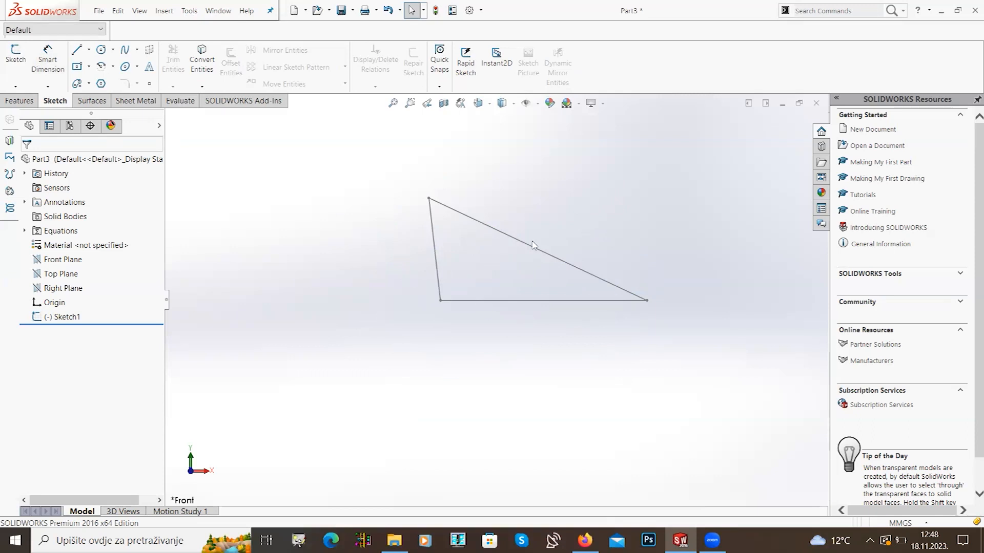
Step: Set global variable A to 80 in the part's equations and apply the change
click(24, 230)
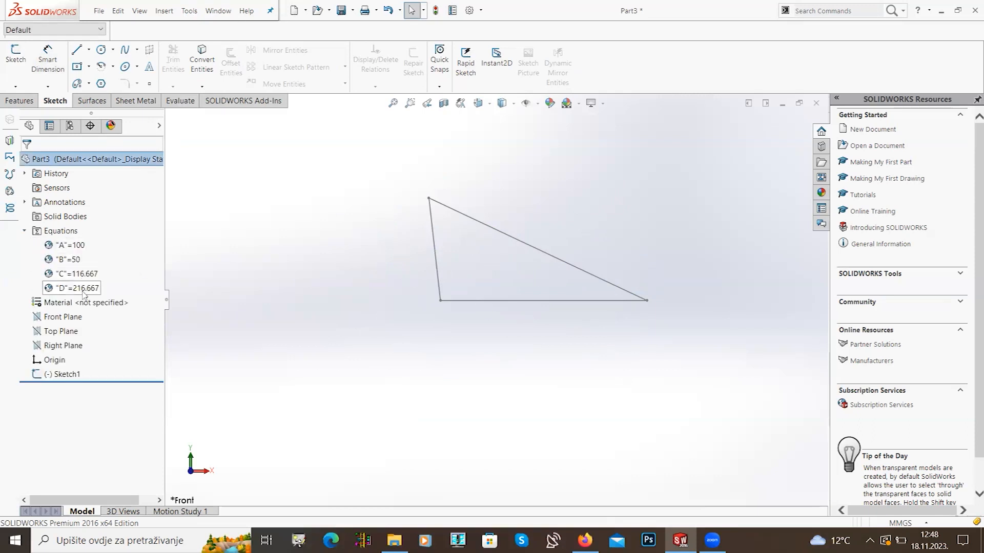
right_click(58, 233)
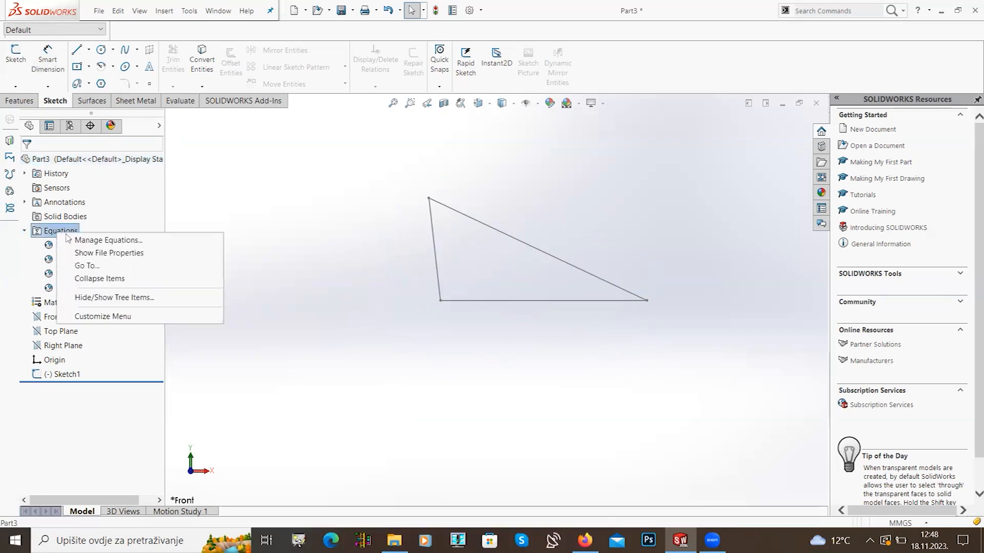
click(81, 240)
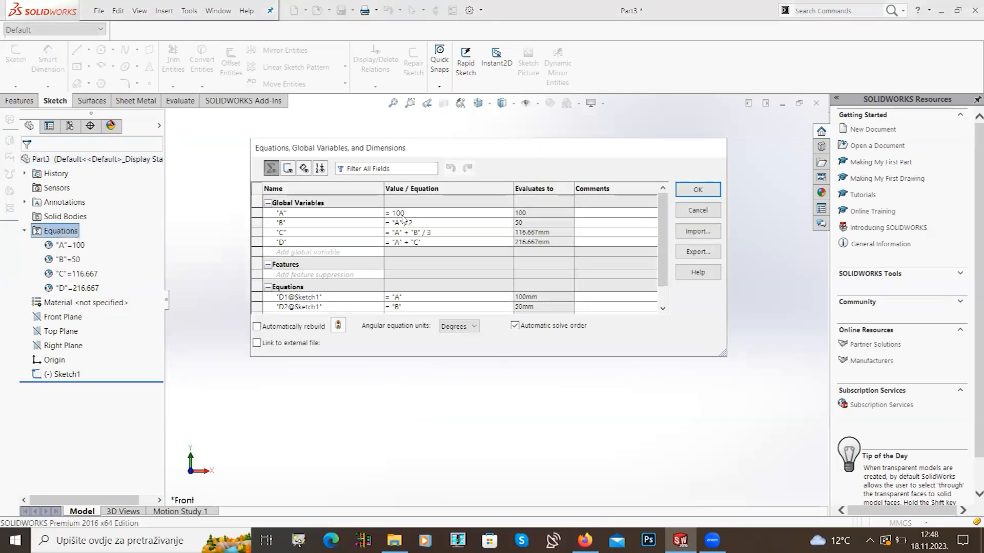
click(402, 213)
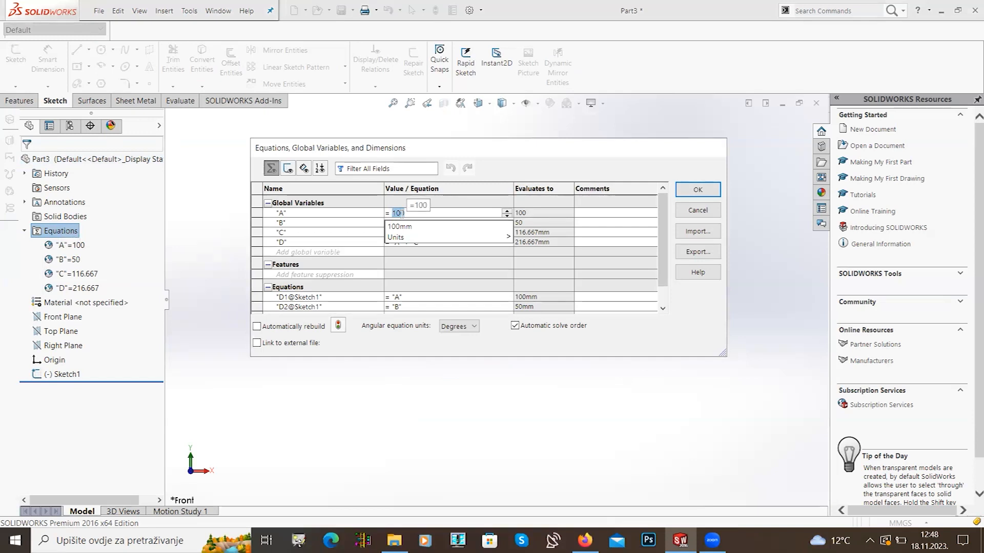
text(80)
key(Return)
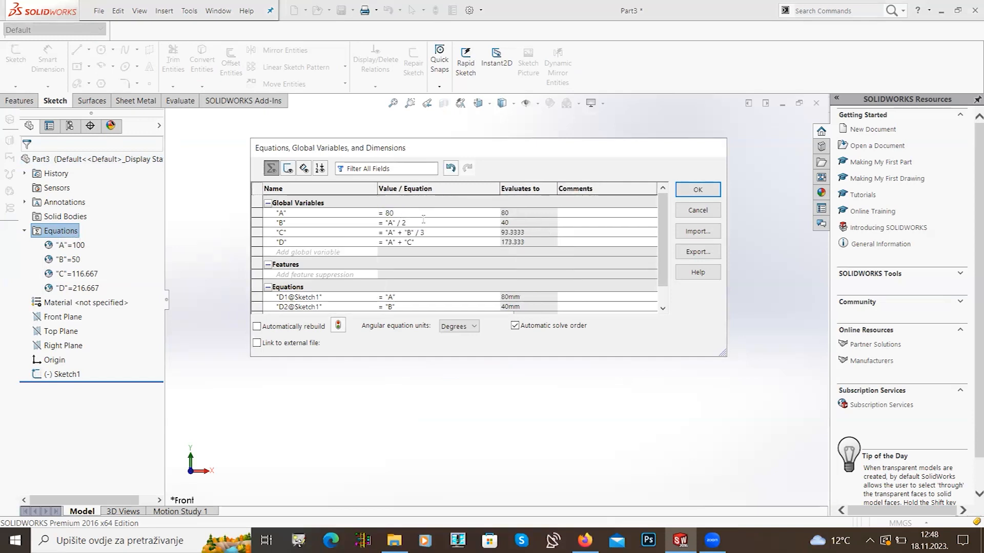
click(691, 191)
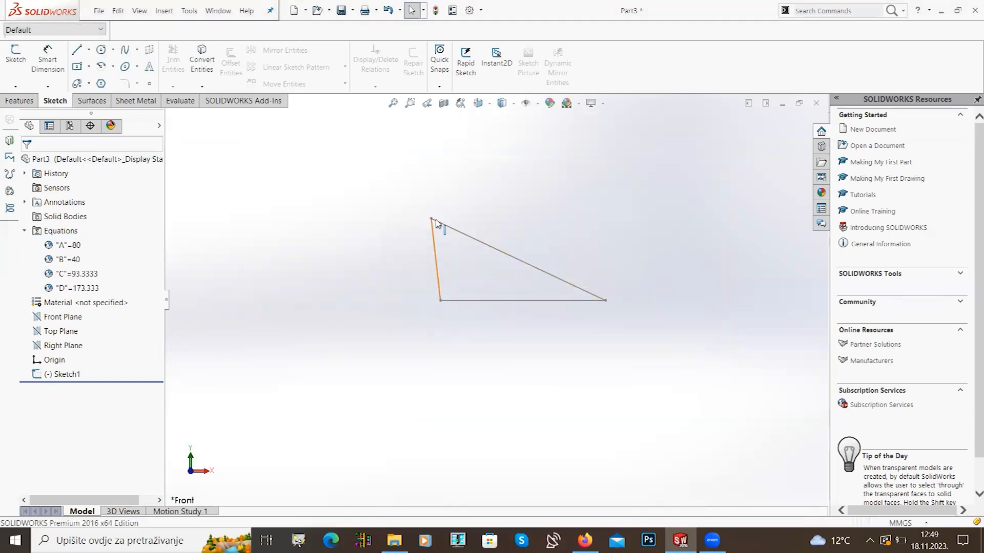
Step: Reopen the triangle sketch to check its three equation-driven dimensions, and exit it
click(103, 374)
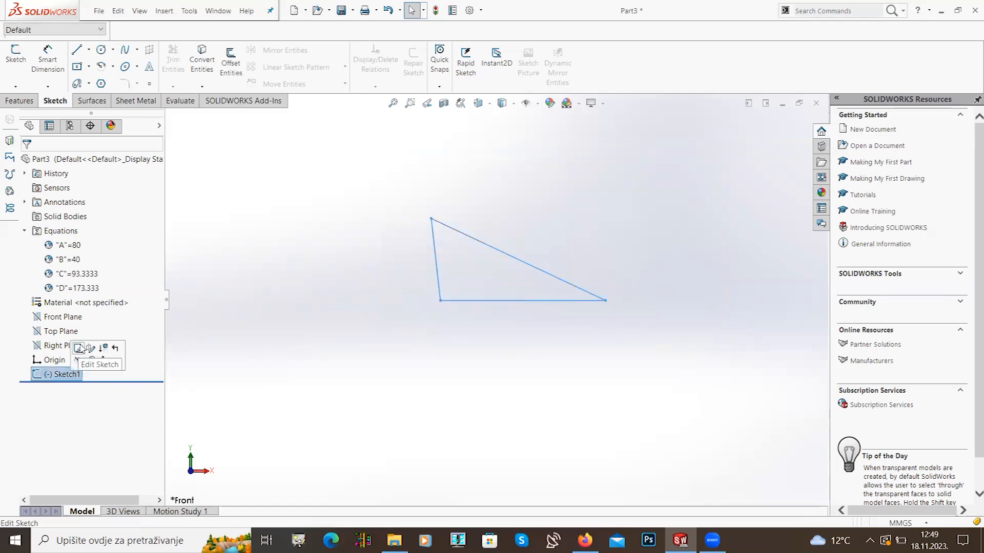
click(85, 348)
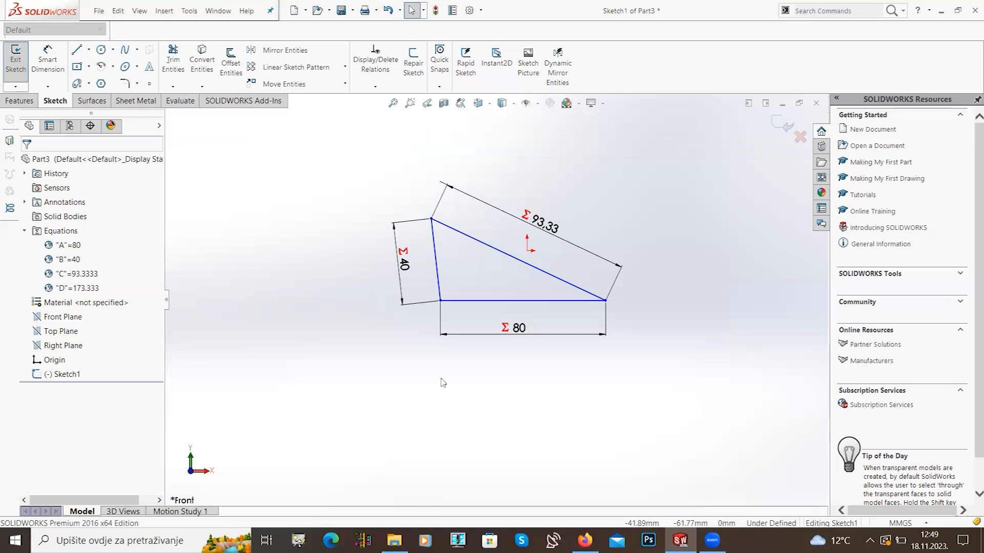
click(16, 64)
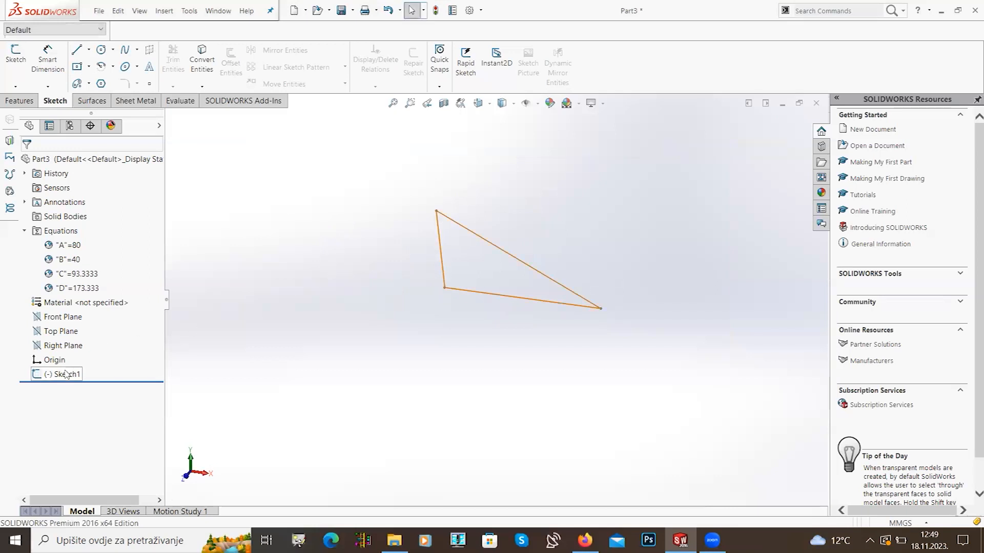
Step: Extrude the triangle sketch as a blind boss with its depth linked to global variable D
click(20, 100)
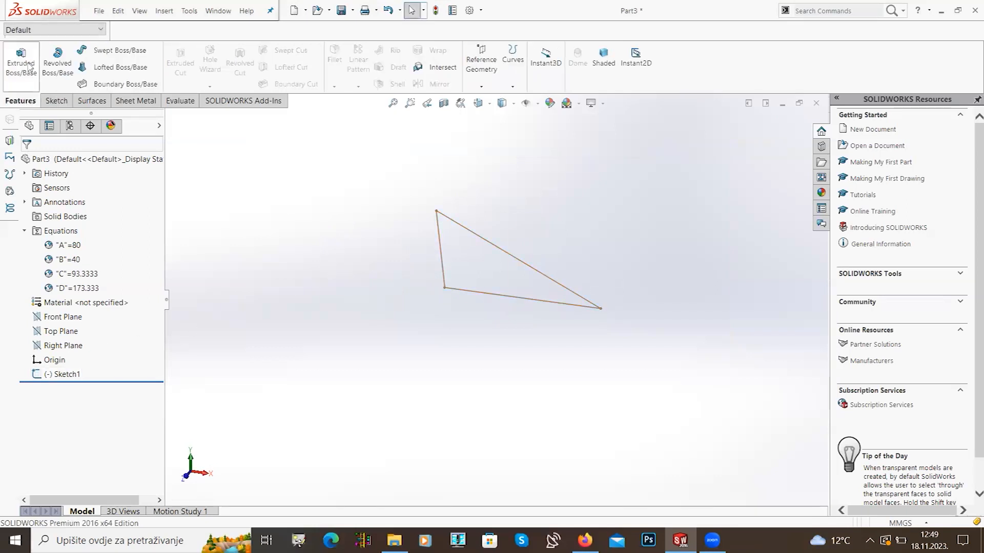
click(29, 65)
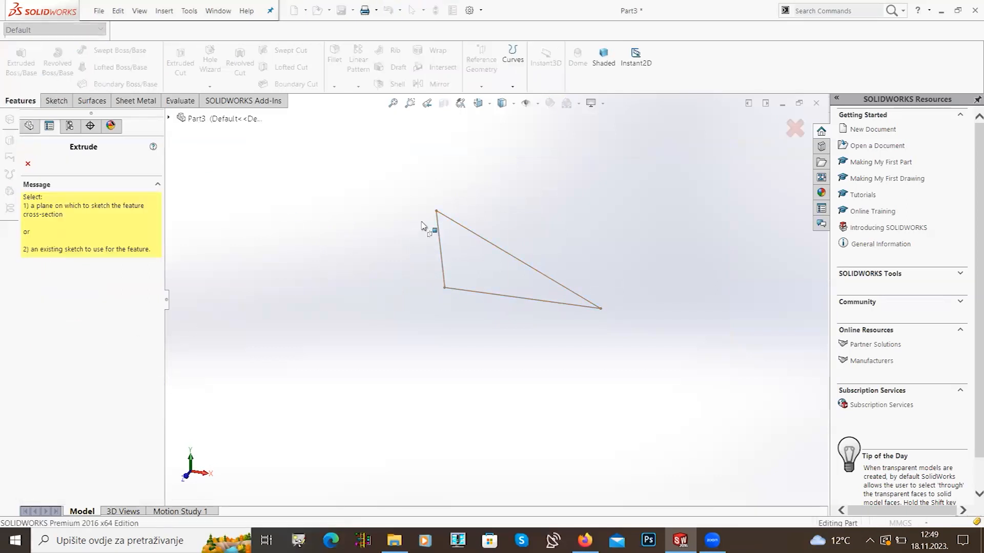
click(454, 222)
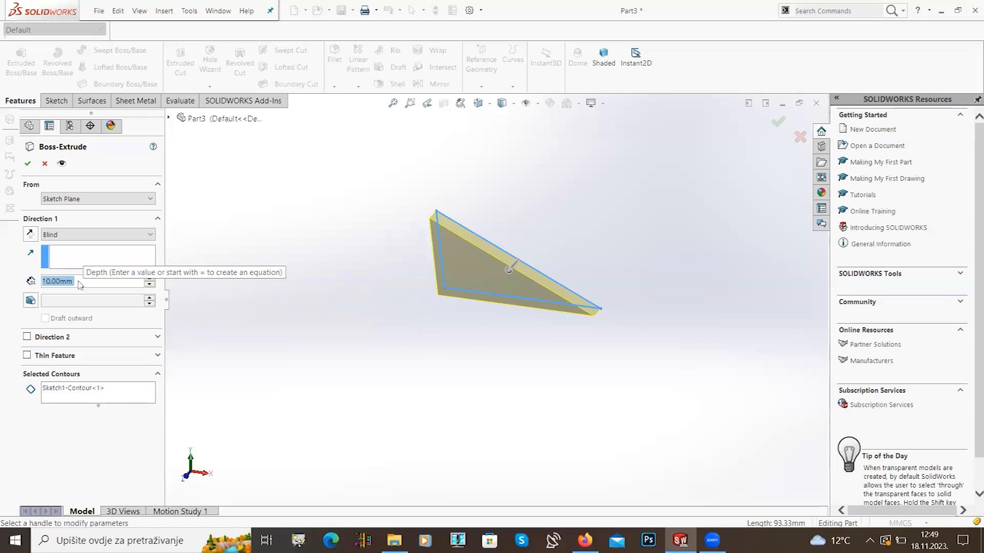
text(=)
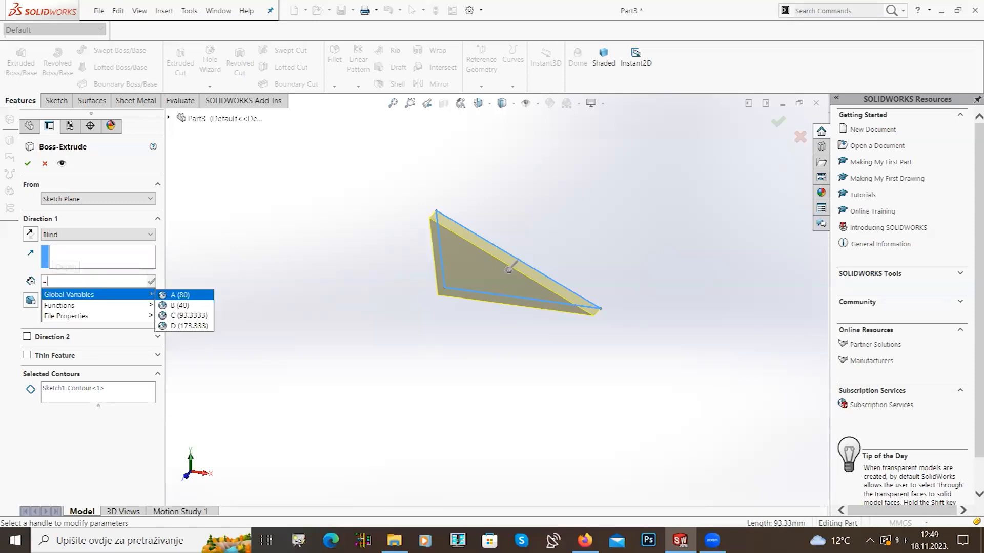
key(Down)
key(Down)
key(Down)
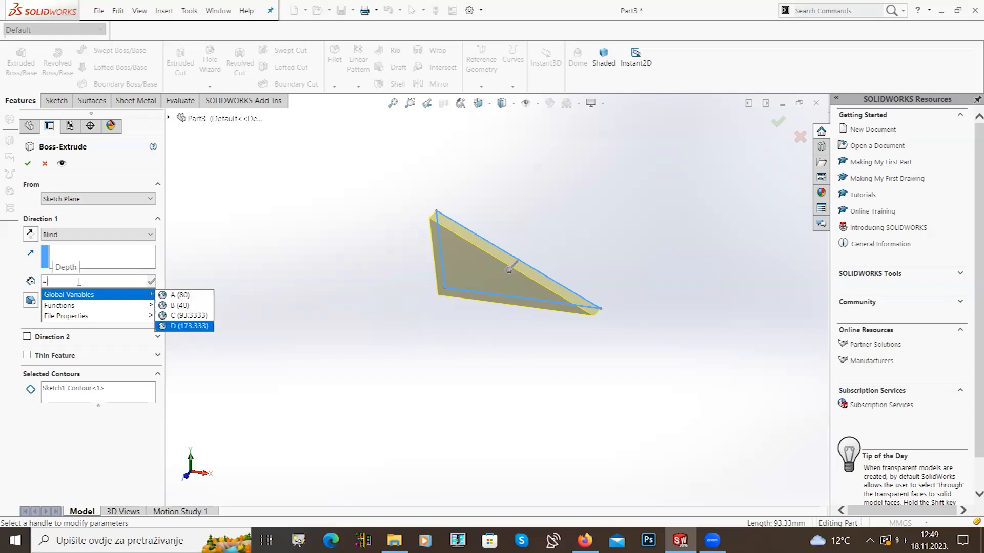
key(Return)
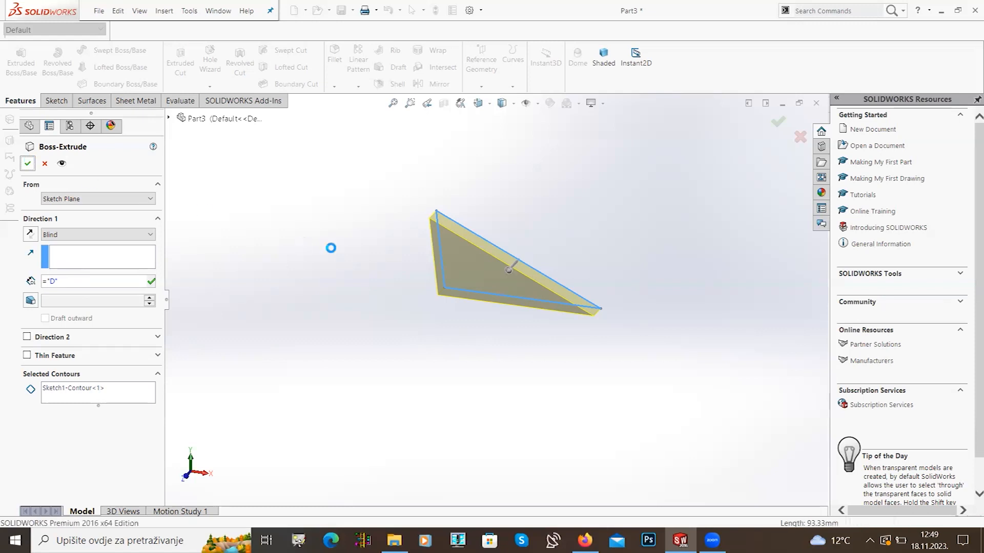
key(Return)
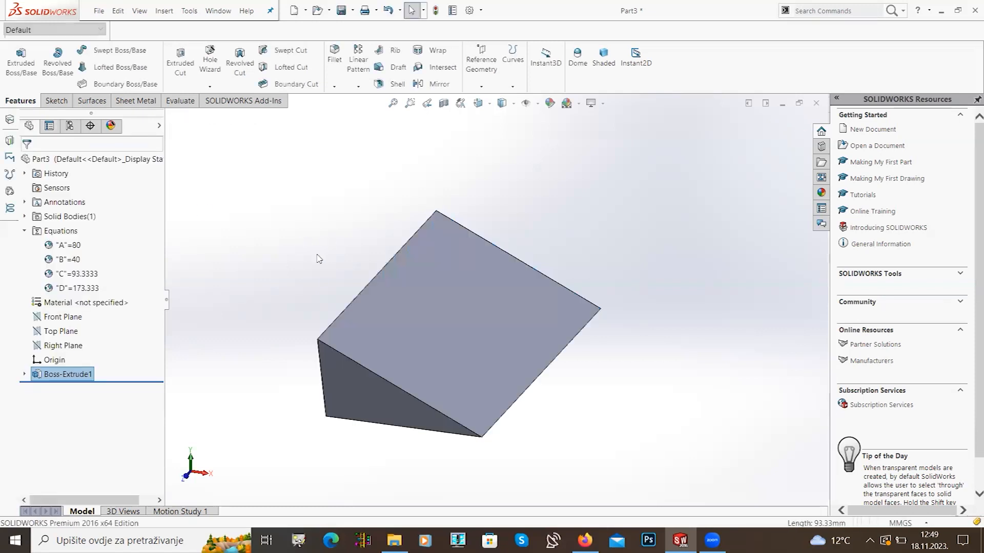
Step: Set global variable A to 150 in the part's equations and apply the change to the extruded triangle
mouse_move(336, 324)
middle_down()
mouse_move(352, 322)
mouse_move(374, 294)
mouse_move(343, 274)
mouse_move(330, 316)
middle_up()
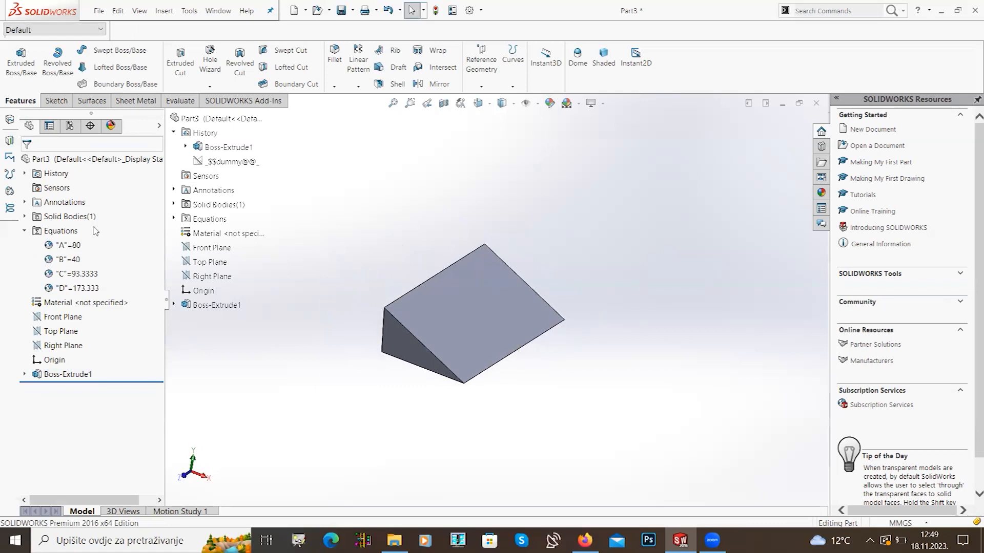
right_click(65, 233)
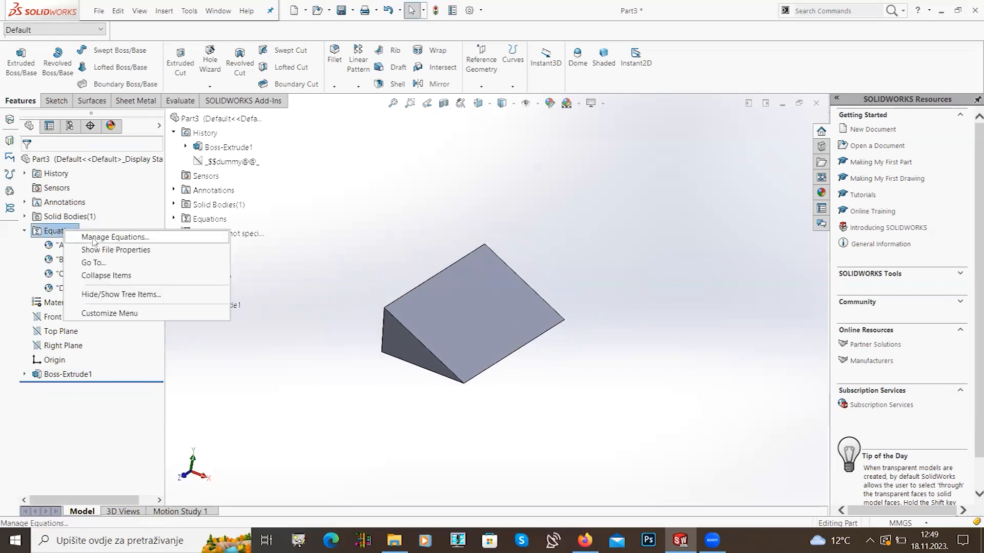
click(95, 239)
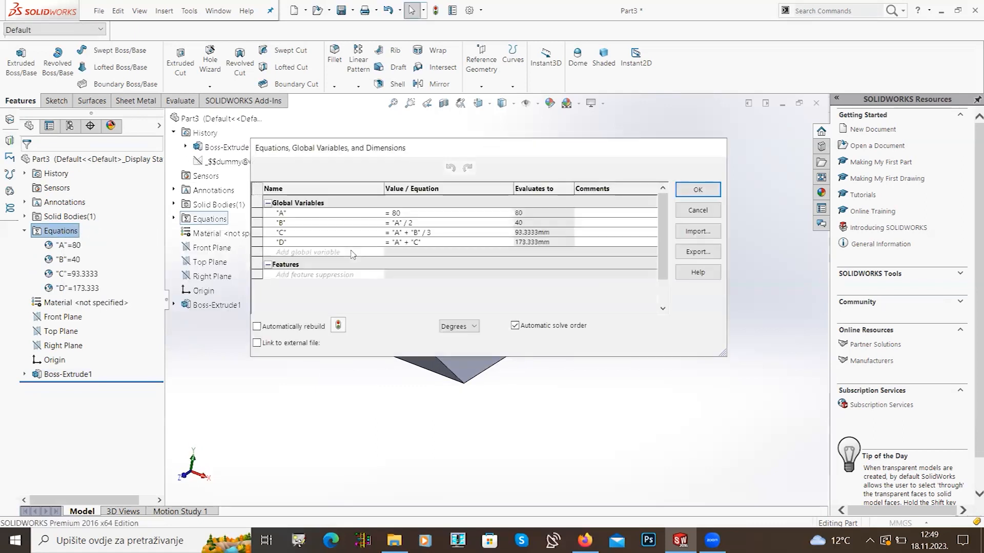
click(412, 213)
double_click(396, 213)
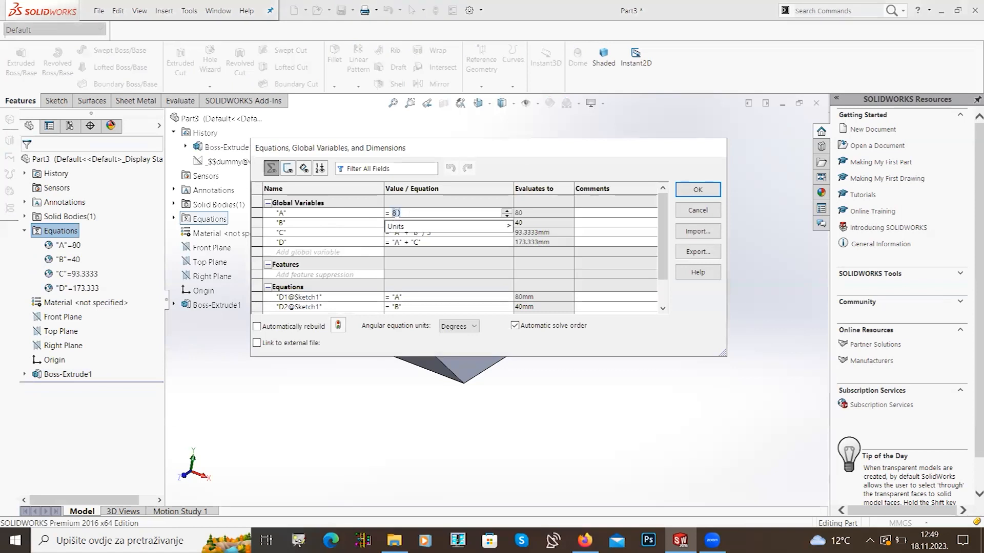
text(150)
key(Return)
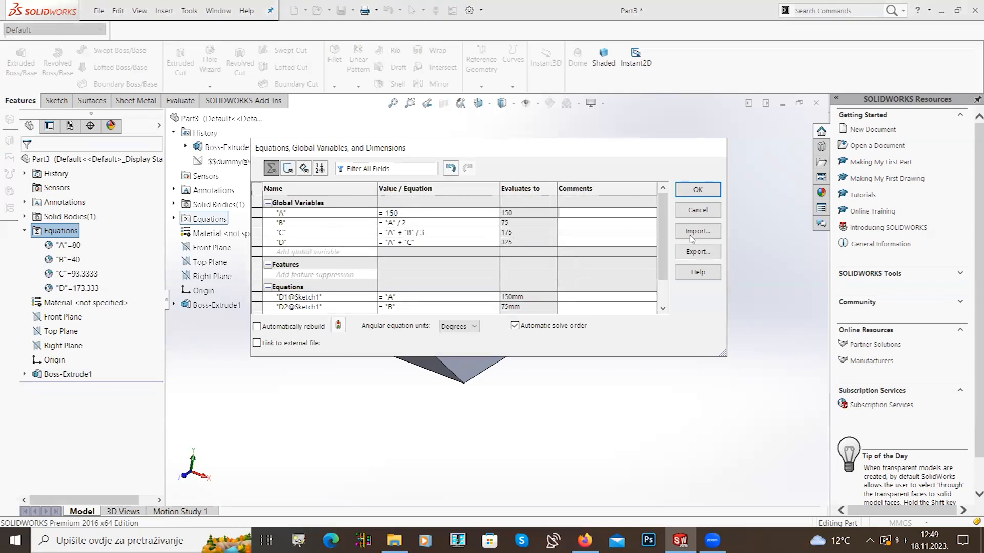
click(698, 190)
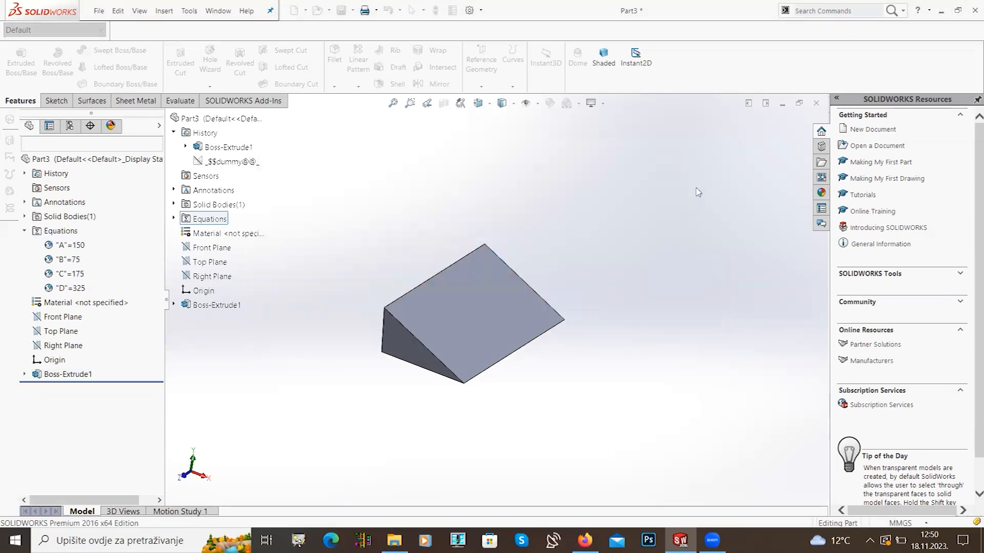
scroll(548, 257, up, 6)
middle_drag(471, 335, 472, 364)
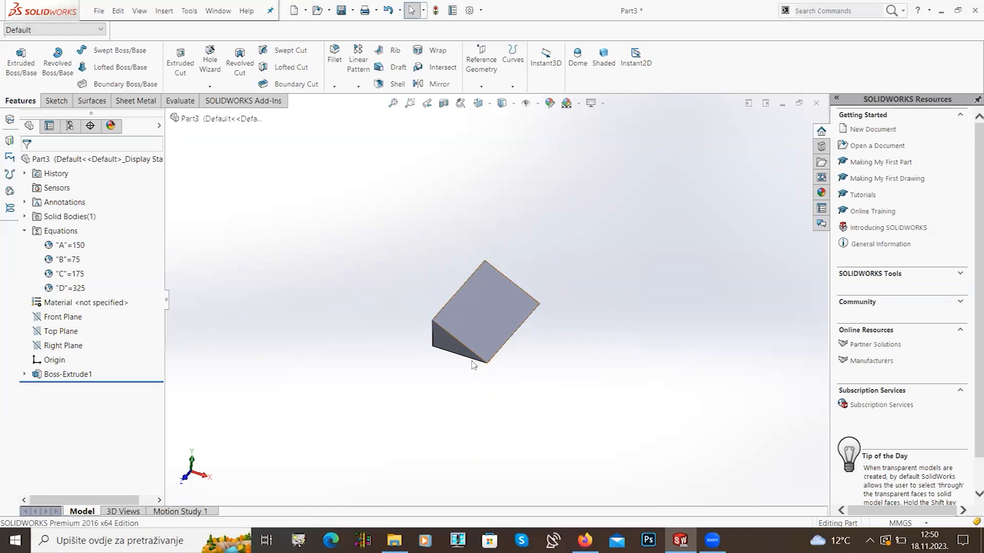
middle_drag(479, 364, 438, 343)
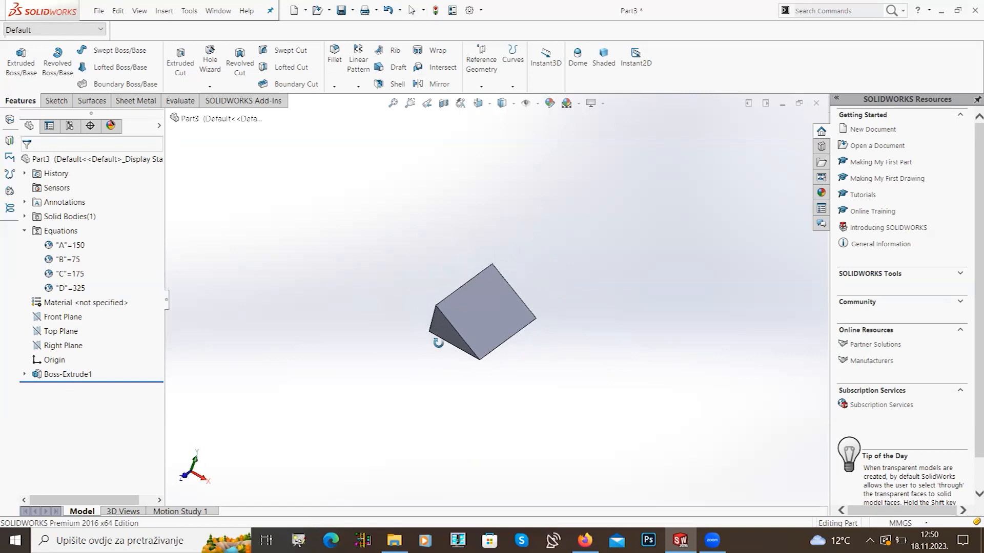
scroll(438, 344, down, 2)
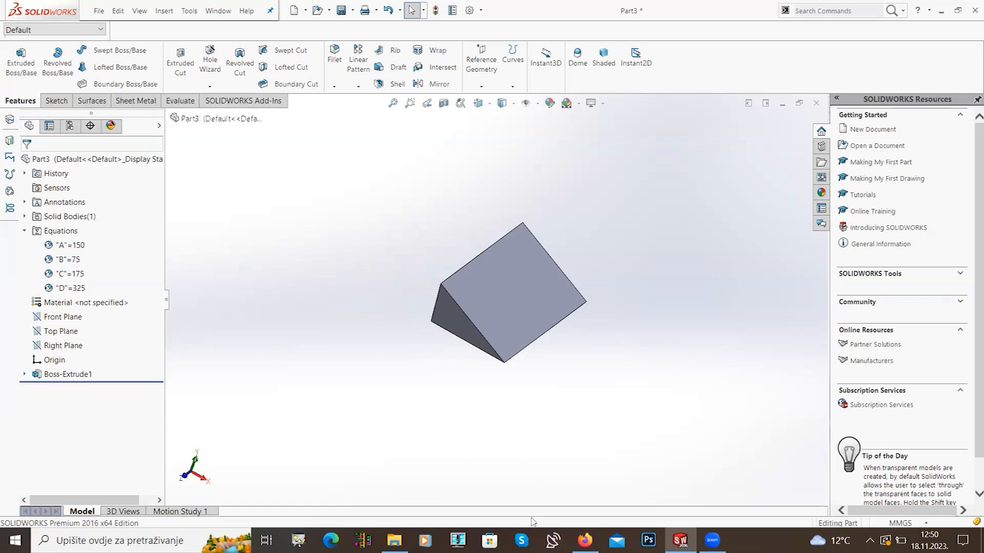
Step: Switch to the Canva presentation, advance to slide "#4 Using Sketch By Multiple Features", and return to SOLIDWORKS
click(586, 539)
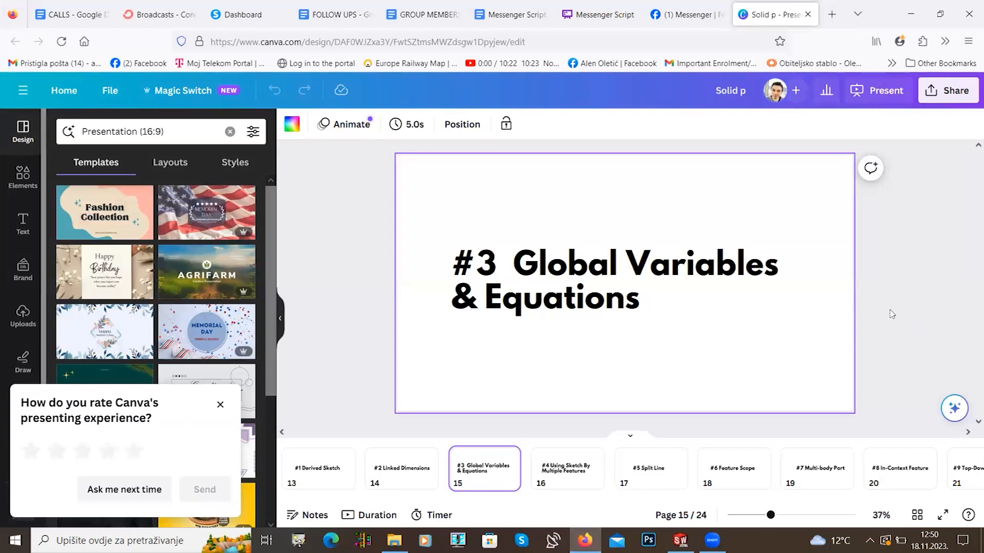
key(Down)
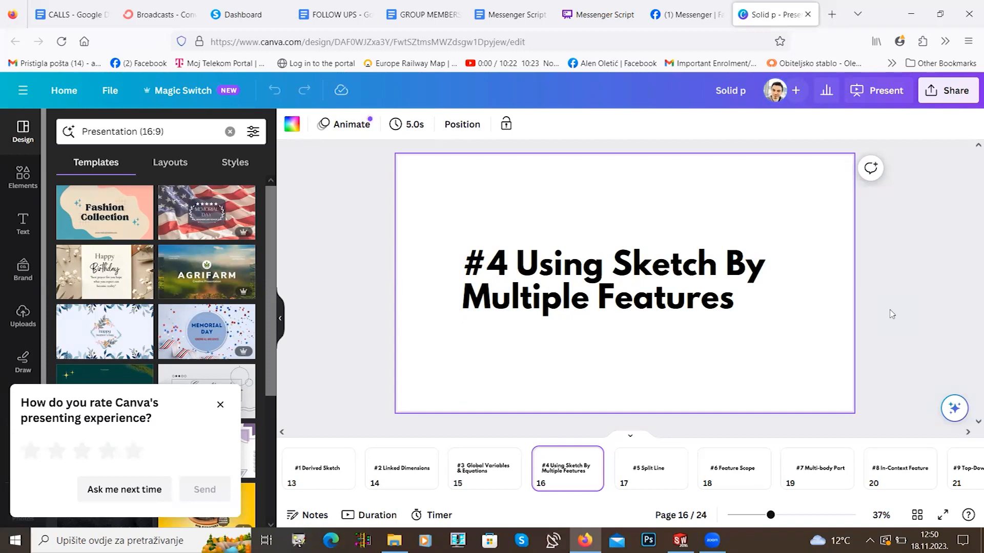
click(680, 540)
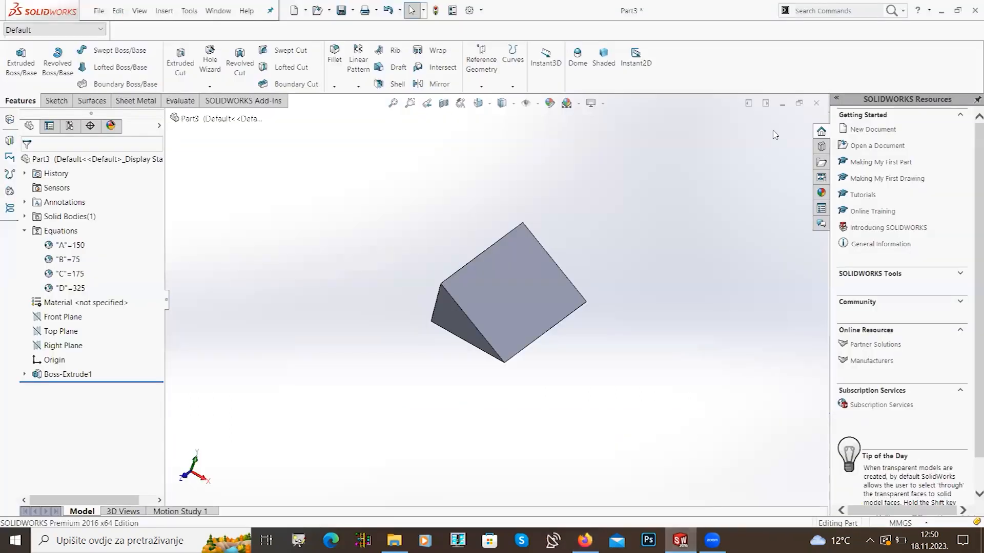
Step: Close the current part without saving and create a new part document
click(815, 103)
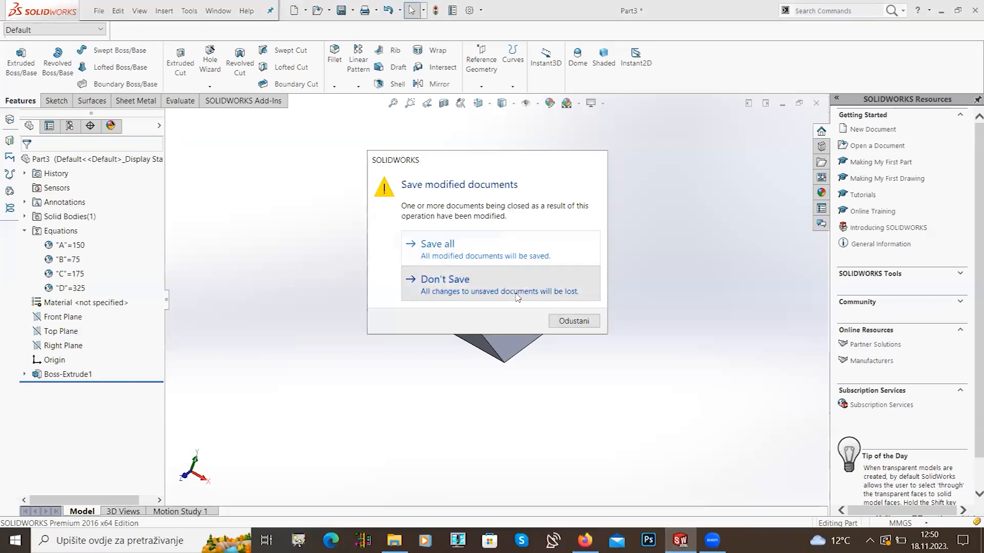
click(448, 279)
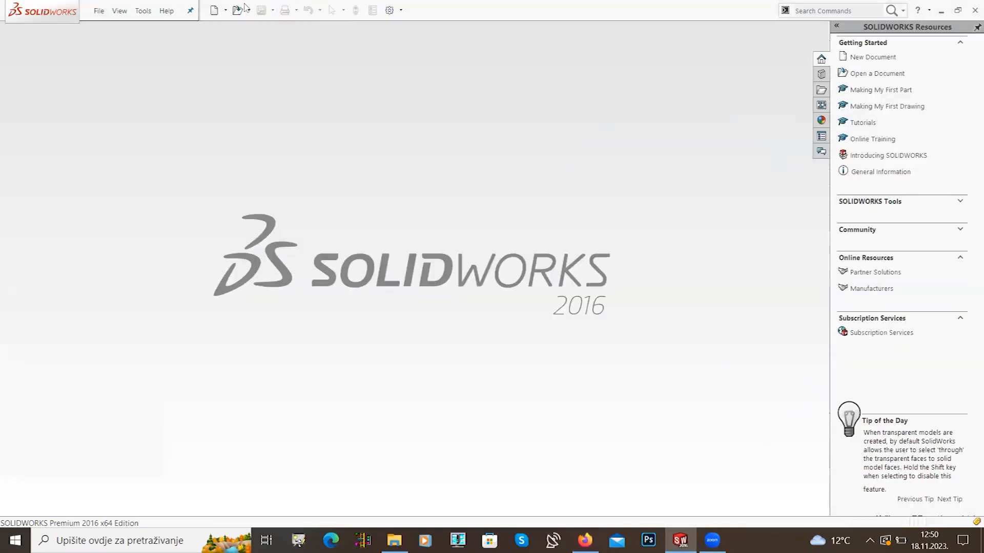
click(214, 10)
click(499, 354)
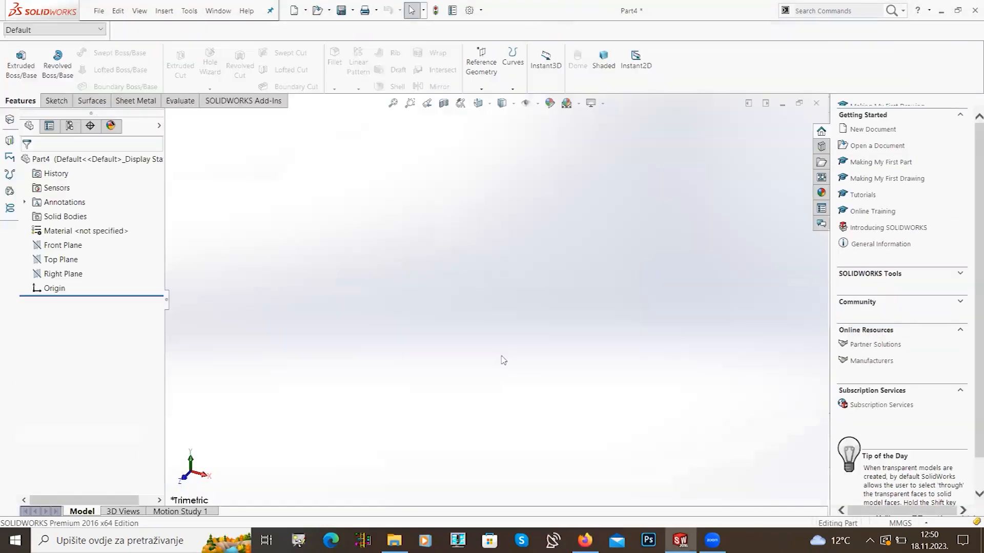
Step: Start a sketch on the Top Plane and draw a wide center rectangle about 117 mm high centred on the origin
click(60, 260)
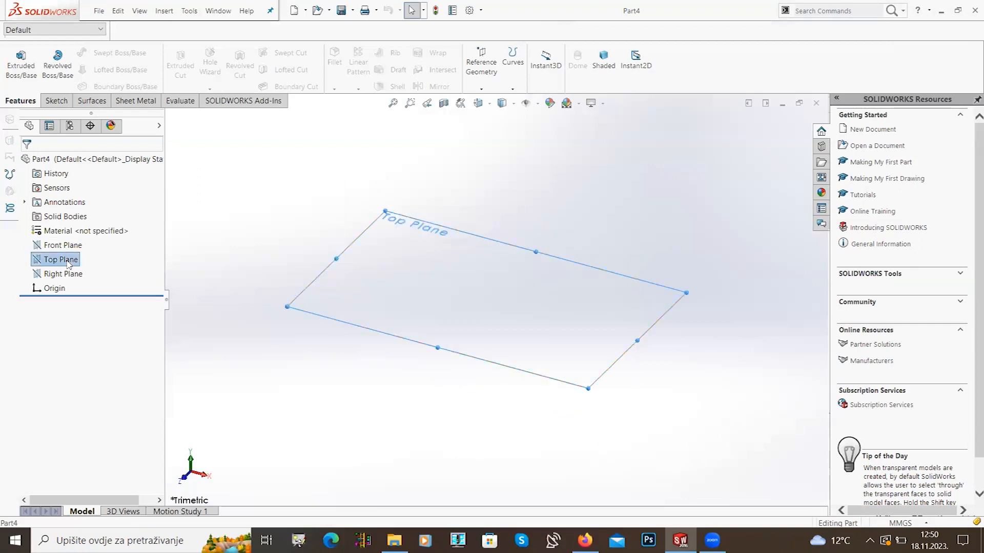
click(72, 248)
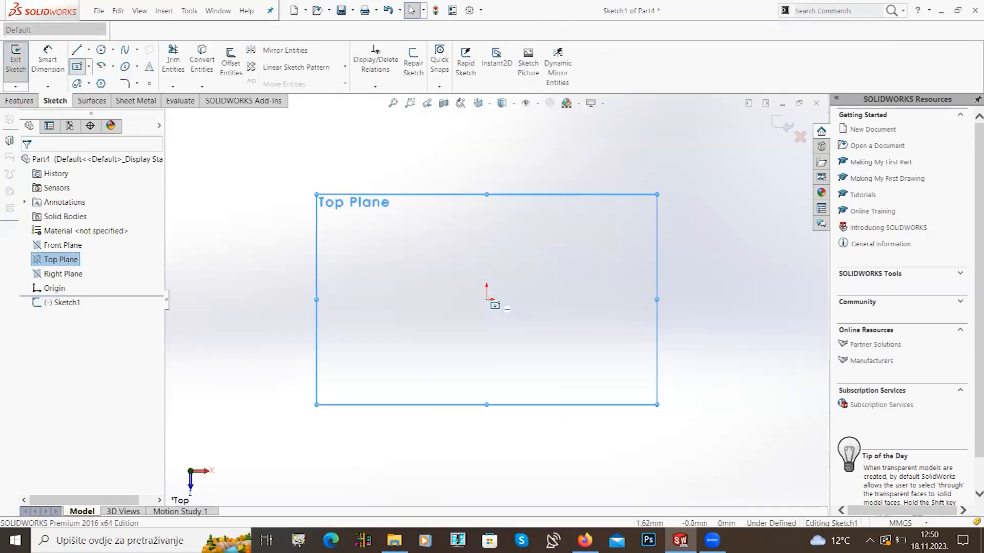
click(488, 299)
click(285, 187)
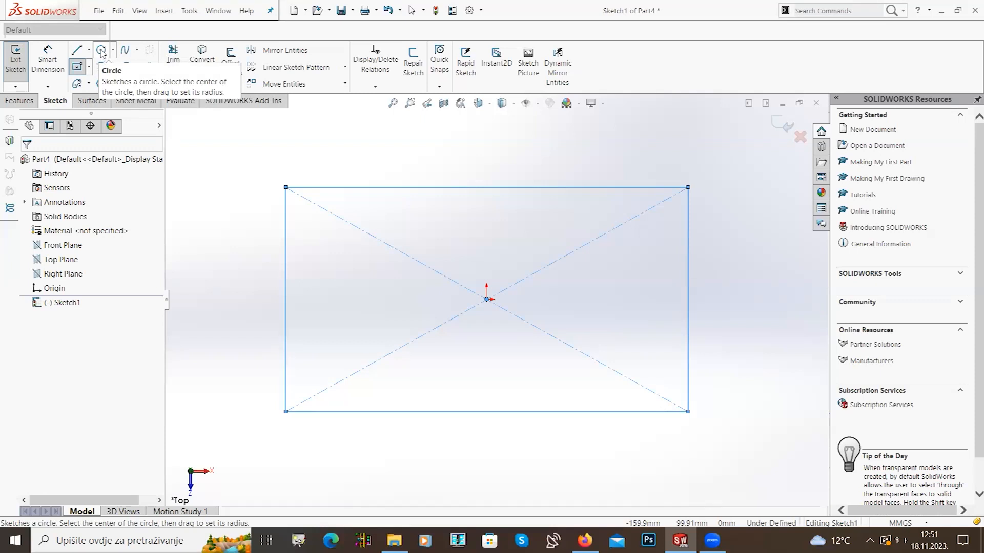
Step: Sketch a circle in the large rectangle's left part and a small upright center rectangle in its right part, and exit the sketch
click(101, 50)
click(354, 290)
click(347, 248)
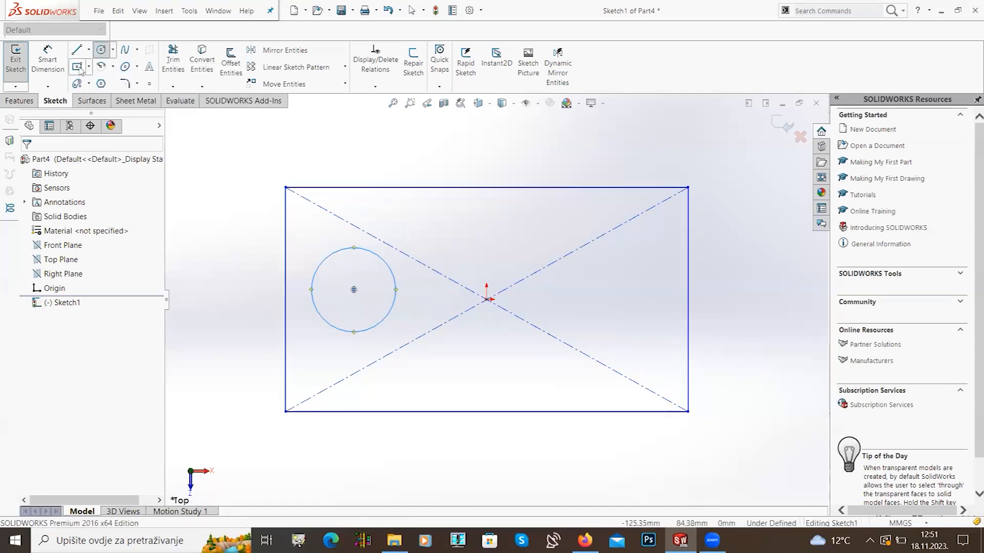
click(624, 294)
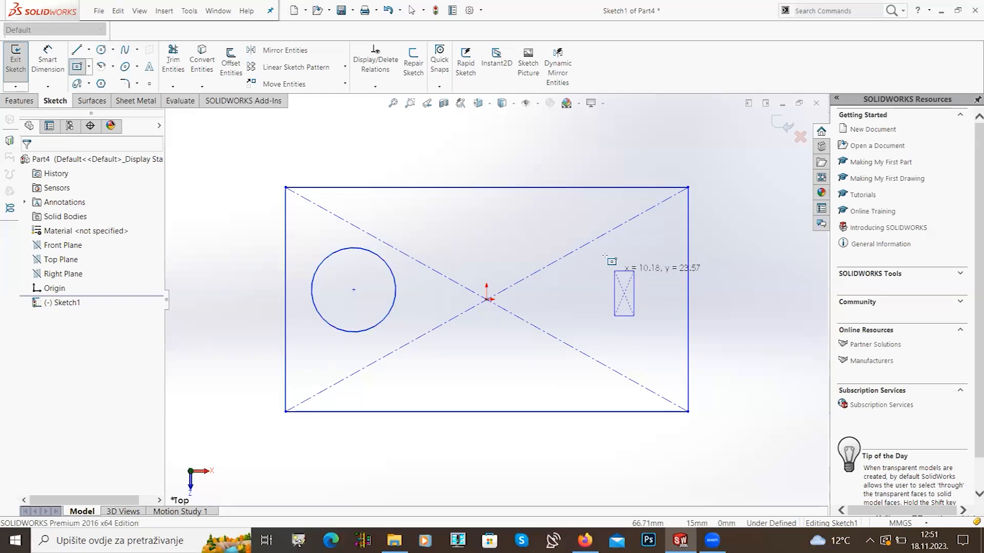
click(591, 222)
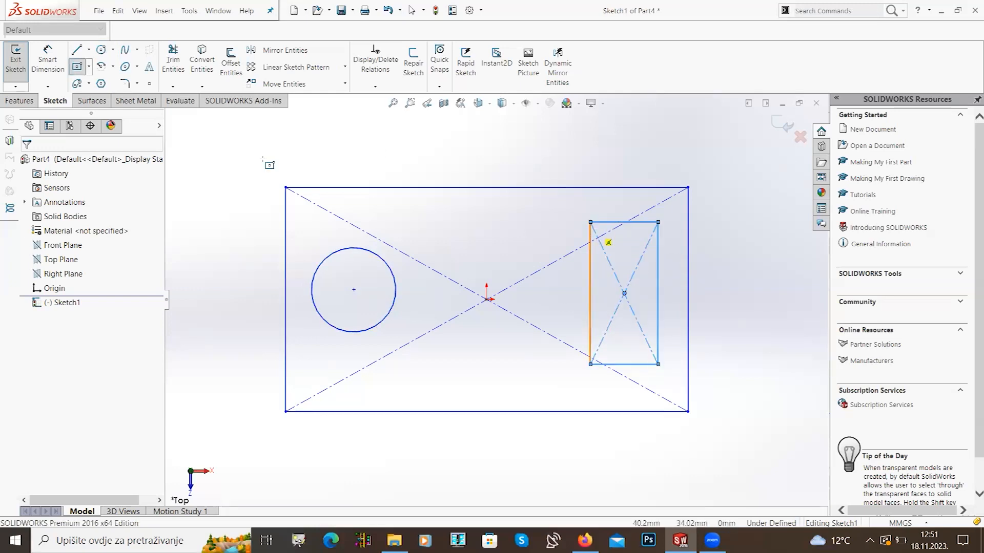
click(19, 67)
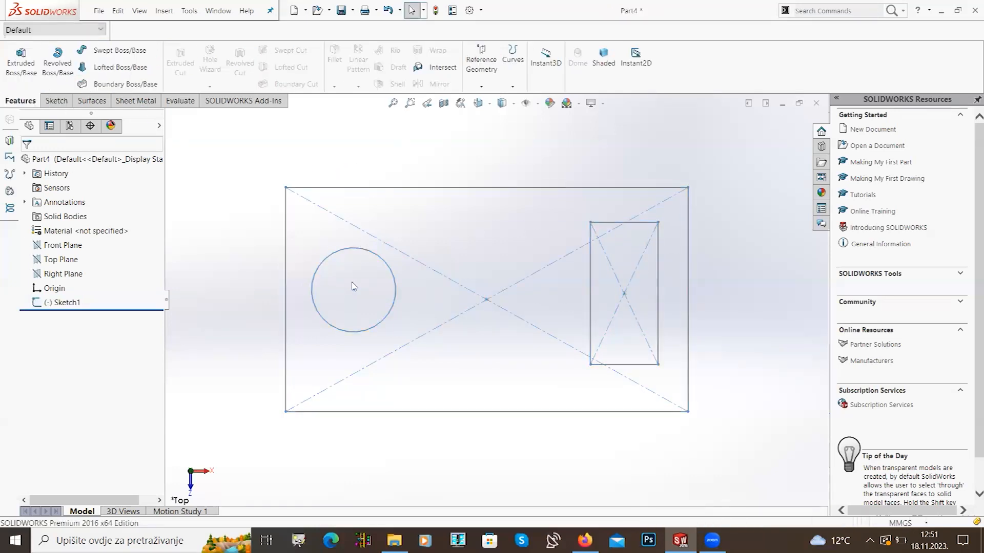
Step: Start a boss extrude from the plate sketch's outer rectangle and clear the contour selection
mouse_move(351, 228)
middle_down()
mouse_move(325, 142)
mouse_move(323, 193)
mouse_move(450, 279)
middle_up()
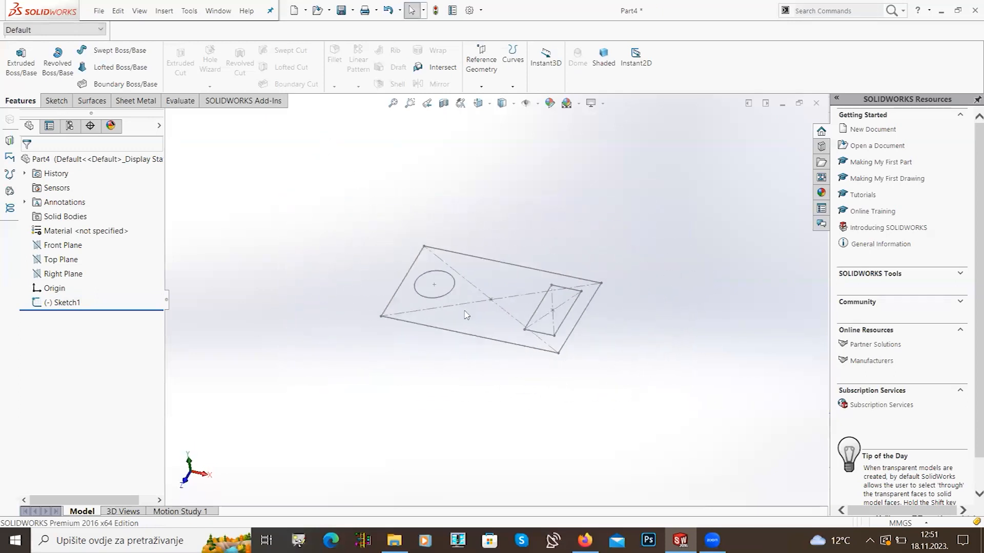
scroll(491, 329, down, 4)
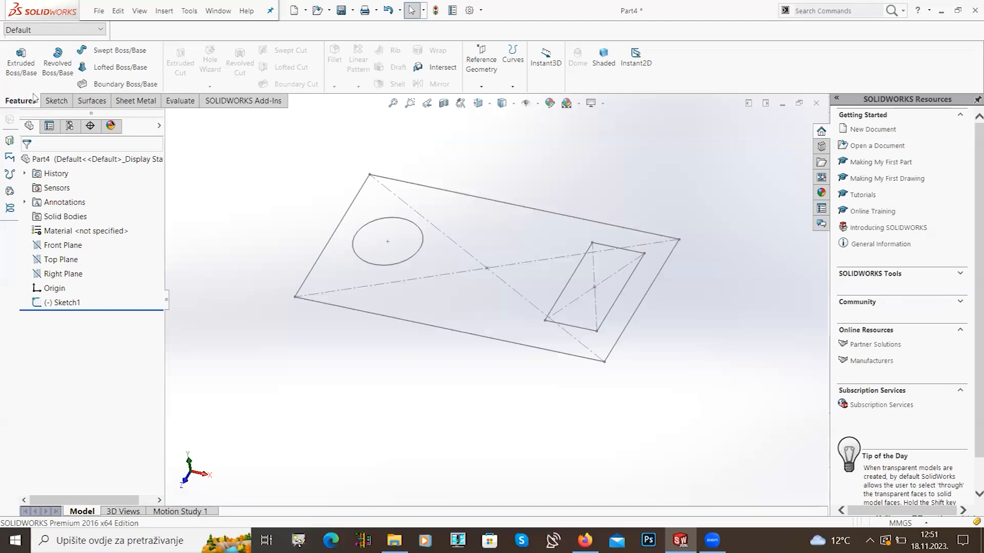
click(28, 66)
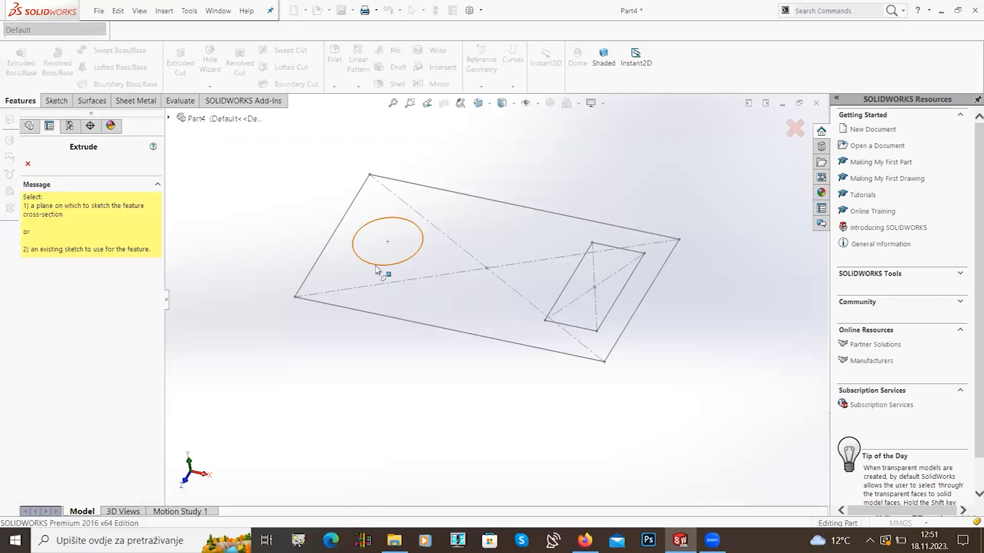
key(Escape)
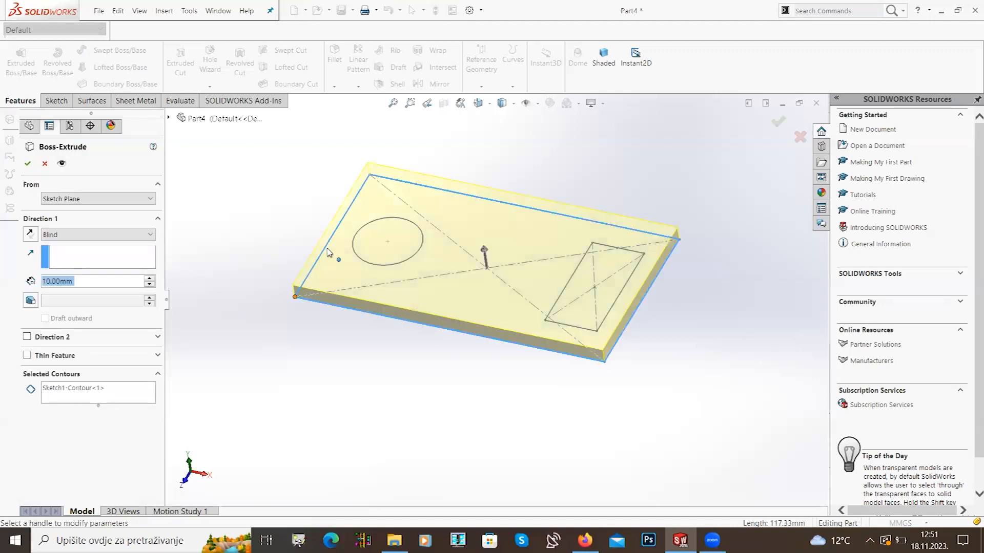
middle_drag(305, 328, 347, 250)
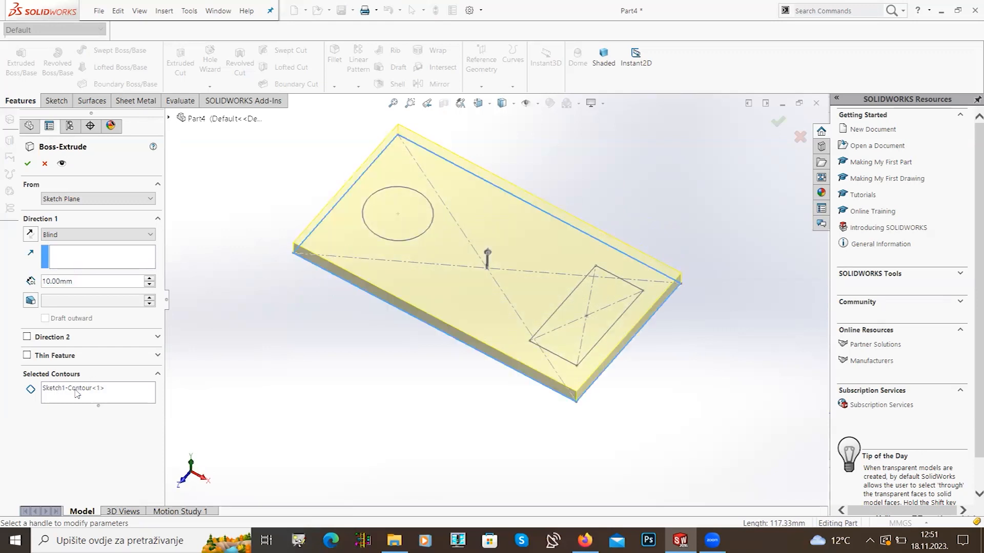
right_click(76, 391)
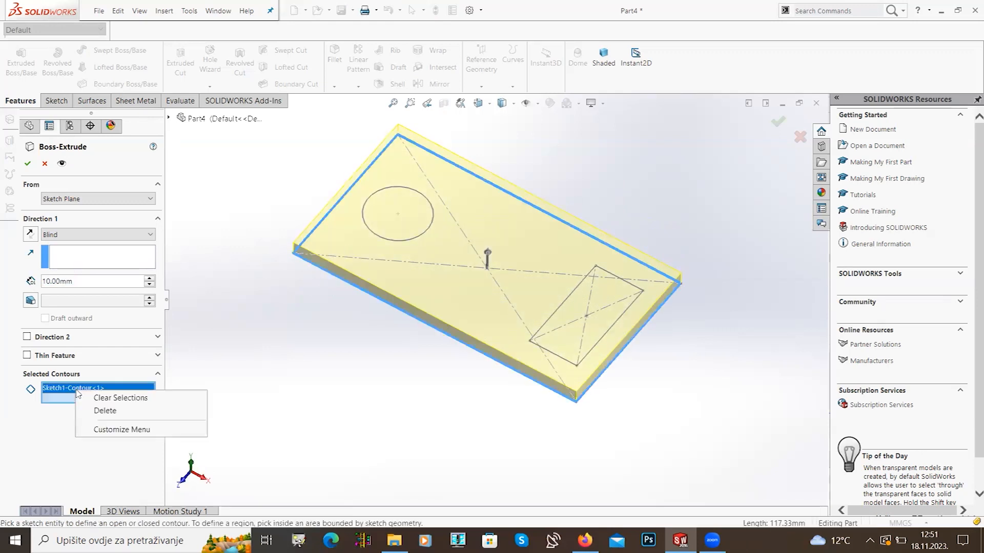
click(103, 398)
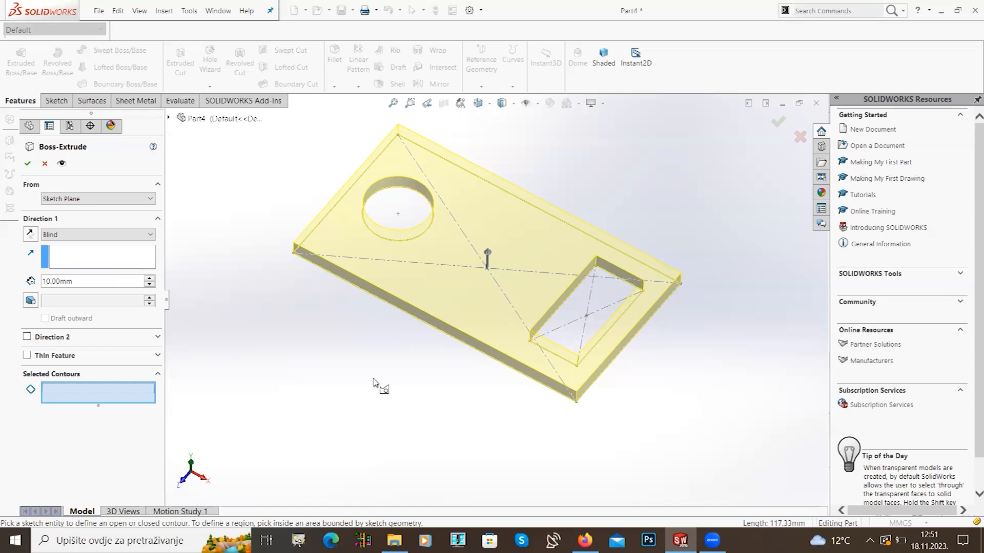
Step: Extrude the plate region around the circle together with the small rectangle region to a blind depth of 30 mm
click(468, 303)
middle_drag(334, 351, 329, 374)
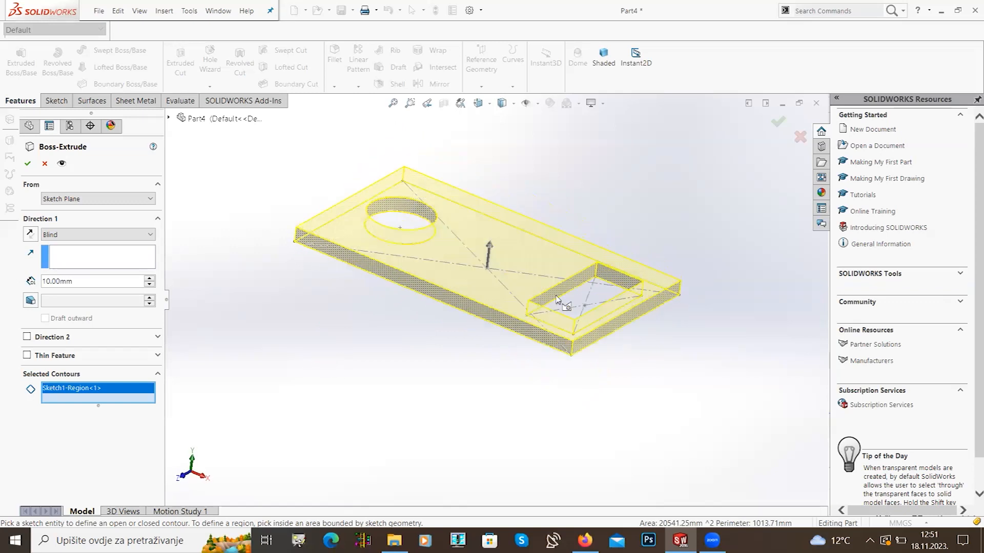
middle_drag(593, 303, 599, 308)
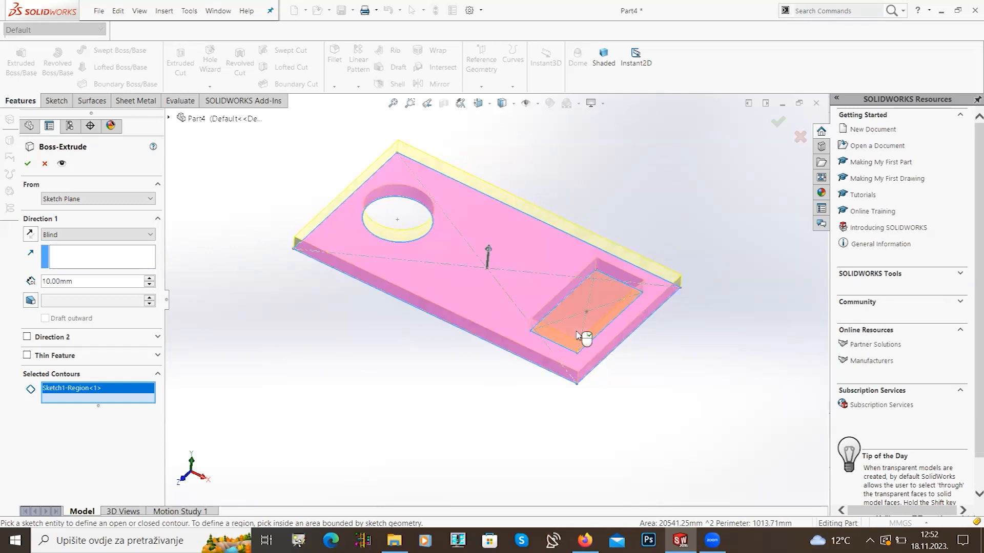
click(582, 334)
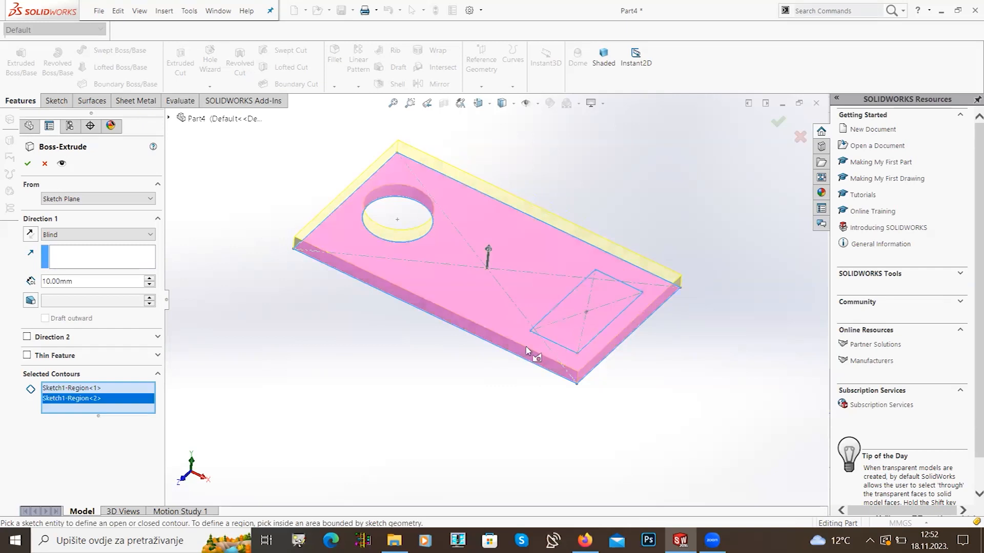
middle_drag(430, 281, 397, 320)
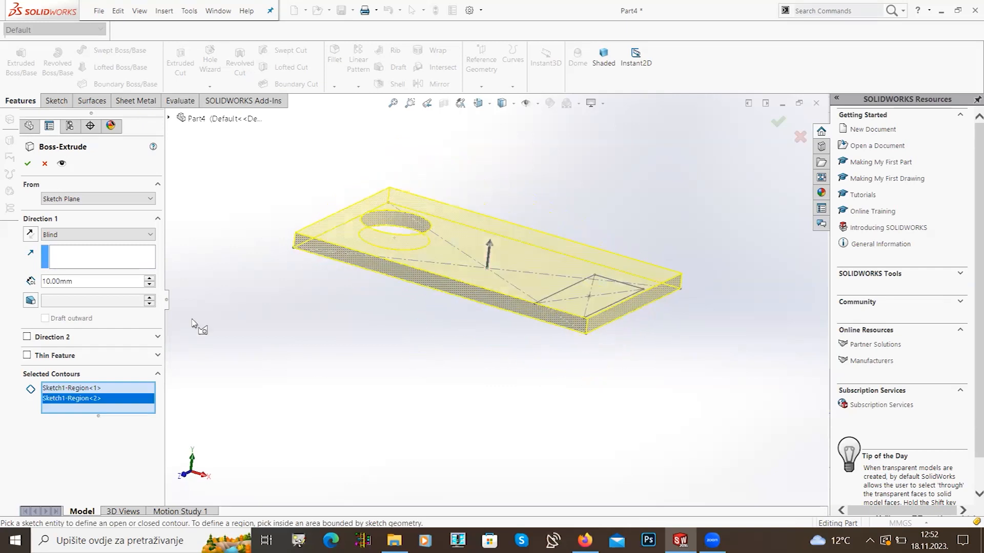
double_click(151, 279)
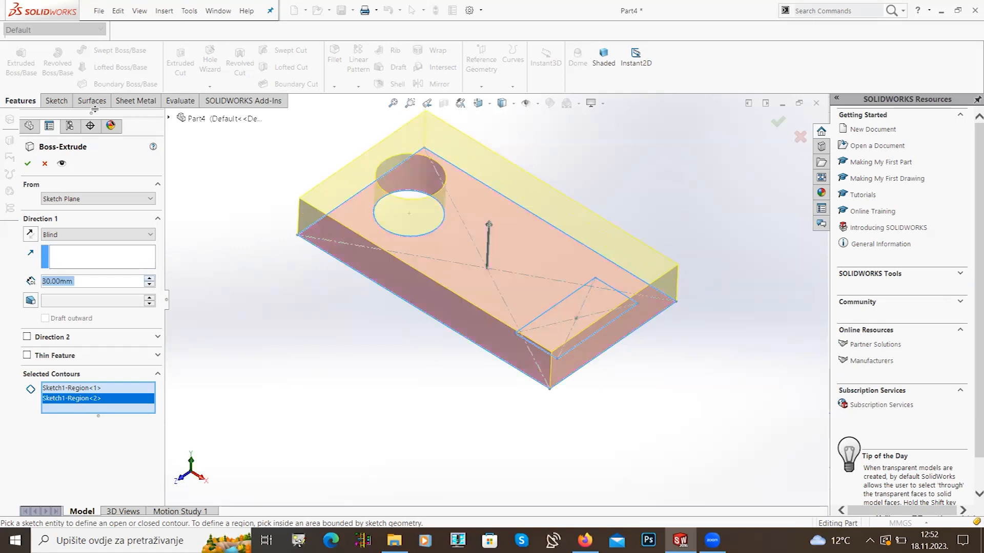
click(27, 163)
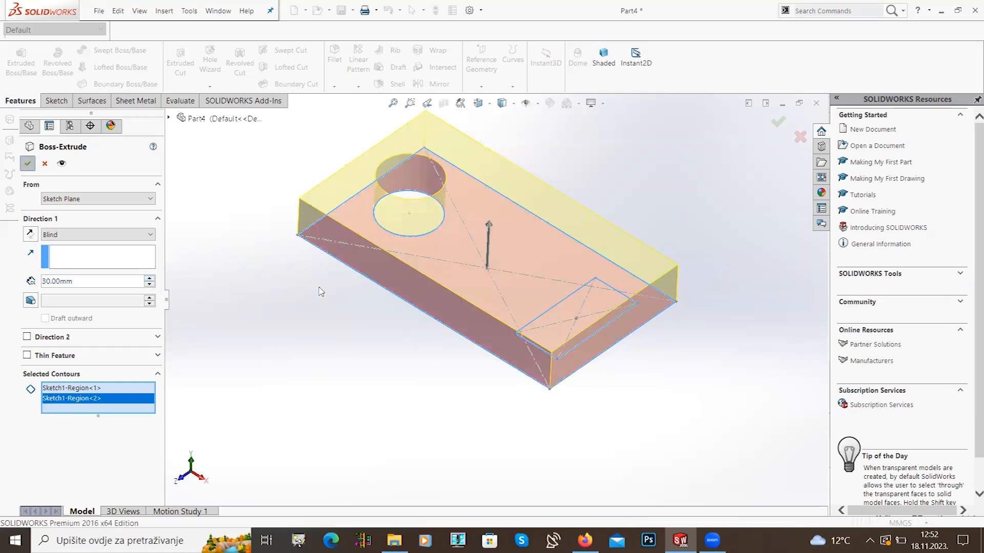
Step: Start a second boss extrude that reuses the plate extrusion's Sketch1 and clear its contour selection
middle_drag(313, 308, 468, 265)
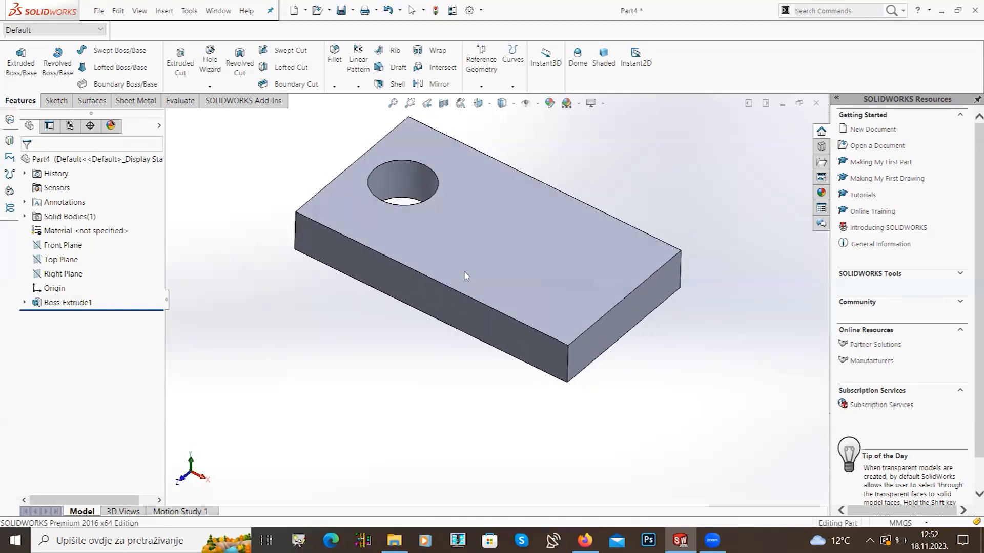
scroll(464, 266, down, 3)
scroll(454, 270, up, 3)
scroll(454, 271, down, 3)
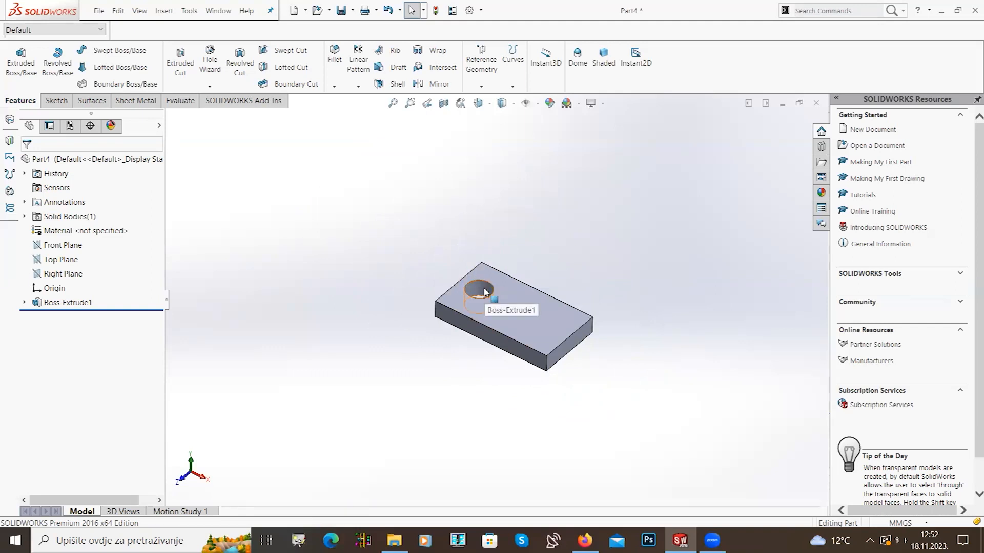
click(24, 302)
click(72, 318)
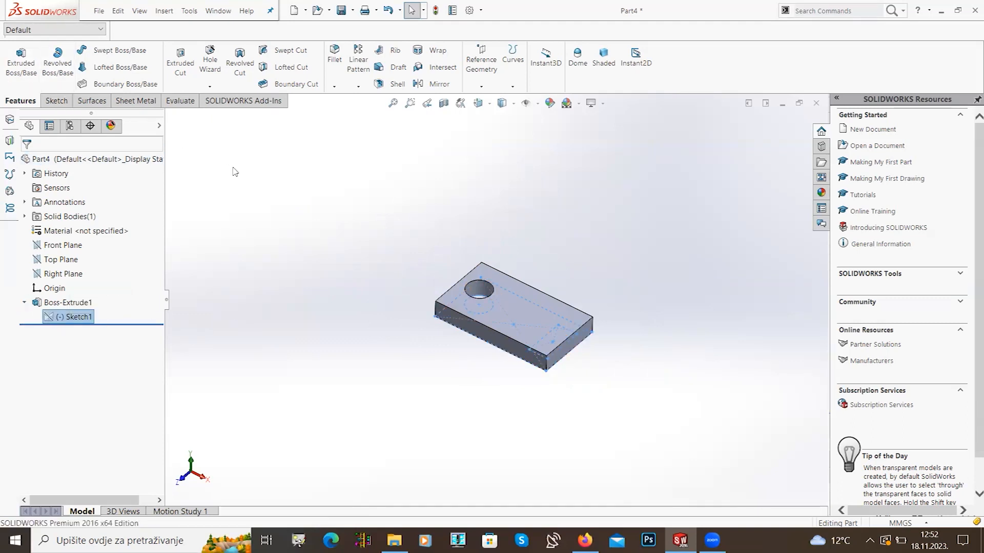
click(21, 61)
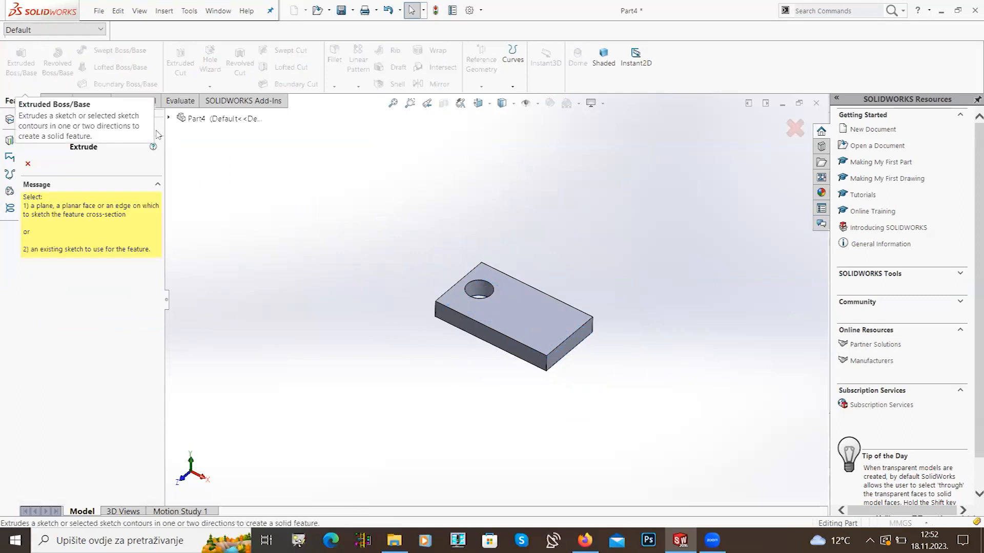
click(167, 118)
click(180, 262)
click(218, 277)
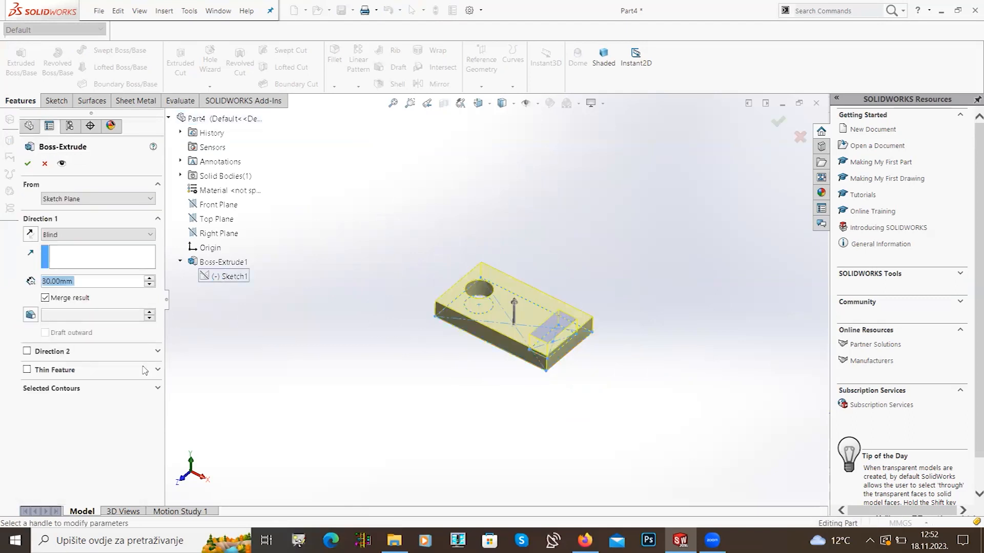
click(75, 389)
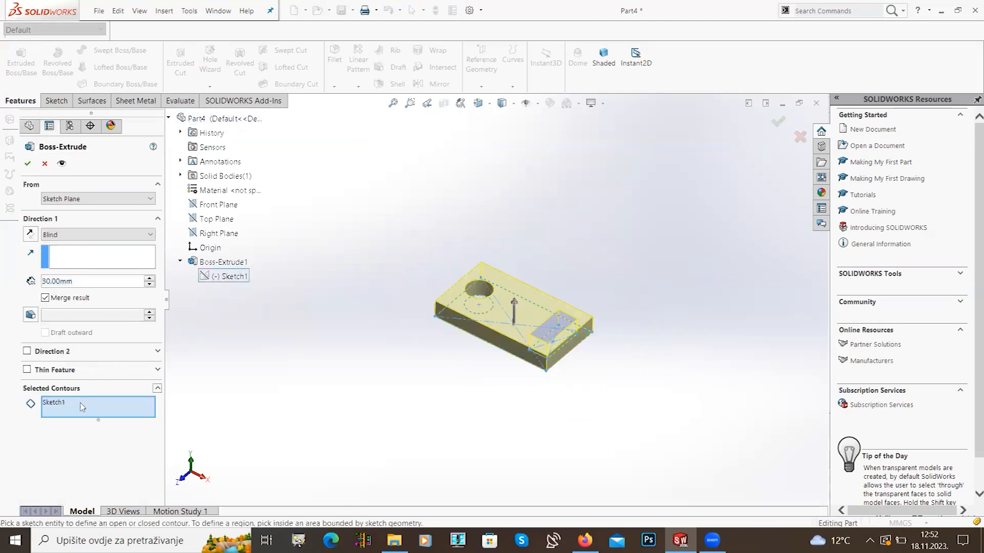
right_click(79, 407)
click(110, 412)
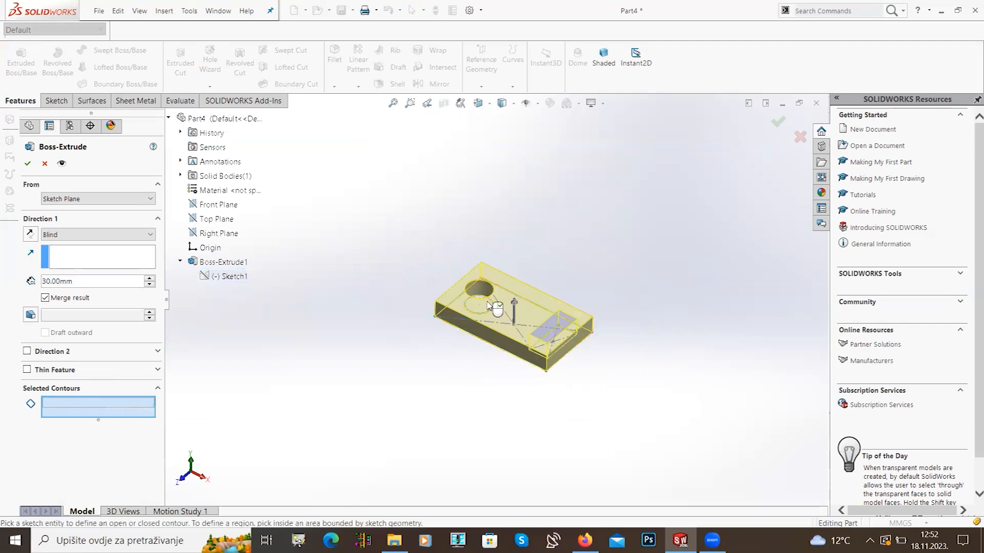
Step: Extrude only the circle region of the shared sketch as a cylinder with a blind depth of 100 mm
scroll(483, 332, down, 3)
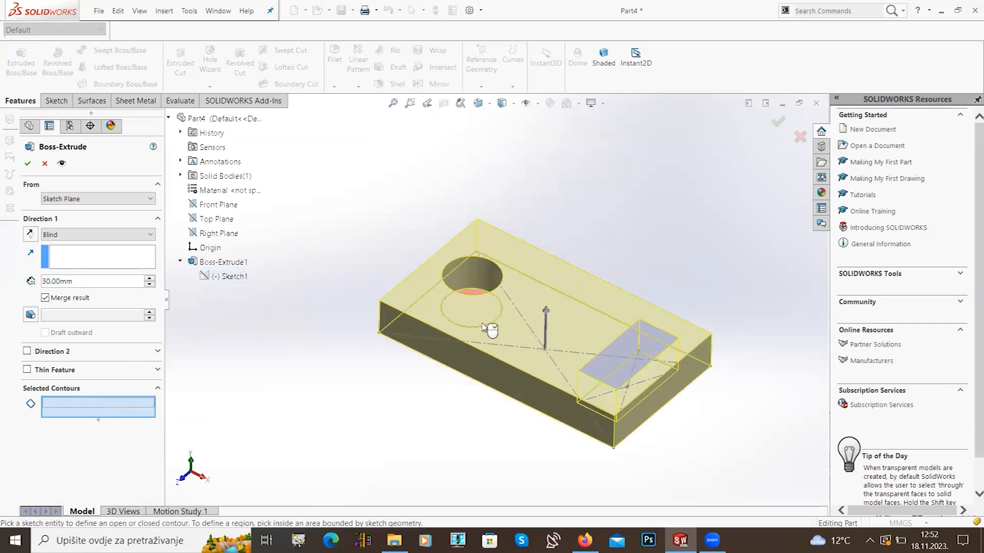
mouse_move(476, 291)
middle_down()
mouse_move(479, 307)
mouse_move(472, 285)
mouse_move(419, 355)
mouse_move(426, 282)
mouse_move(465, 274)
mouse_move(465, 227)
middle_up()
click(465, 285)
double_click(99, 282)
text(100)
key(Return)
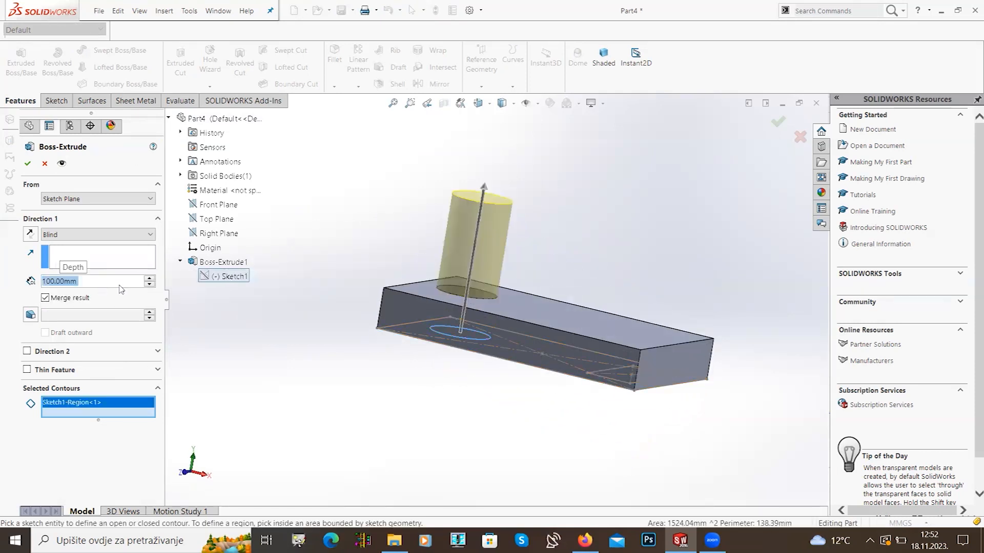
click(27, 164)
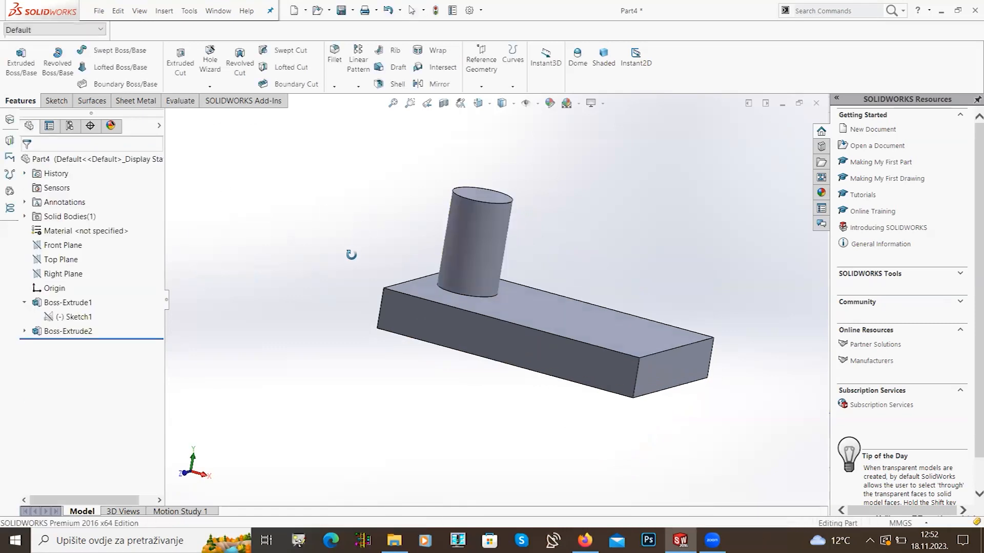
Step: Start an extruded cut from the Sketch1 shared by both extrusions and clear its contour selection
click(24, 332)
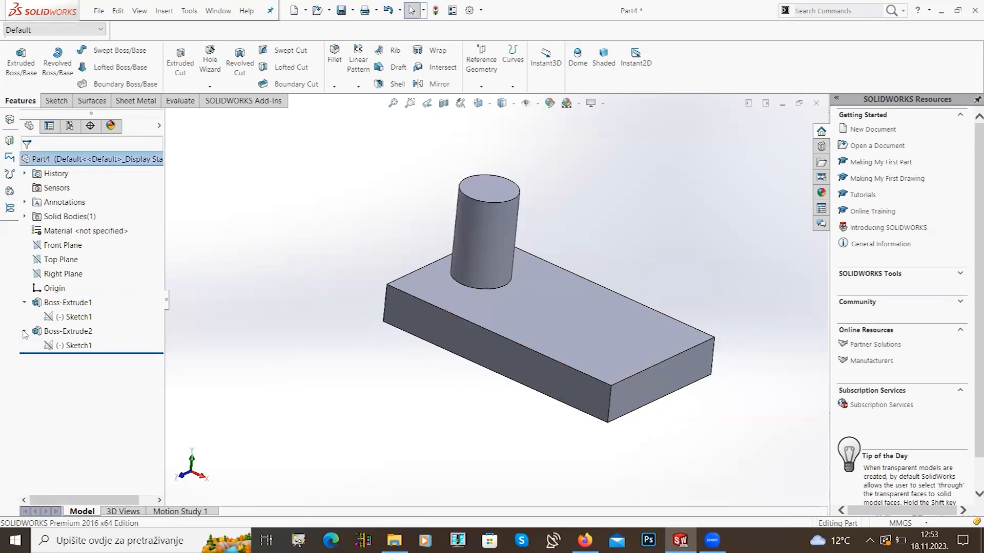
click(77, 318)
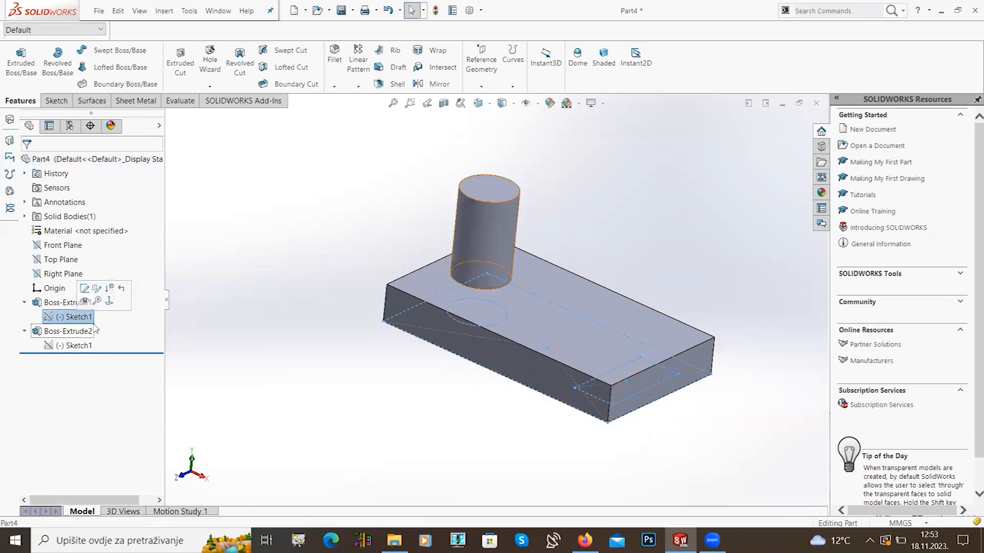
click(79, 345)
key(Escape)
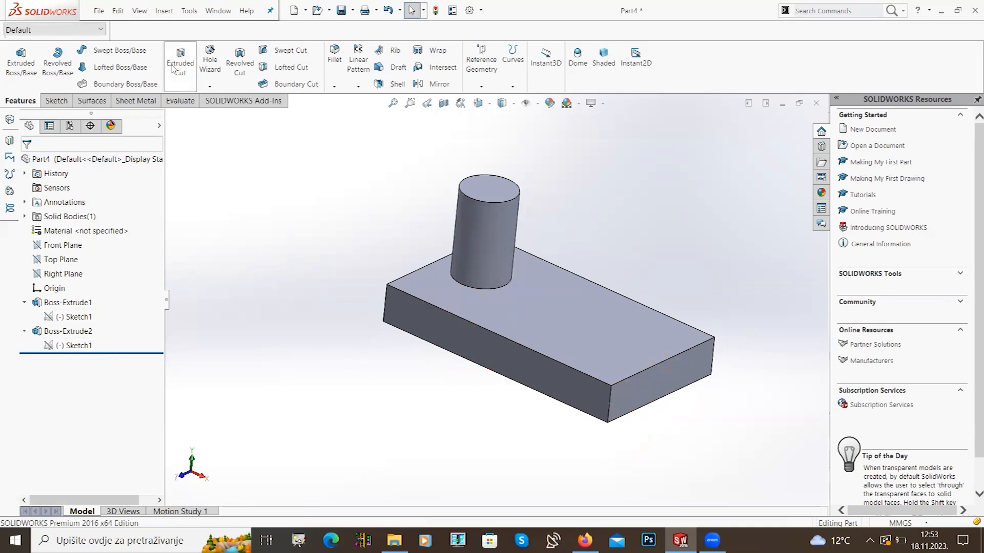
click(179, 91)
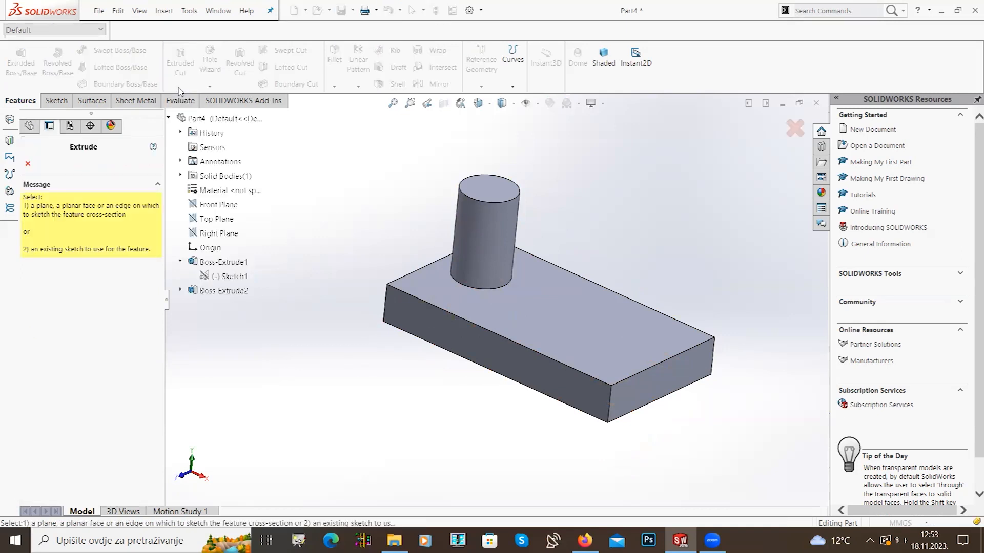
click(230, 276)
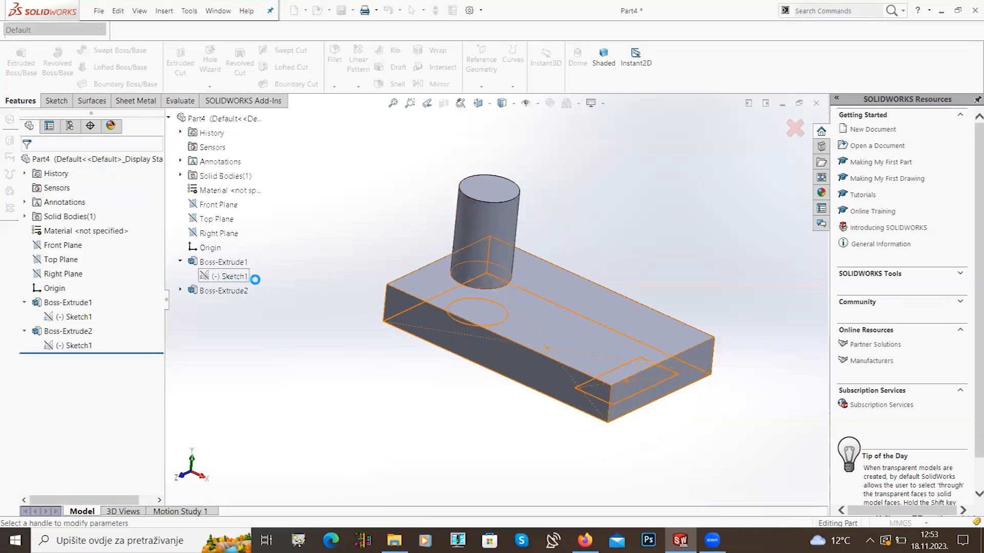
click(70, 391)
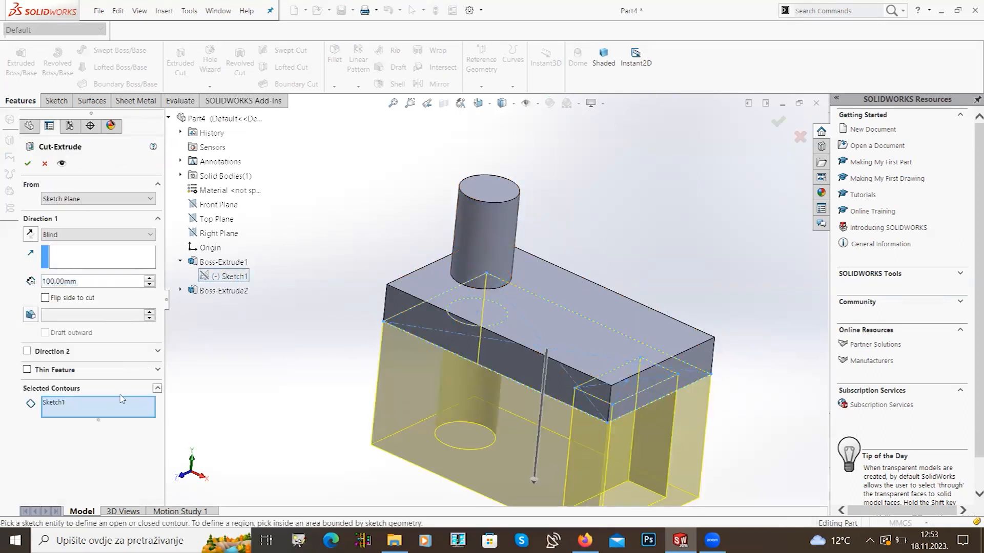
right_click(102, 408)
click(125, 412)
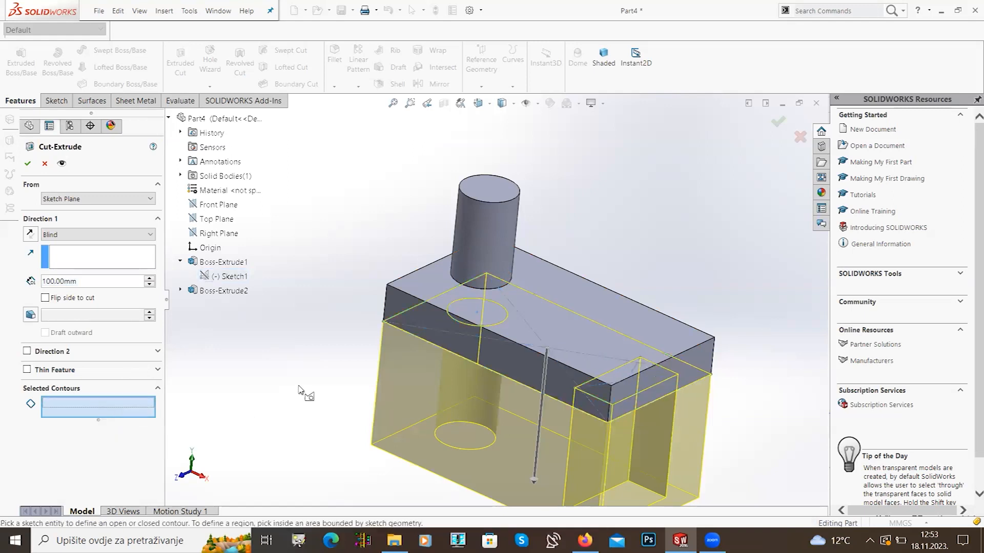
Step: Cut the small rectangle region into the plate's underside to a blind depth of 10 mm in the reversed direction, and expand the cut feature
middle_drag(323, 369, 624, 342)
middle_drag(634, 411, 655, 319)
middle_drag(487, 288, 482, 380)
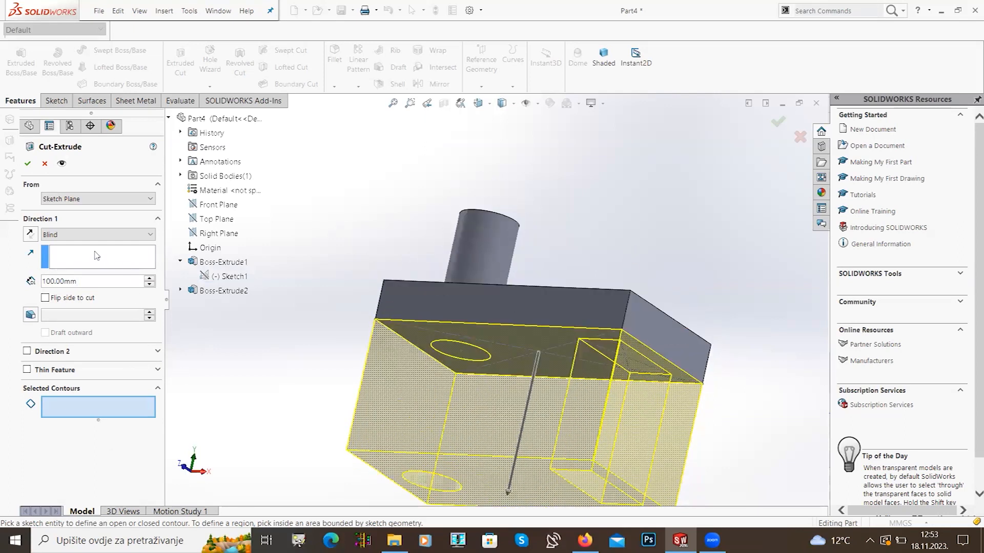
click(36, 235)
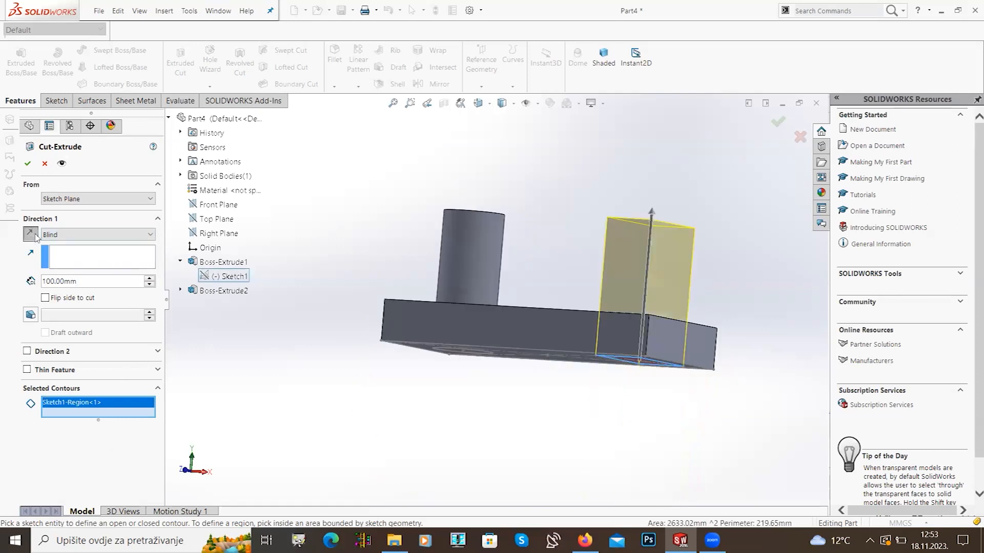
double_click(76, 281)
text(10)
key(Return)
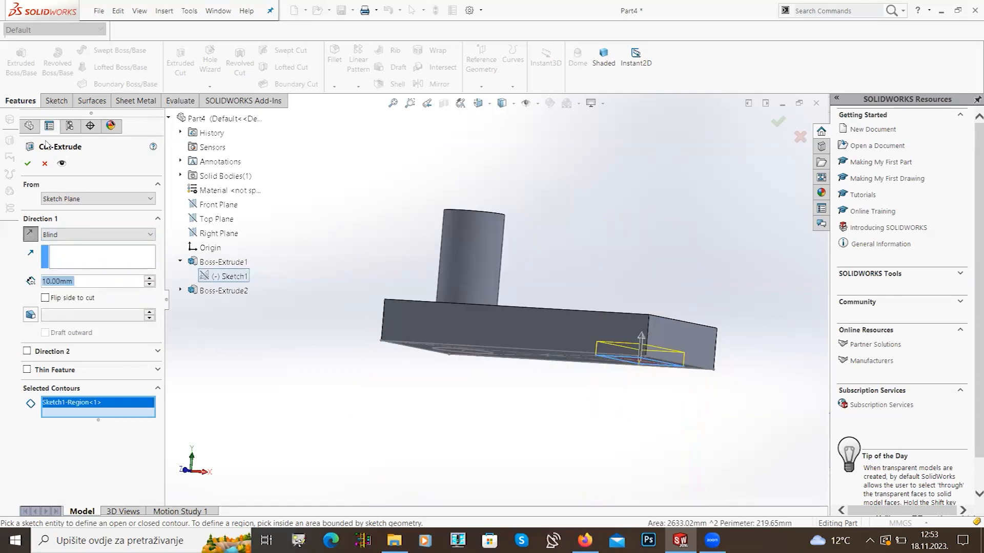
click(28, 162)
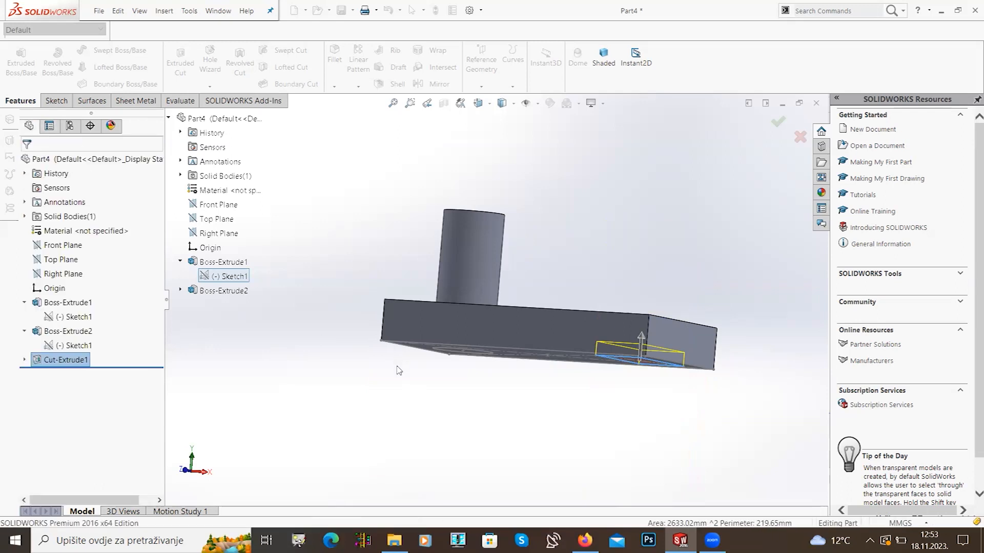
click(24, 360)
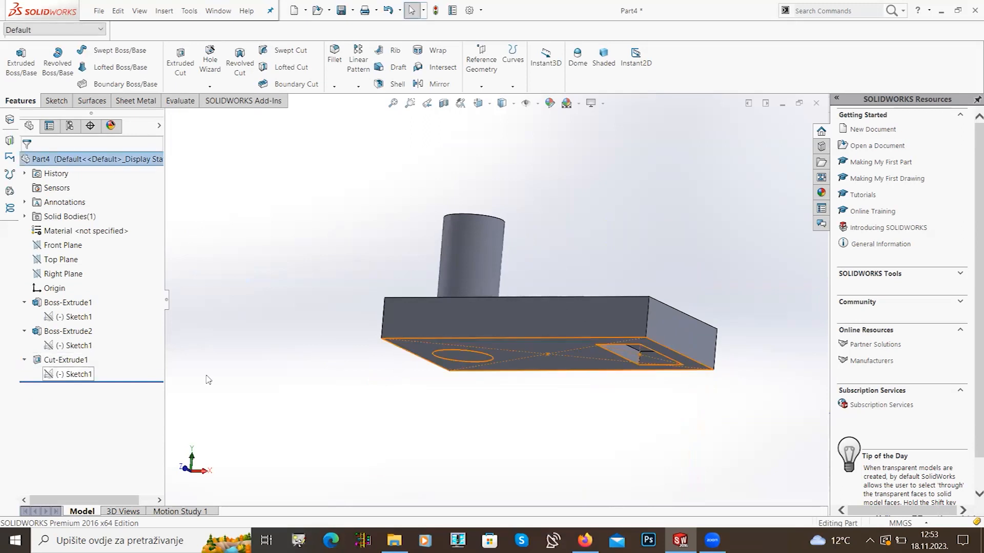
middle_drag(391, 364, 381, 311)
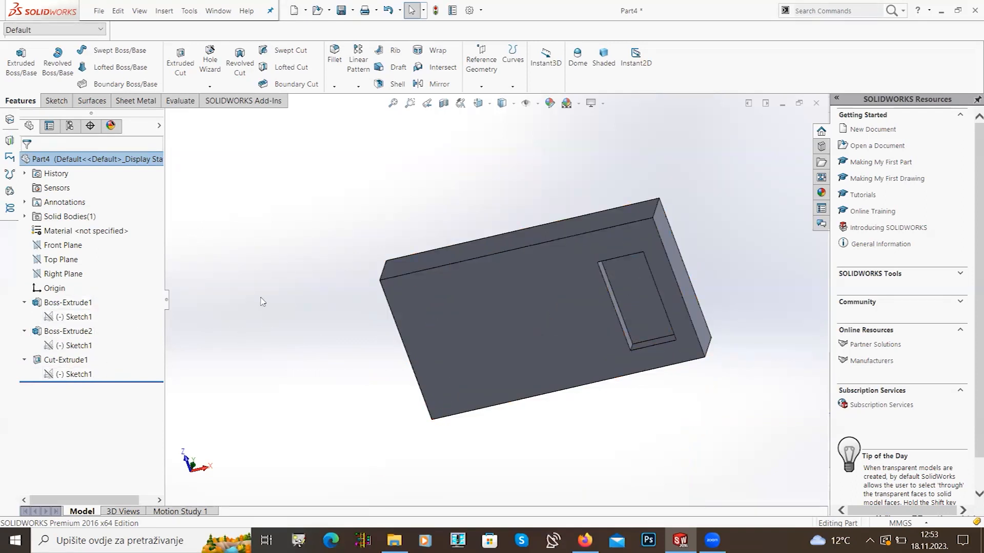
middle_drag(319, 257, 356, 310)
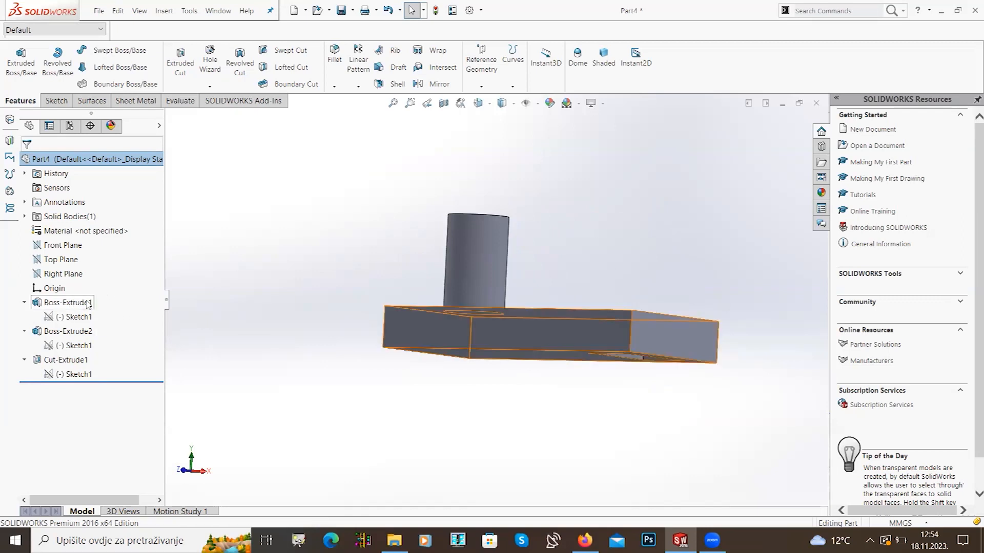
middle_drag(416, 352, 400, 413)
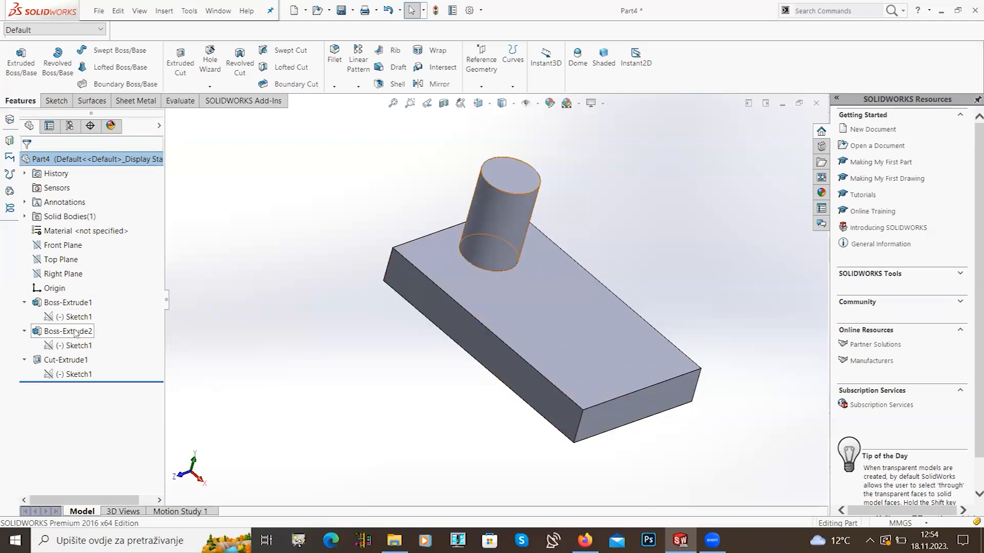
scroll(377, 369, up, 3)
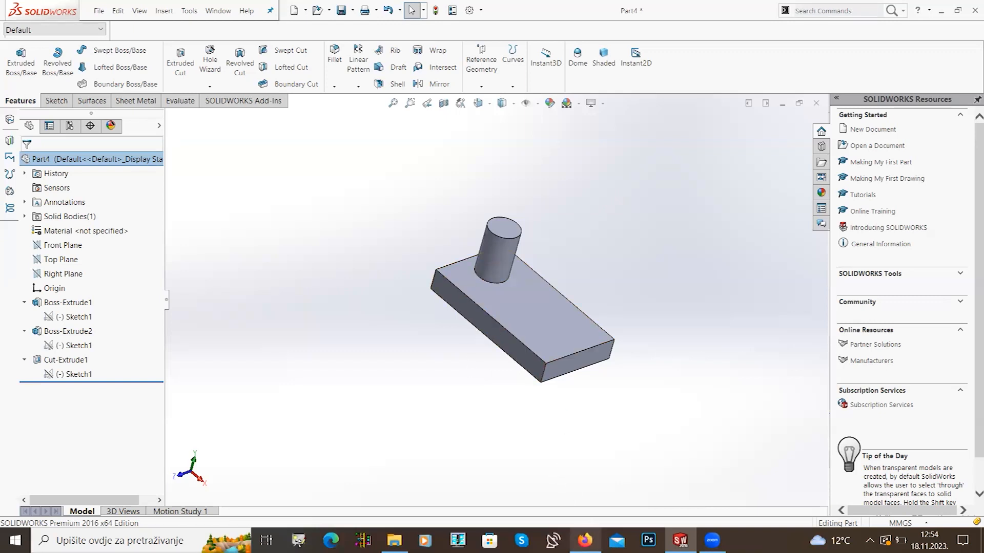
Step: Switch to the Canva presentation in Firefox, show slide 17 "#5 Split Line", and return to SOLIDWORKS
click(585, 540)
click(640, 474)
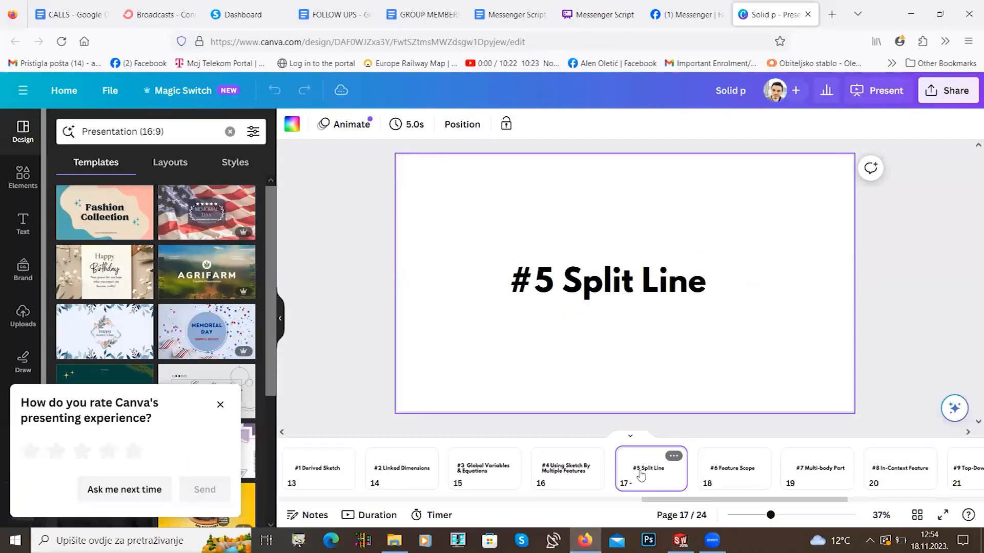
key(alt+Tab)
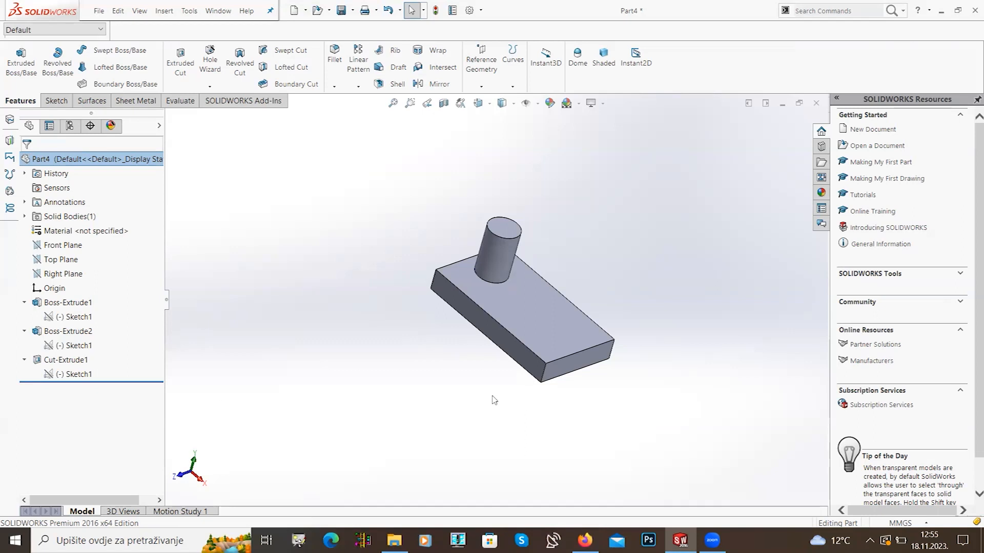
Step: Create a reference plane offset 10 mm outward from the plate's long front side face
middle_drag(499, 405, 518, 376)
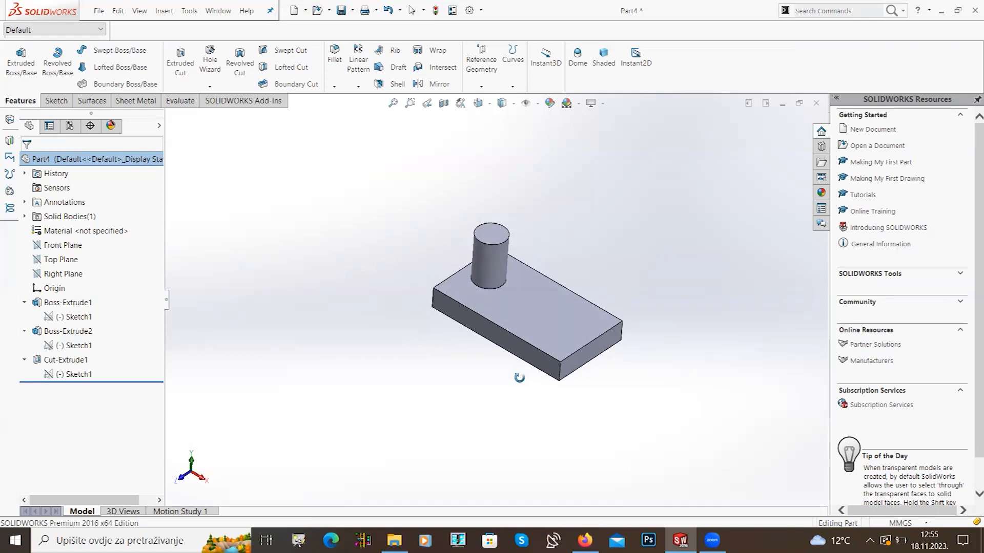
scroll(483, 360, up, 4)
scroll(472, 316, down, 3)
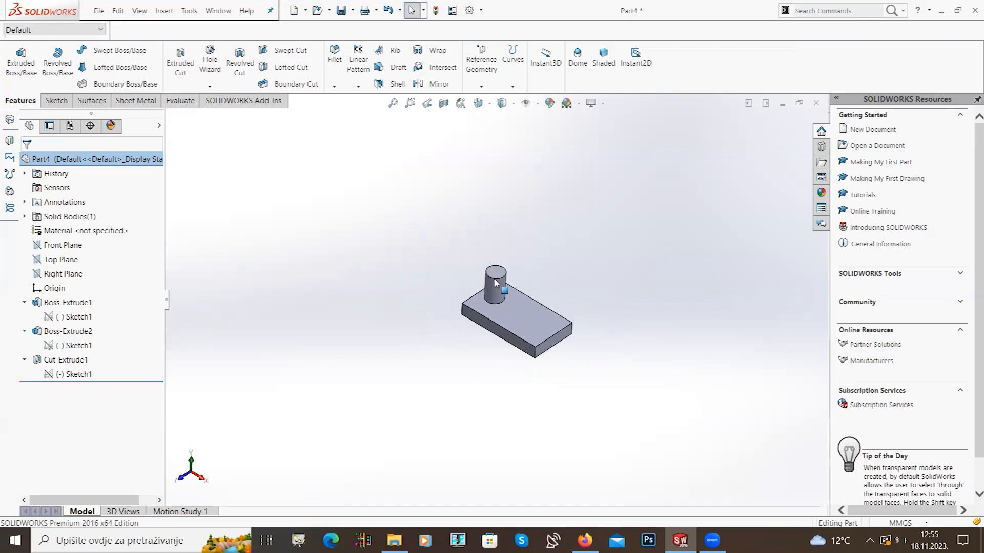
middle_drag(423, 333, 442, 308)
scroll(443, 303, up, 3)
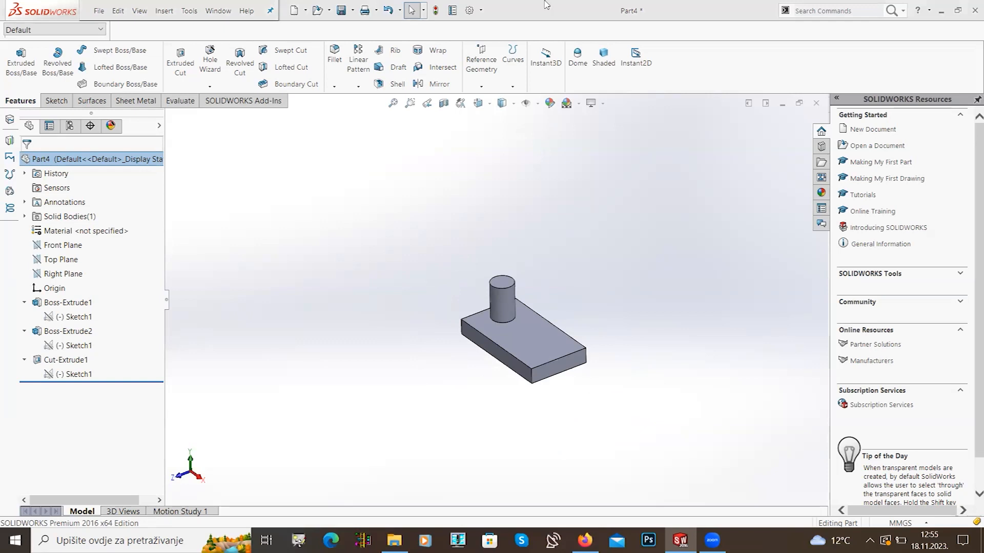
click(496, 77)
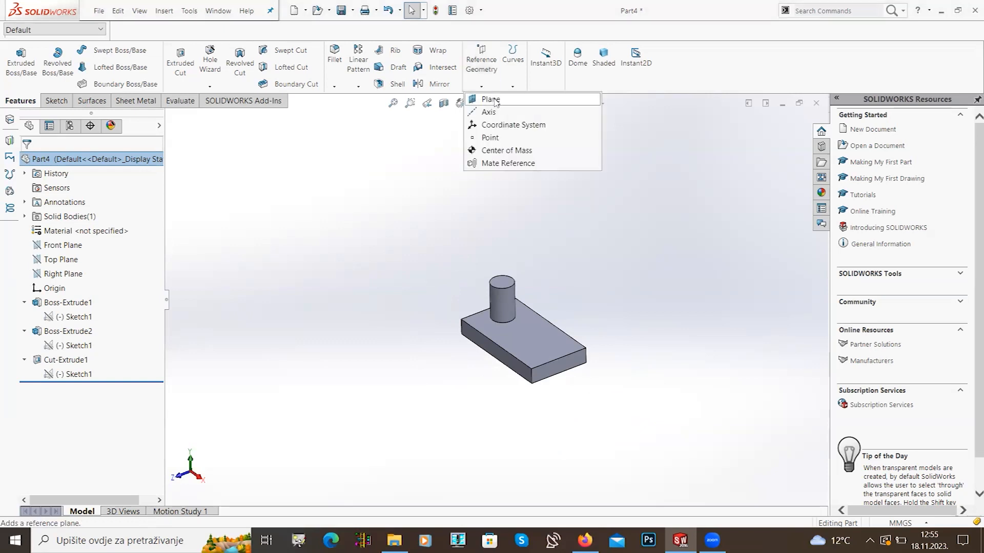
click(490, 99)
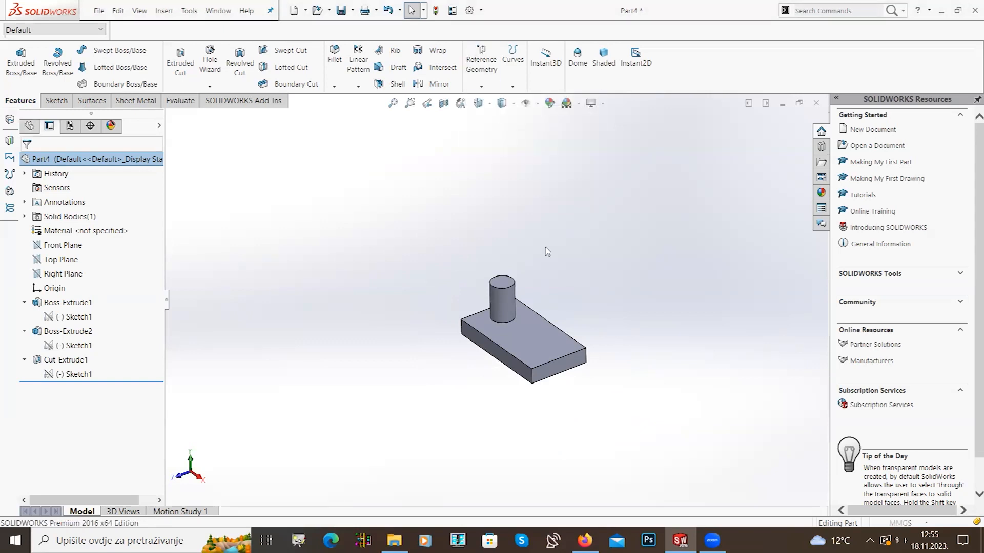
click(476, 341)
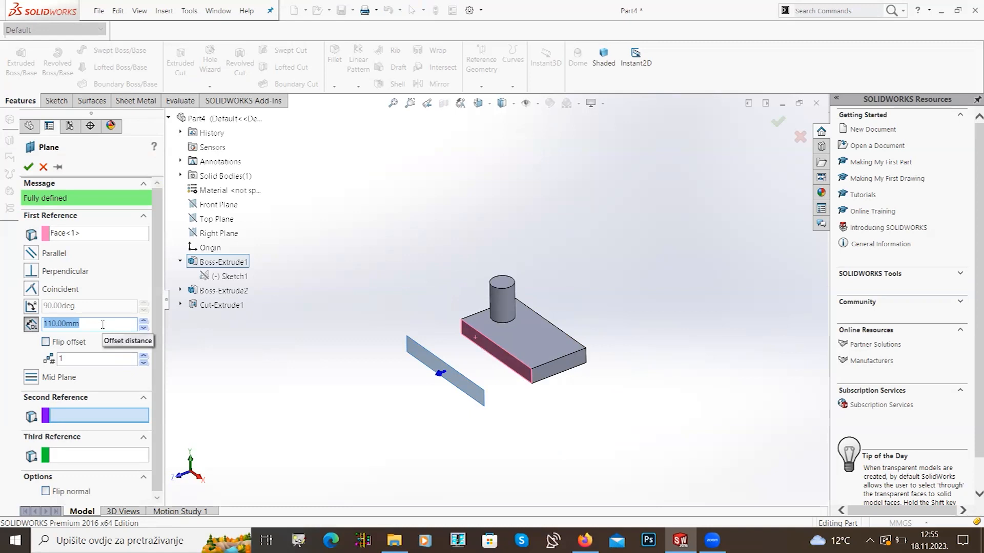
text(10)
key(Return)
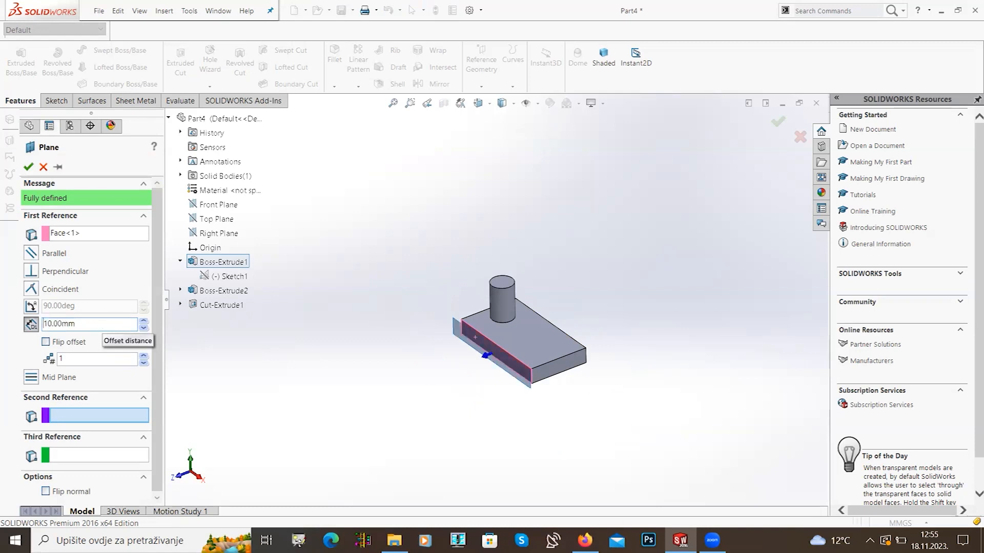
click(29, 167)
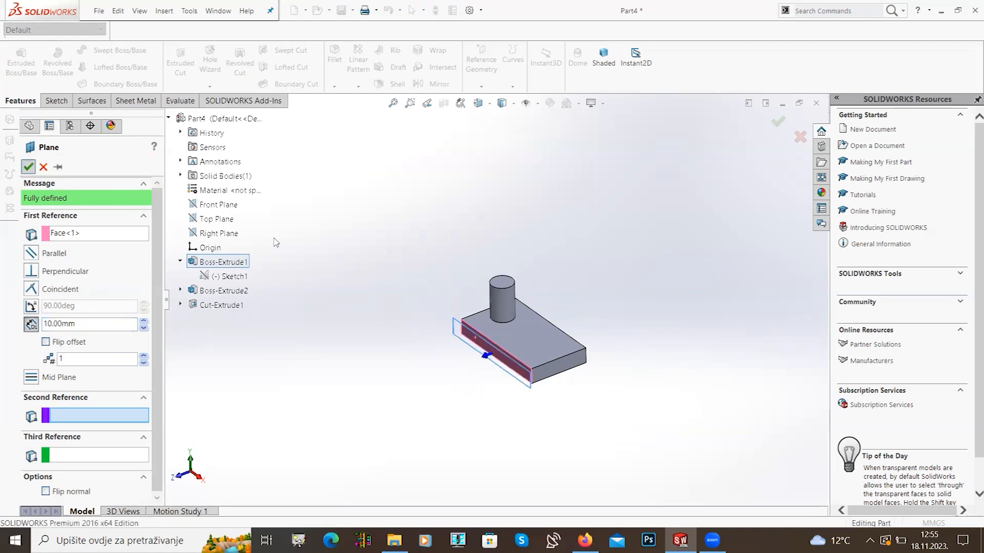
click(427, 381)
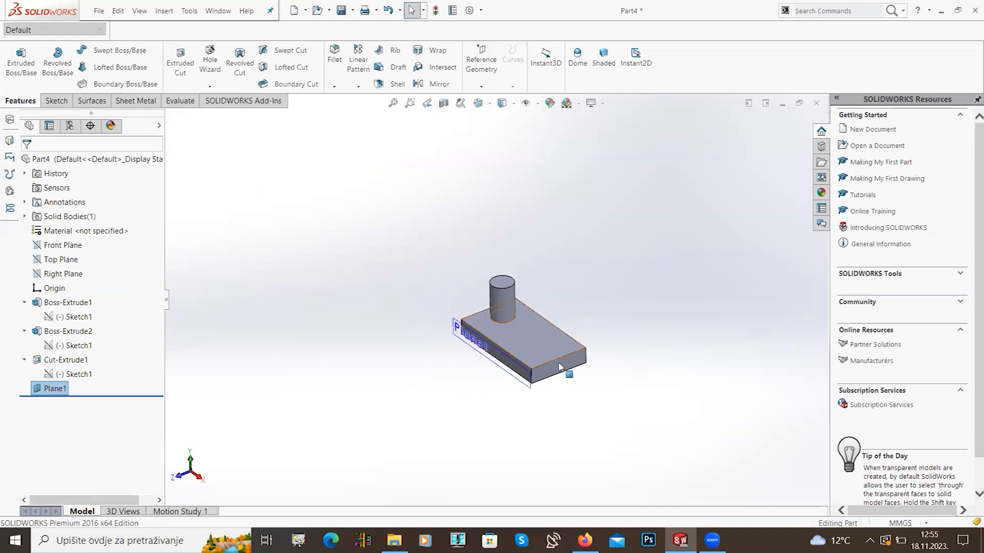
click(565, 365)
click(440, 393)
Step: Start a sketch on the offset plane and enlarge the plane's outline until it extends above the cylinder
middle_drag(441, 394, 457, 375)
scroll(462, 354, down, 4)
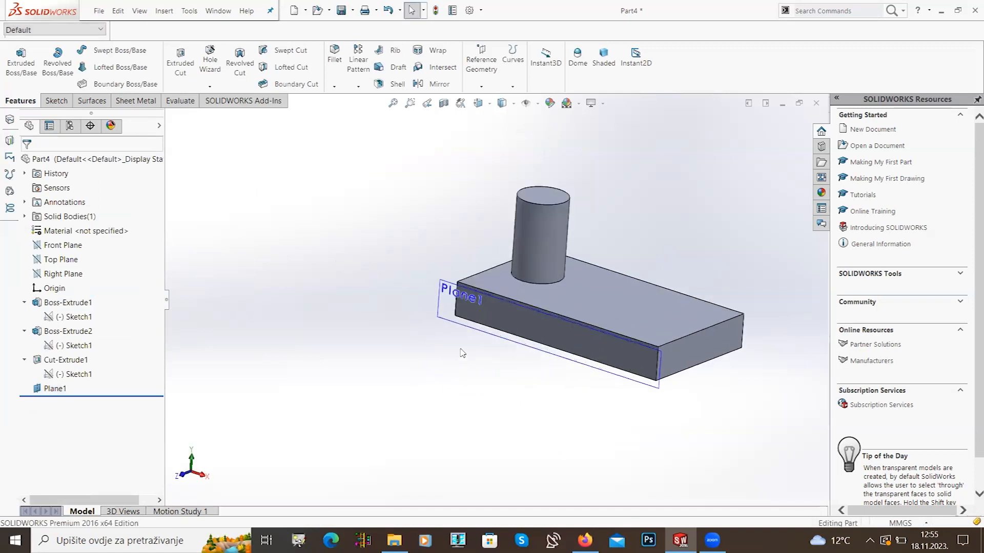
click(440, 290)
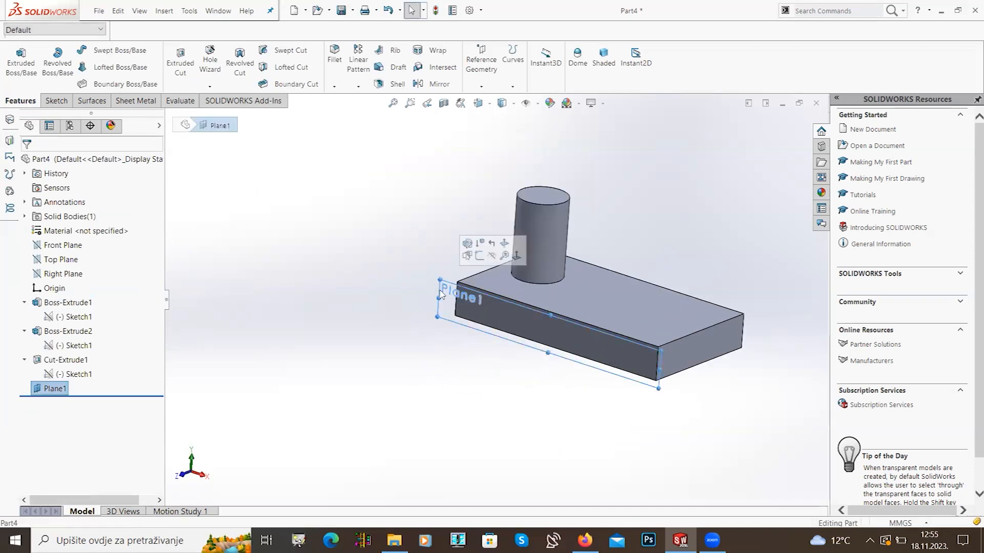
click(477, 255)
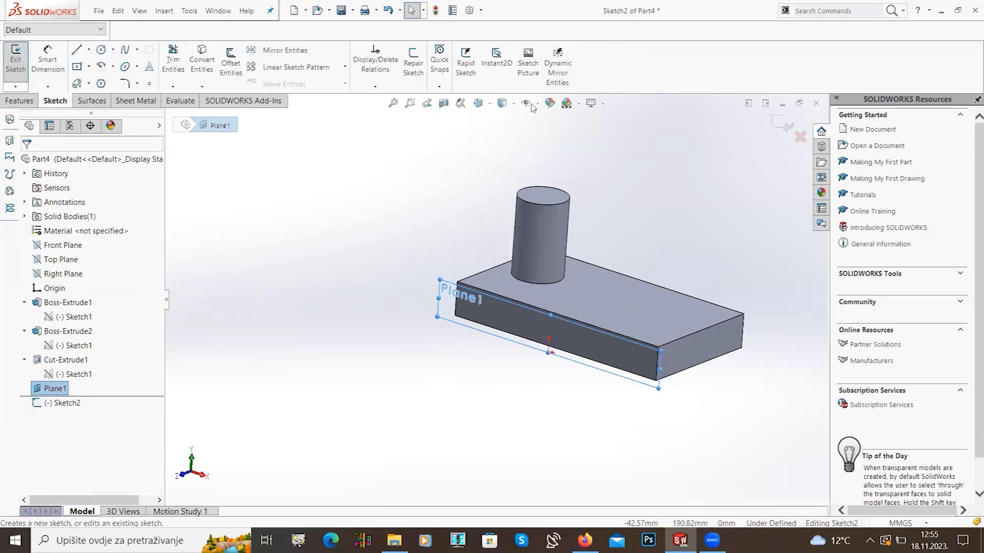
click(479, 103)
click(551, 175)
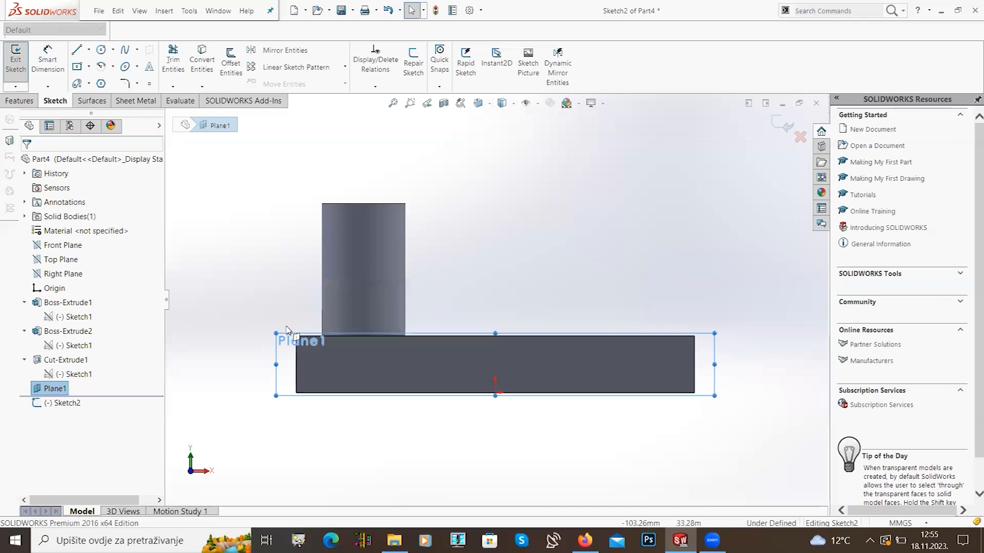
drag(276, 333, 177, 130)
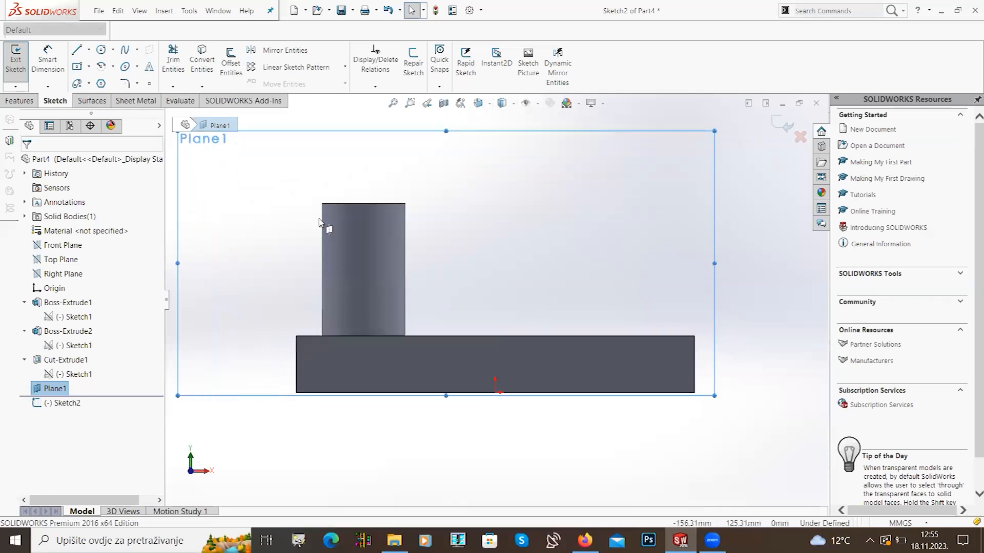
Step: Sketch a closed triangle with two slanted sides about 22.5 mm long in front of the cylinder's upper half and finish the sketch
scroll(384, 268, down, 4)
middle_drag(465, 279, 488, 261)
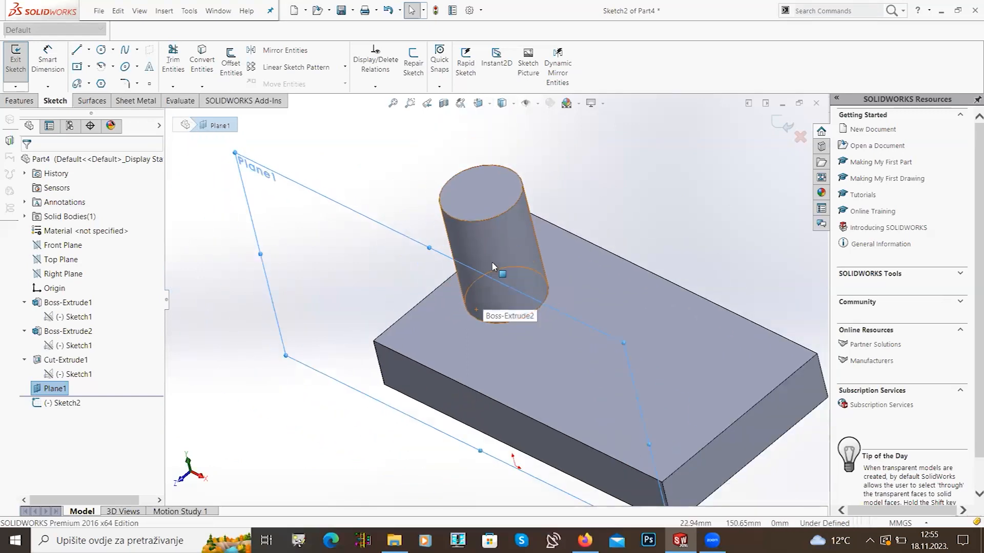
middle_drag(492, 264, 411, 258)
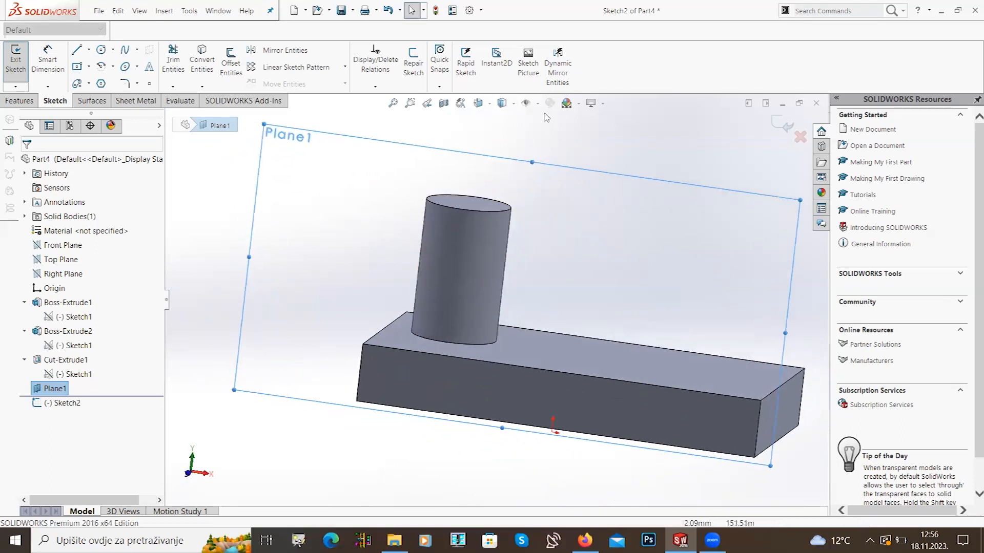
click(478, 103)
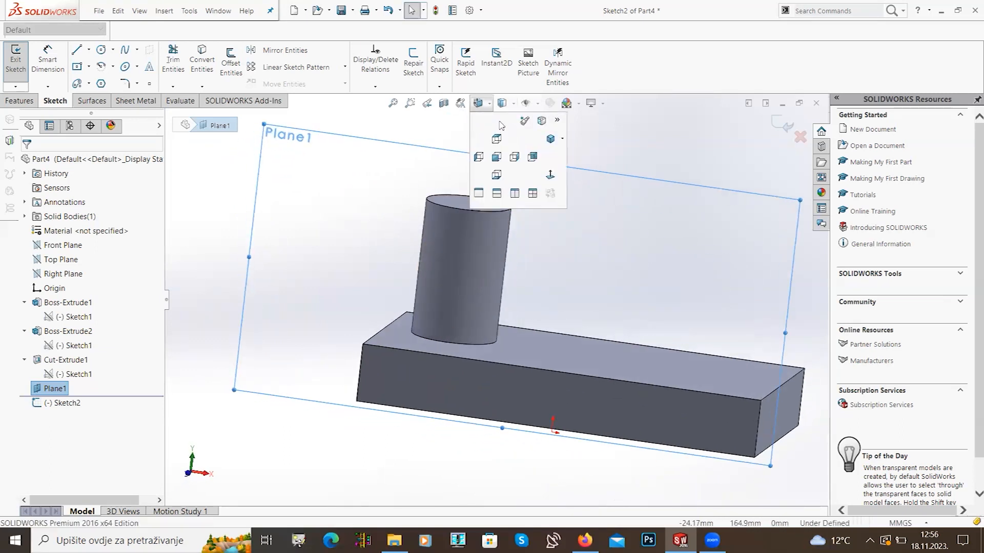
click(550, 175)
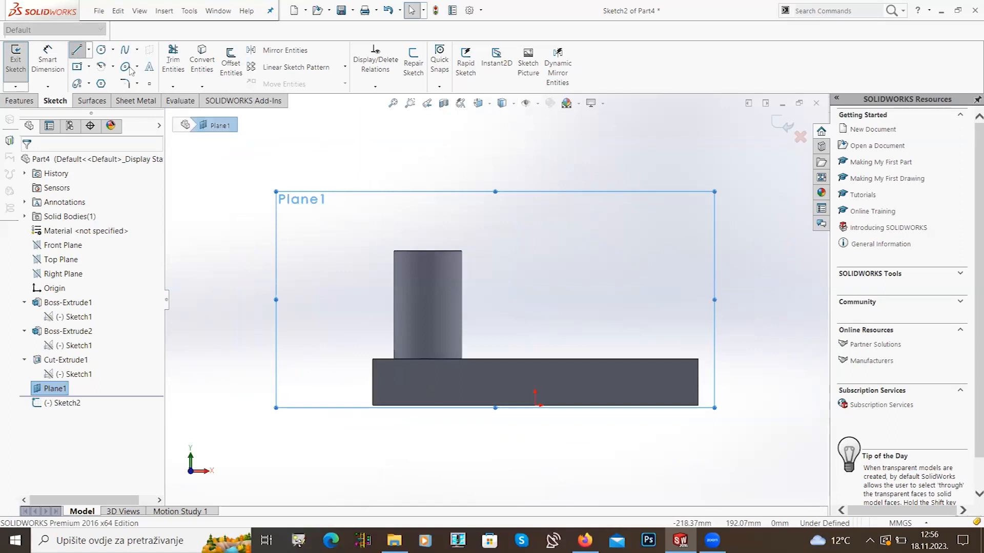
key(l)
scroll(394, 280, down, 3)
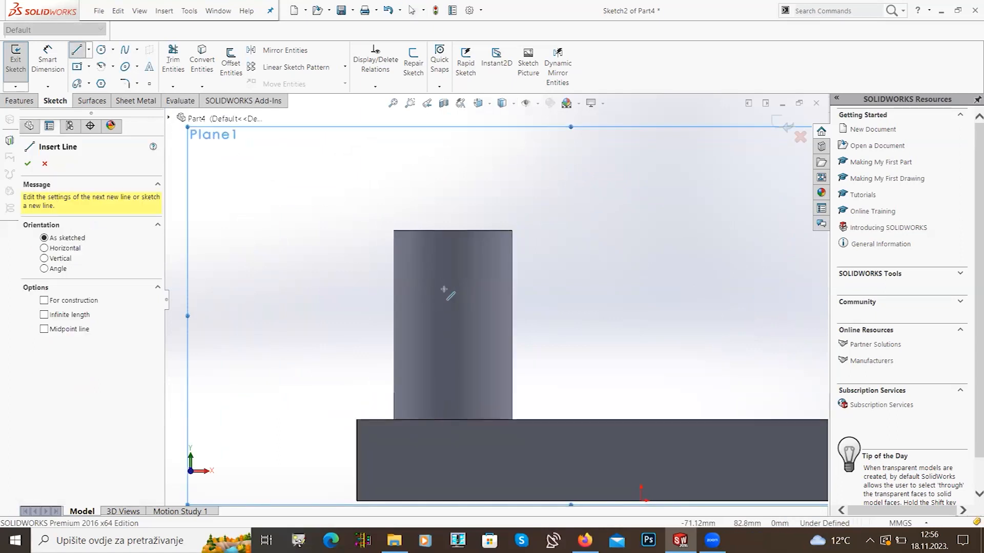
click(449, 277)
click(416, 327)
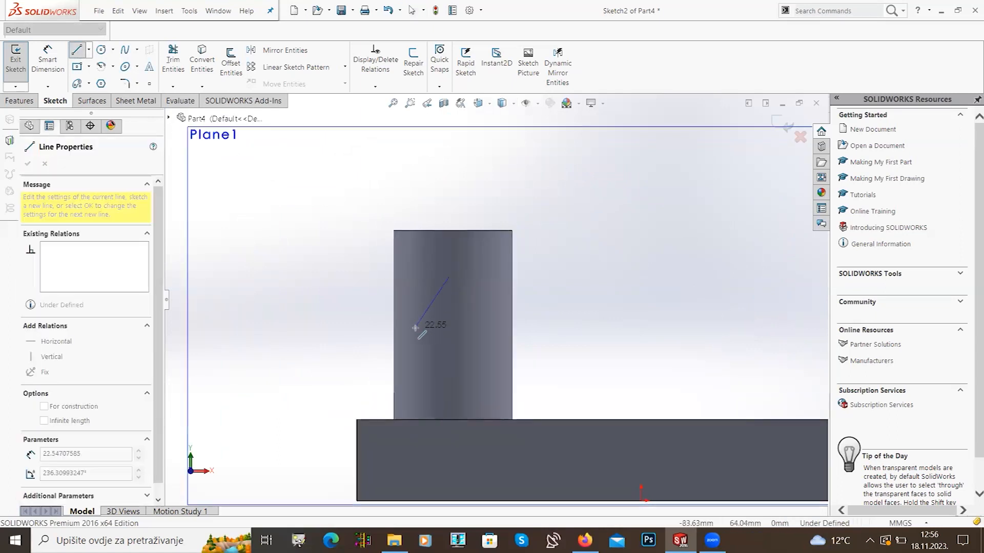
click(483, 328)
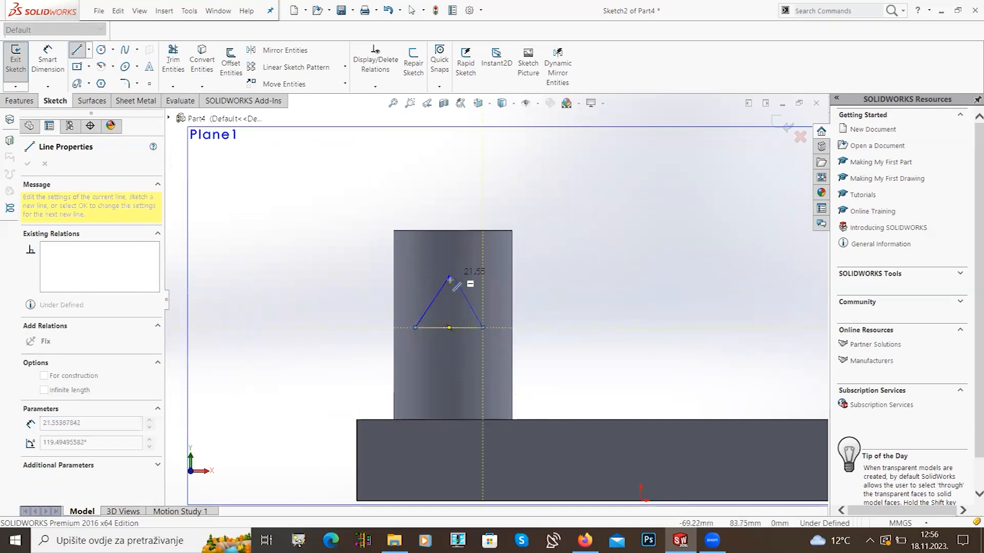
click(449, 277)
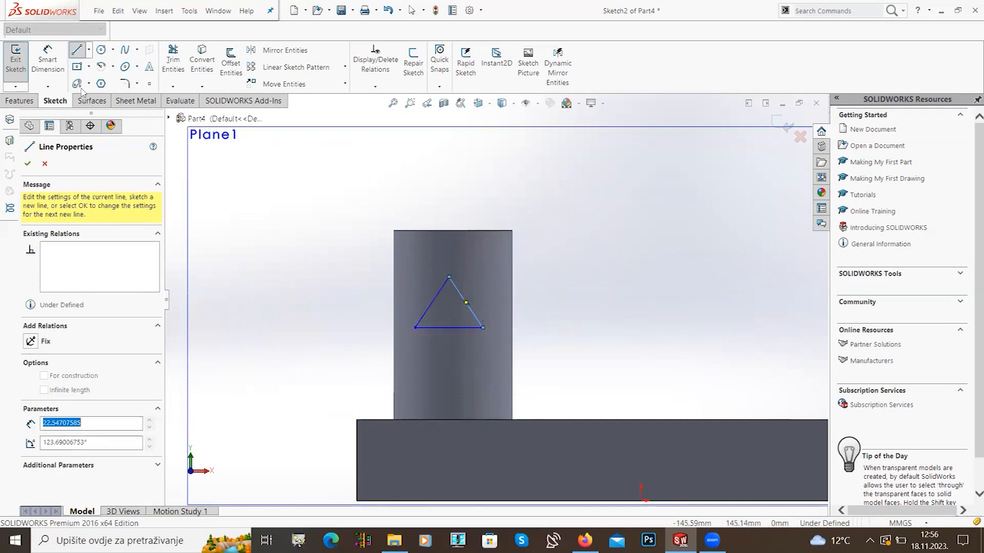
click(21, 65)
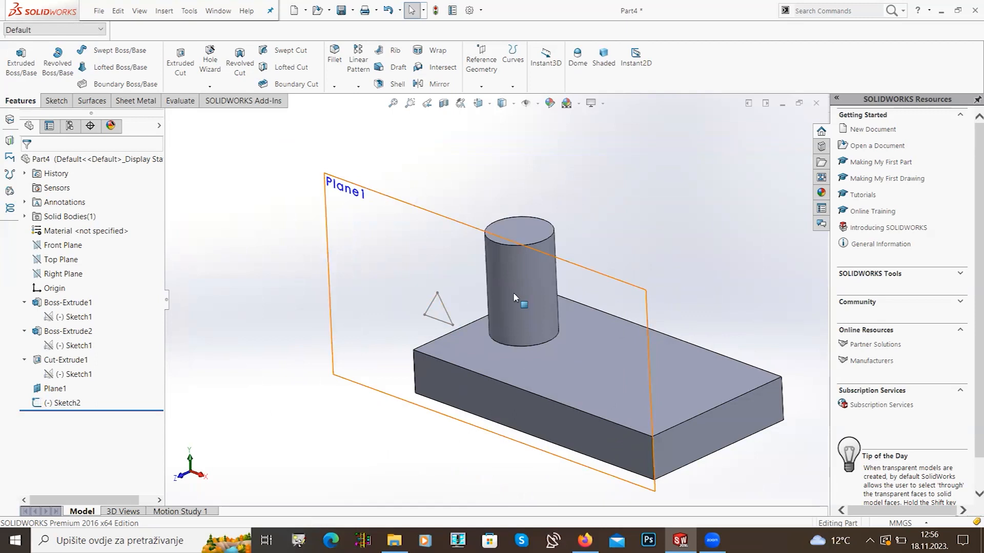
Step: Split the cylinder's side face with a projection Split Line from the triangle sketch, and select the resulting front triangular face
click(505, 87)
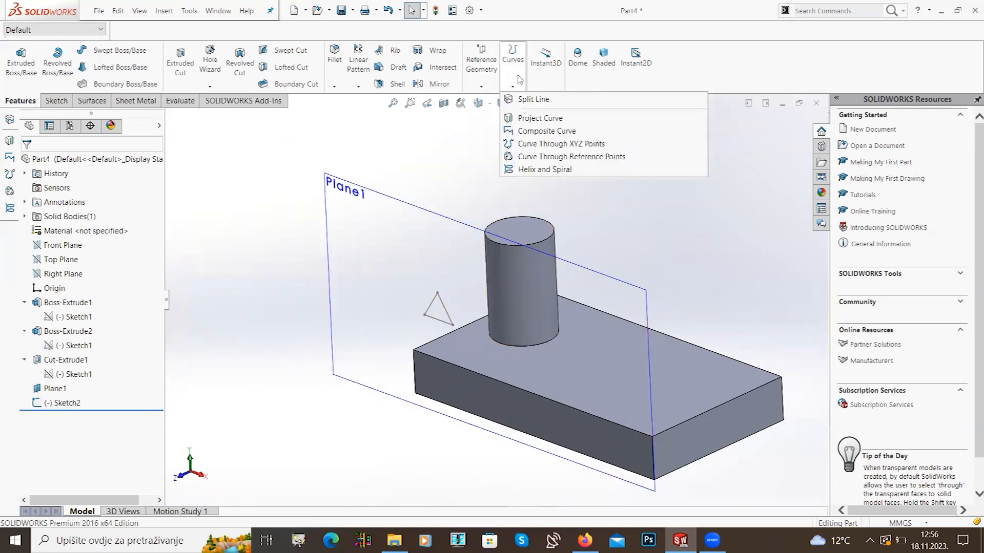
click(533, 99)
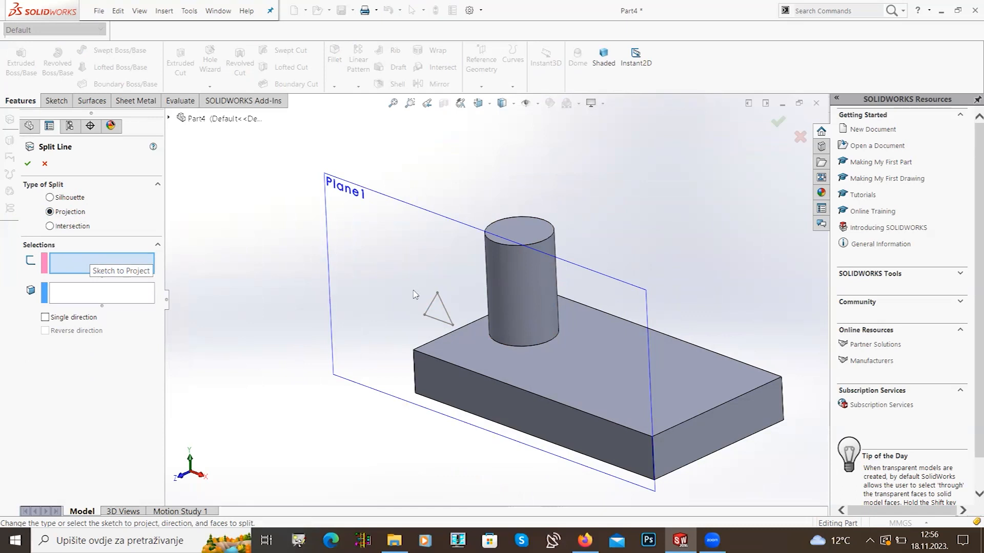
click(444, 307)
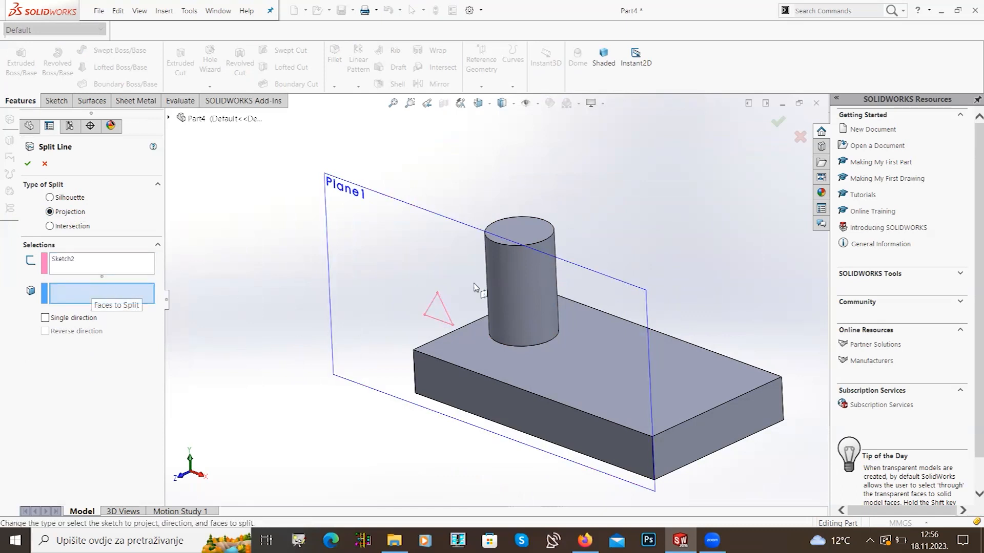
click(528, 295)
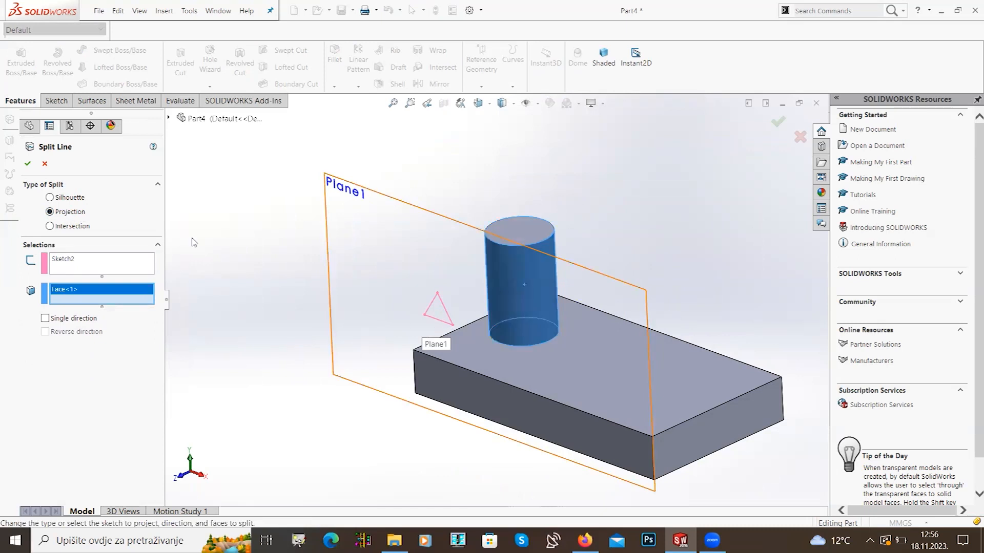
click(28, 164)
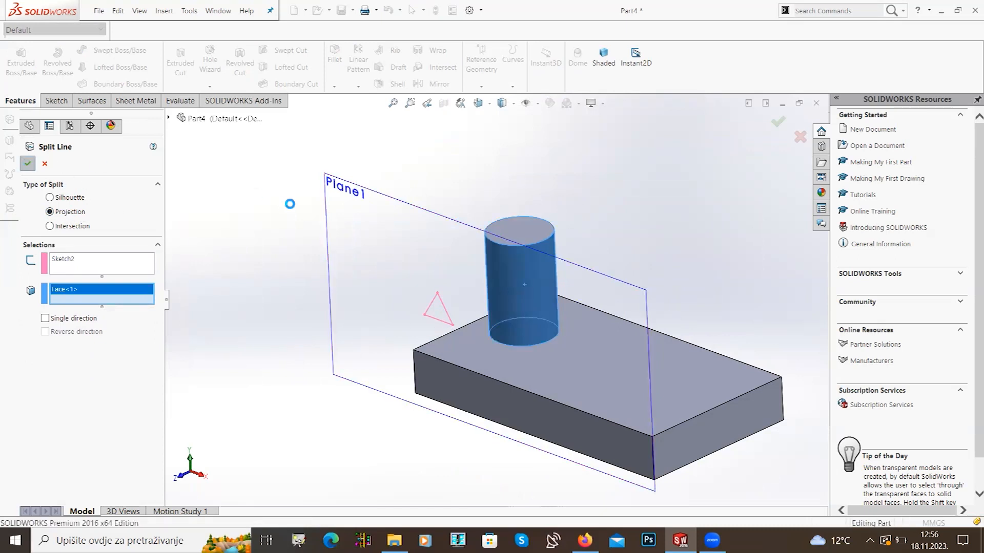
middle_drag(397, 238, 367, 297)
scroll(553, 282, down, 4)
click(412, 285)
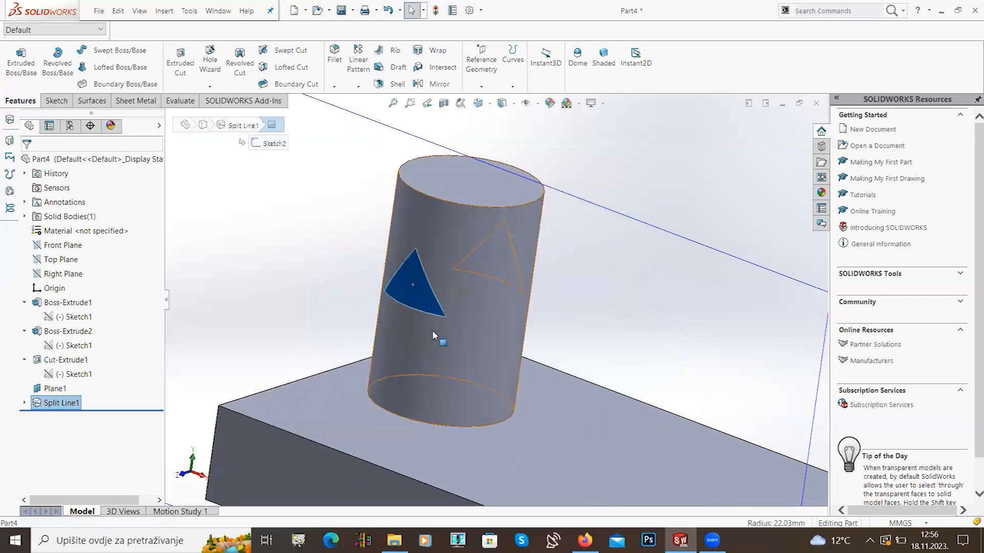
Step: Examine the split triangular faces on the front and back of the cylinder
scroll(432, 333, up, 4)
click(517, 306)
middle_drag(514, 312, 463, 285)
click(703, 233)
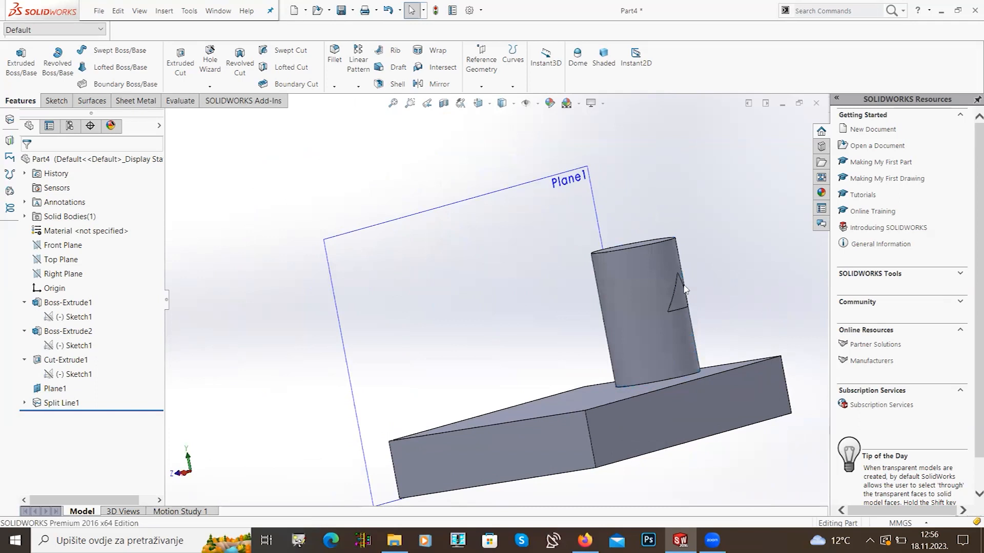
click(677, 299)
scroll(451, 282, up, 3)
mouse_move(451, 282)
middle_down()
mouse_move(463, 275)
mouse_move(476, 297)
mouse_move(441, 248)
mouse_move(463, 277)
middle_up()
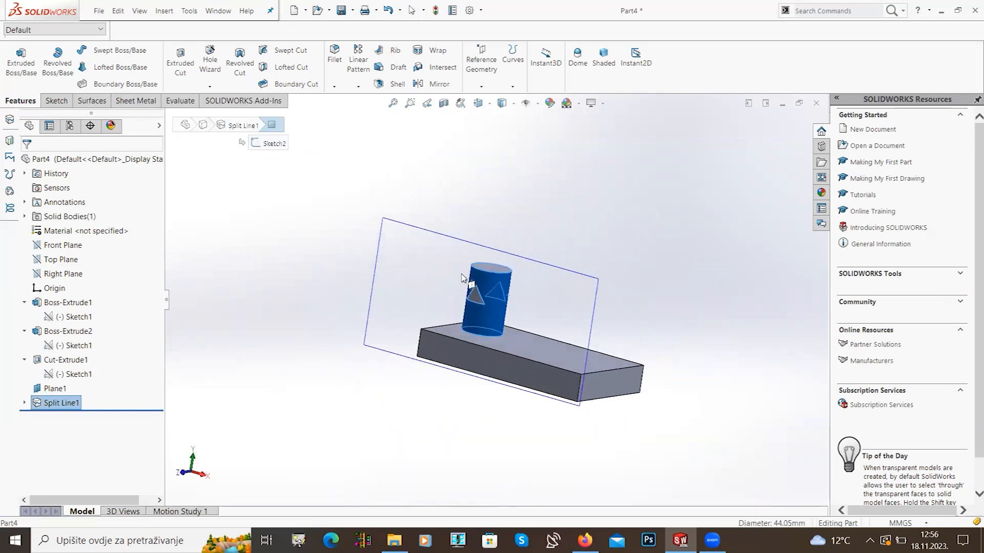
click(524, 272)
scroll(521, 273, down, 2)
Step: Hide the offset reference plane and inspect the front triangular split face on the cylinder
click(398, 253)
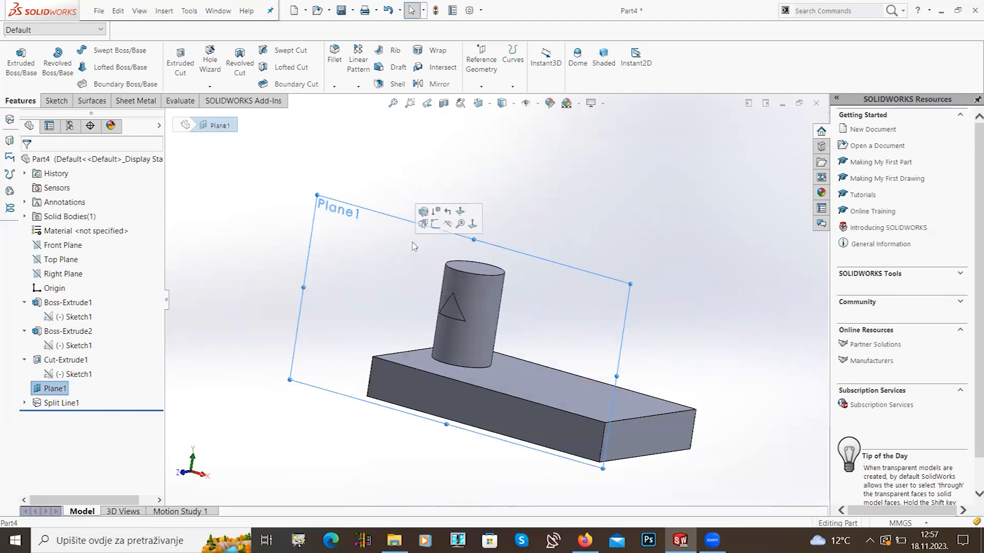
click(446, 226)
middle_drag(461, 287, 486, 322)
scroll(467, 312, down, 3)
scroll(492, 330, down, 3)
scroll(497, 302, up, 3)
scroll(496, 296, down, 3)
click(491, 292)
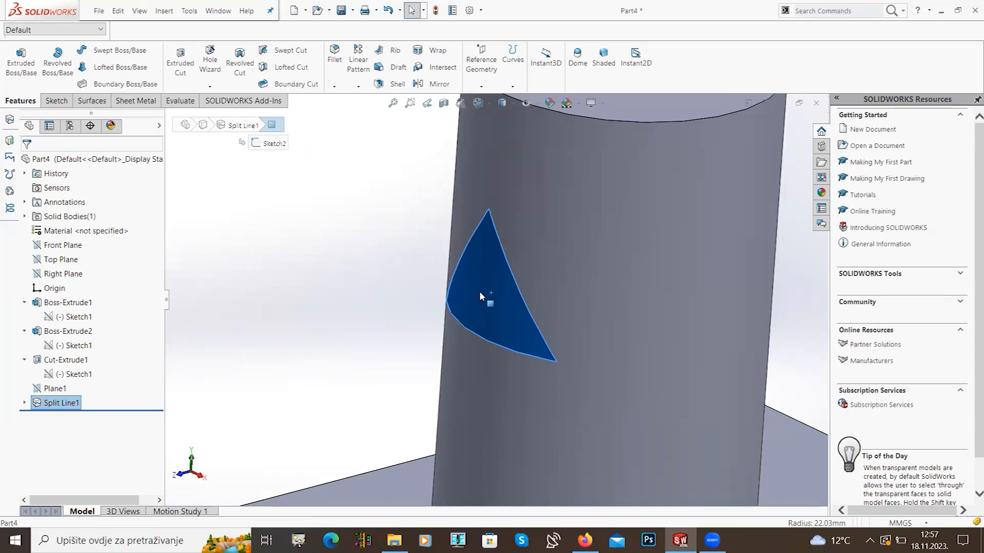
click(319, 278)
scroll(349, 301, up, 3)
scroll(443, 293, up, 3)
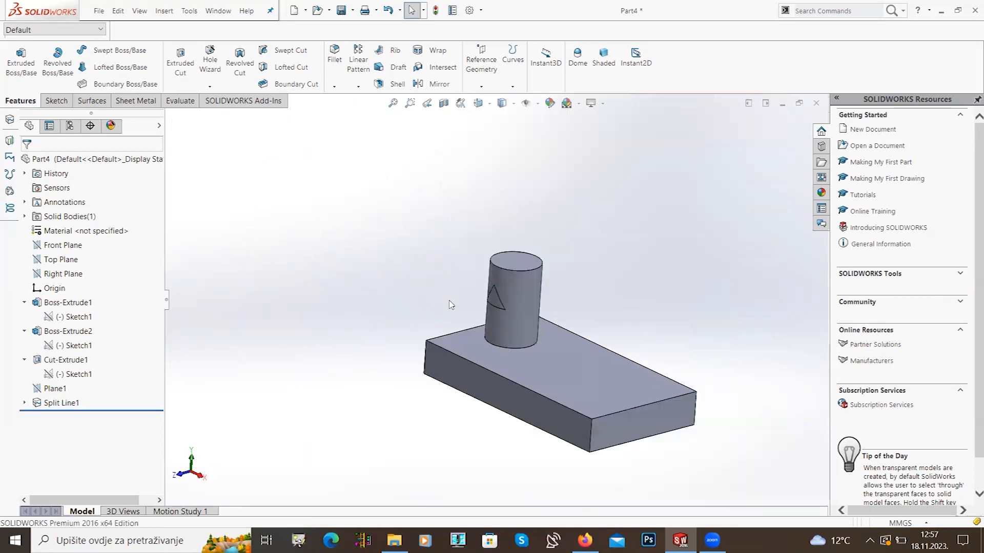
scroll(481, 334, down, 4)
scroll(533, 339, up, 3)
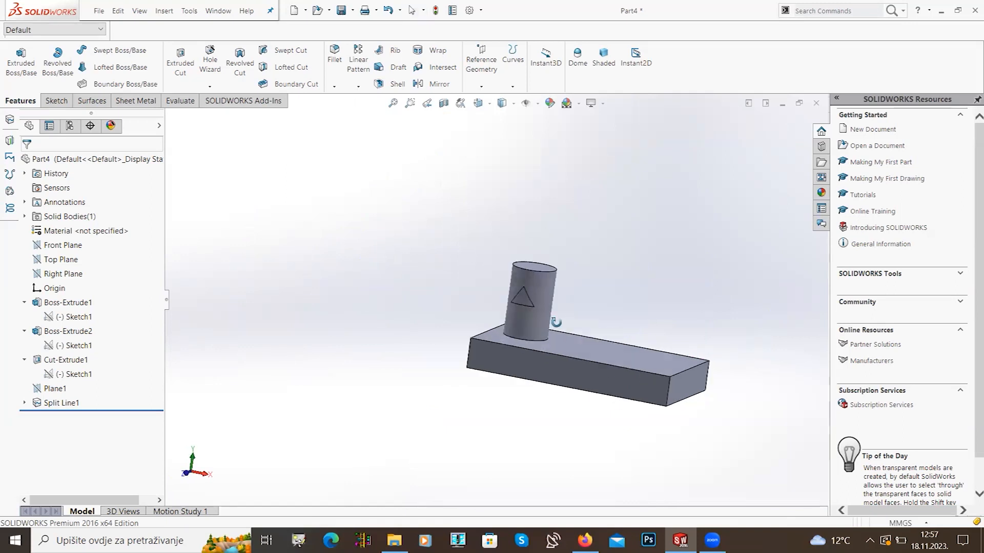
scroll(516, 285, down, 3)
Step: Create a 3D sketch by converting the edges of the cylinder's front triangular split face, and finish the sketch
click(57, 101)
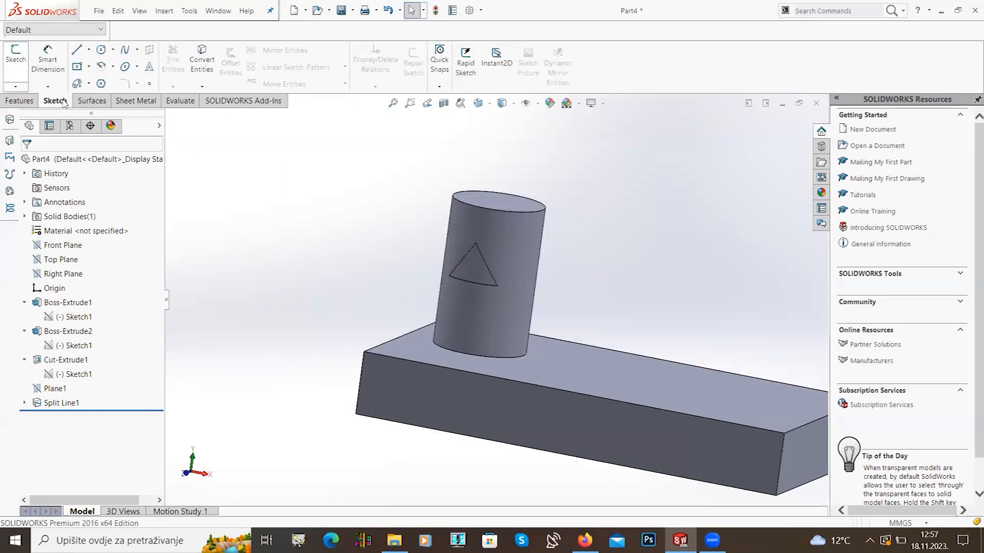
click(16, 86)
click(17, 65)
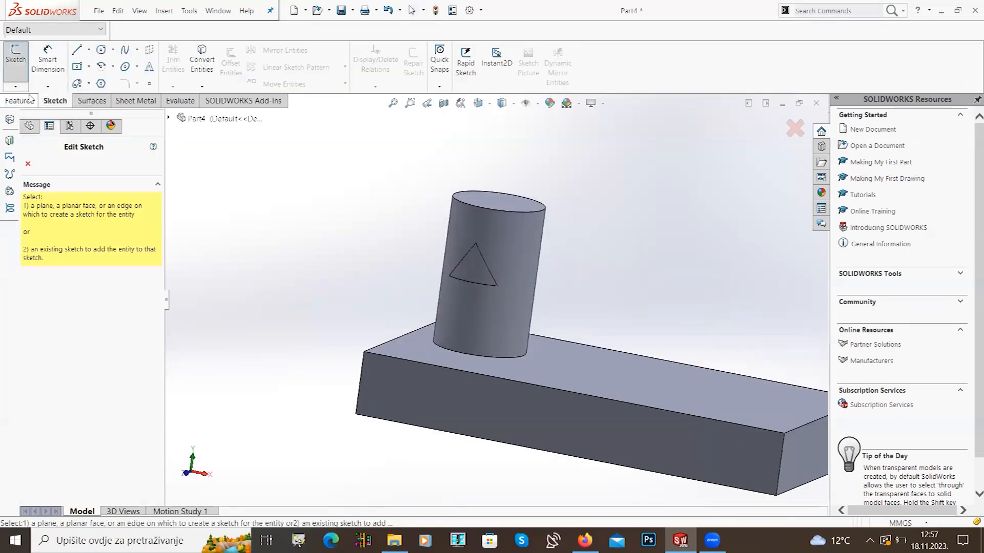
click(17, 65)
click(16, 86)
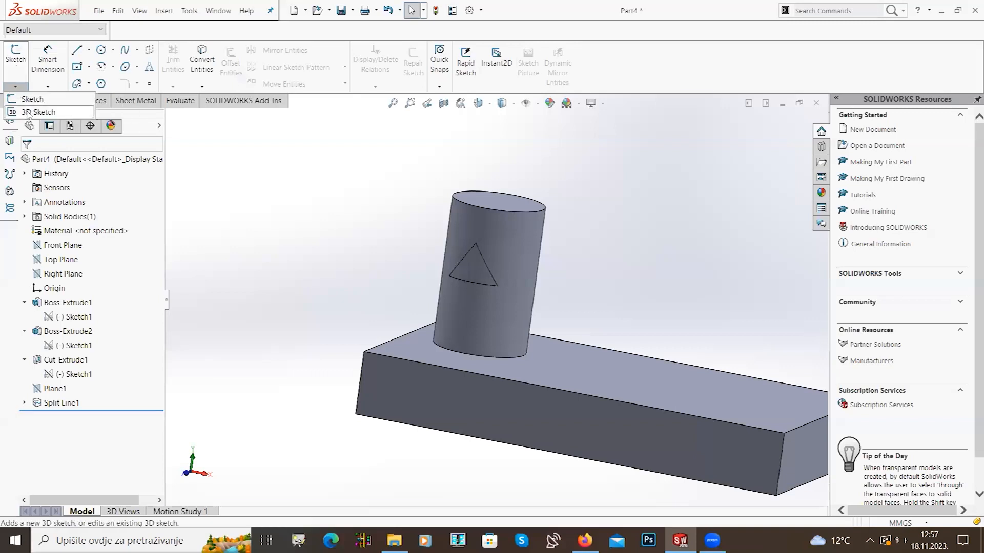
click(21, 109)
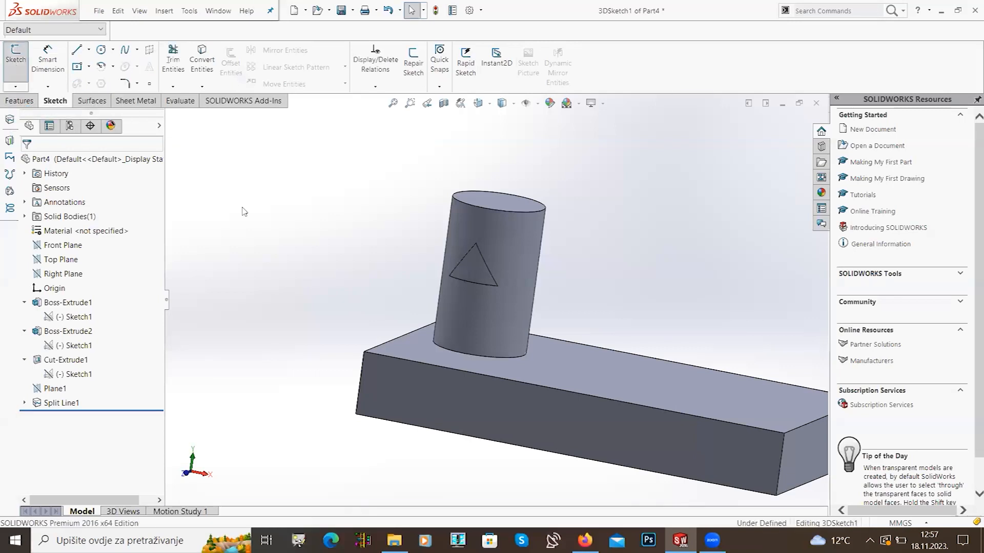
click(469, 270)
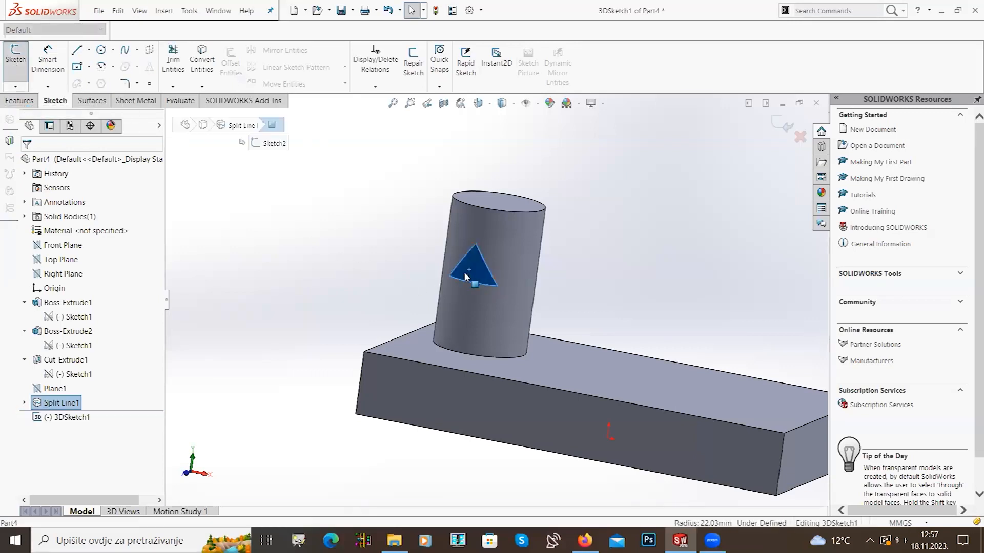
click(201, 74)
mouse_move(303, 266)
middle_down()
mouse_move(340, 278)
mouse_move(330, 278)
middle_up()
scroll(530, 283, down, 5)
mouse_move(533, 285)
middle_down()
mouse_move(497, 279)
mouse_move(560, 275)
middle_up()
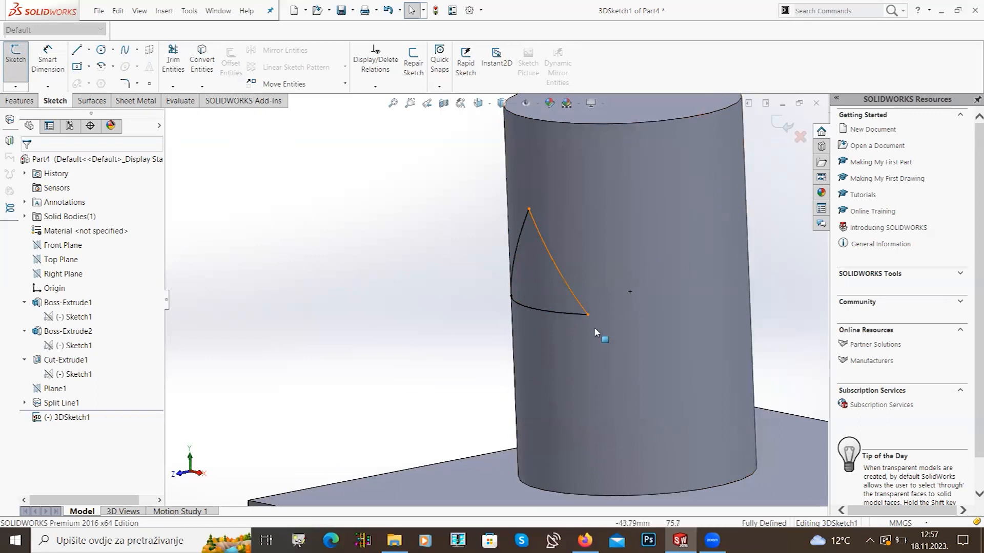
scroll(309, 269, up, 4)
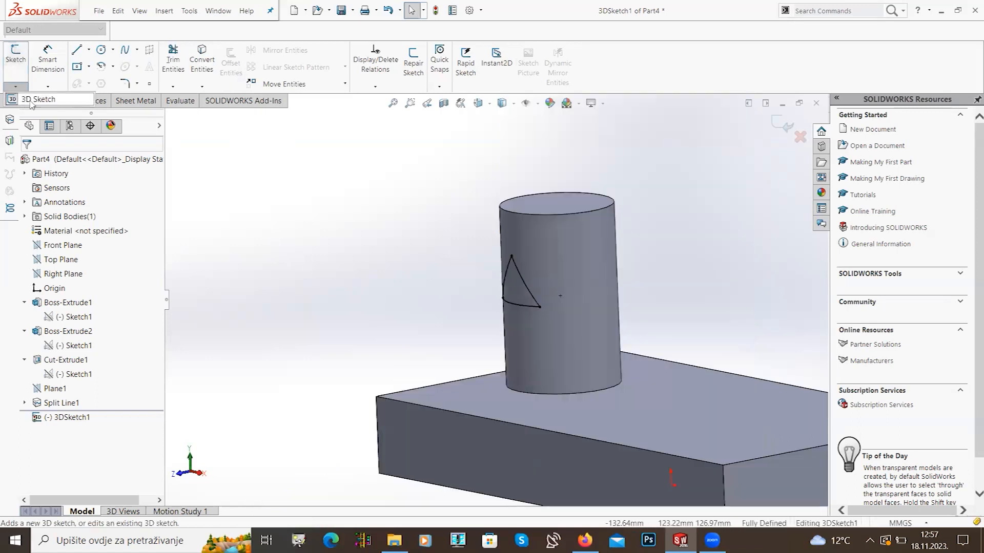
mouse_move(373, 268)
middle_down()
mouse_move(448, 224)
mouse_move(383, 278)
mouse_move(505, 259)
middle_up()
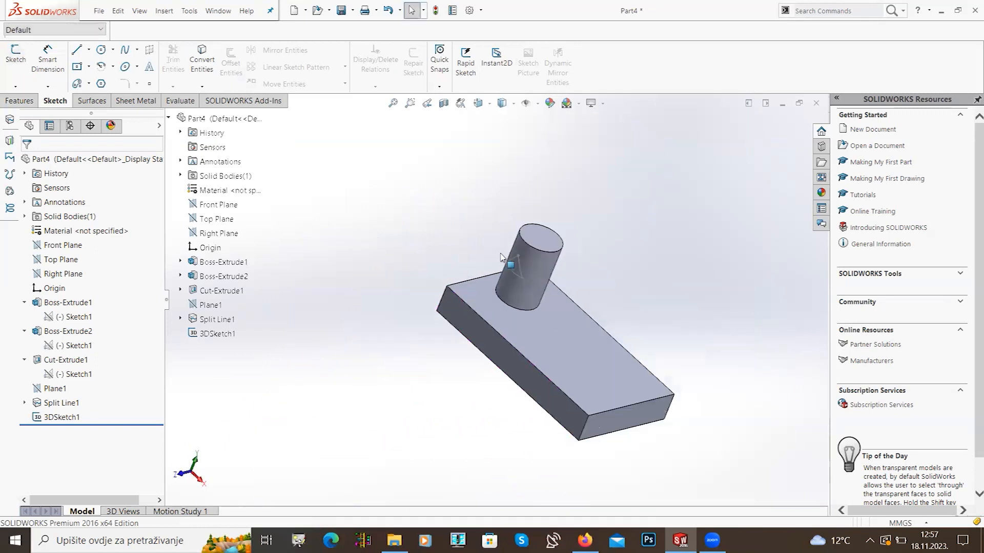
Step: Sketch a construction centerline on the cylinder's top face, running from its center outward past the triangle's side, and finish the sketch
scroll(542, 280, down, 3)
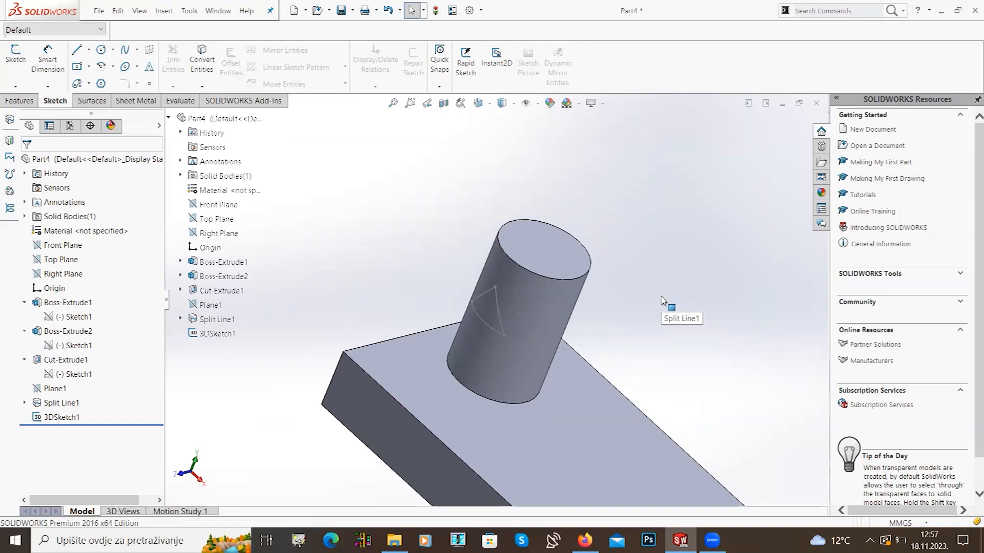
click(537, 238)
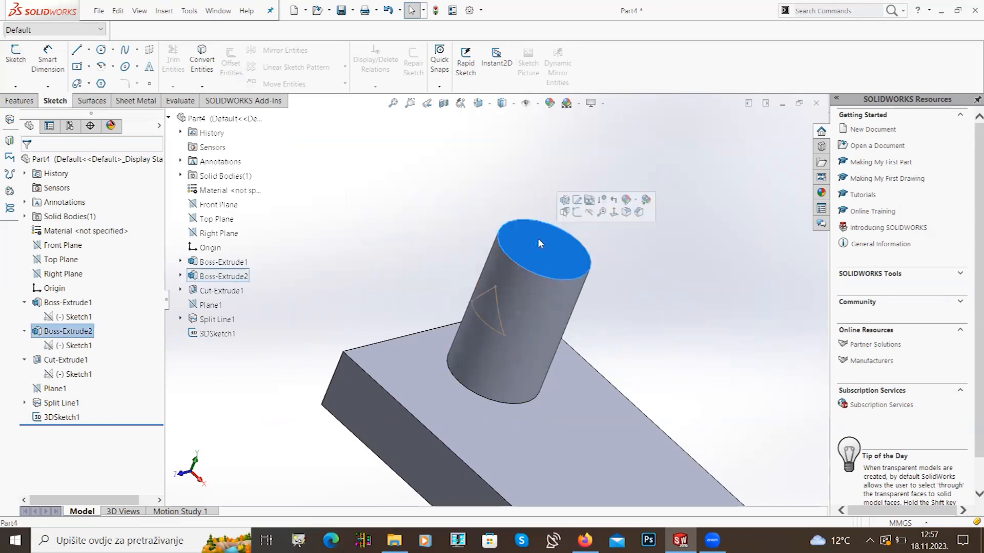
click(576, 220)
click(80, 51)
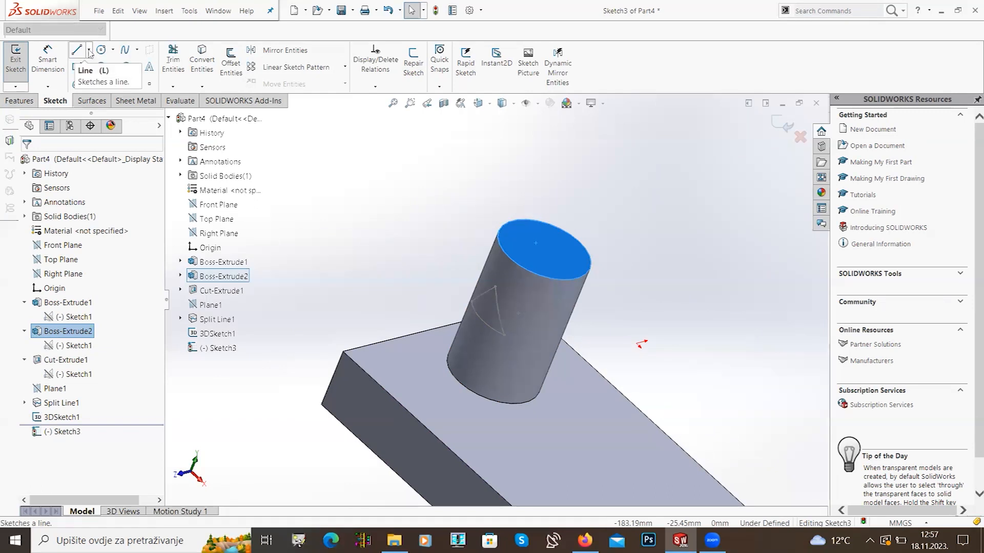
click(89, 50)
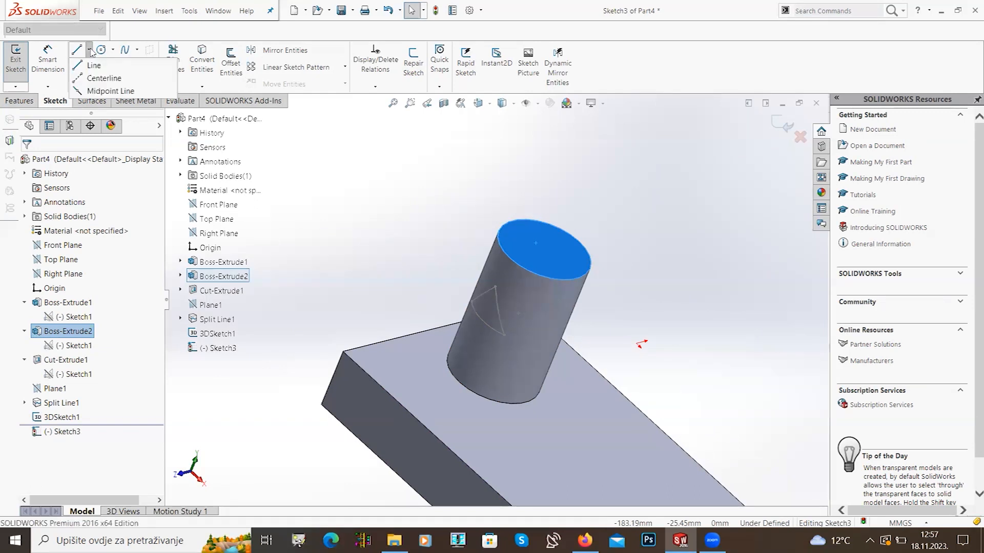
click(103, 80)
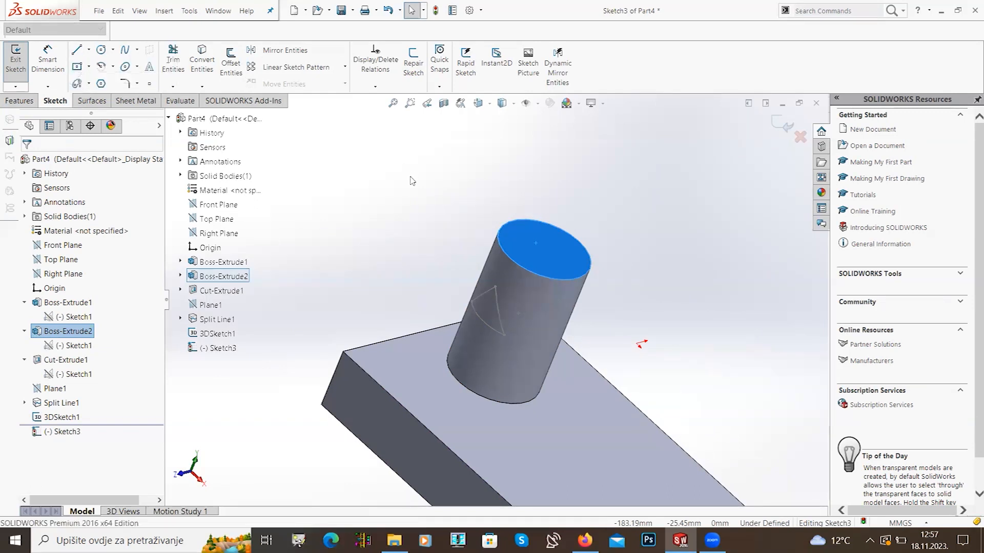
scroll(524, 272, up, 3)
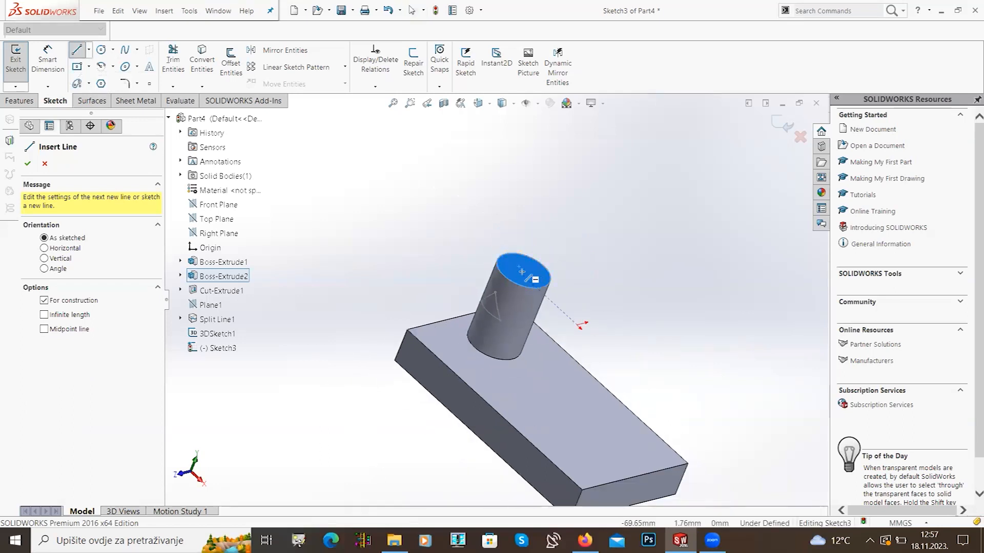
click(524, 272)
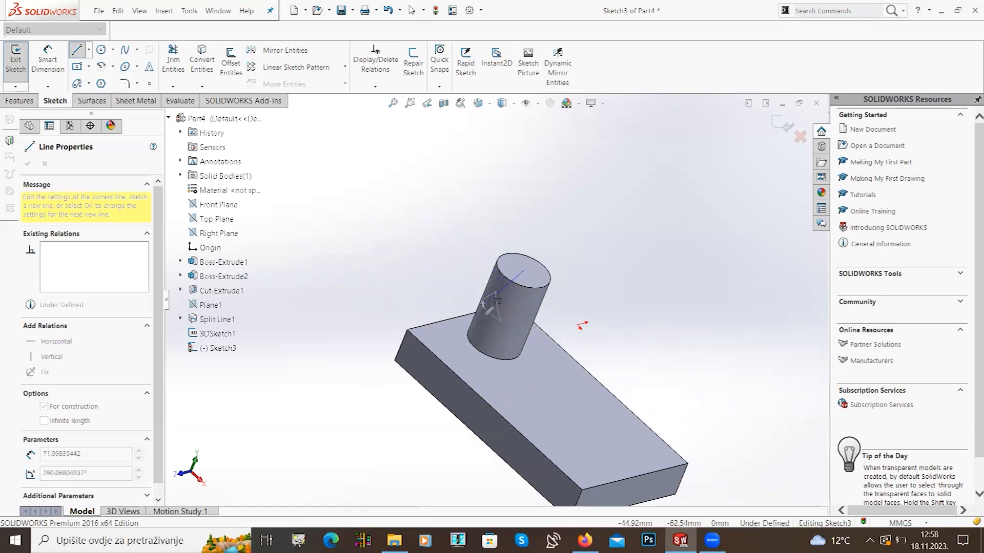
middle_drag(472, 297, 436, 343)
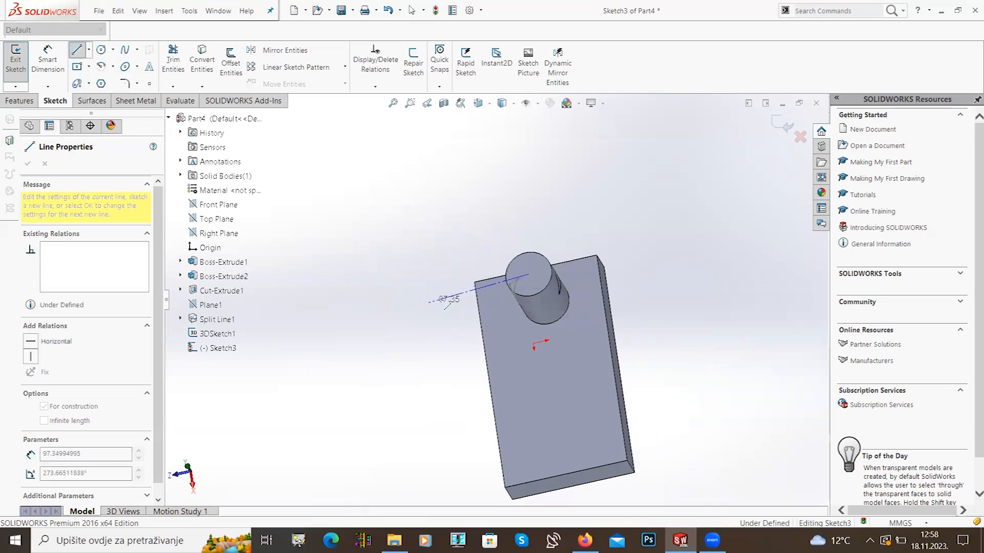
click(442, 287)
middle_drag(441, 287, 449, 252)
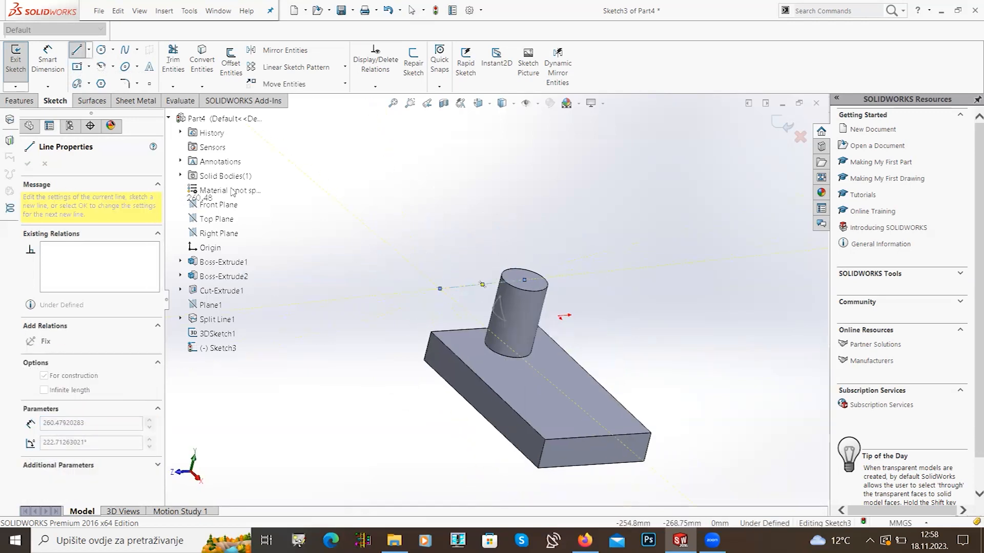
right_click(357, 190)
click(388, 198)
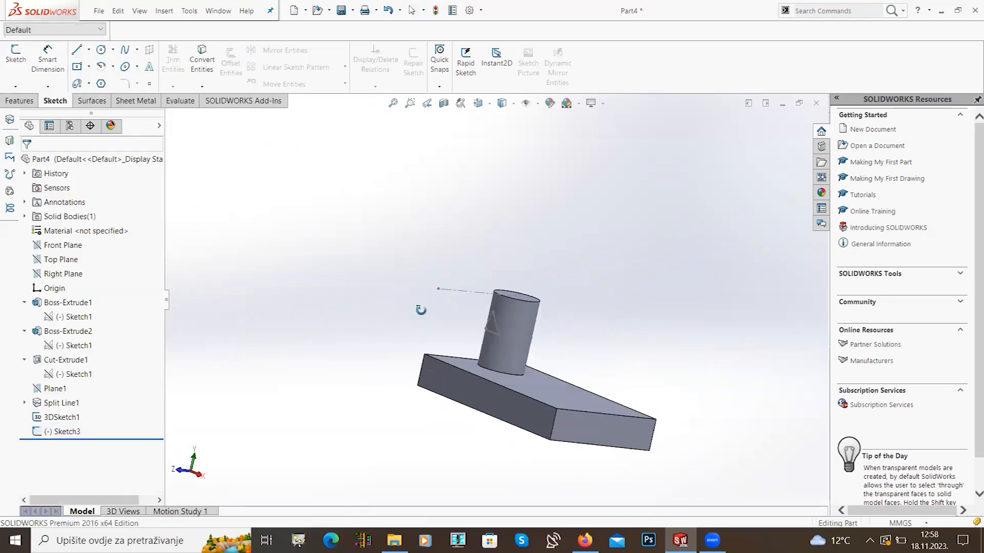
Step: Start an Extruded Boss from the triangular 3D sketch contour, using the construction line as the extrusion direction
scroll(486, 296, down, 3)
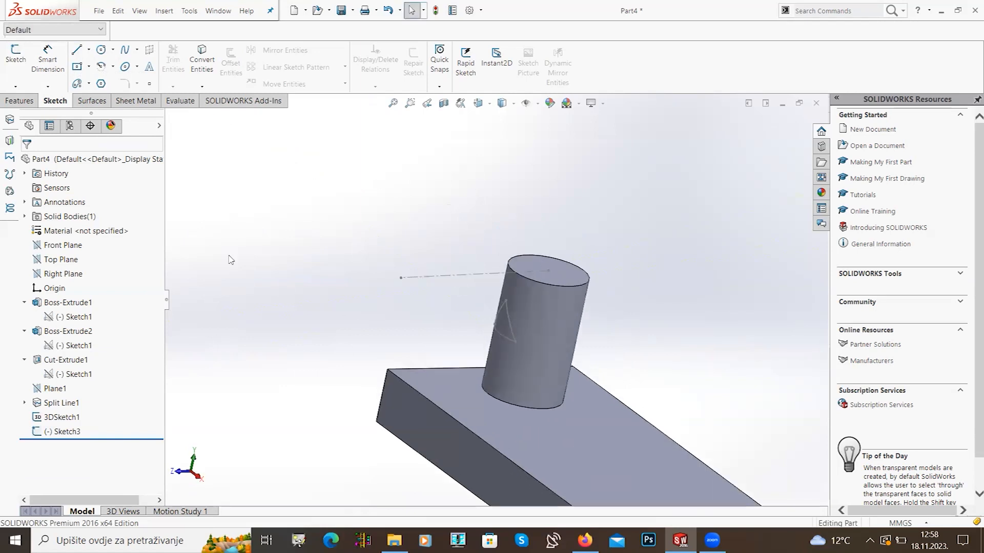
click(29, 103)
click(21, 61)
middle_drag(426, 277, 457, 319)
scroll(505, 329, down, 3)
click(512, 303)
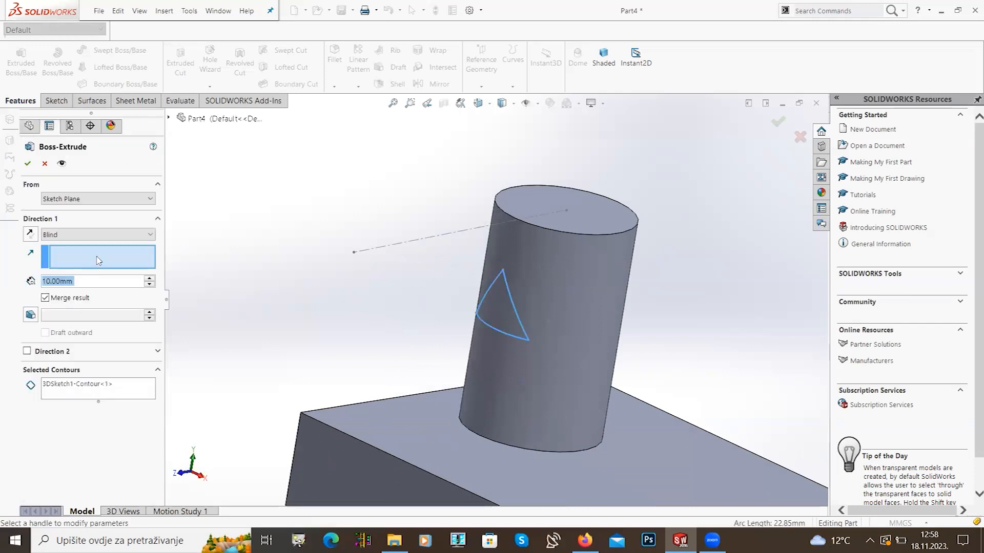
click(405, 243)
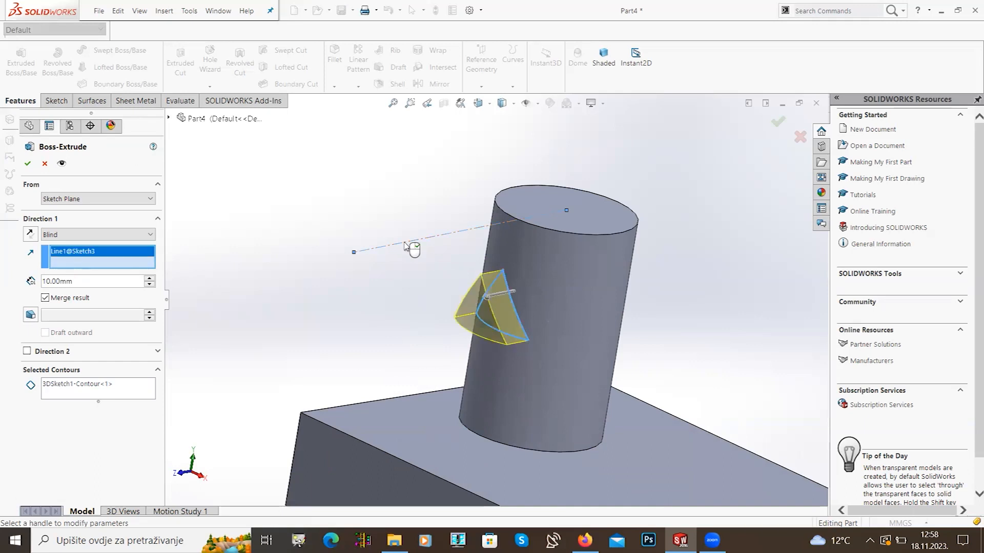
Step: Set the blind extrusion depth to 50 mm, turn off merging the result, and complete the triangular boss
click(150, 278)
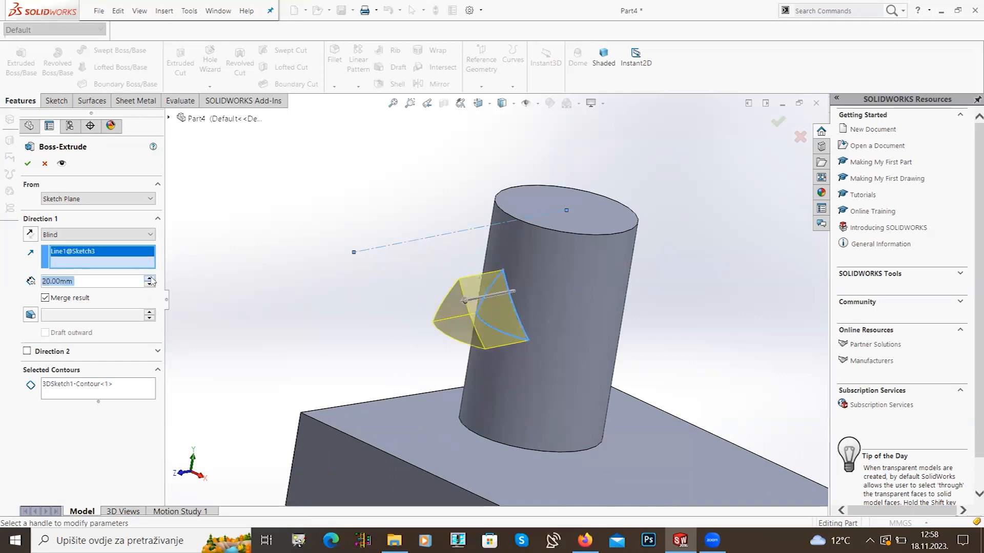
click(150, 278)
click(150, 278)
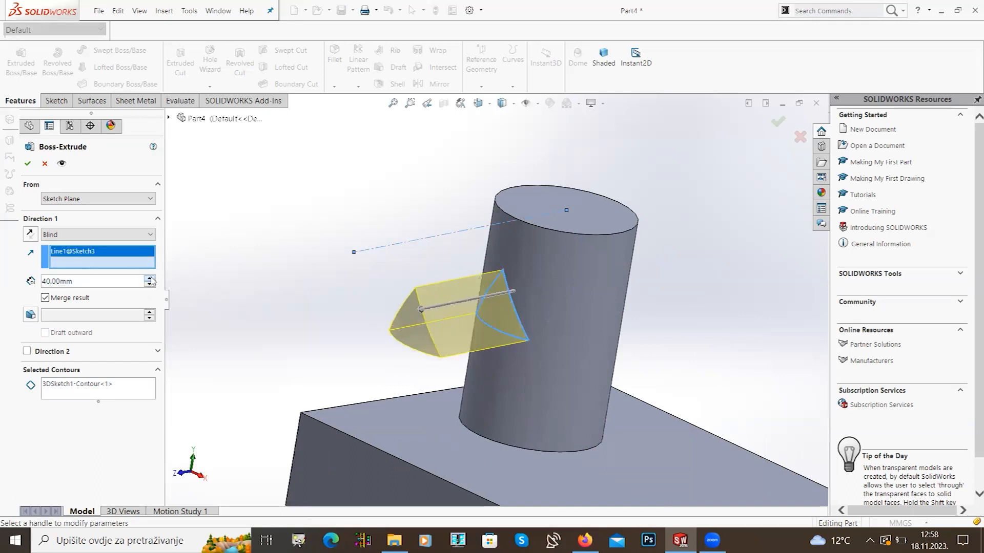
click(149, 278)
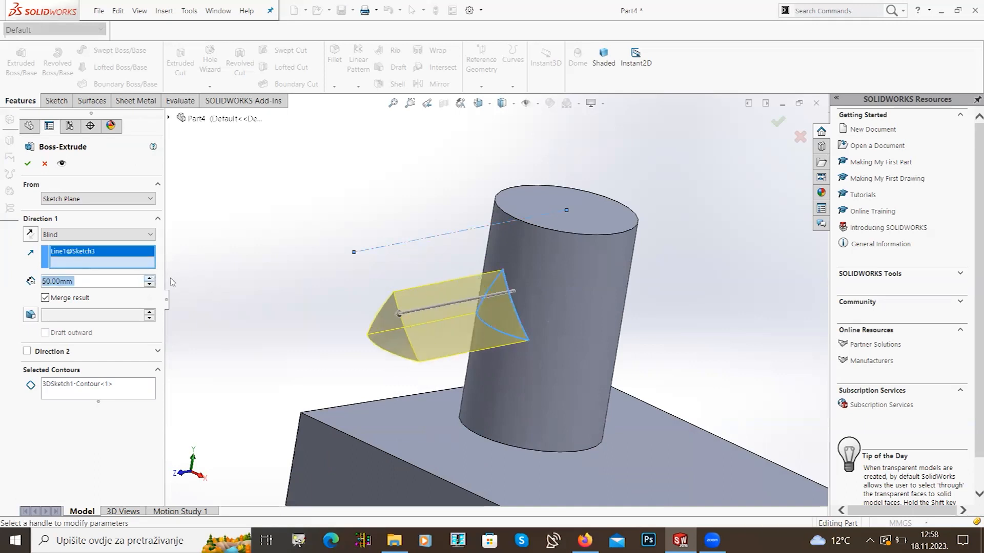
click(27, 163)
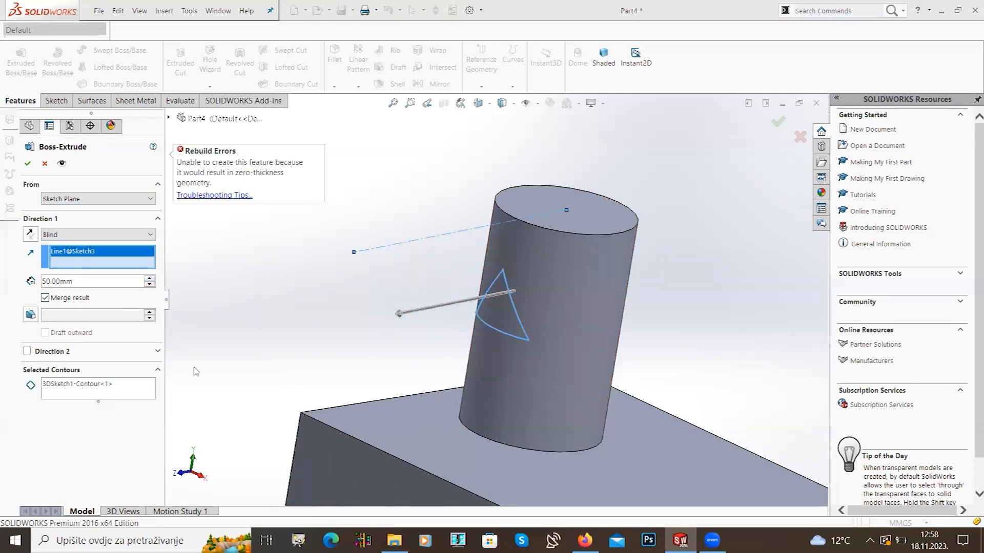
click(46, 299)
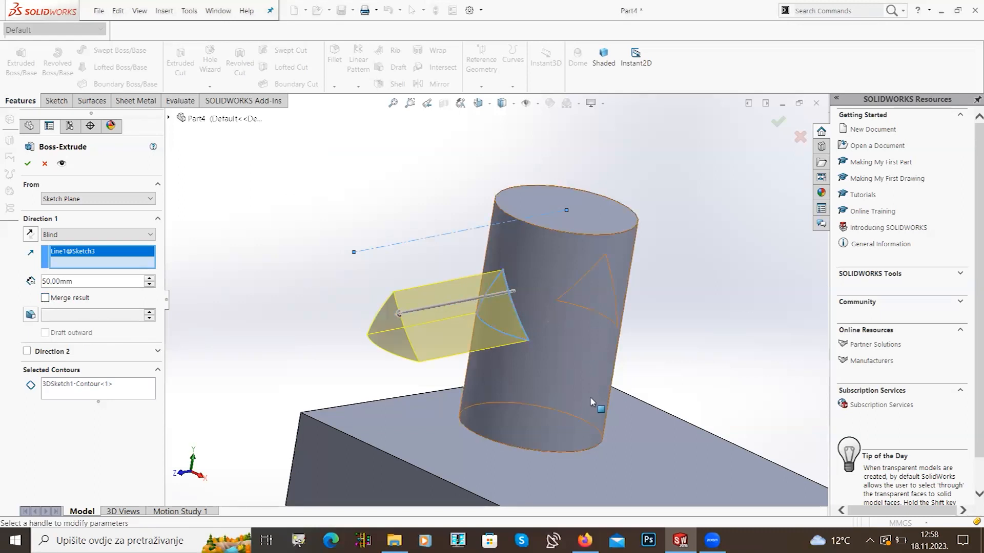
click(27, 164)
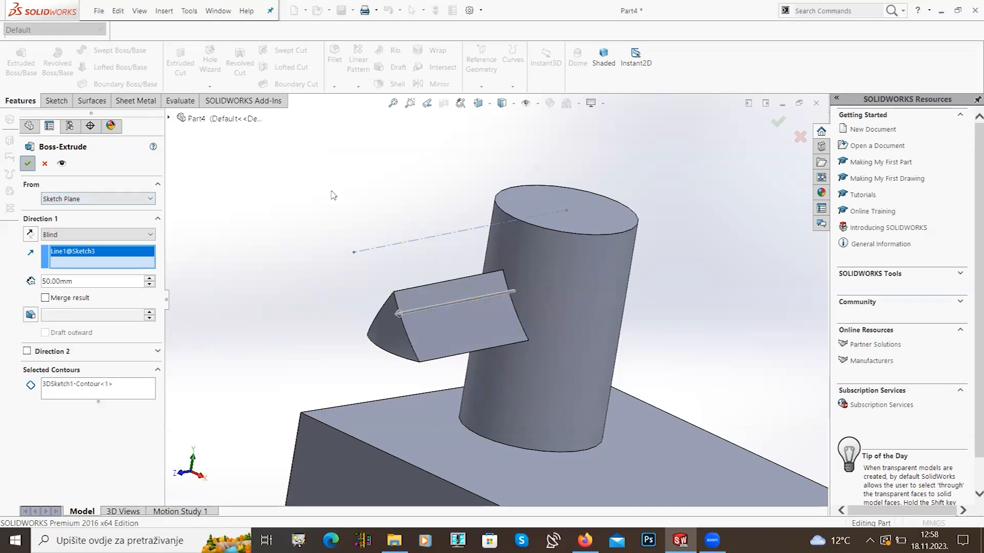
Step: Examine the extruded triangular body, its curved end face, and where it meets the cylinder's side face
middle_drag(421, 282, 451, 310)
scroll(392, 343, down, 2)
middle_drag(419, 347, 428, 293)
scroll(400, 344, down, 4)
click(422, 299)
scroll(444, 323, up, 6)
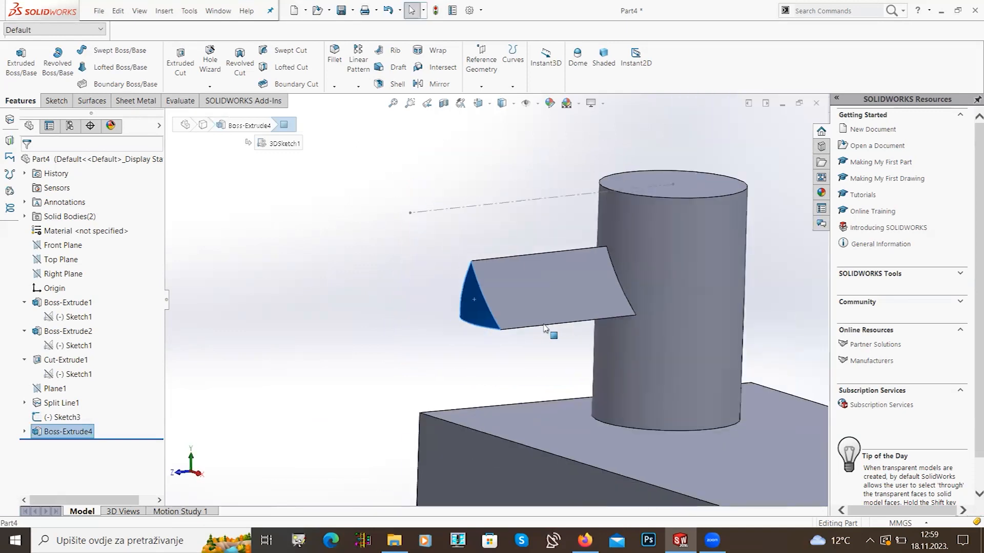
click(601, 338)
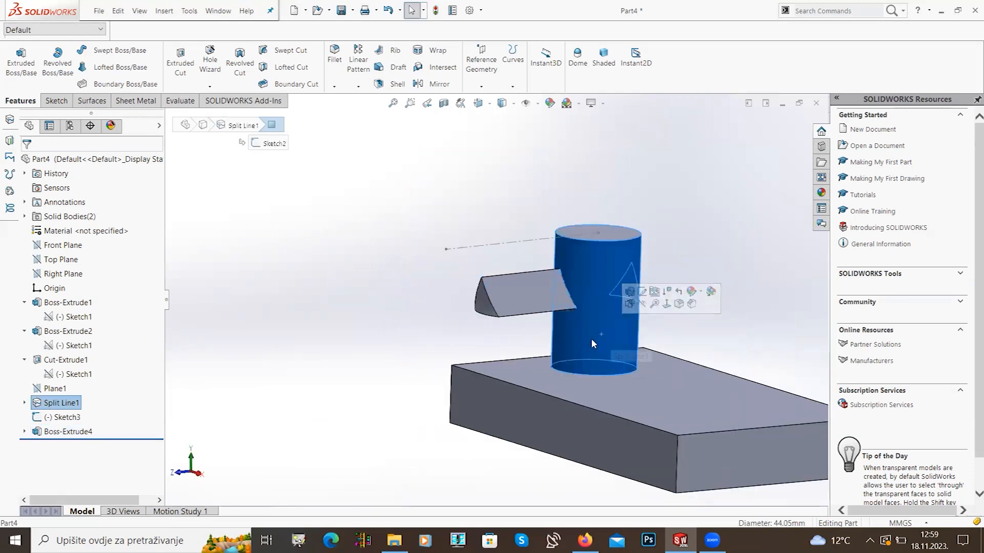
Step: Inspect the whole part from several angles, checking the cylinder's split face against the triangular body's faces and edges
scroll(540, 298, down, 5)
scroll(611, 306, up, 5)
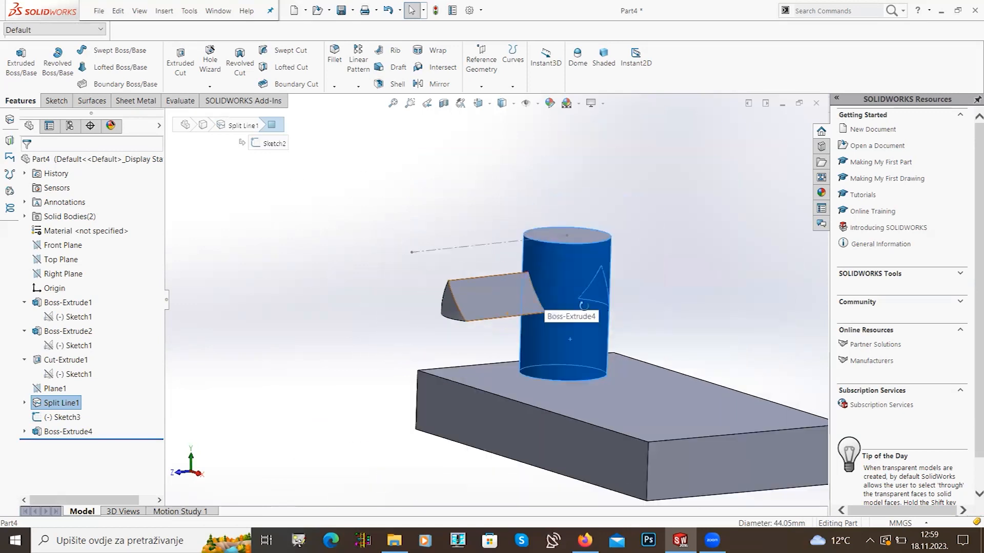
middle_drag(582, 302, 573, 333)
scroll(573, 332, down, 1)
key(Escape)
scroll(601, 326, down, 3)
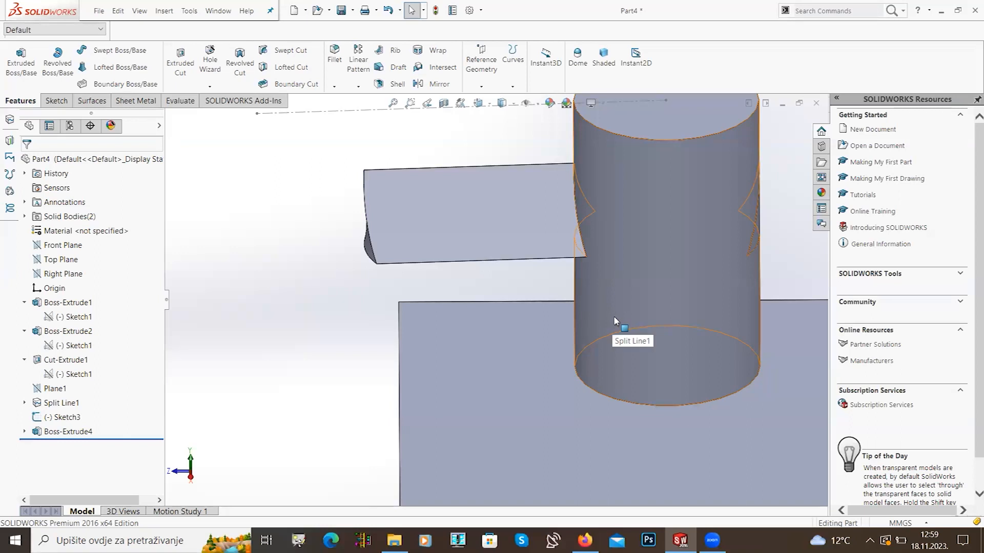
middle_drag(614, 317, 720, 265)
scroll(720, 265, up, 4)
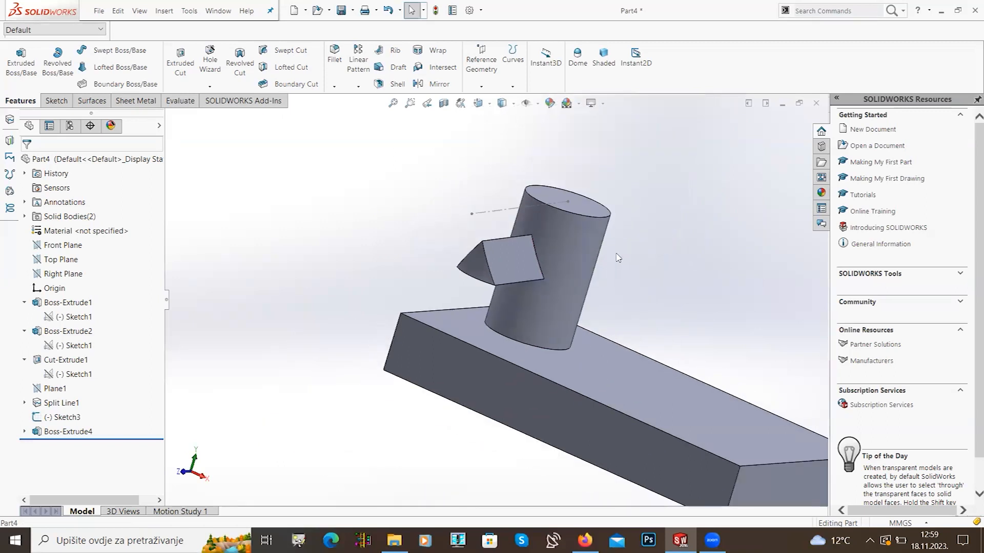
scroll(563, 274, down, 3)
click(566, 322)
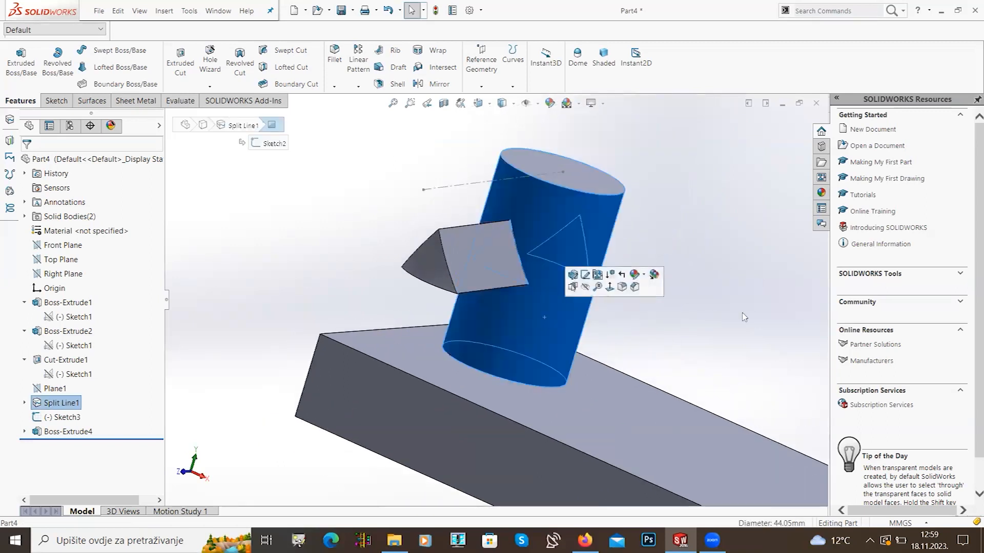
click(738, 321)
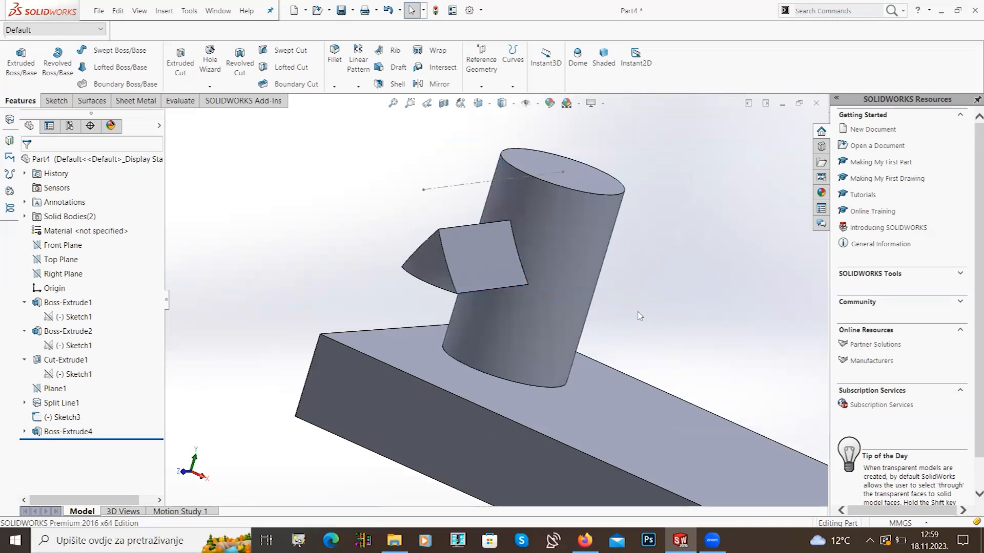
middle_drag(500, 323, 441, 321)
scroll(358, 281, down, 4)
middle_drag(357, 281, 380, 290)
click(384, 251)
middle_drag(430, 266, 506, 334)
scroll(413, 338, up, 5)
scroll(505, 334, up, 5)
click(629, 283)
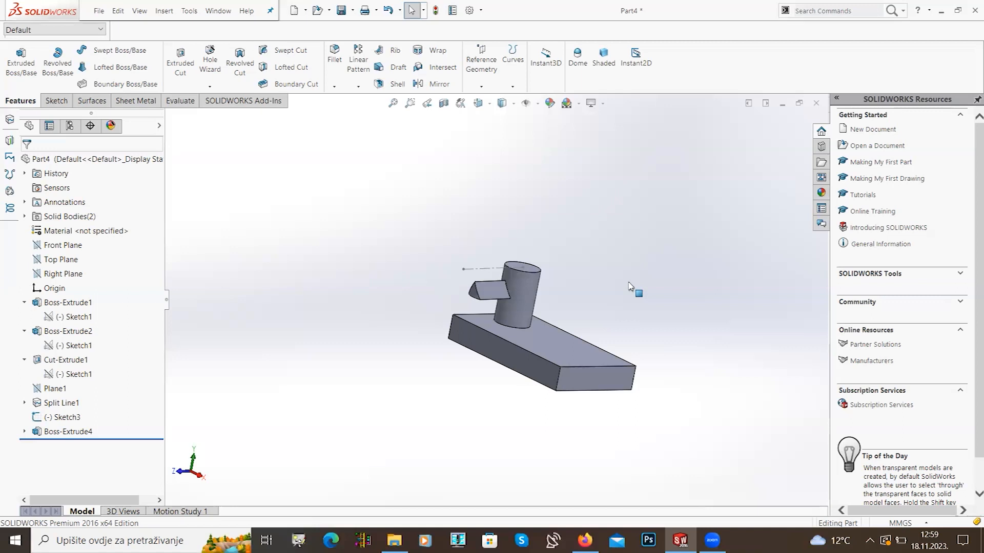
Step: Close the part document without saving its changes
click(817, 104)
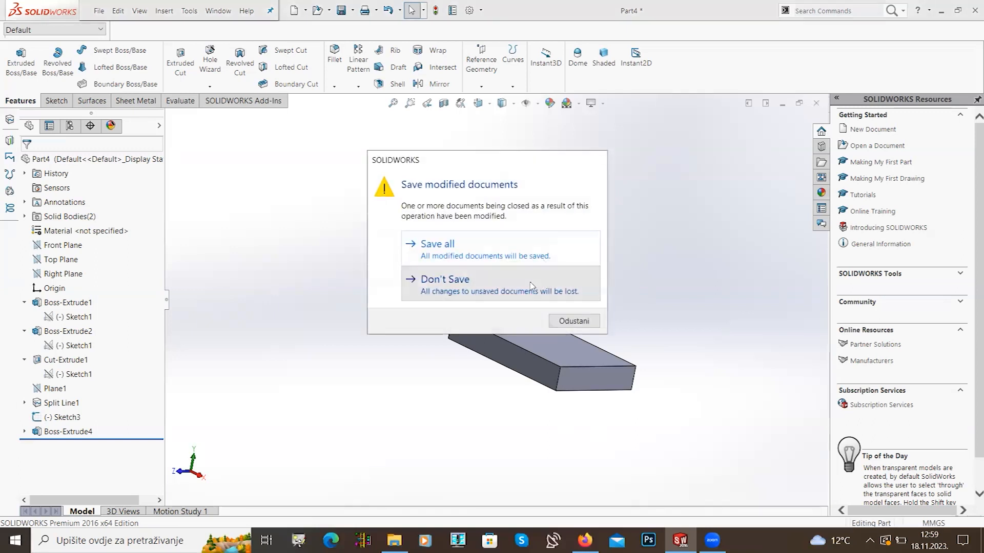
click(530, 281)
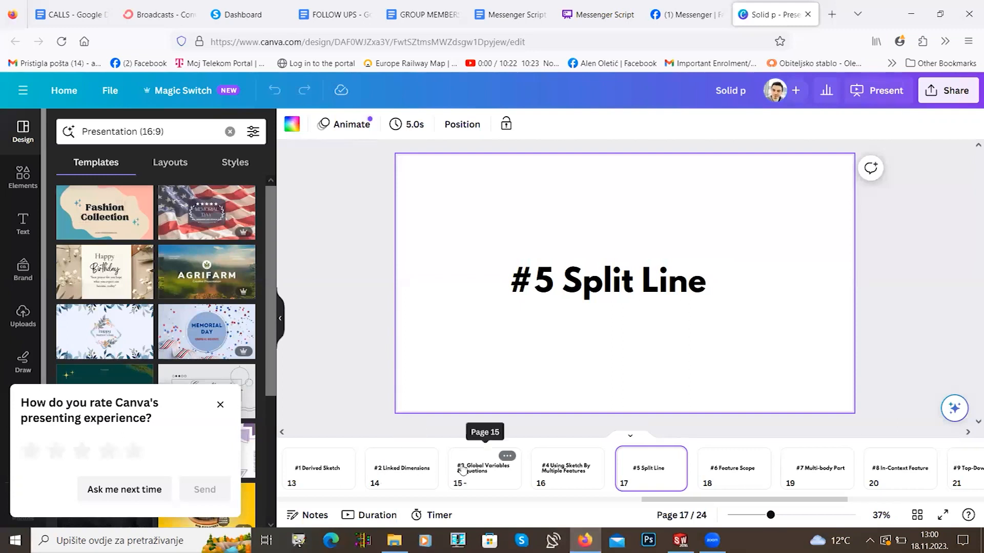
Step: Switch to the Canva presentation in the browser and show page 18, the "#6 Feature Scope" slide
scroll(401, 476, right, 2)
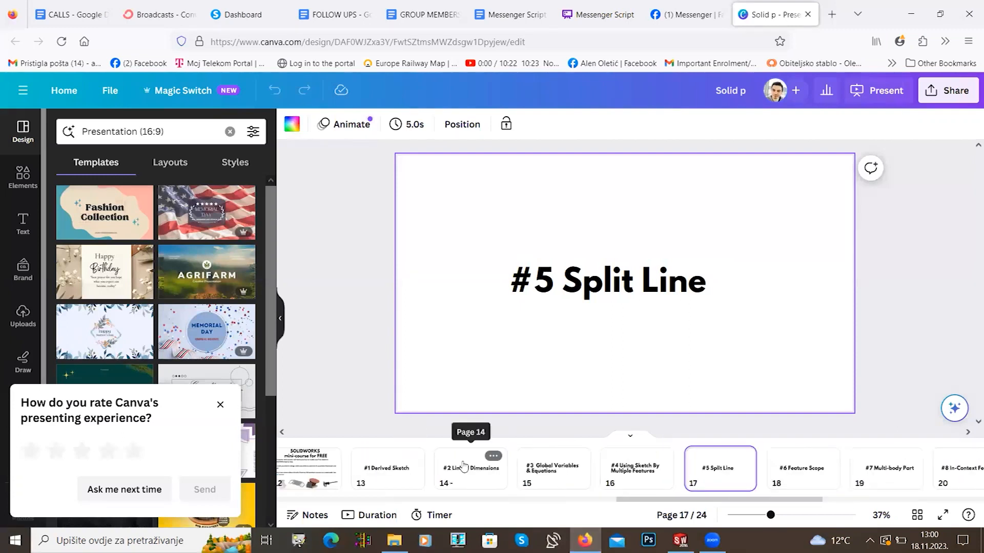
scroll(640, 477, right, 1)
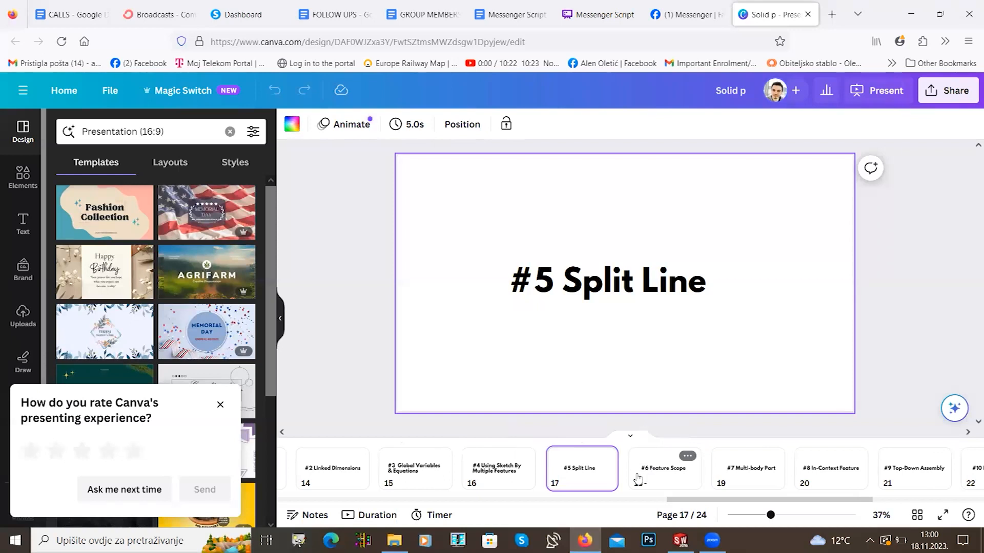
click(660, 478)
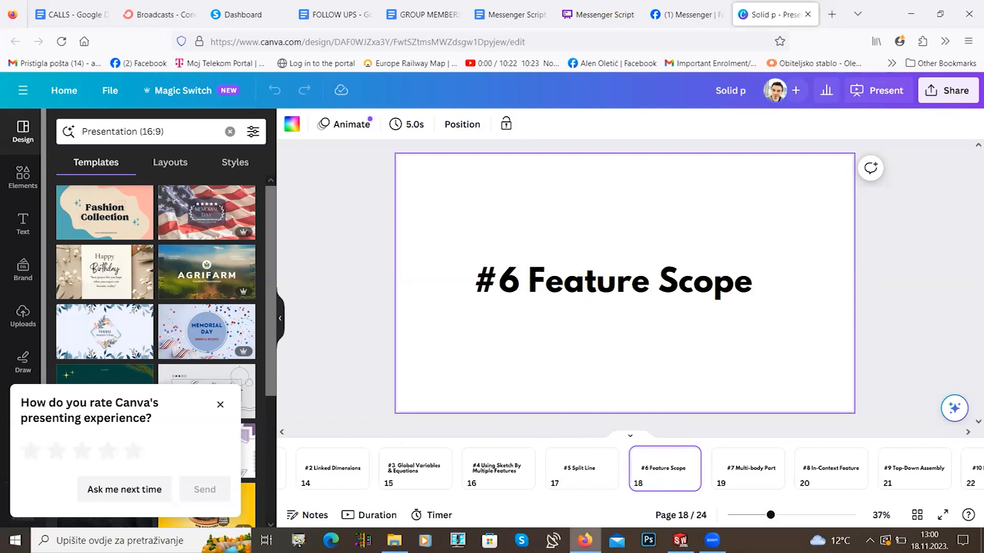
Step: Switch back to SOLIDWORKS and create a new part document
click(585, 541)
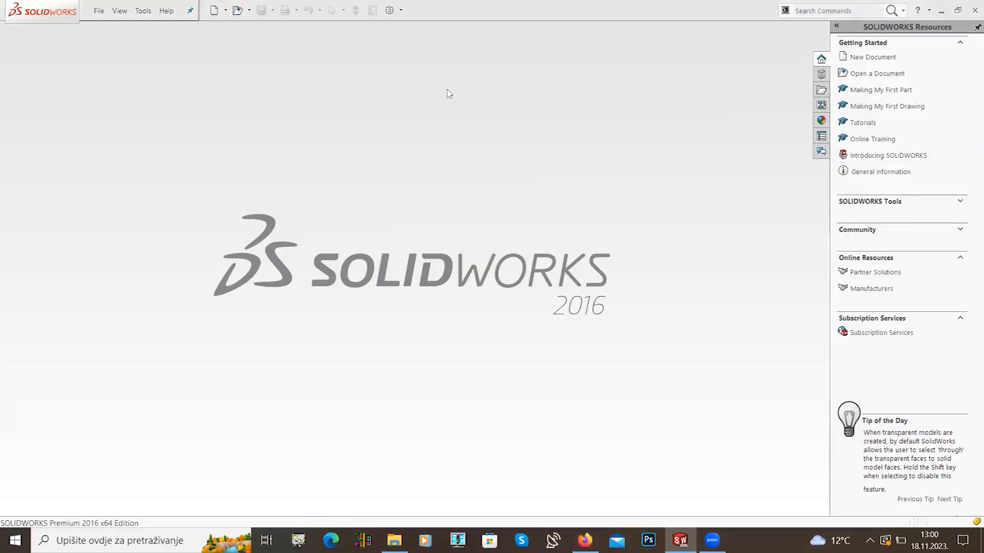
click(214, 11)
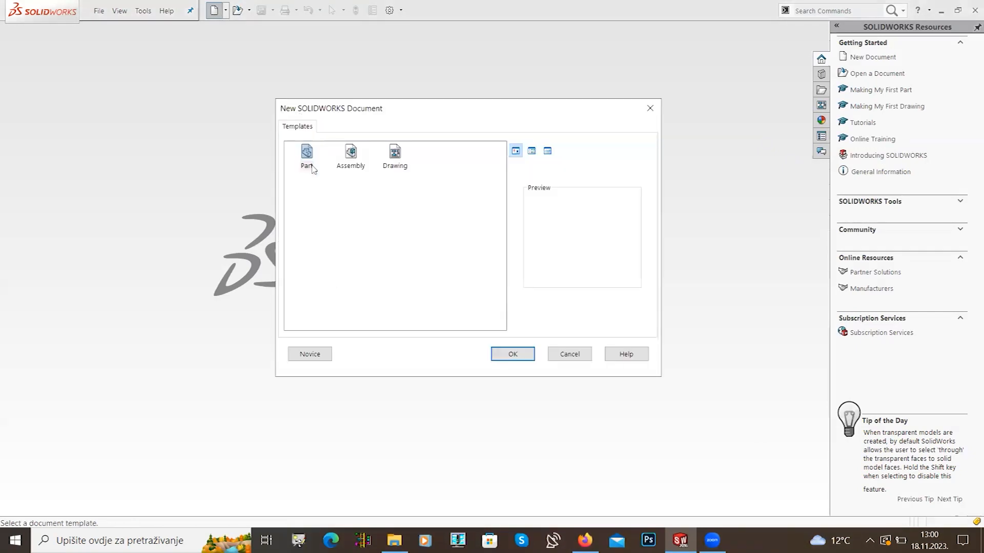
double_click(309, 163)
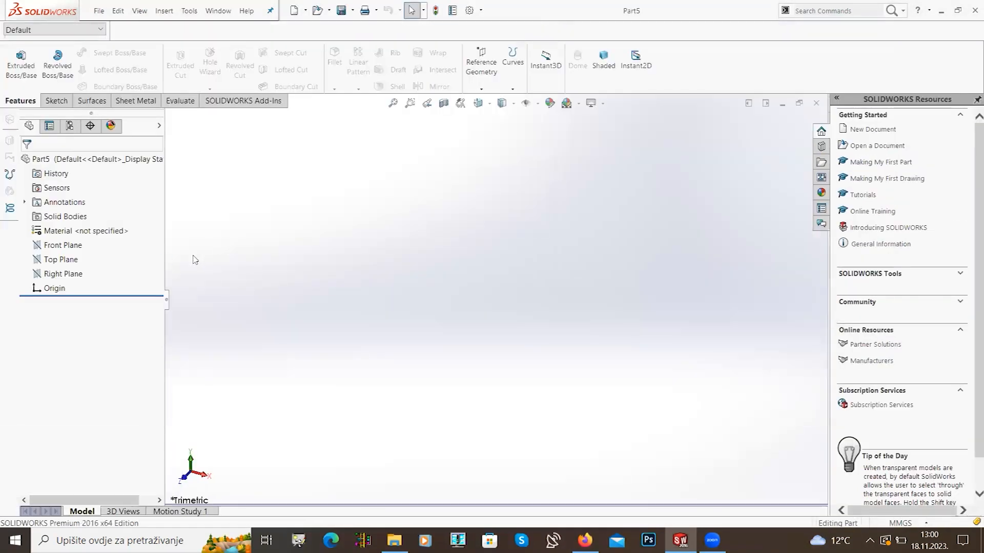
Step: Select the Front Plane of the new part for sketching
click(73, 246)
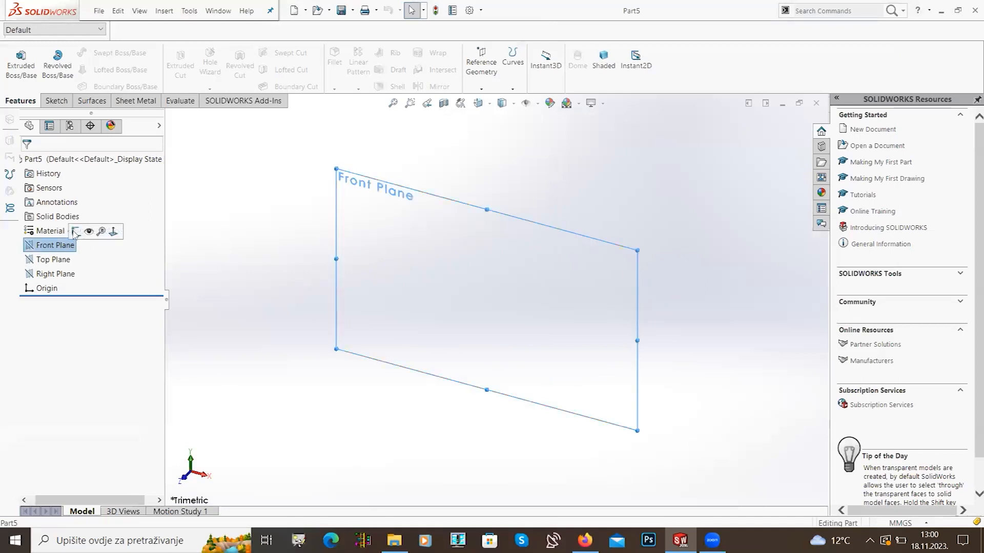
Step: Sketch a circle centred on the origin on the Front Plane and extrude it 10 mm as a blind boss
click(75, 232)
click(101, 52)
click(487, 300)
click(444, 226)
click(23, 100)
click(21, 64)
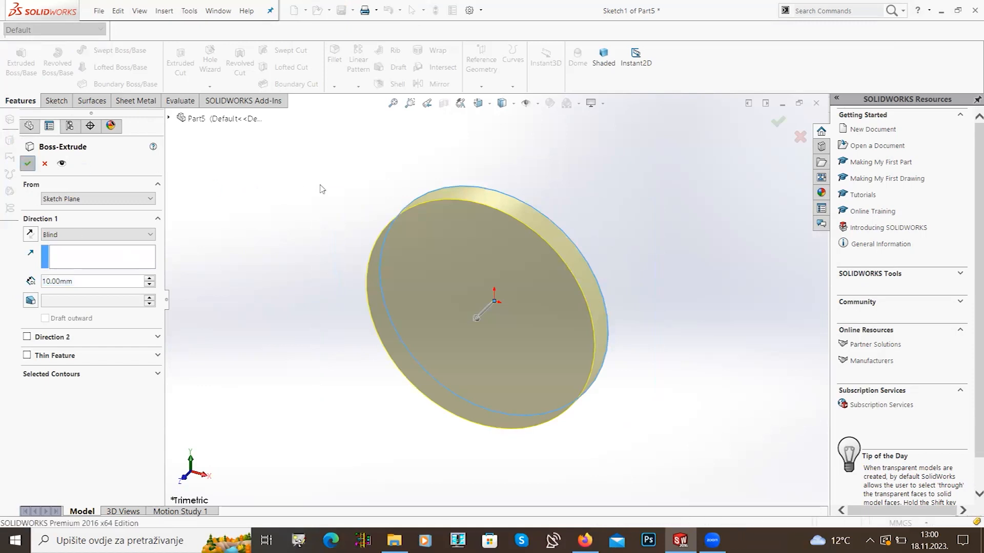
scroll(369, 218, up, 6)
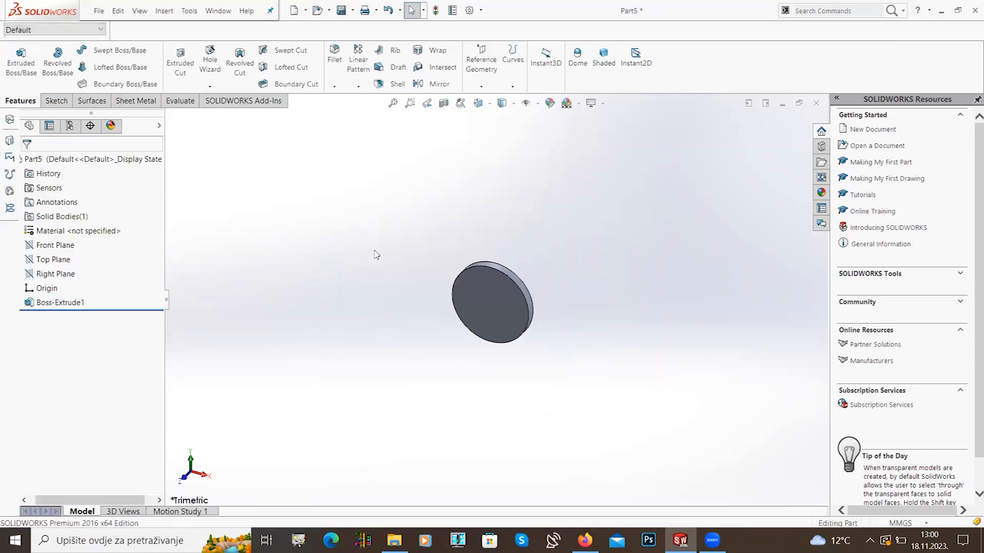
Step: Set up a linear pattern of the disc body using its cylindrical face as the direction, with the direction reversed
middle_drag(376, 255, 338, 193)
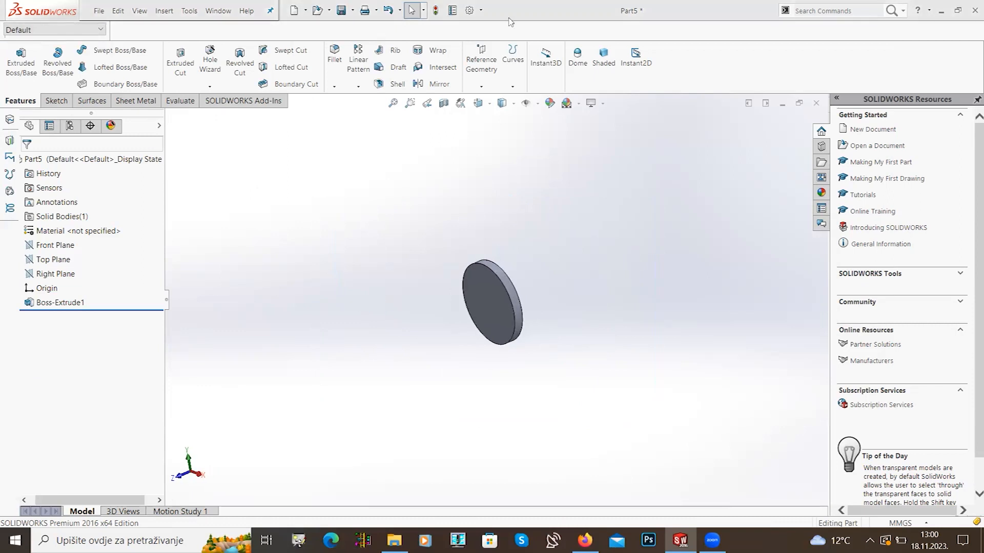
click(360, 88)
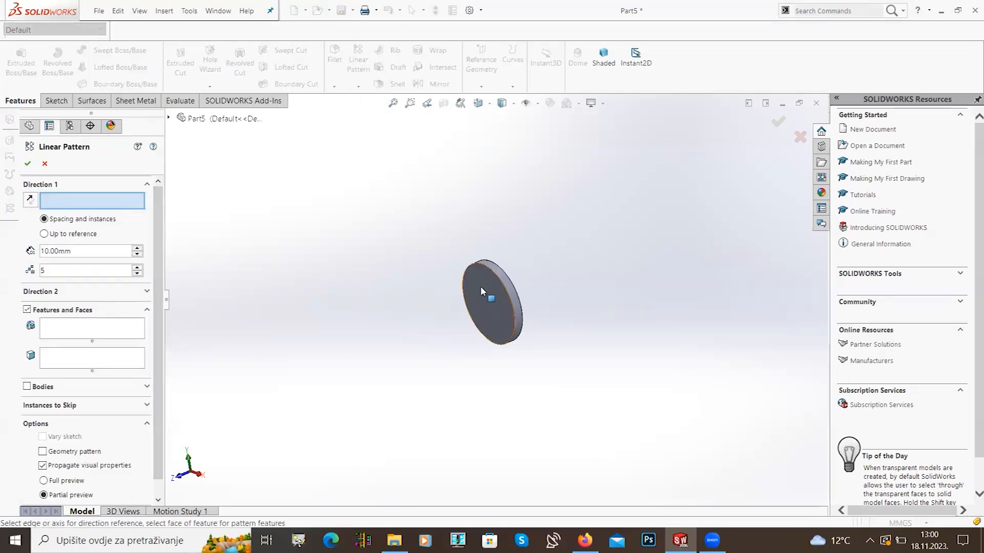
scroll(491, 286, down, 4)
click(521, 276)
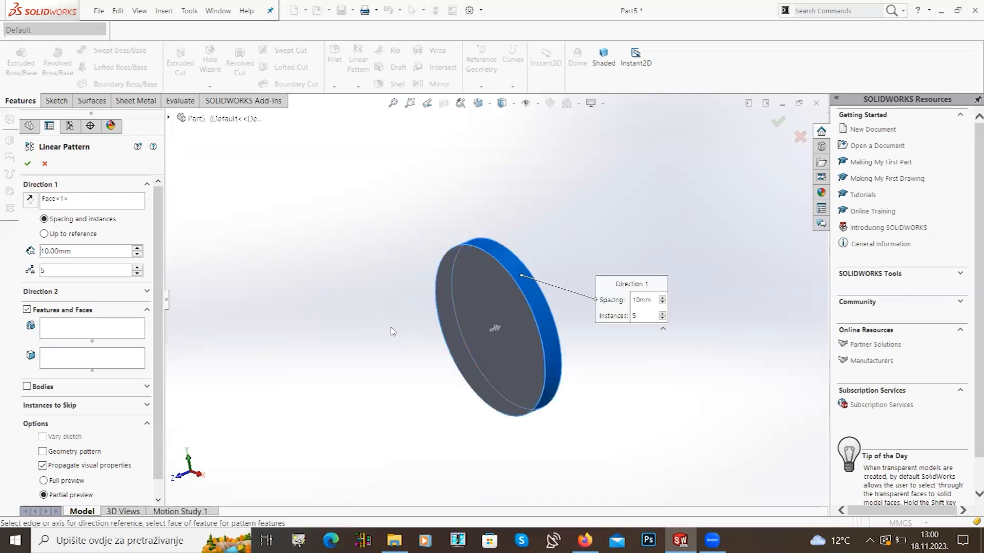
click(31, 200)
click(43, 387)
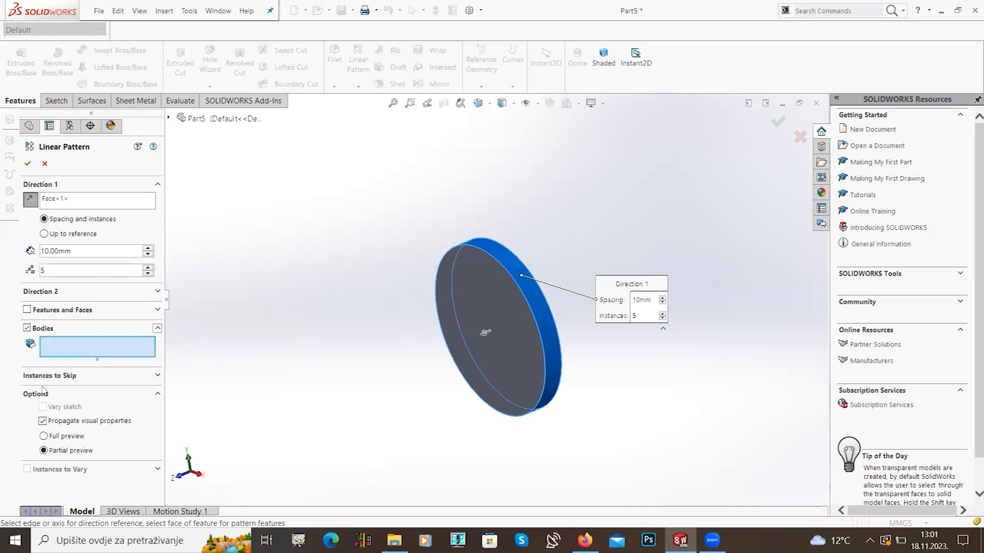
click(503, 314)
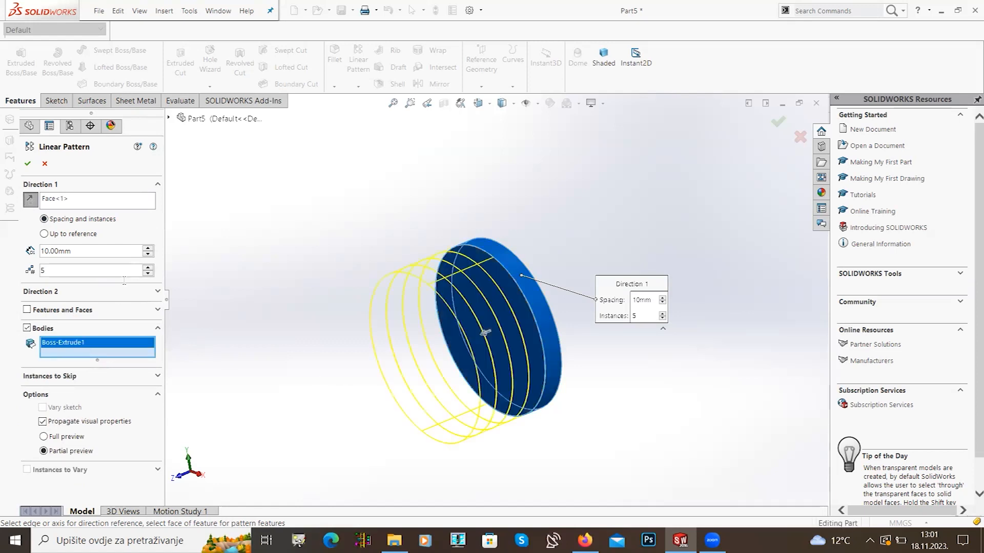
Step: Set the linear pattern spacing to 50 mm with 5 instances and complete the pattern
click(149, 249)
click(150, 249)
click(149, 250)
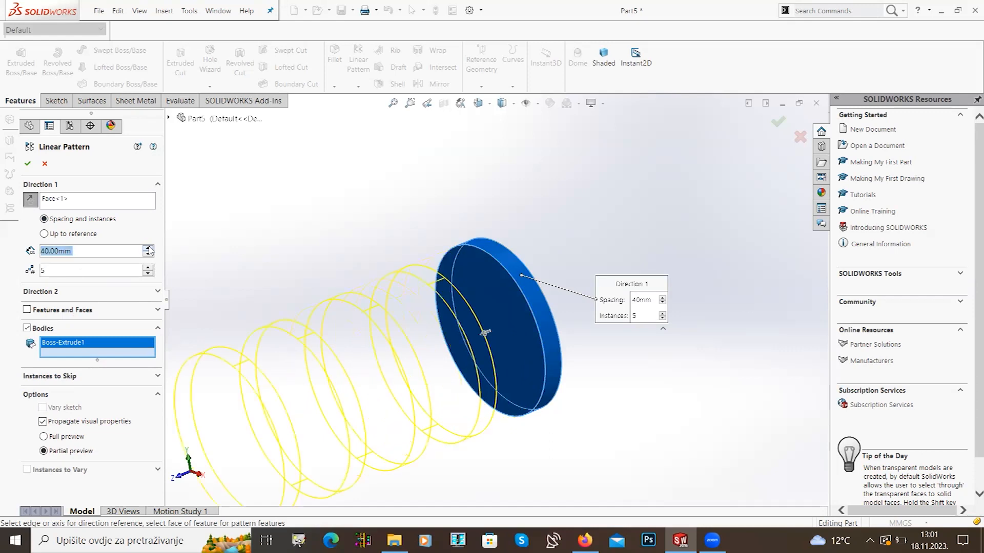
click(150, 250)
scroll(367, 340, up, 5)
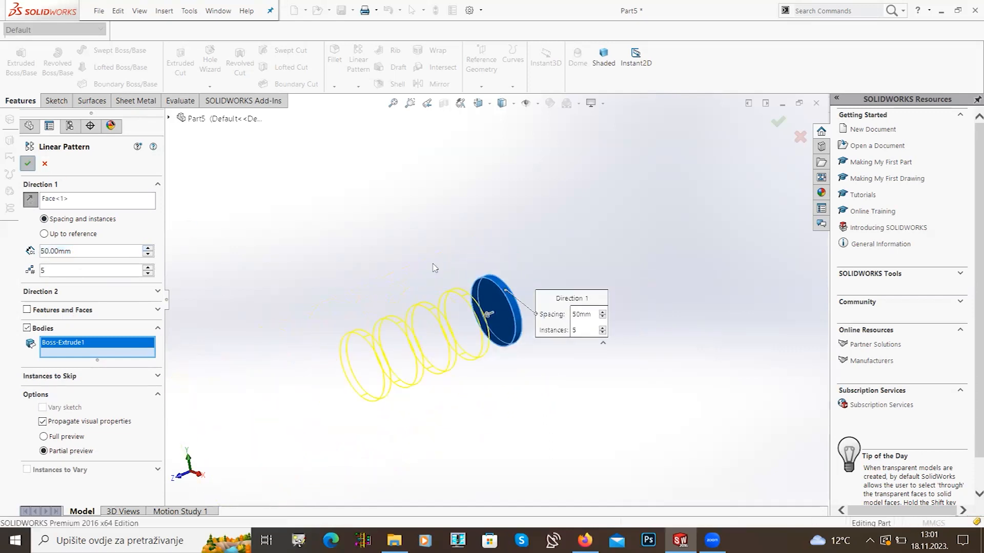
key(Return)
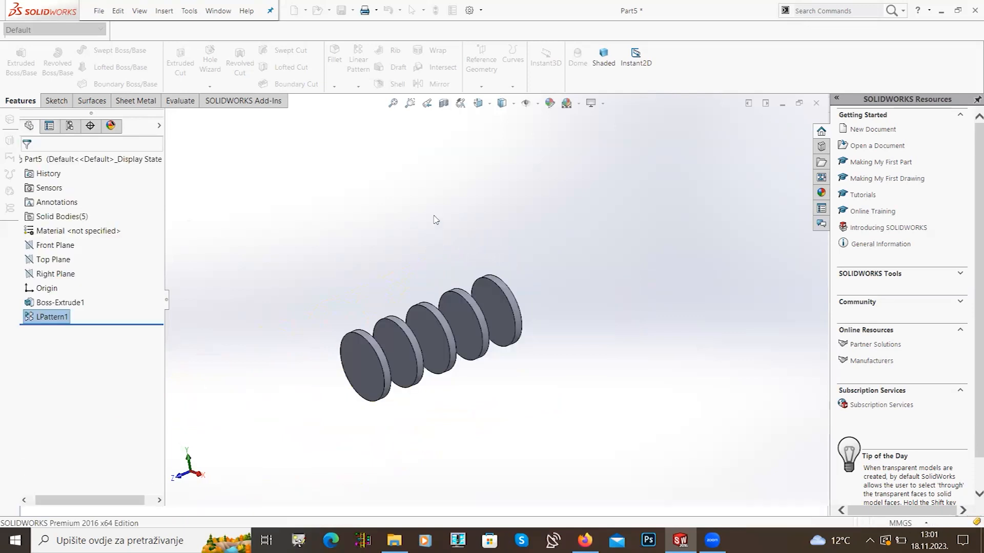
Step: Examine the row of patterned discs from both sides and inspect individual disc faces
middle_drag(347, 366, 288, 358)
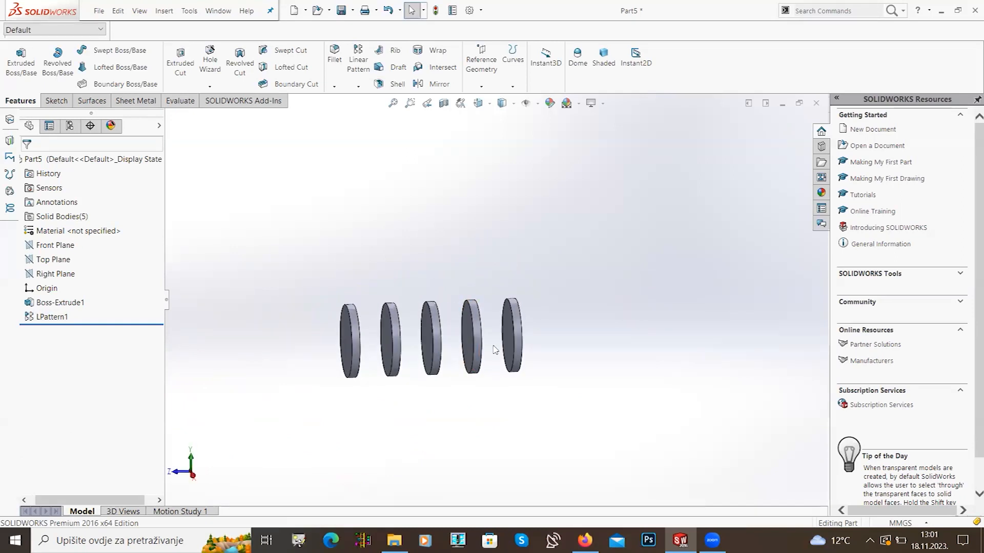
scroll(409, 341, down, 2)
middle_drag(421, 343, 431, 346)
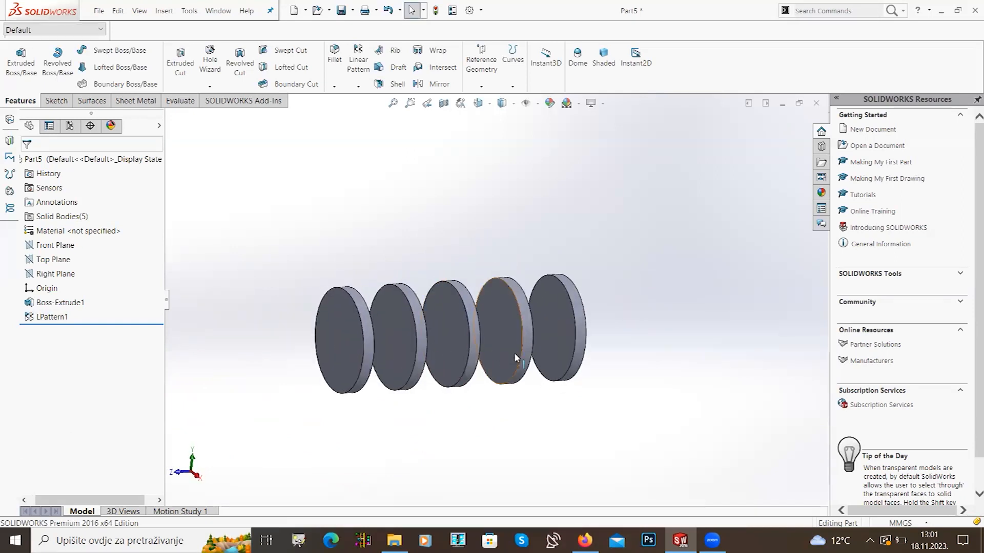
middle_drag(605, 360, 574, 328)
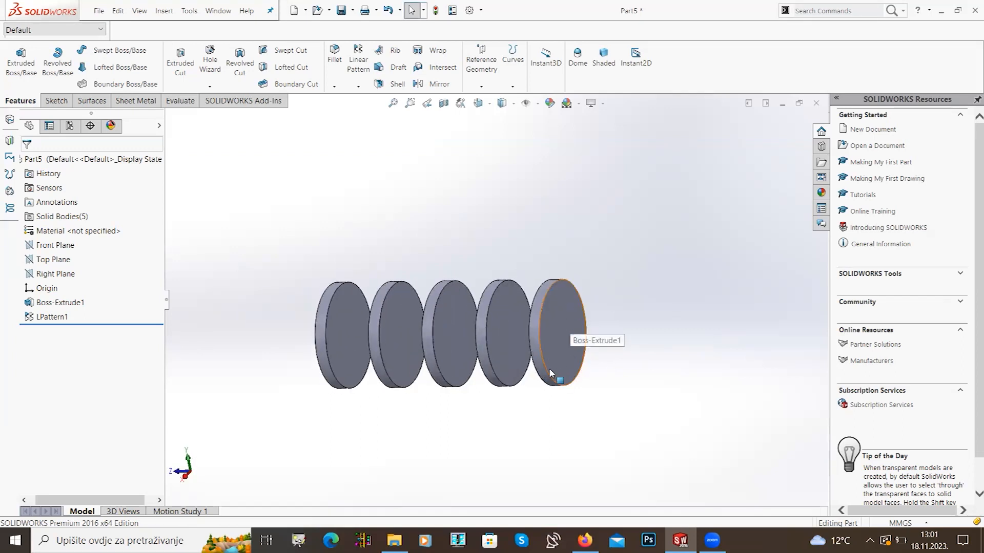
click(561, 318)
click(455, 419)
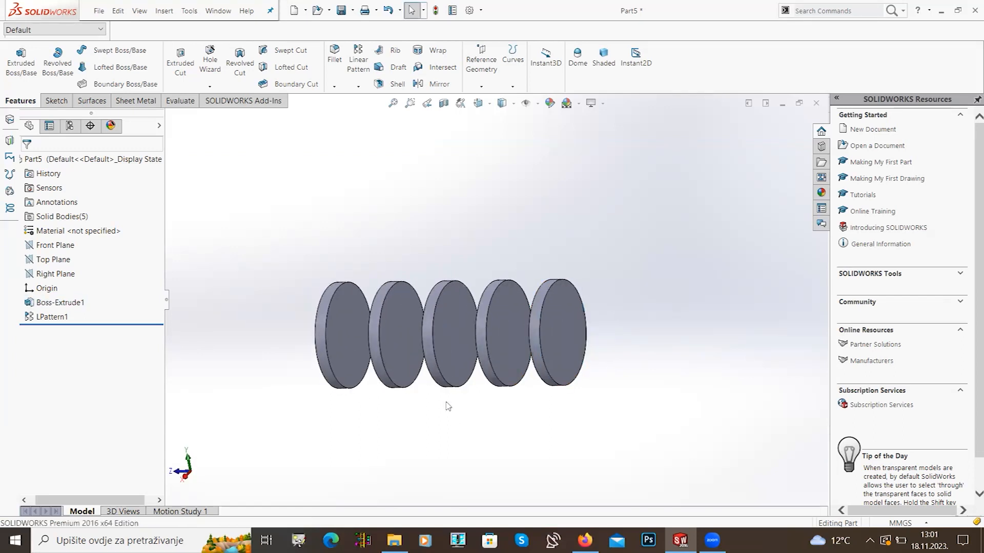
click(398, 329)
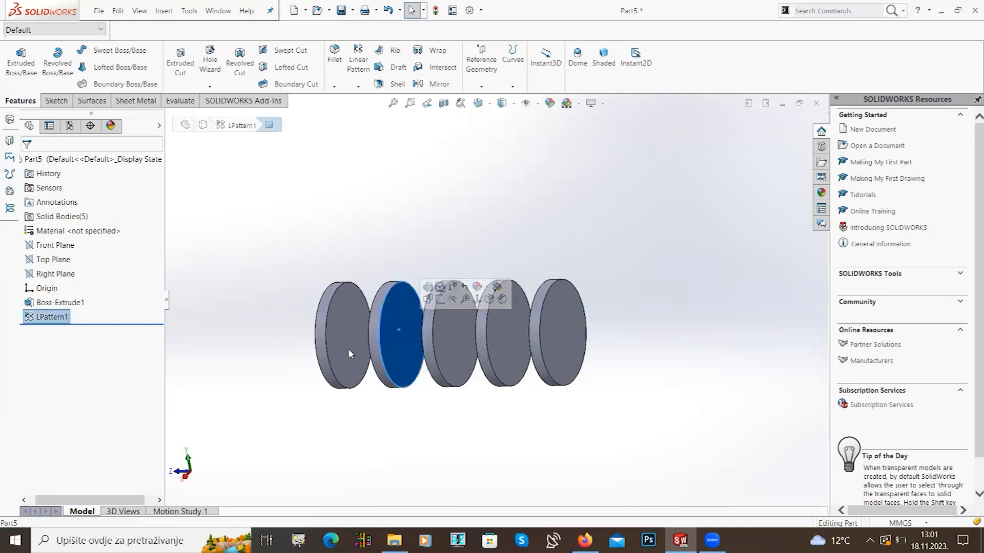
click(285, 370)
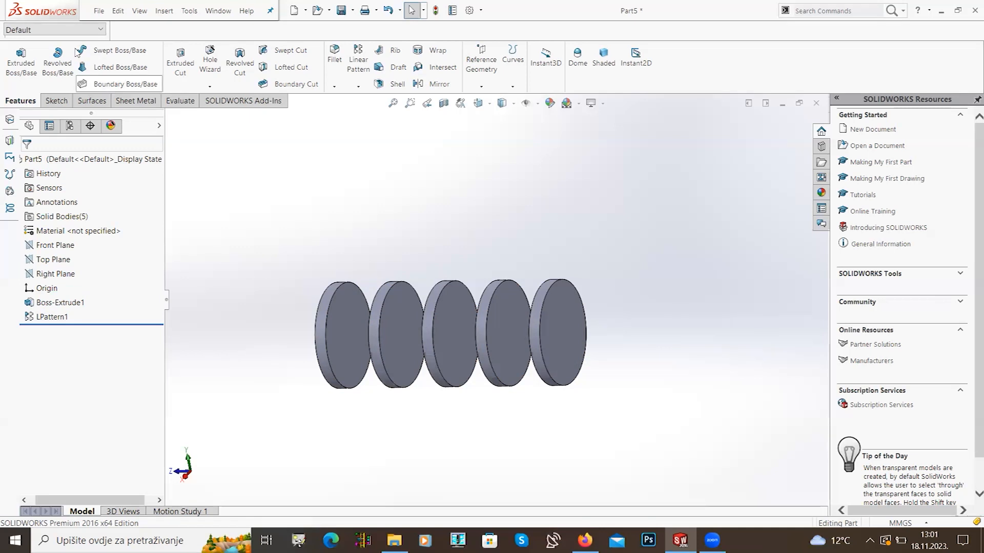
Step: Sketch a small centre rectangle at the origin on the outer flat face of the original disc
click(55, 101)
click(17, 60)
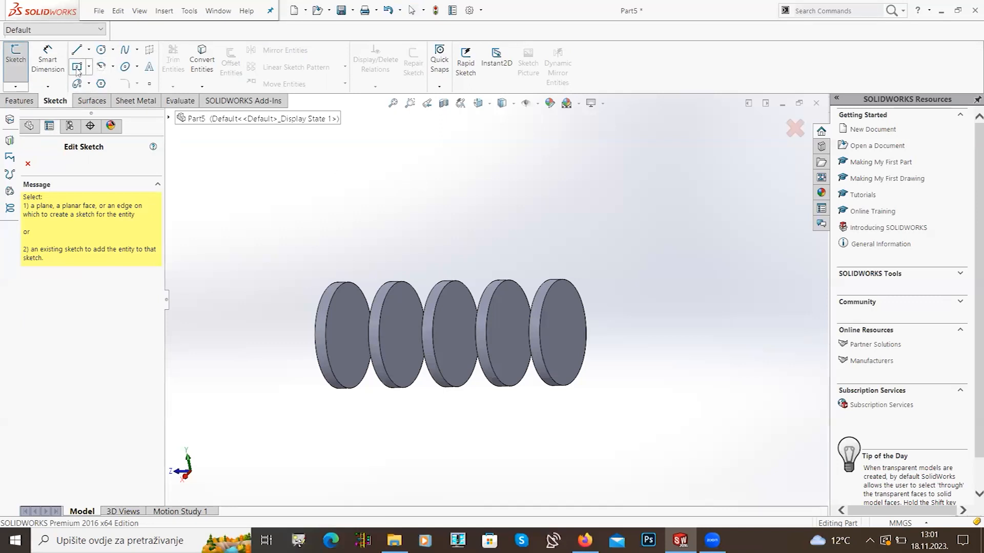
click(573, 351)
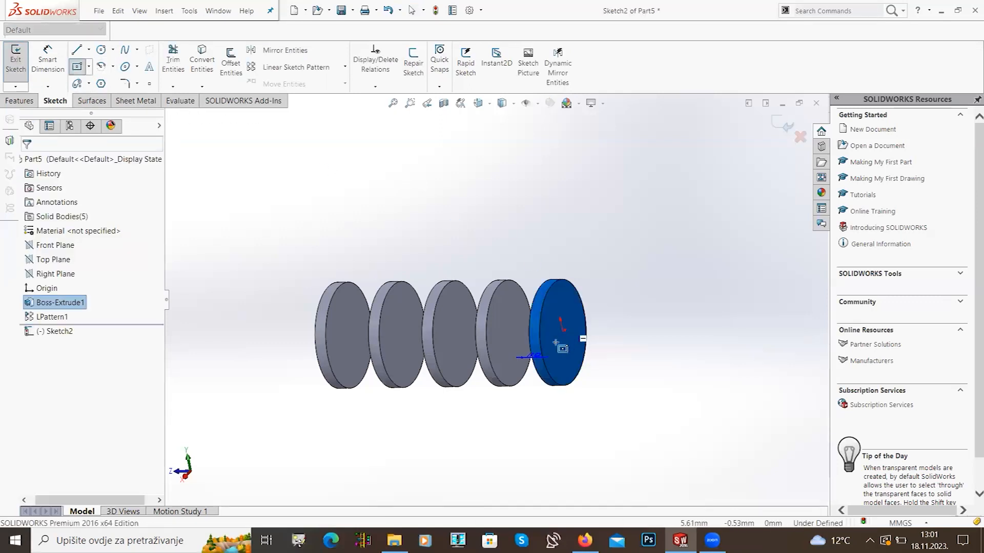
click(512, 409)
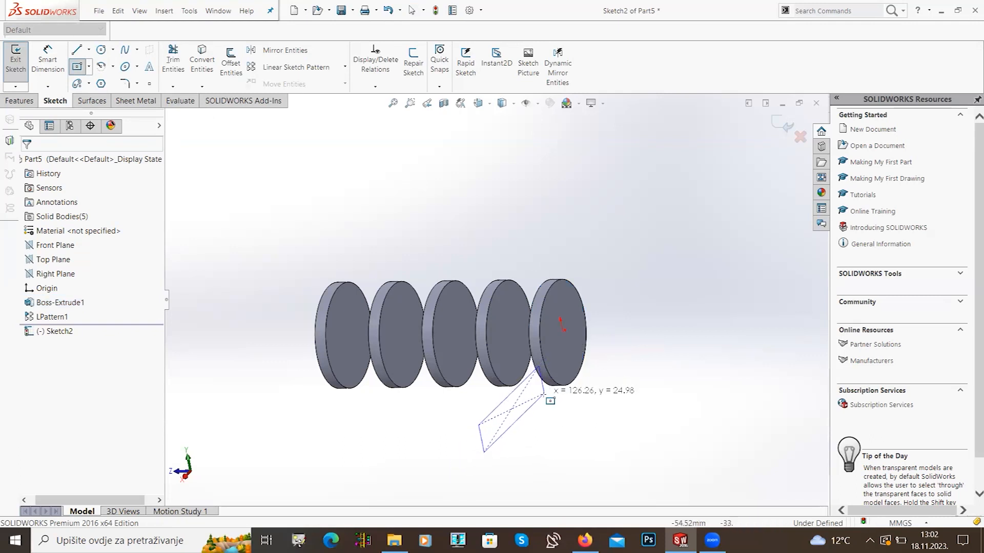
key(Escape)
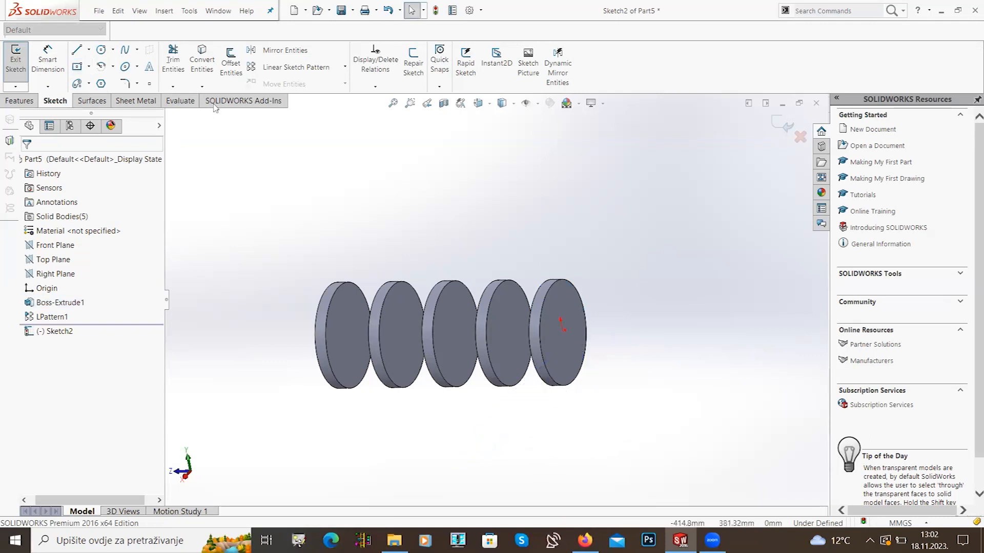
click(78, 67)
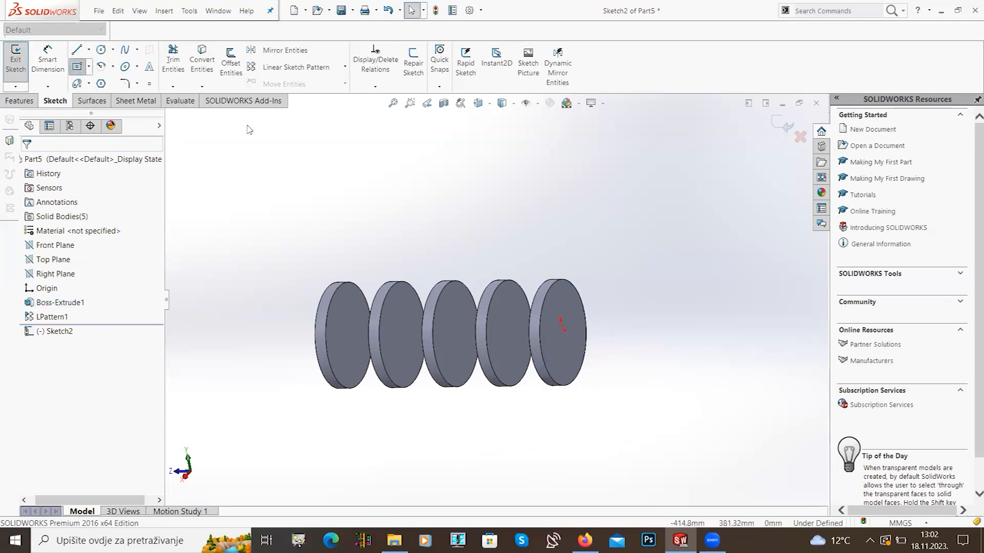
click(564, 330)
click(568, 308)
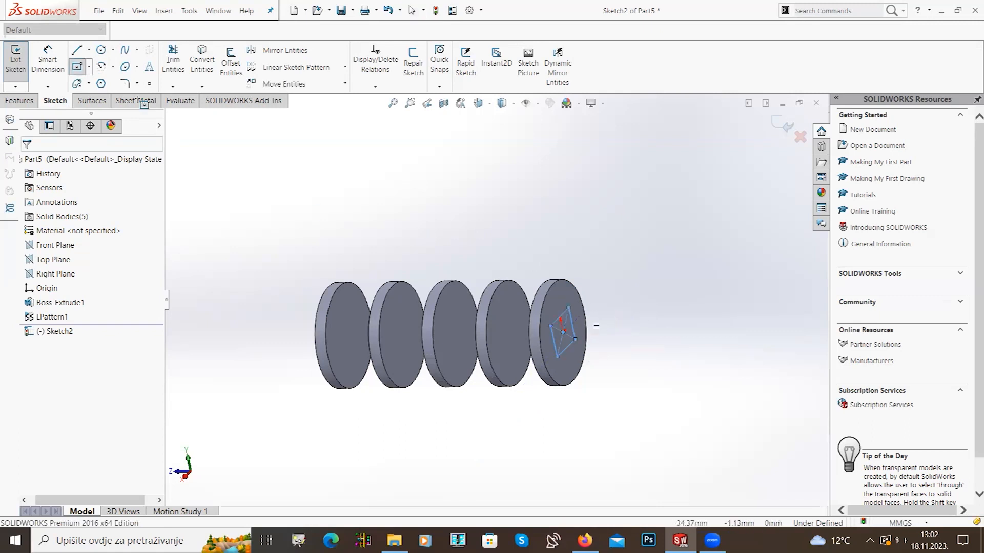
click(17, 69)
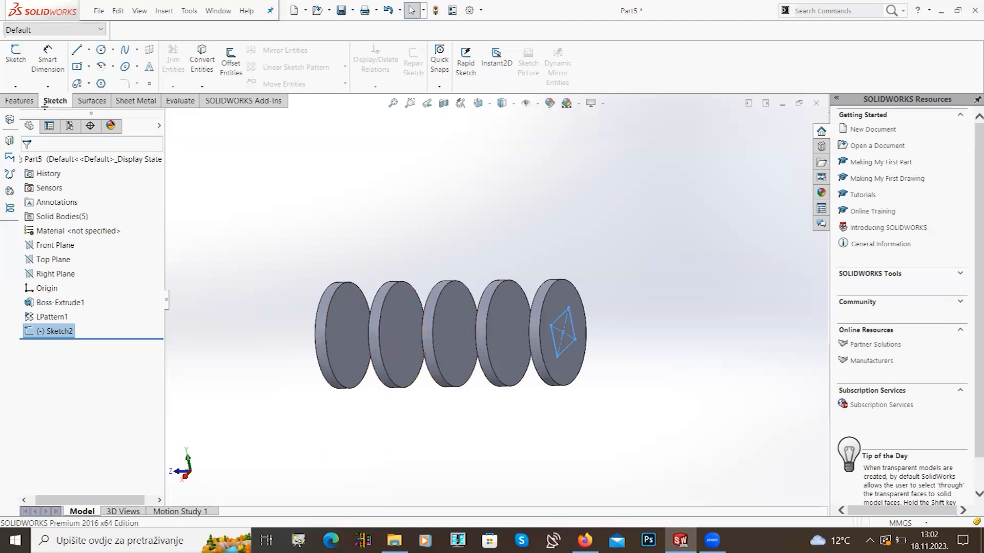
Step: Start an extruded cut from the rectangle sketch with the Through All end condition
click(20, 101)
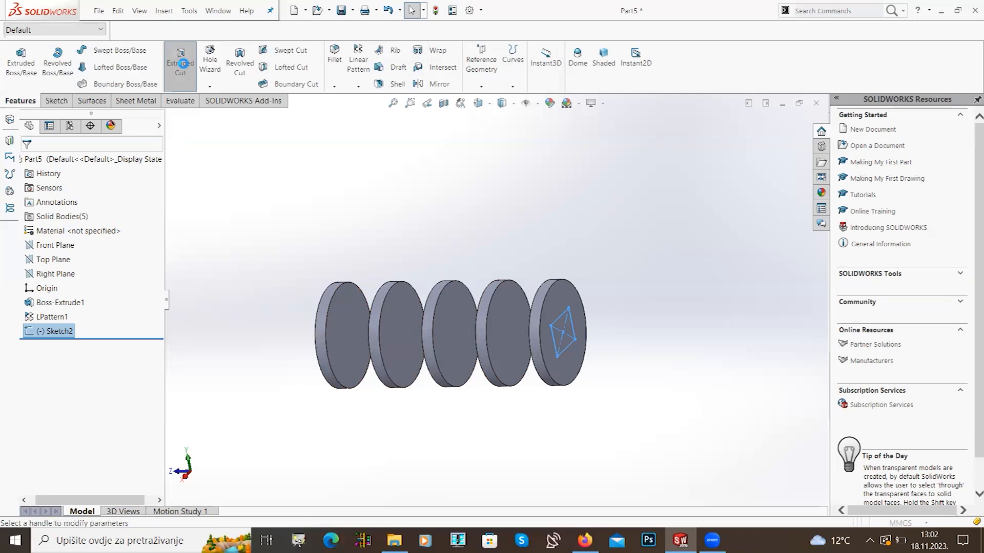
click(183, 63)
click(89, 236)
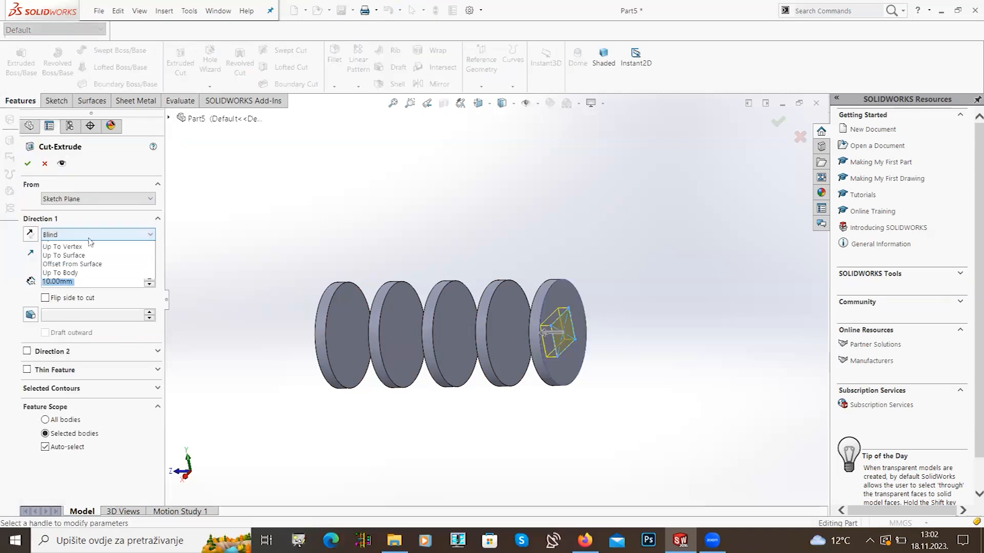
click(95, 258)
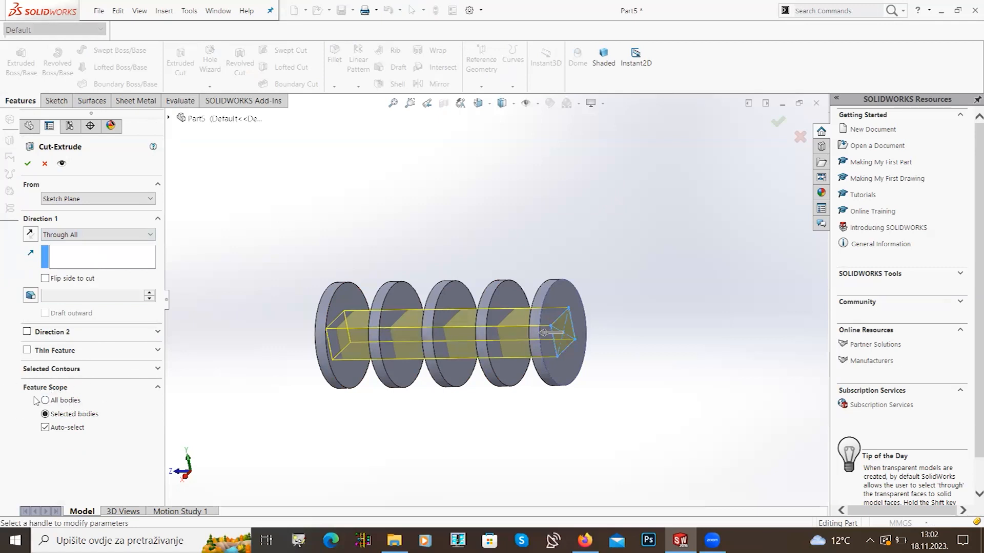
Step: Turn off automatic body selection, limit the cut to the original disc and the two discs farthest from it, and apply it
click(44, 428)
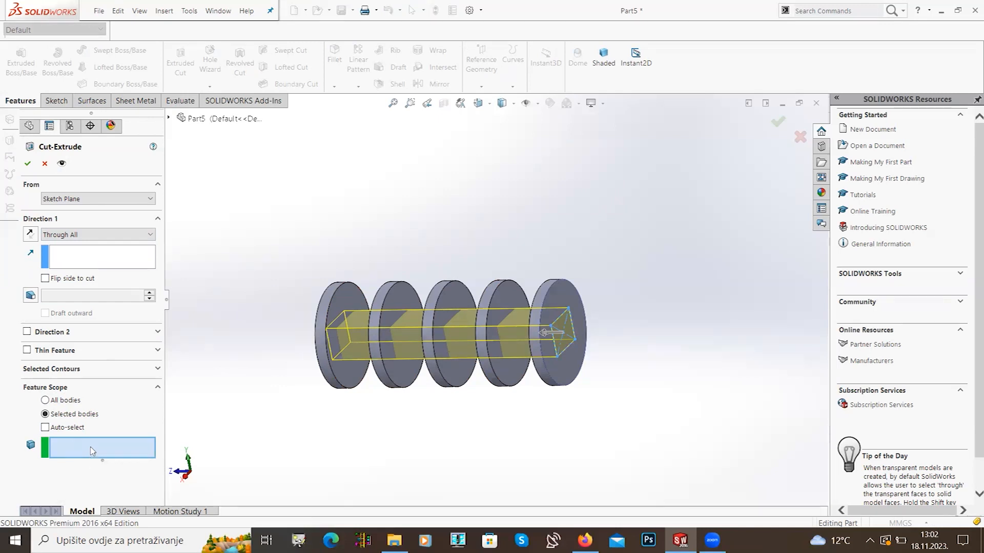
click(567, 298)
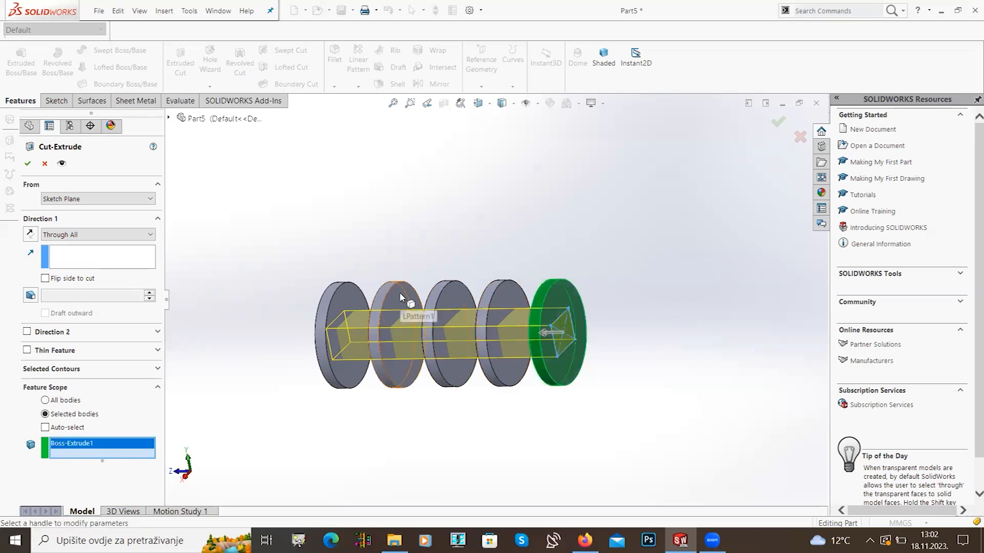
click(388, 354)
click(342, 357)
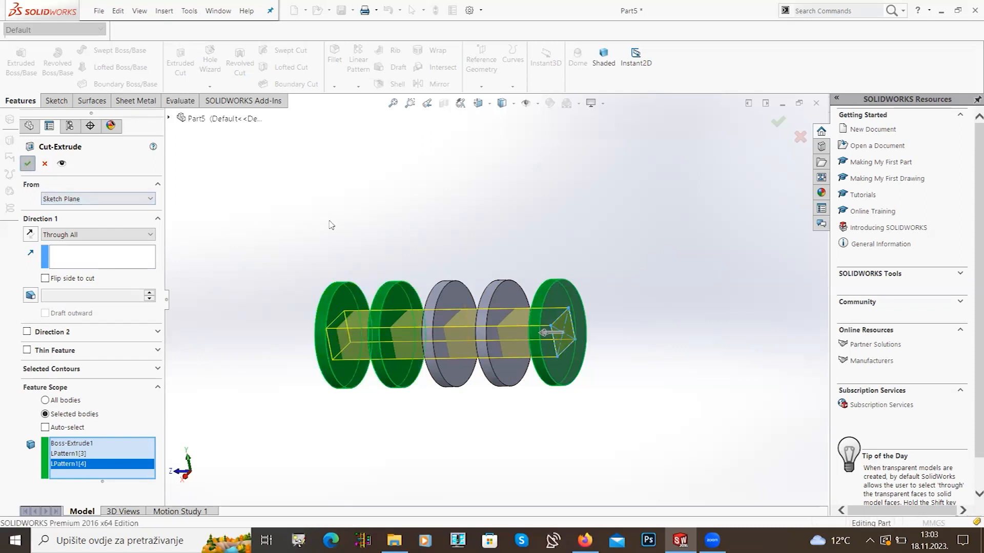
key(Return)
Step: Edit the rectangular cut so its feature scope includes only the second and fourth discs in the row
mouse_move(366, 382)
middle_down()
mouse_move(374, 386)
mouse_move(362, 395)
mouse_move(336, 334)
mouse_move(362, 381)
middle_up()
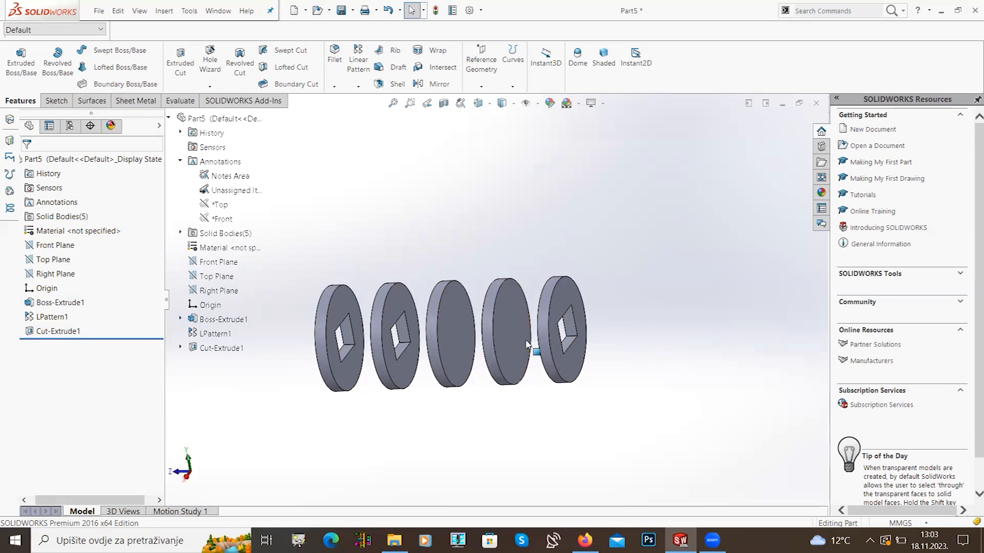
click(58, 331)
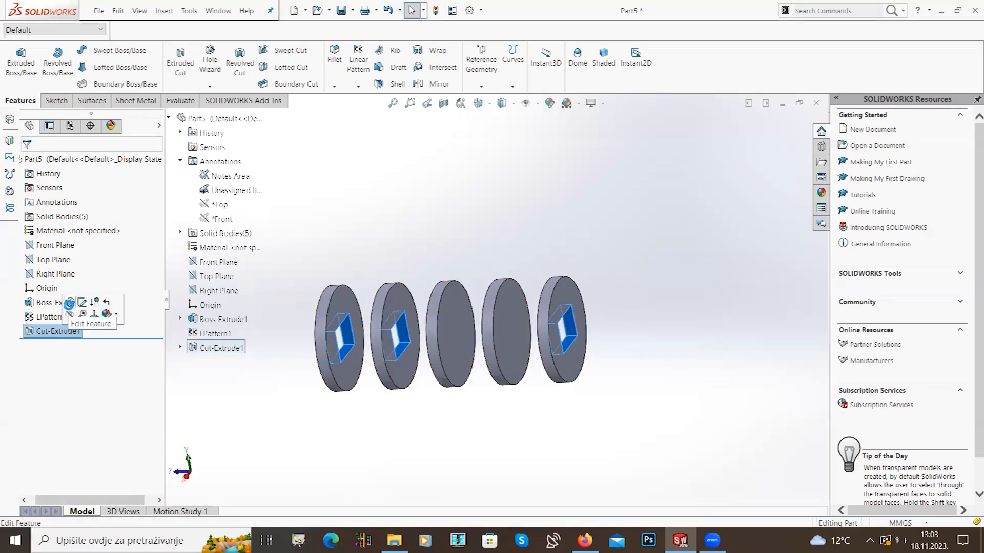
click(70, 303)
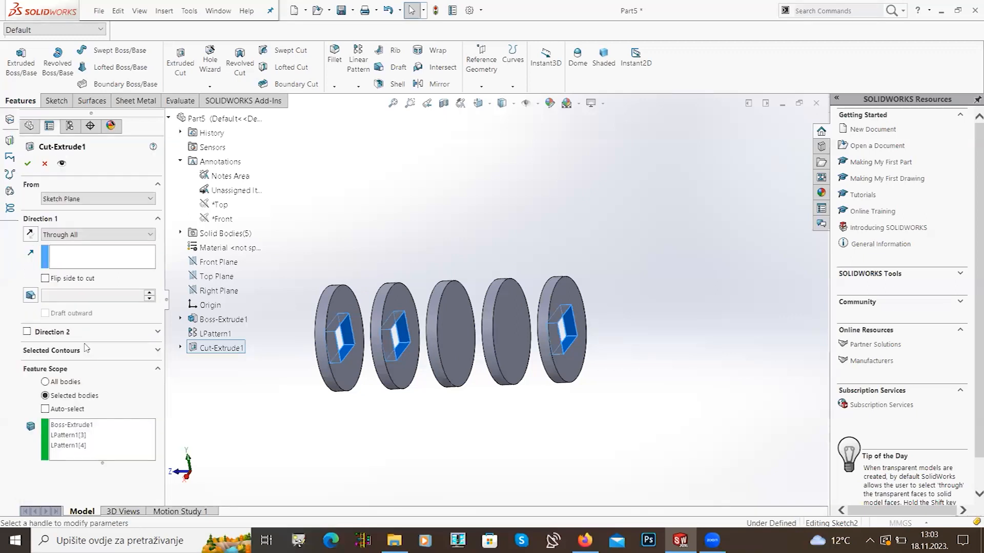
right_click(81, 435)
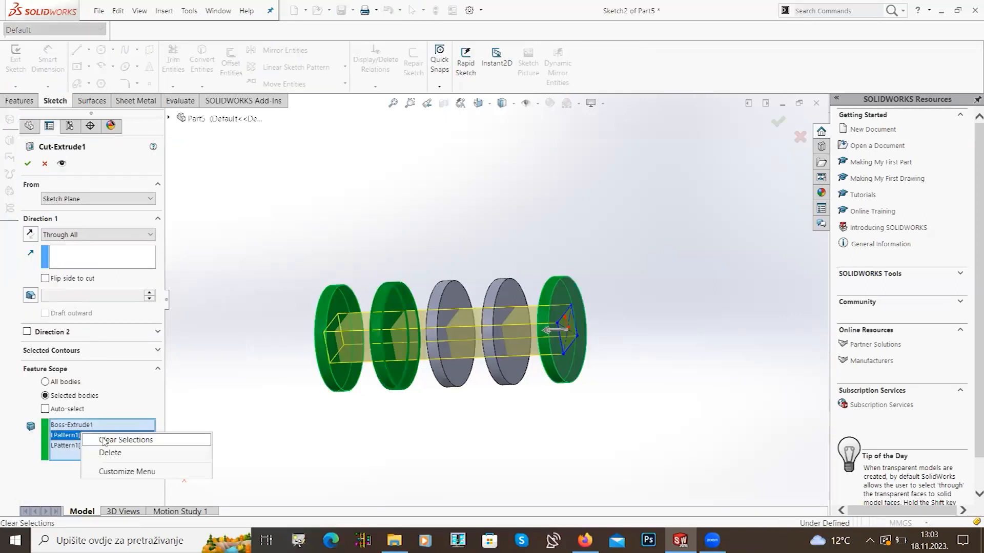
click(105, 439)
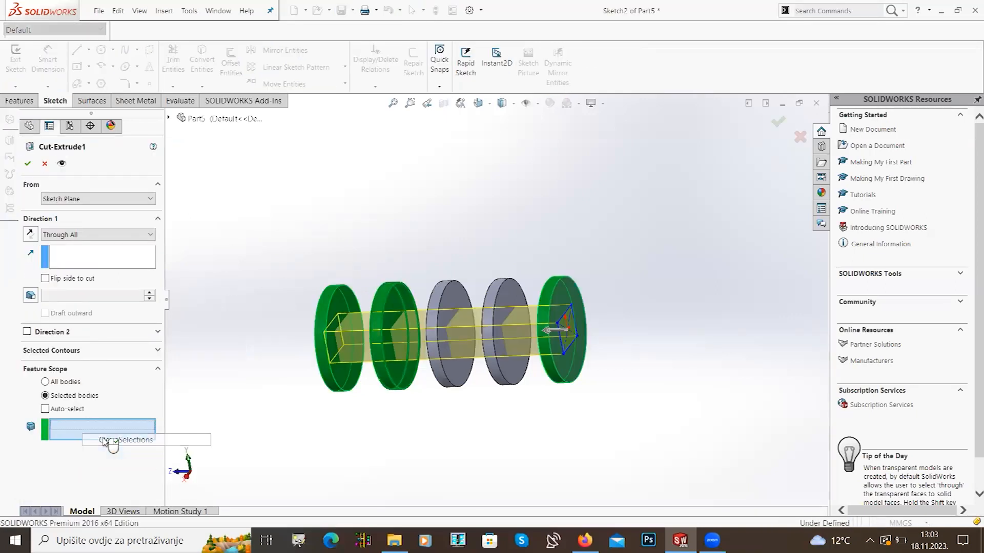
click(508, 299)
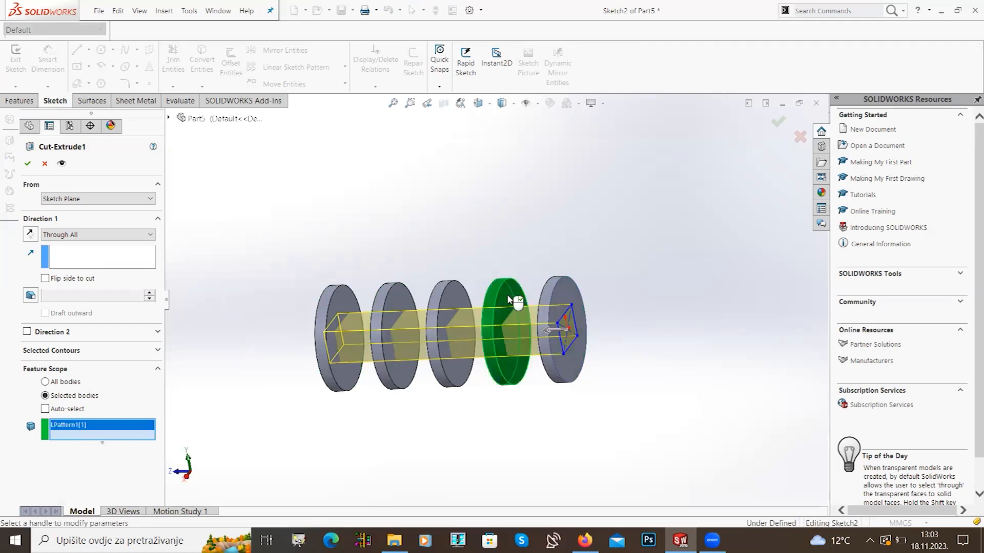
click(393, 294)
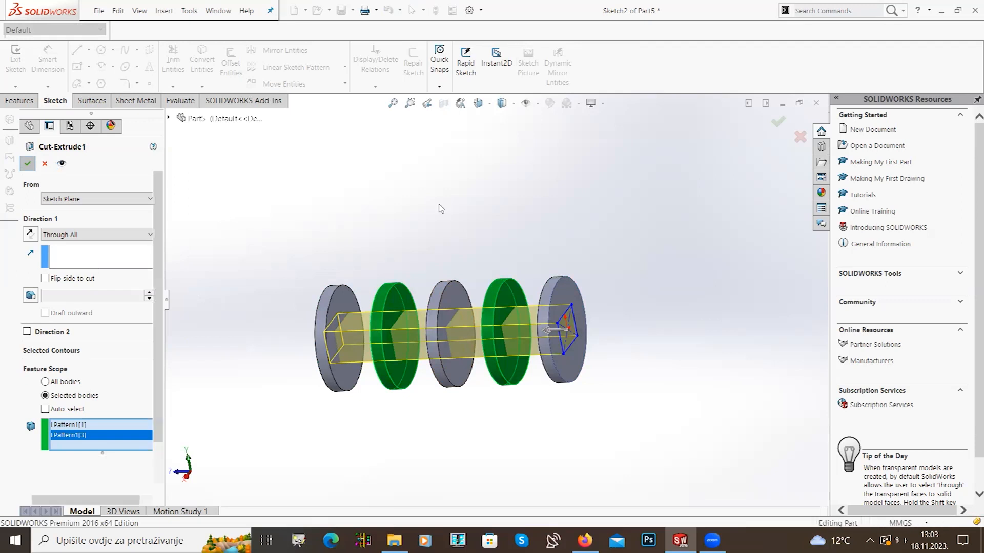
key(Return)
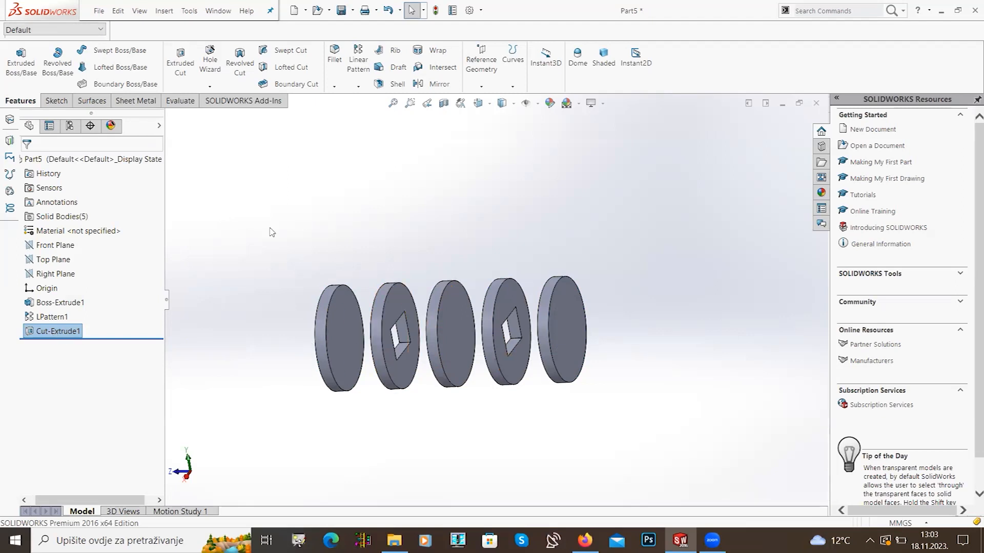
Step: Reopen the rectangular cut's definition to review the bodies in its feature scope, and close it without changes
click(57, 331)
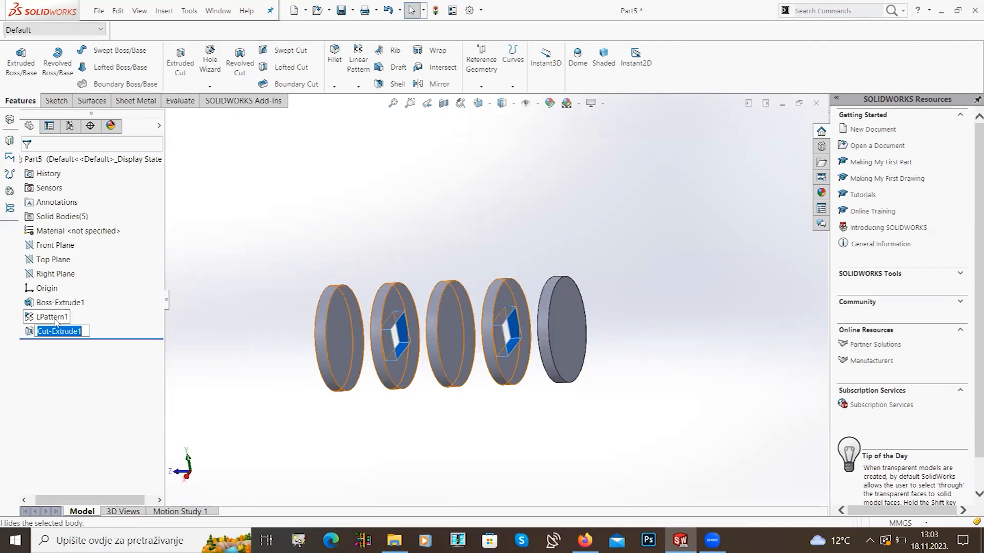
click(27, 332)
click(34, 303)
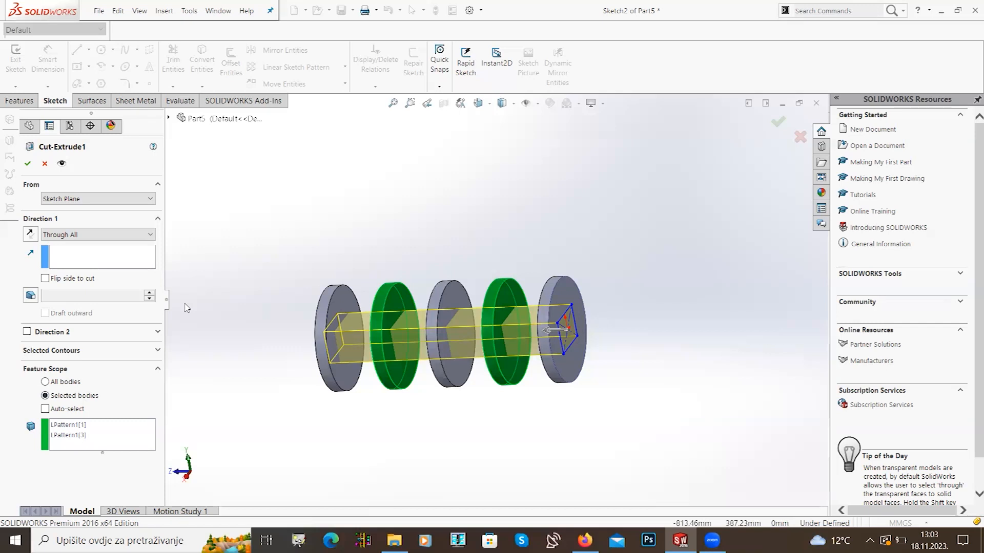
click(29, 164)
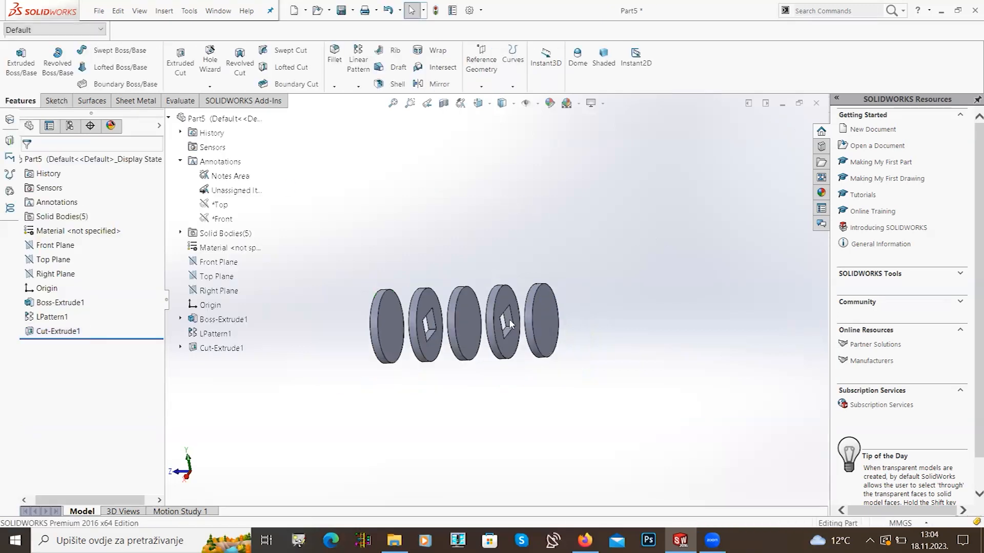
Step: Close the patterned disc part
scroll(510, 320, up, 3)
scroll(433, 325, down, 4)
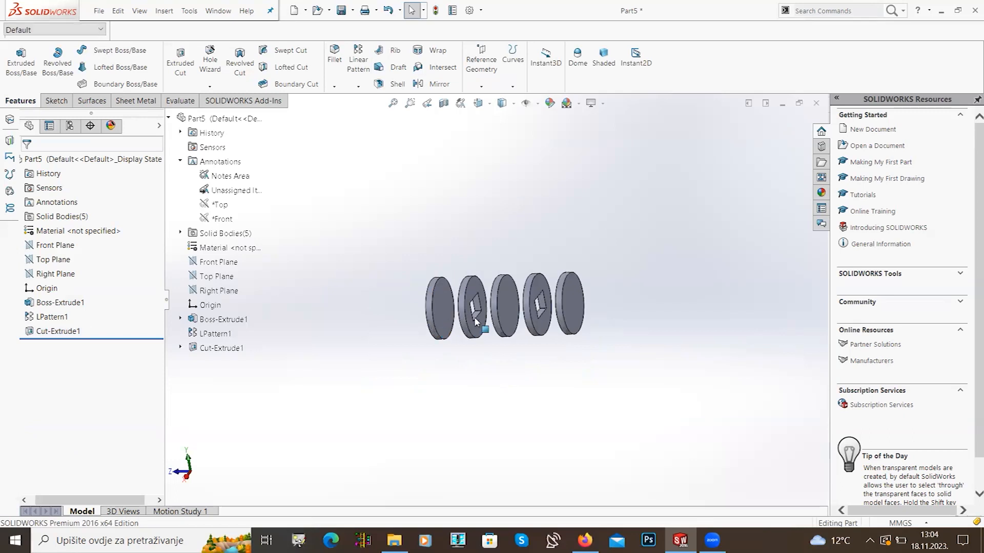
click(816, 103)
click(535, 294)
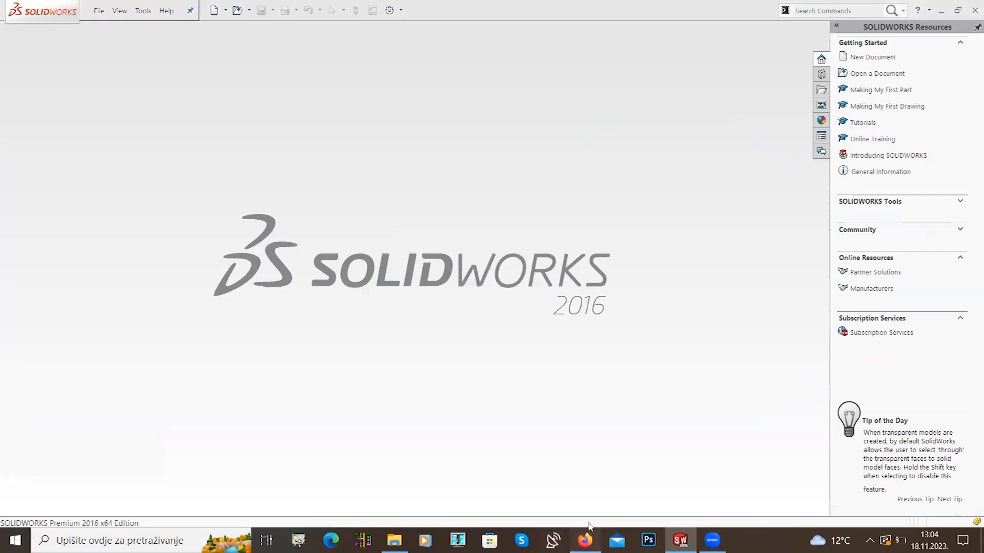
Step: Switch to the Canva presentation in Firefox and view the "#7 Multi-body Part" slide
key(alt+Tab)
click(744, 474)
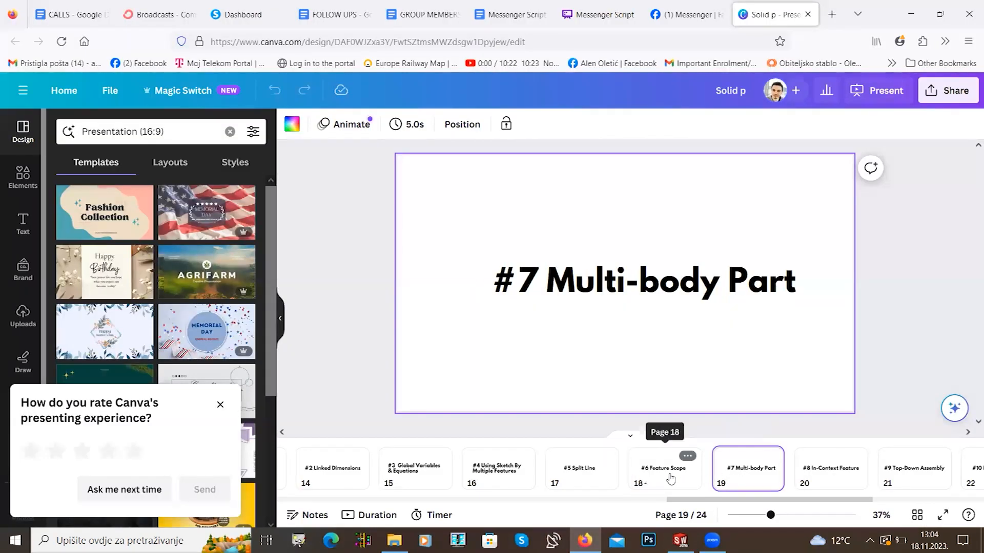
scroll(670, 479, right, 3)
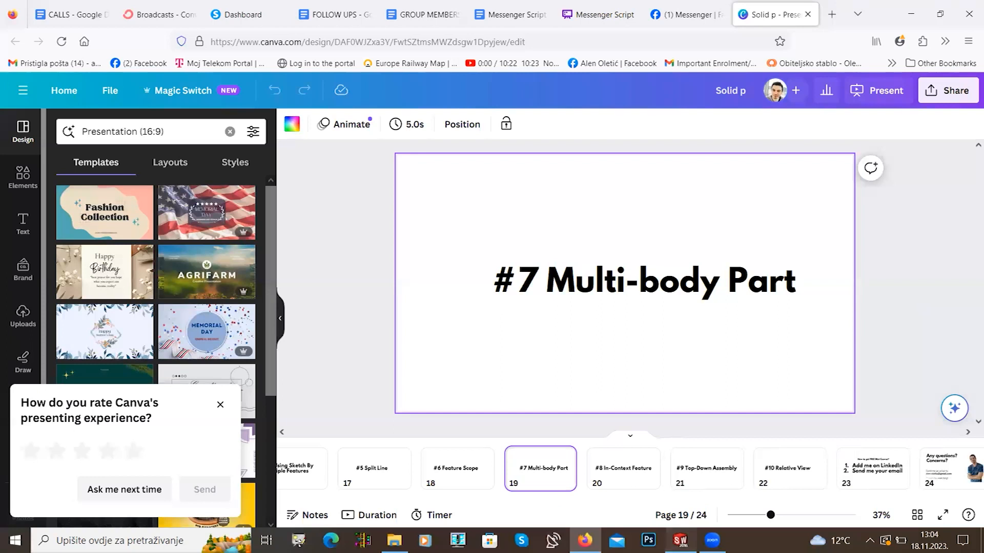
Step: Switch back to SOLIDWORKS and create a new document from the Part template
click(680, 543)
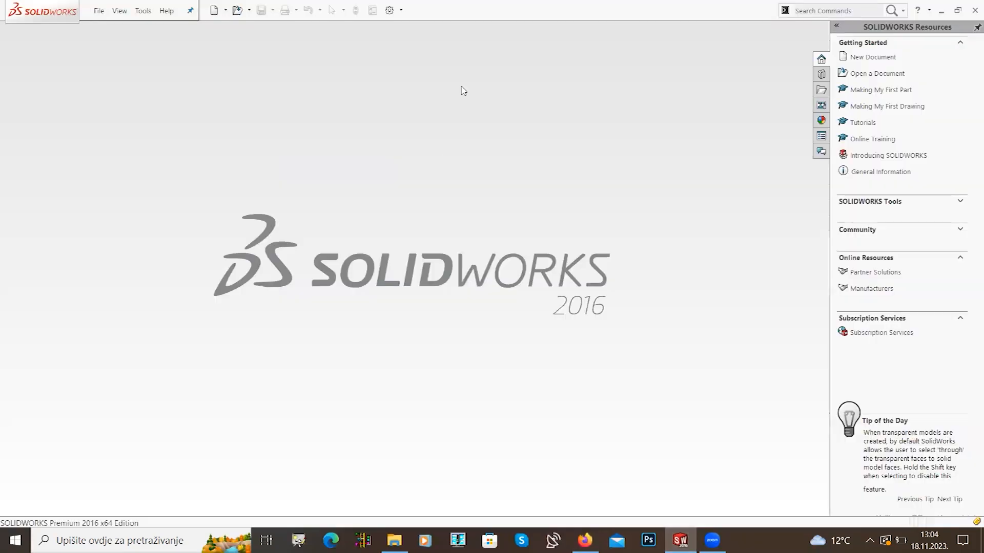
click(213, 11)
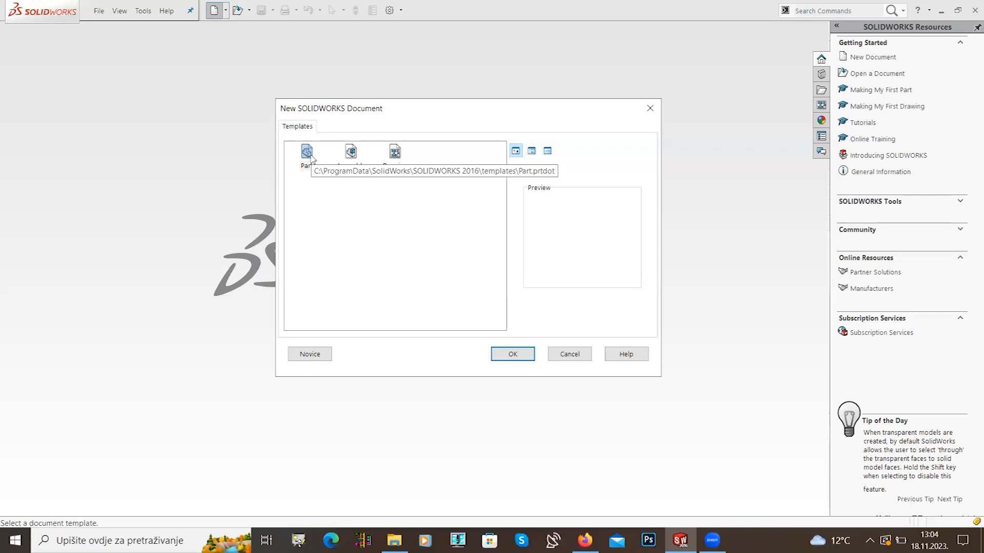
click(310, 155)
double_click(310, 156)
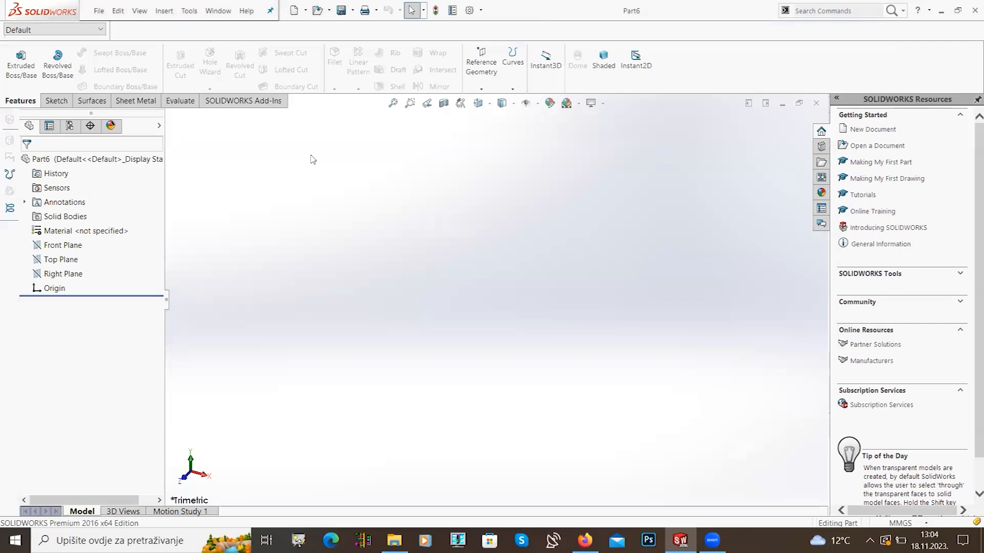
Step: Sketch four separate small circles on the Top Plane, arranged as the corners of a rectangle around the origin
click(75, 263)
click(101, 245)
click(101, 49)
click(429, 238)
click(429, 219)
click(588, 238)
click(604, 230)
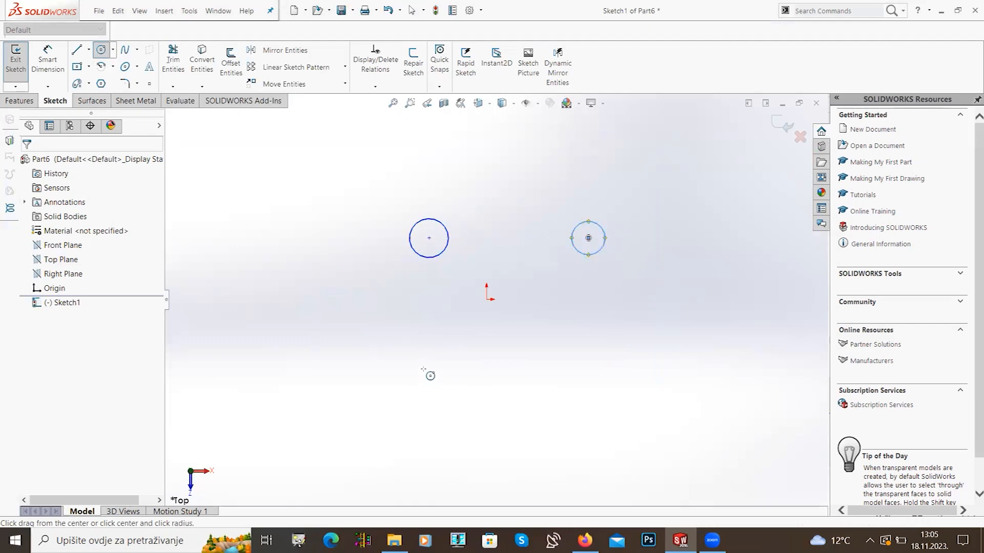
drag(429, 377, 449, 378)
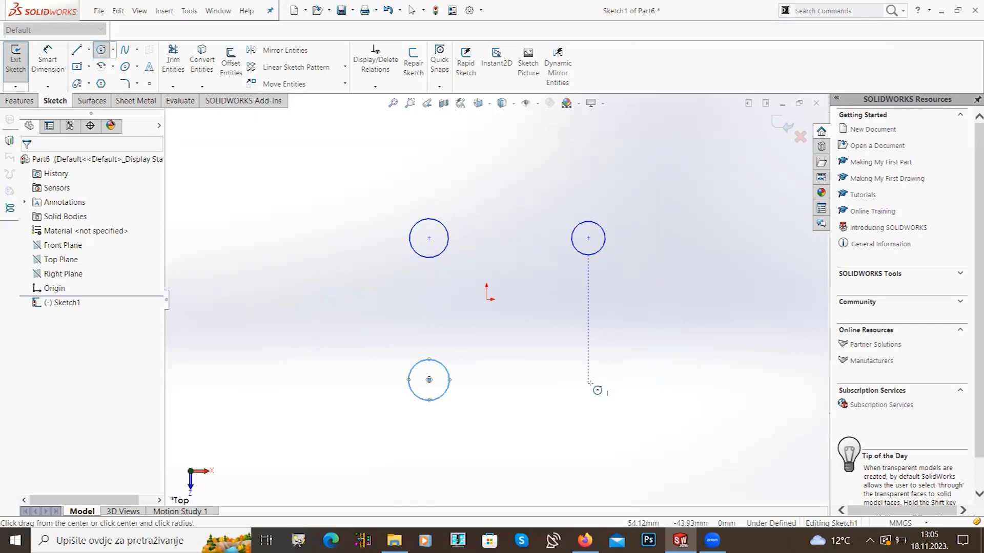
mouse_move(588, 380)
mouse_down()
mouse_move(585, 368)
mouse_move(601, 365)
mouse_up()
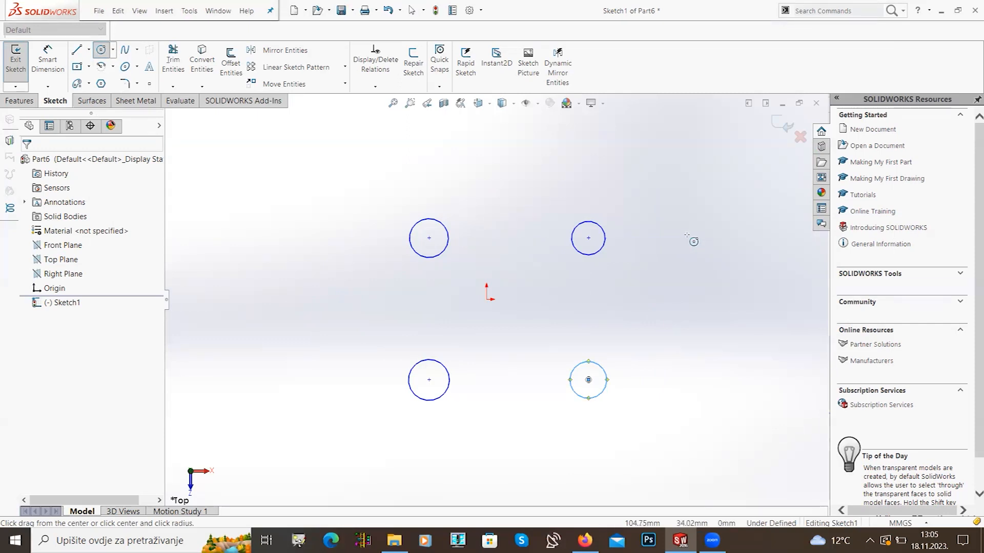
Step: Extrude the four circles as a blind boss 100 mm deep to make four separate cylinders
click(19, 101)
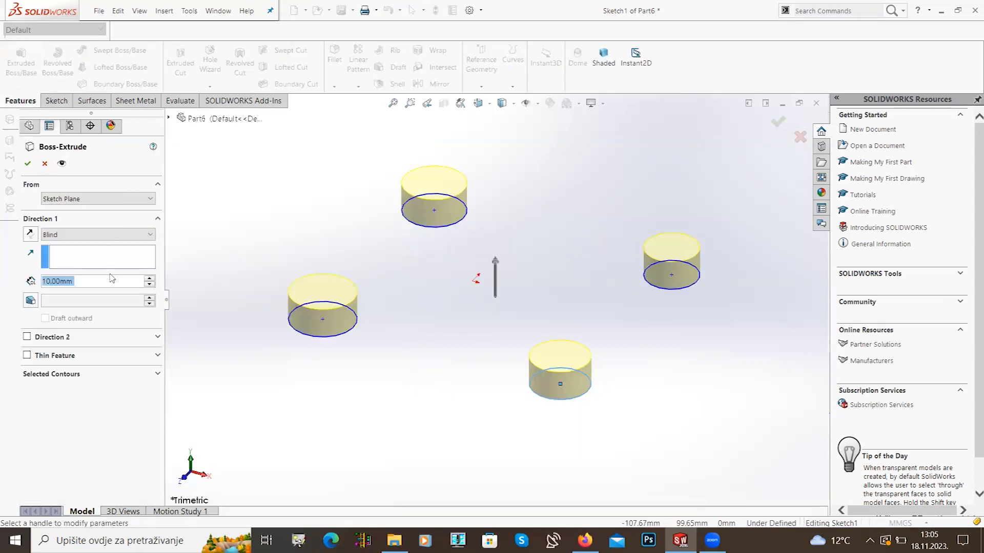
text(100)
key(Return)
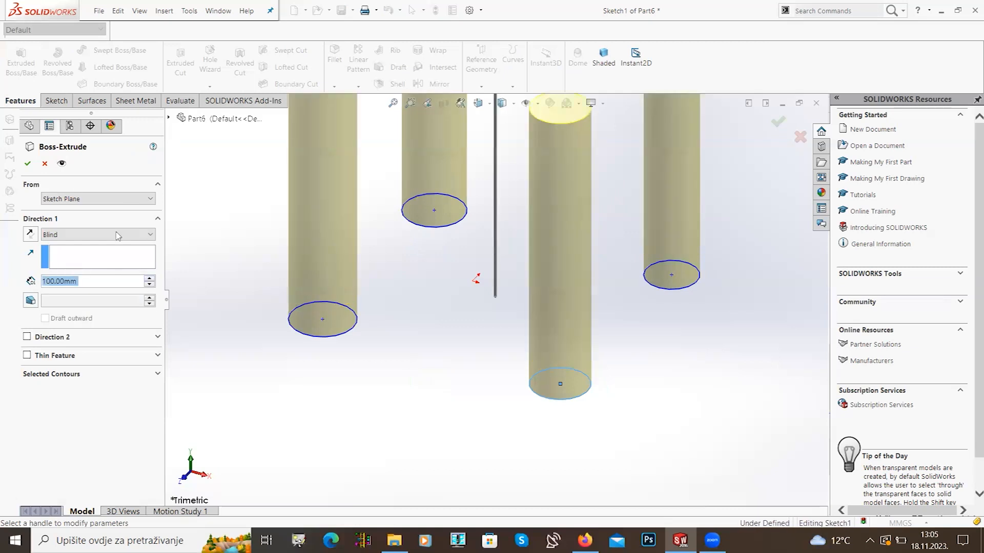
click(27, 163)
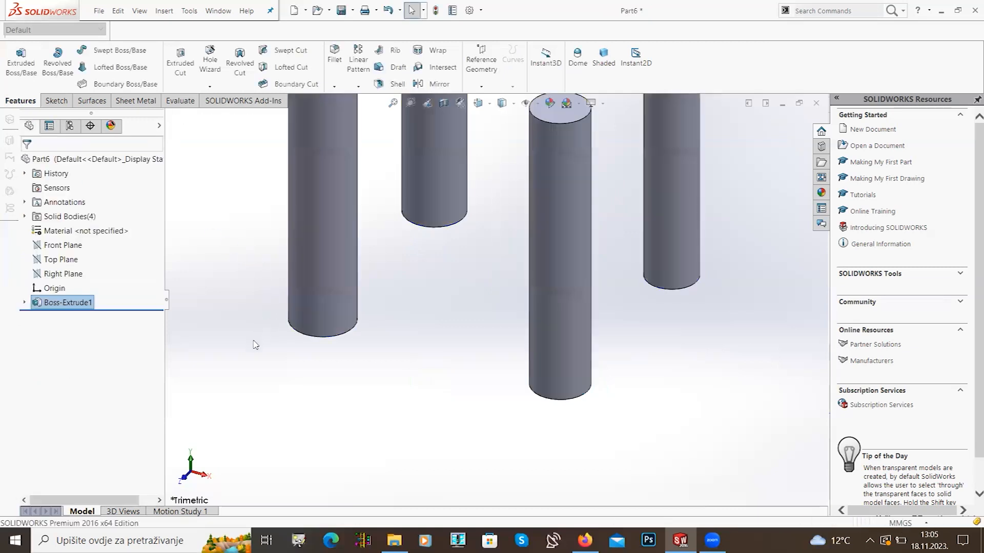
click(256, 346)
scroll(297, 352, up, 7)
scroll(518, 248, down, 2)
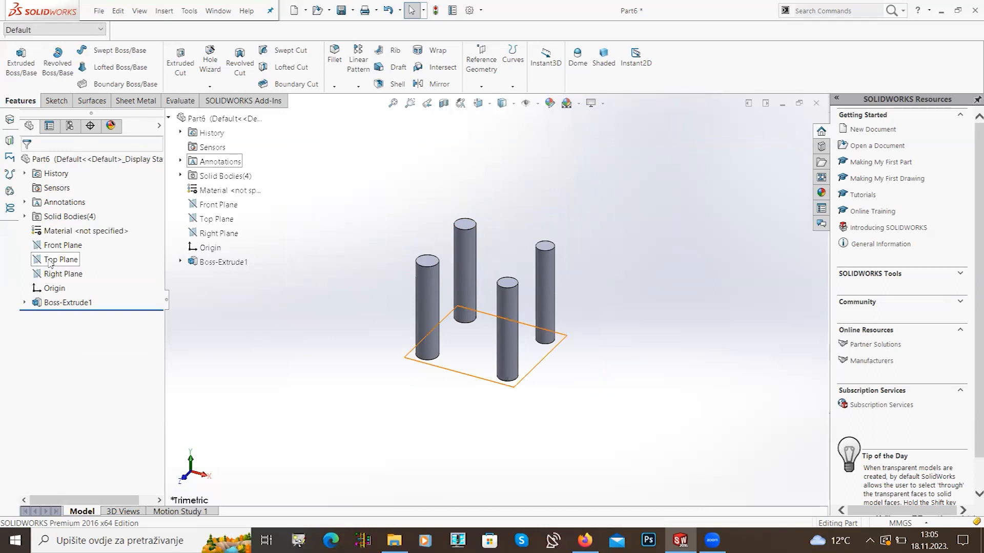
Step: List the part's solid bodies and assign a brown-coloured material to the body Boss-Extrude1[1]
click(24, 216)
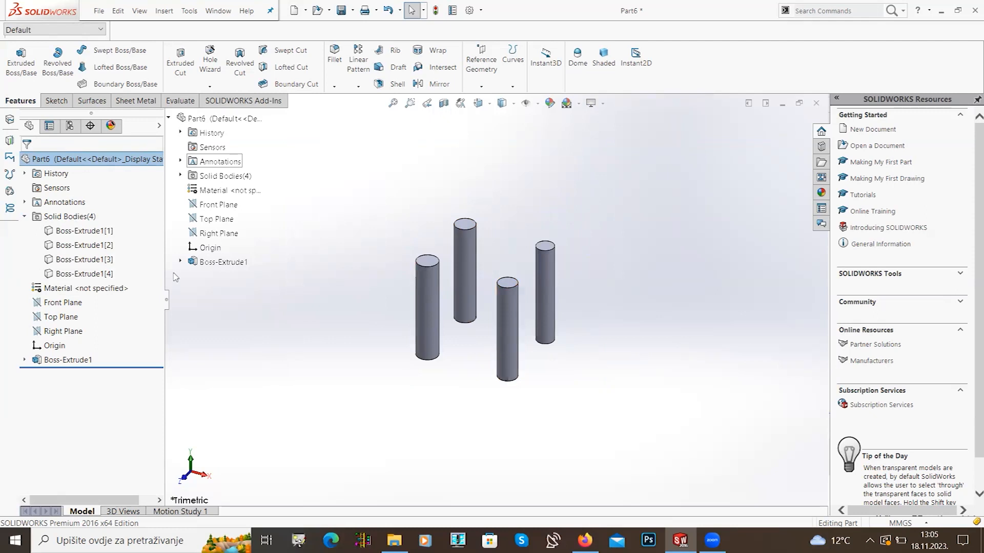
click(106, 233)
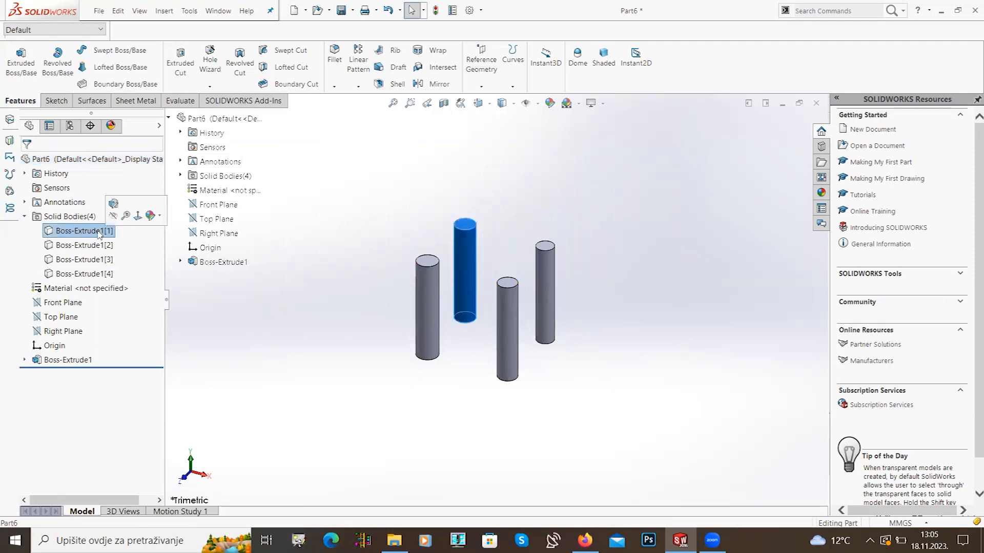
right_click(100, 234)
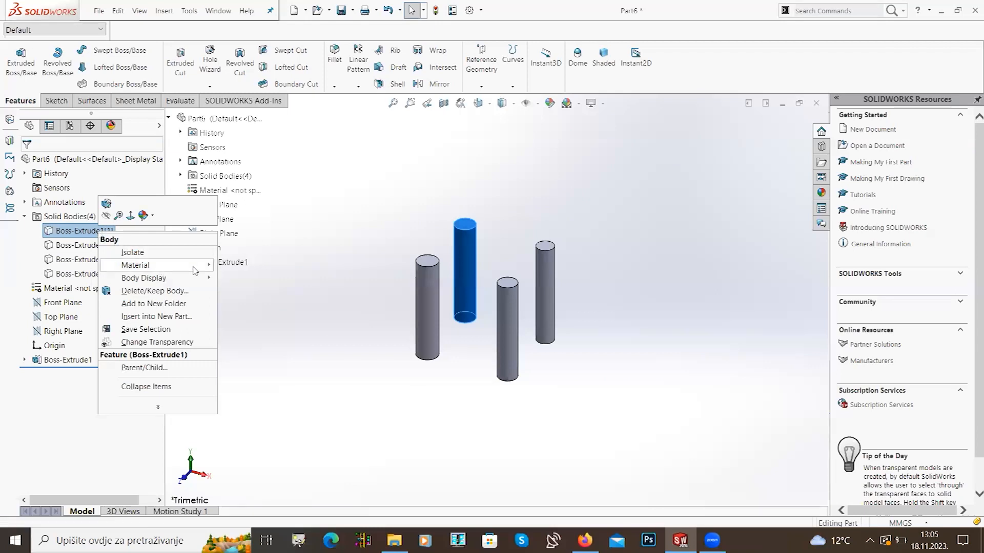
mouse_move(195, 270)
click(339, 299)
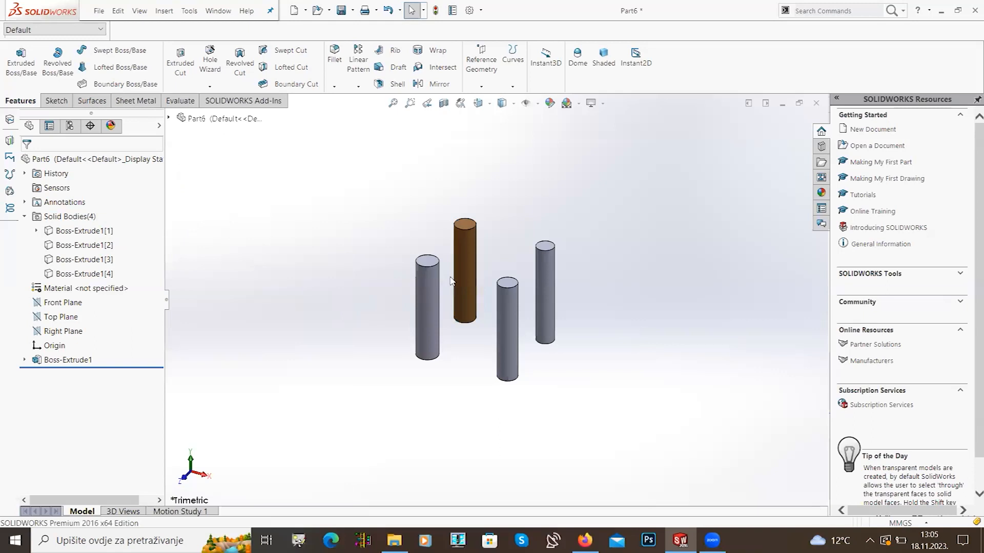
Step: Make the body Boss-Extrude1[2] transparent and switch its transparency off again
right_click(106, 248)
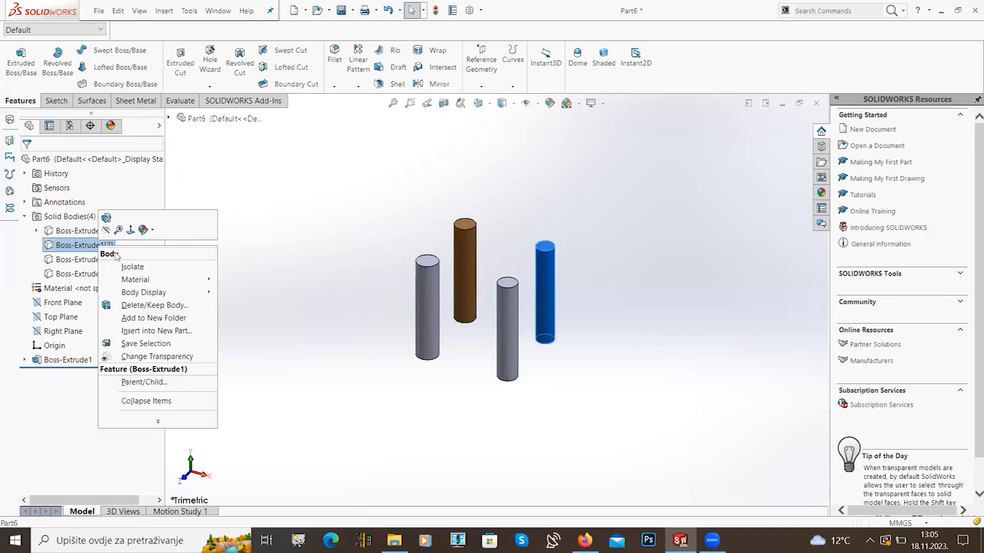
click(157, 357)
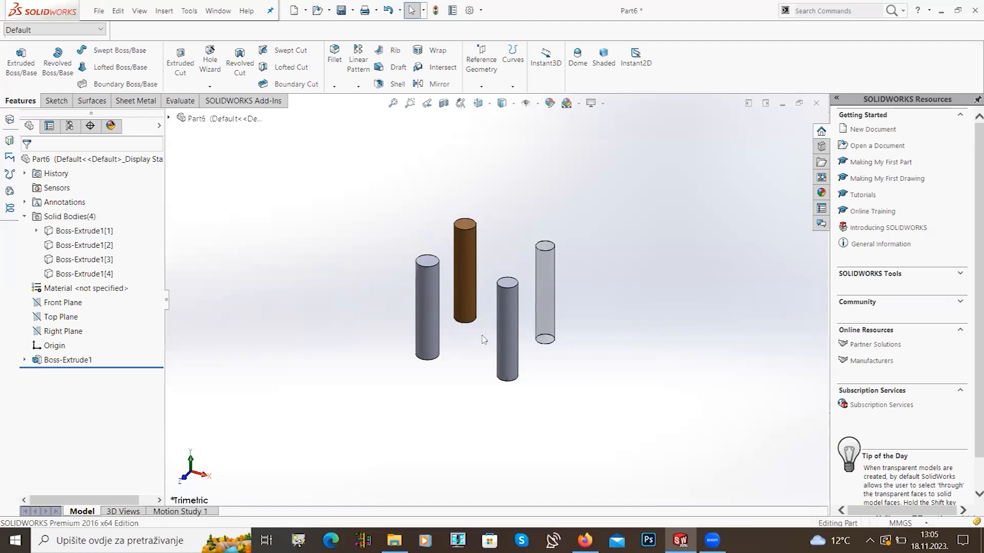
right_click(110, 248)
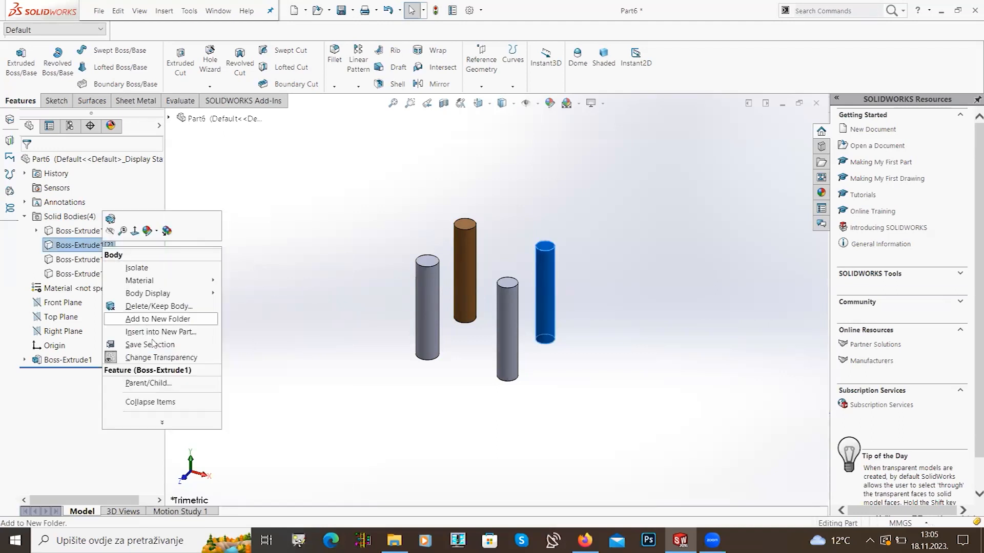
click(155, 355)
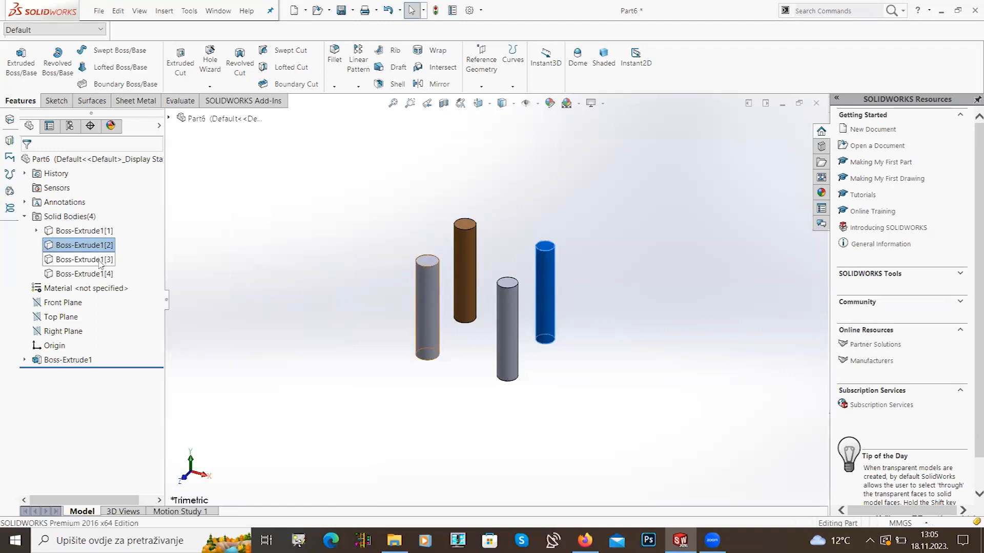
Step: Isolate the solid body Boss-Extrude1[3] so only that cylinder is displayed
right_click(100, 261)
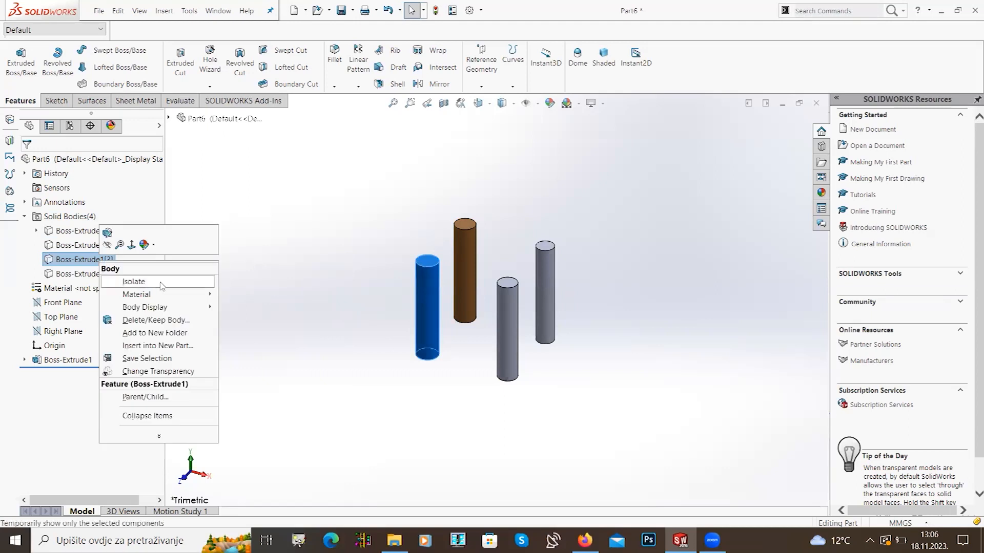
click(163, 283)
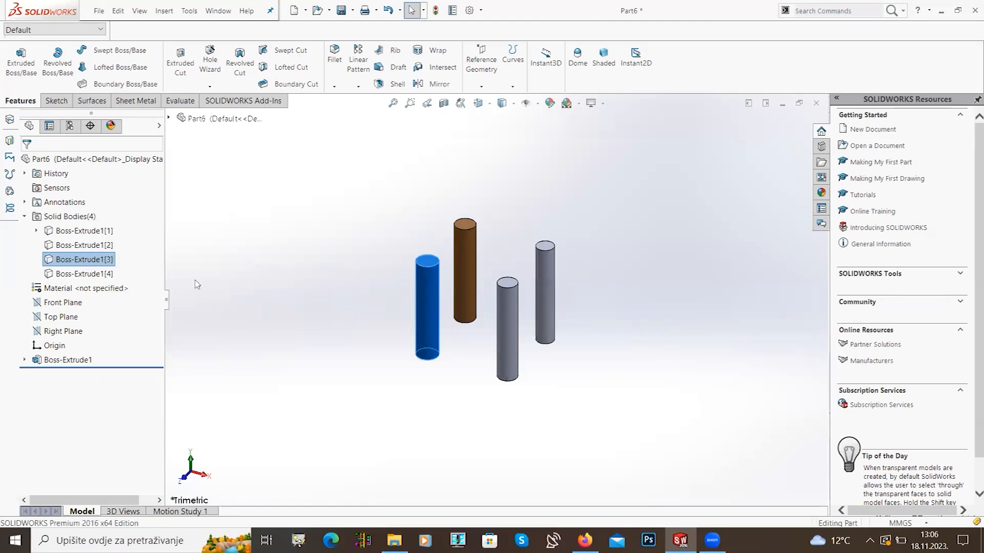
right_click(86, 261)
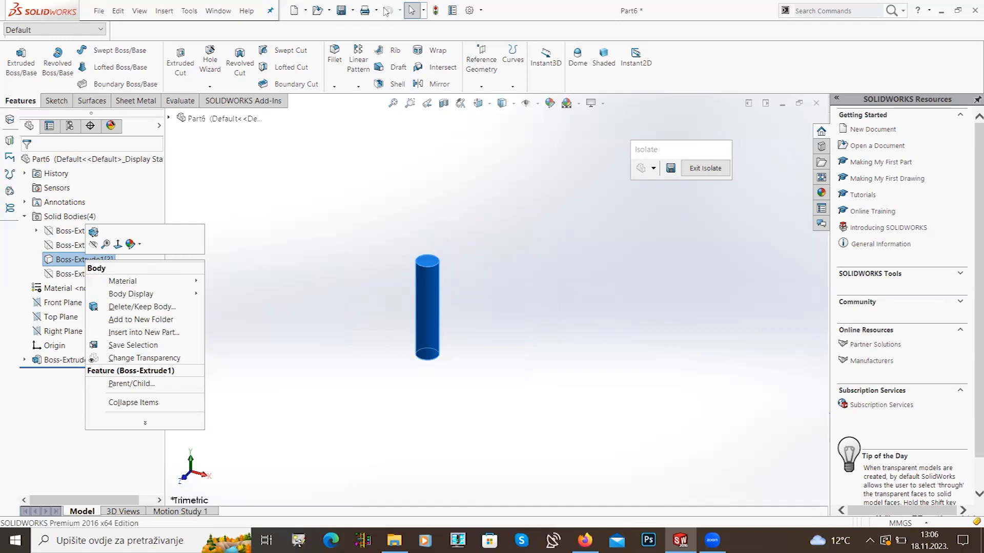
key(Escape)
click(311, 183)
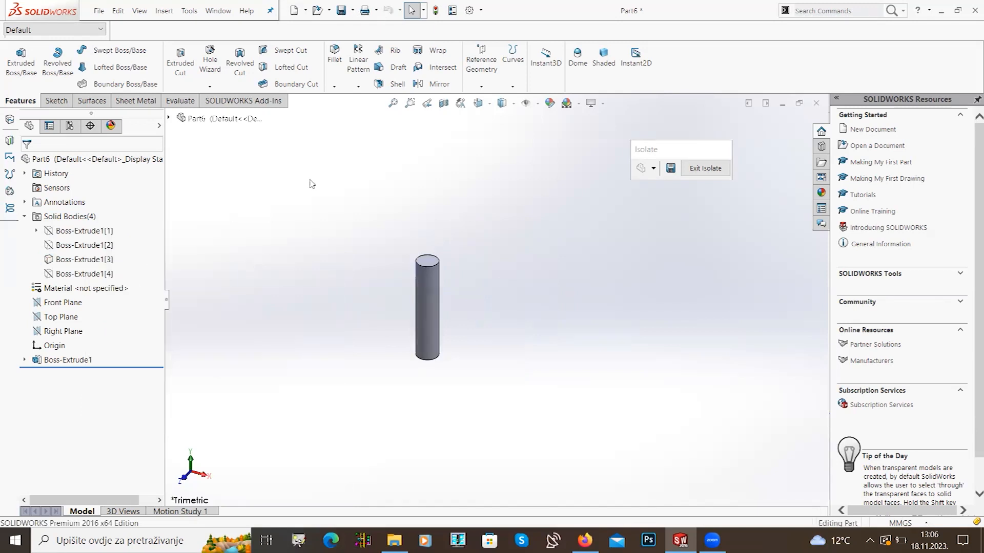
Step: Show the hidden bodies Boss-Extrude1[1], Boss-Extrude1[2] and Boss-Extrude1[4] again and exit the isolated view
right_click(97, 233)
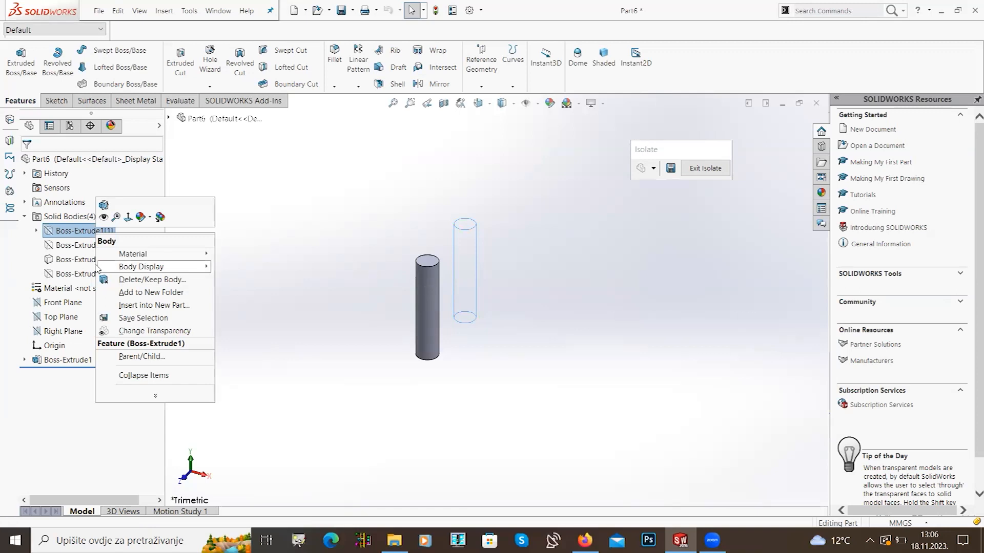
right_click(80, 256)
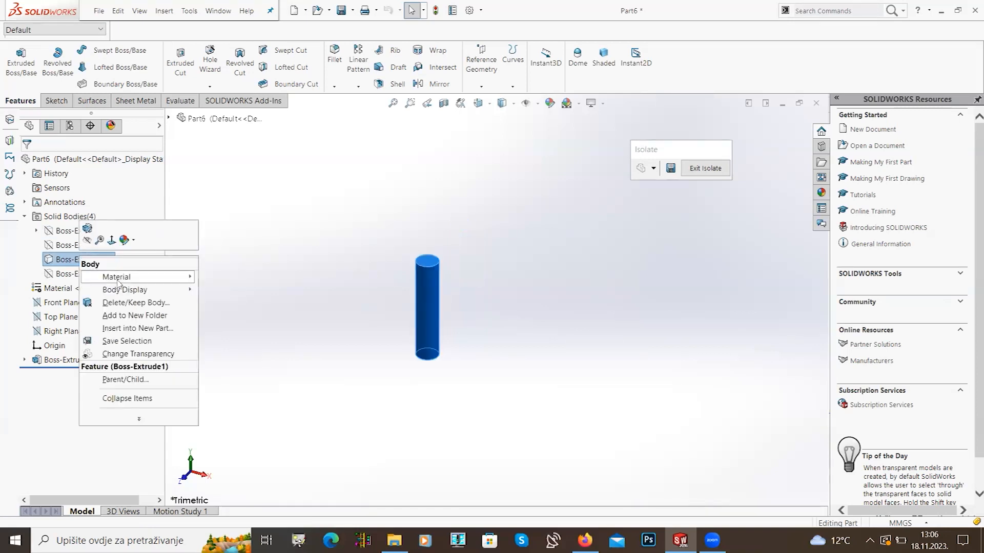
mouse_move(137, 294)
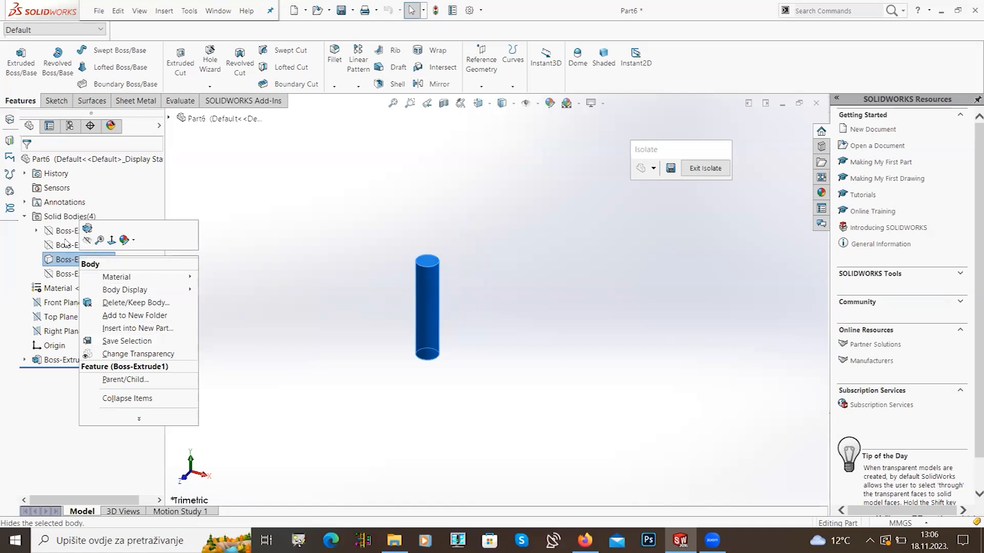
click(87, 241)
right_click(66, 231)
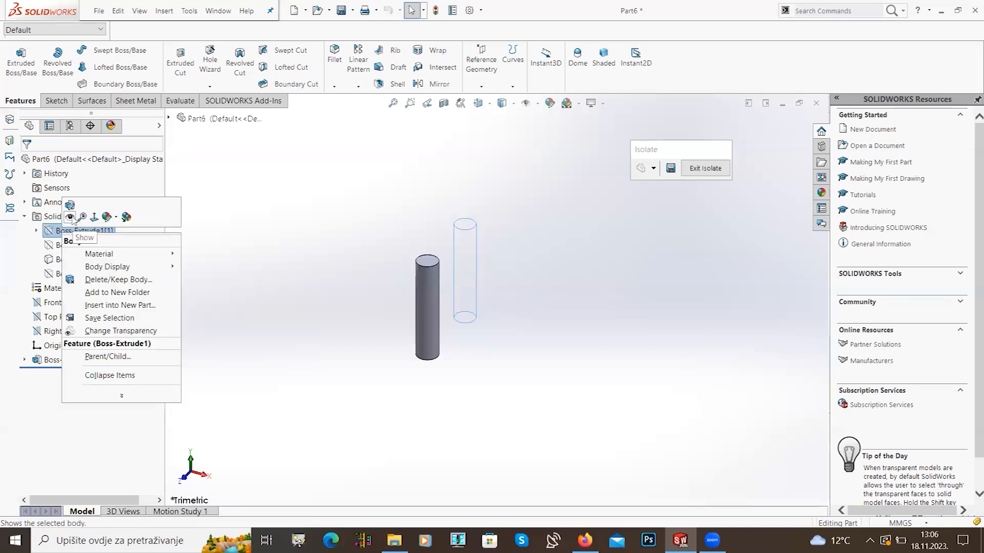
click(71, 218)
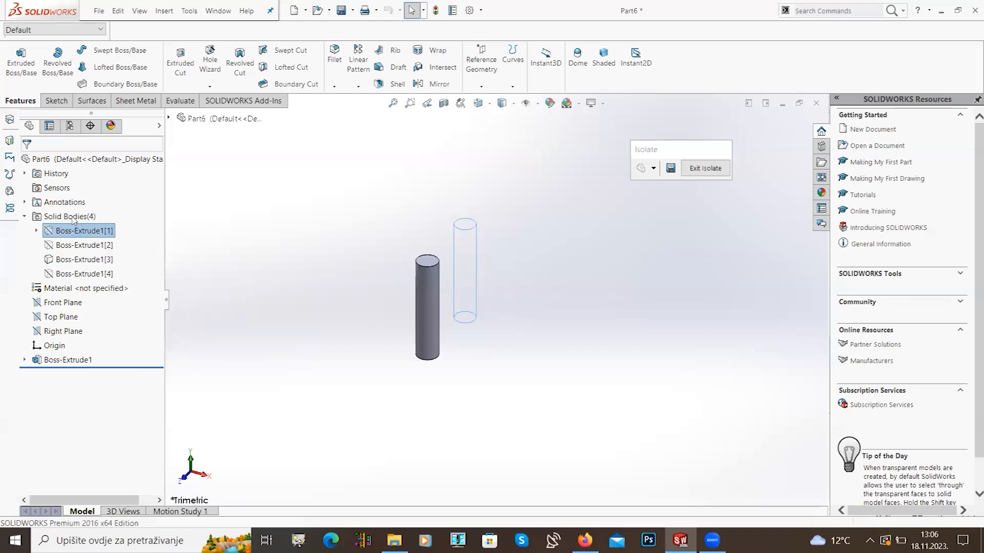
right_click(81, 248)
click(90, 234)
right_click(73, 274)
click(84, 259)
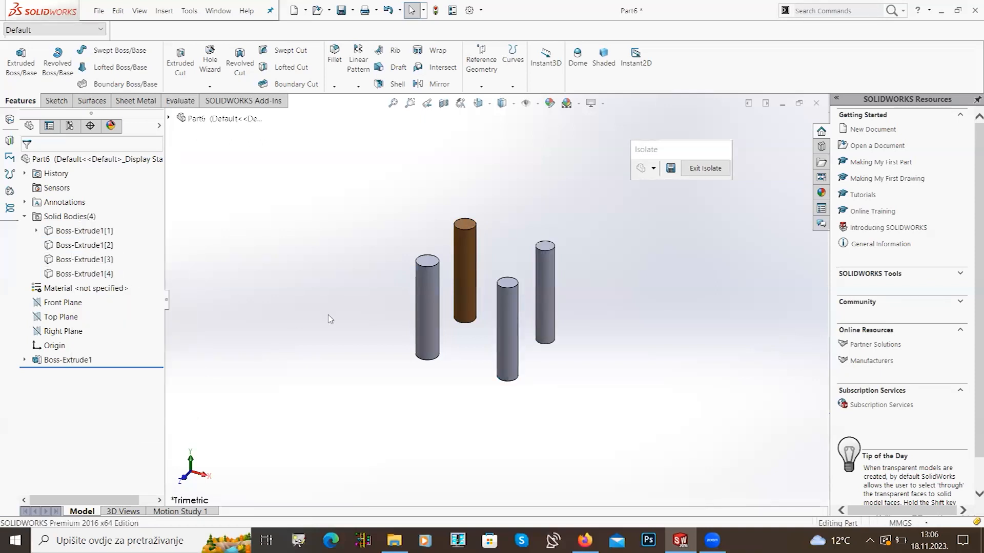
click(702, 168)
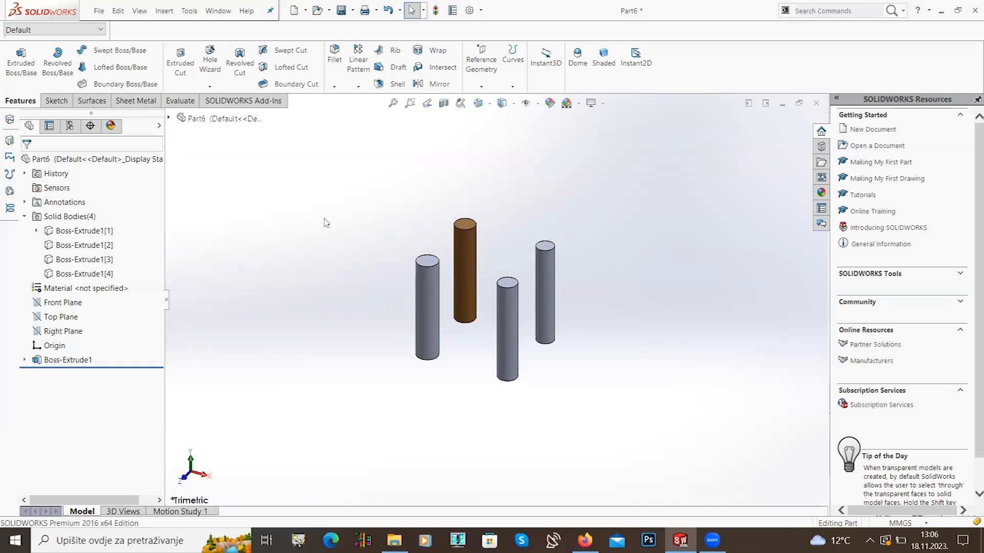
Step: Sketch a large circle centred on the origin on the top face of the Boss-Extrude1[3] cylinder, enclosing all four cylinders
scroll(506, 259, down, 4)
mouse_move(444, 266)
middle_down()
mouse_move(456, 264)
mouse_move(432, 275)
middle_up()
click(370, 277)
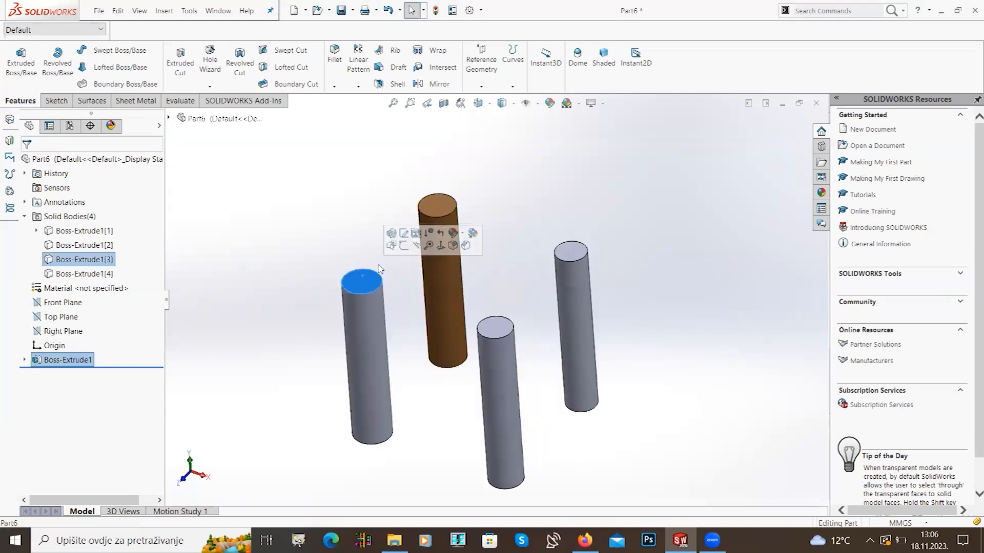
click(416, 245)
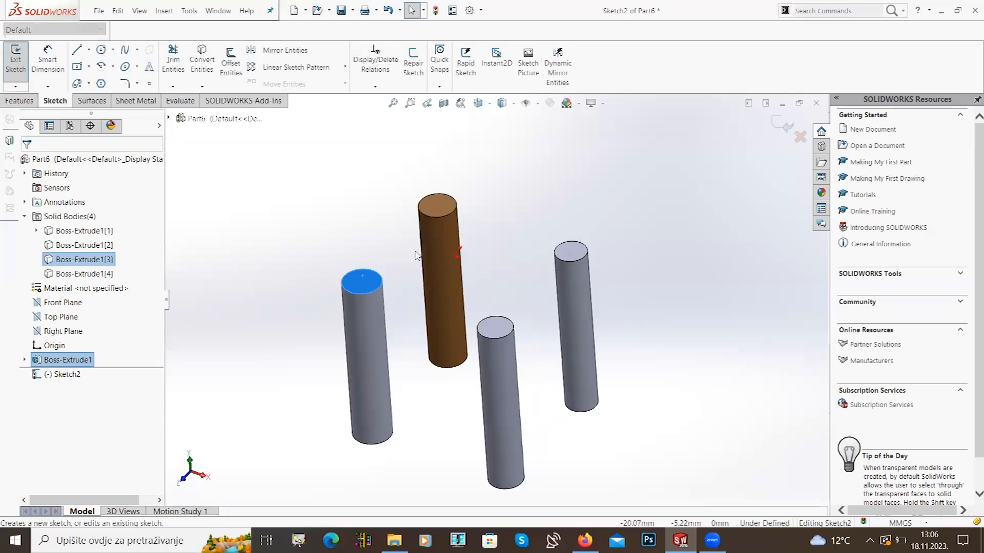
click(101, 50)
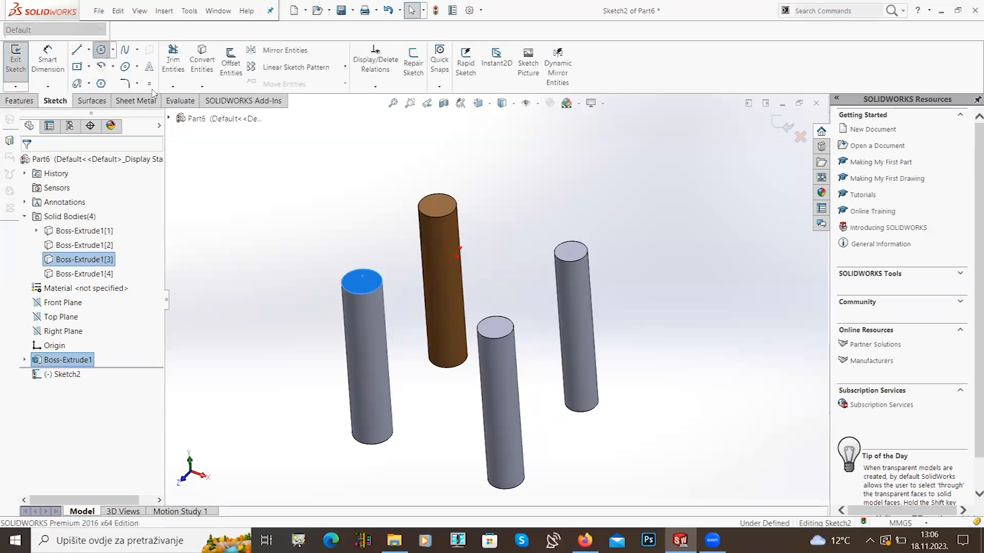
click(458, 254)
click(375, 151)
Step: Extrude the large circle as a blind boss 10 mm thick with Merge result on to form a tabletop
click(20, 101)
click(13, 62)
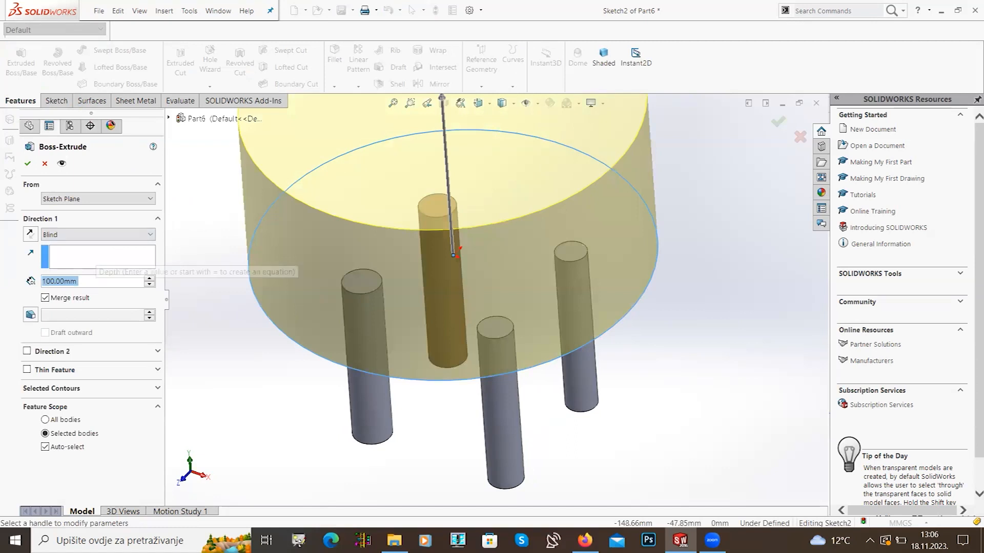
text(10)
key(Return)
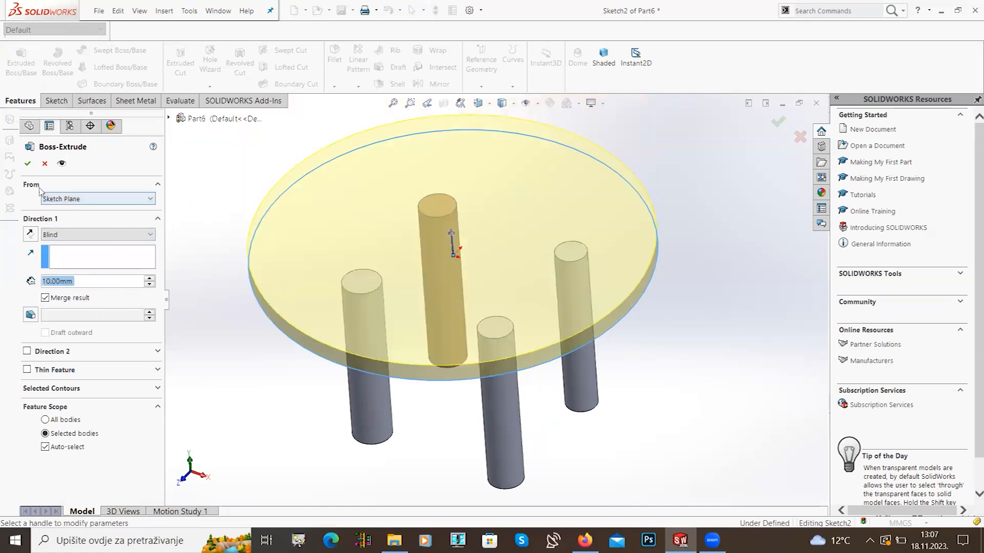
click(28, 164)
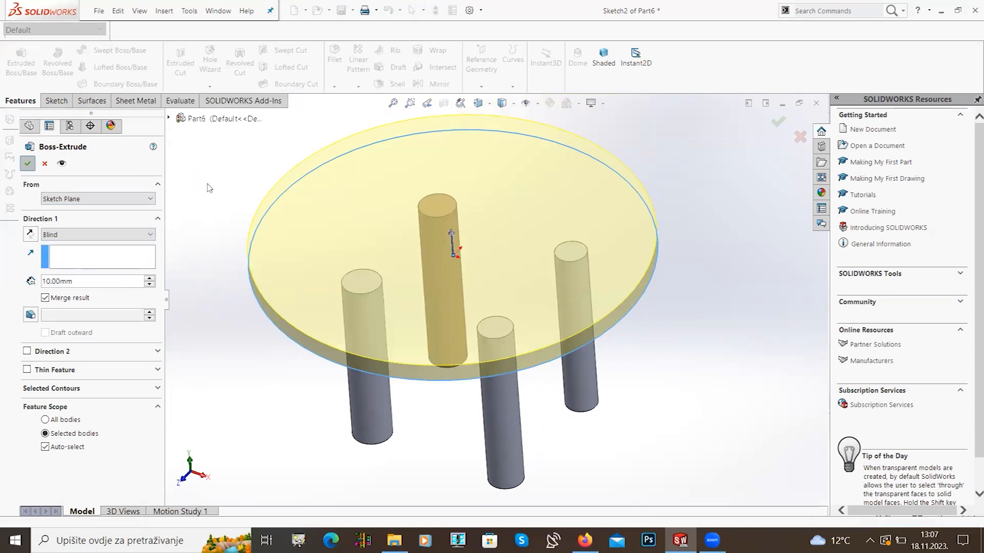
middle_drag(216, 268, 281, 249)
scroll(286, 255, up, 4)
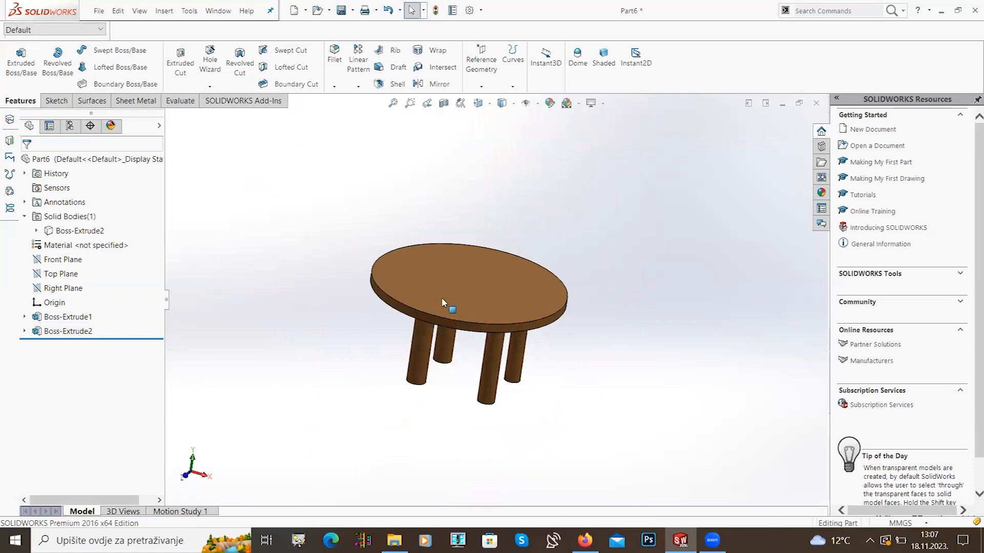
scroll(451, 299, down, 3)
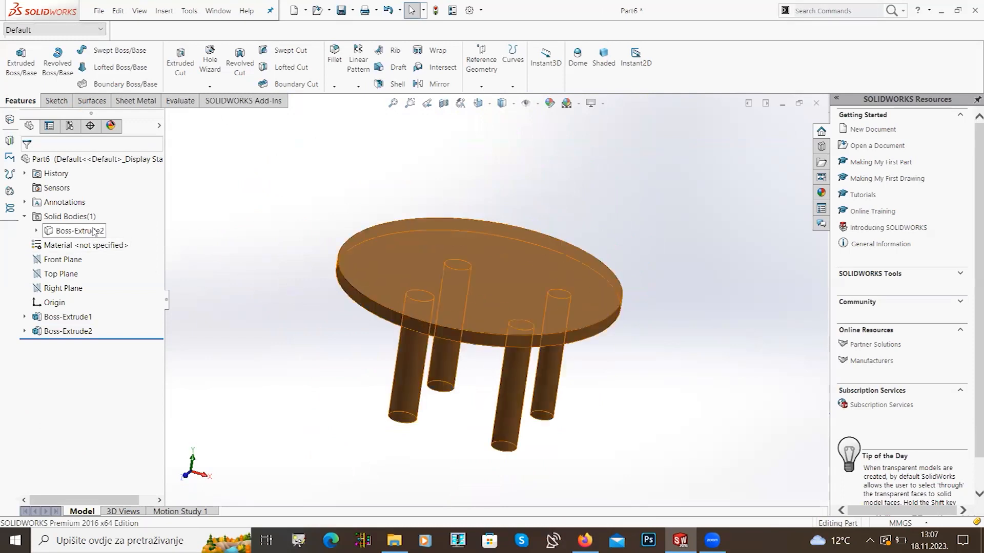
Step: List the merged body's material and edit the tabletop extrusion to turn off Merge result, keeping it separate from the cylinders
click(37, 231)
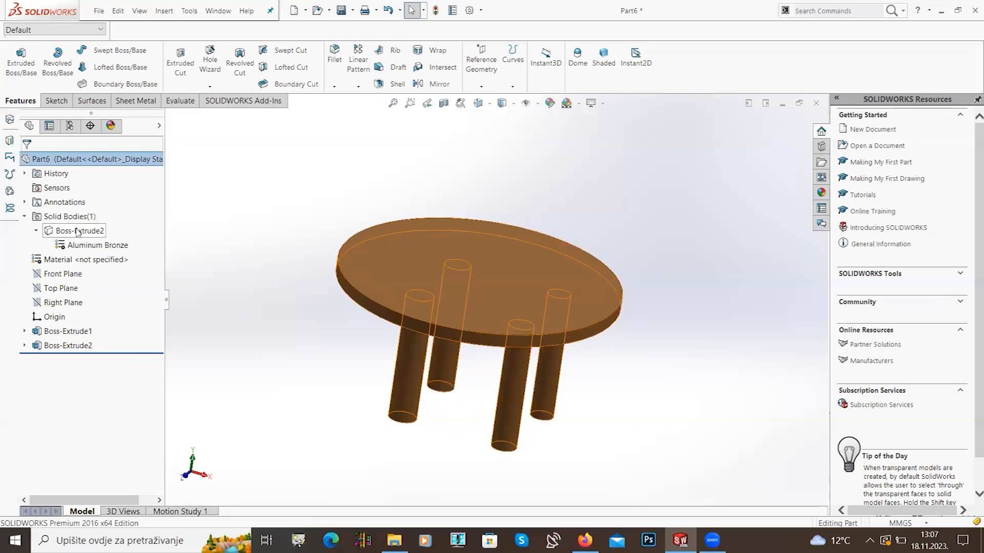
middle_drag(336, 355, 343, 218)
middle_drag(549, 332, 256, 341)
click(72, 346)
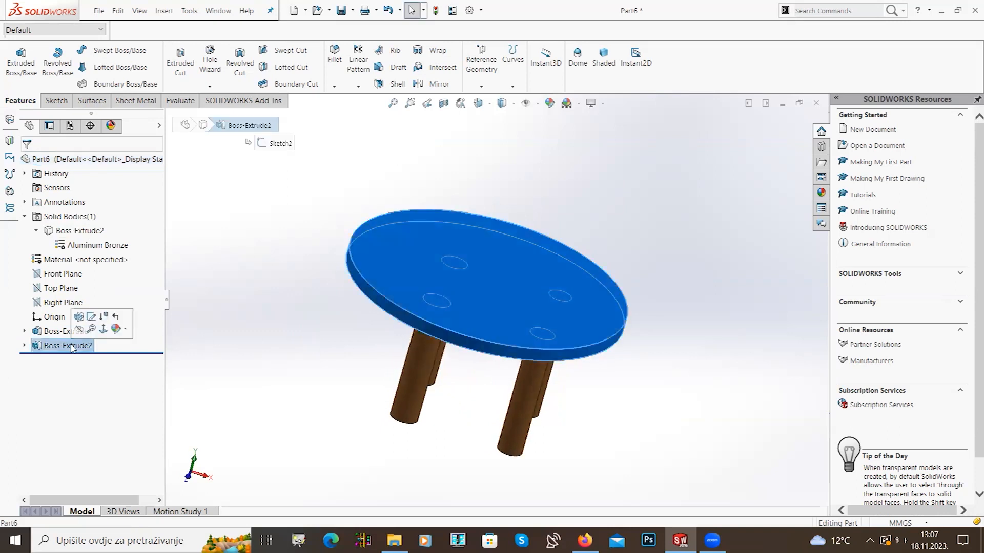
click(79, 317)
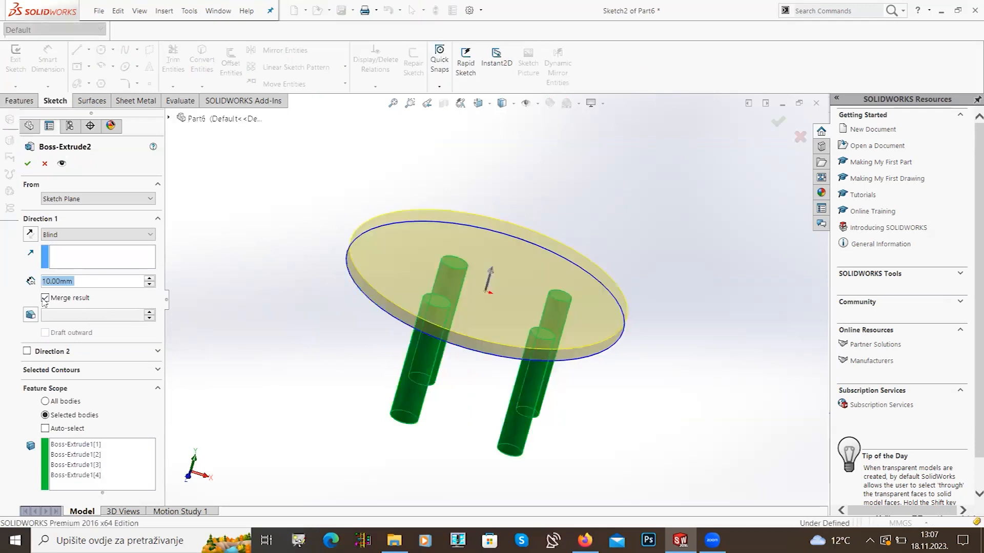
click(45, 298)
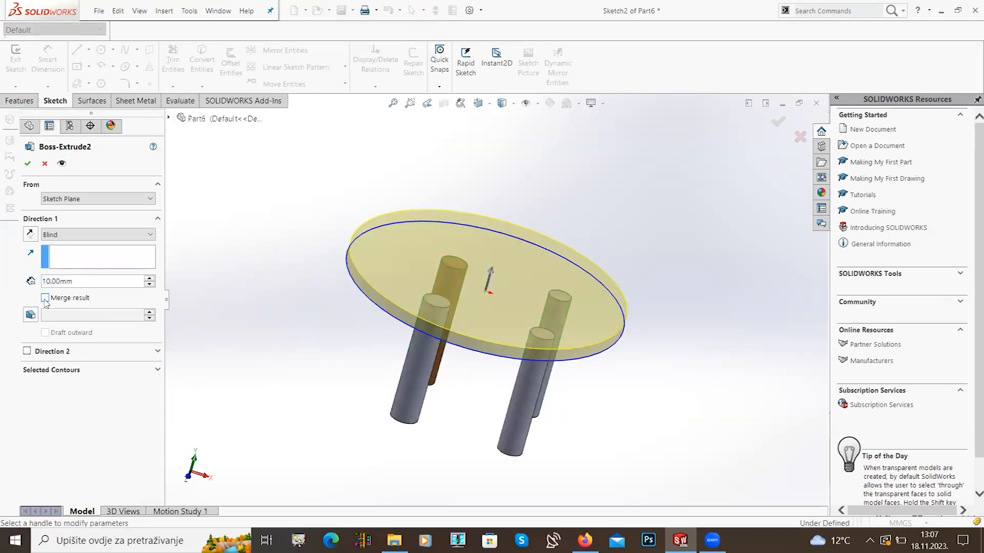
click(26, 164)
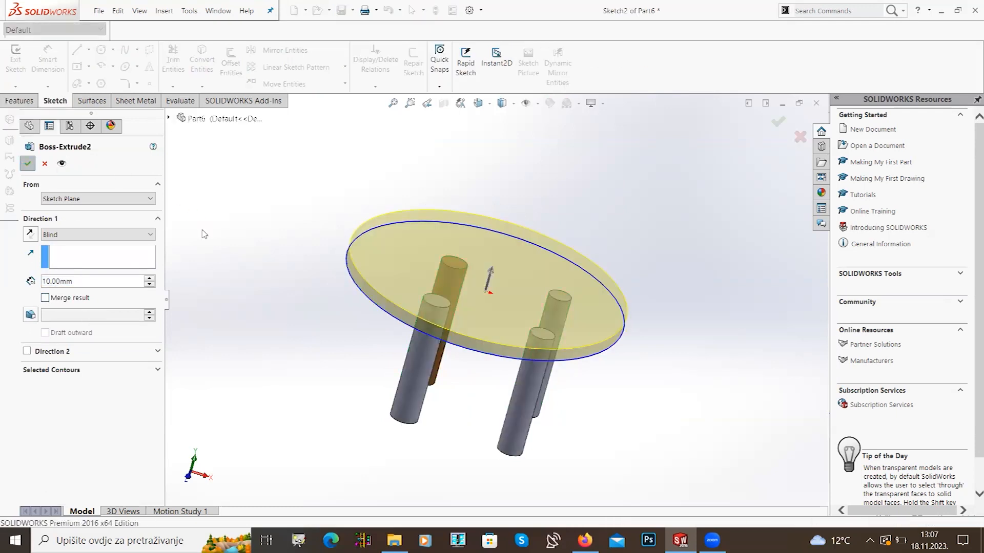
middle_drag(274, 281, 309, 279)
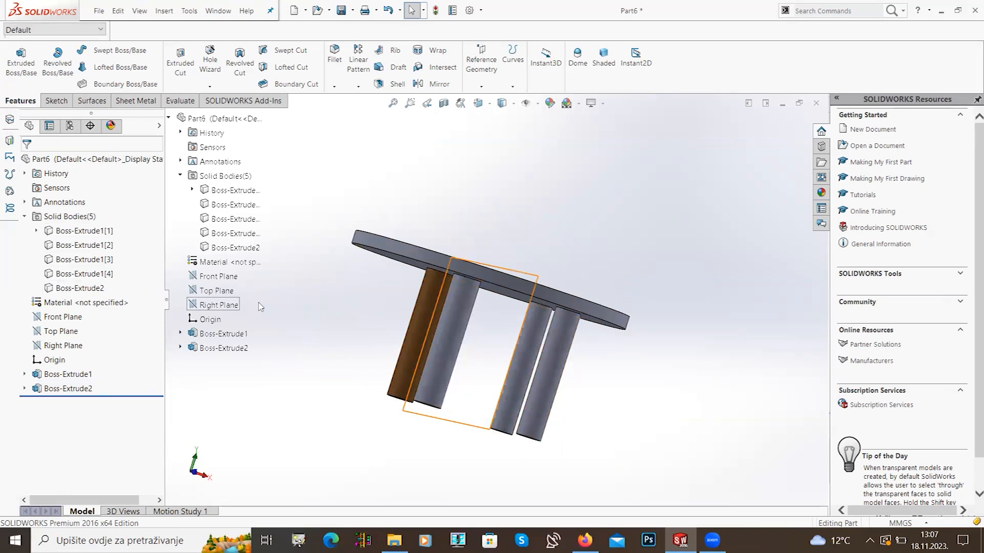
middle_drag(334, 276, 341, 304)
middle_drag(475, 304, 486, 336)
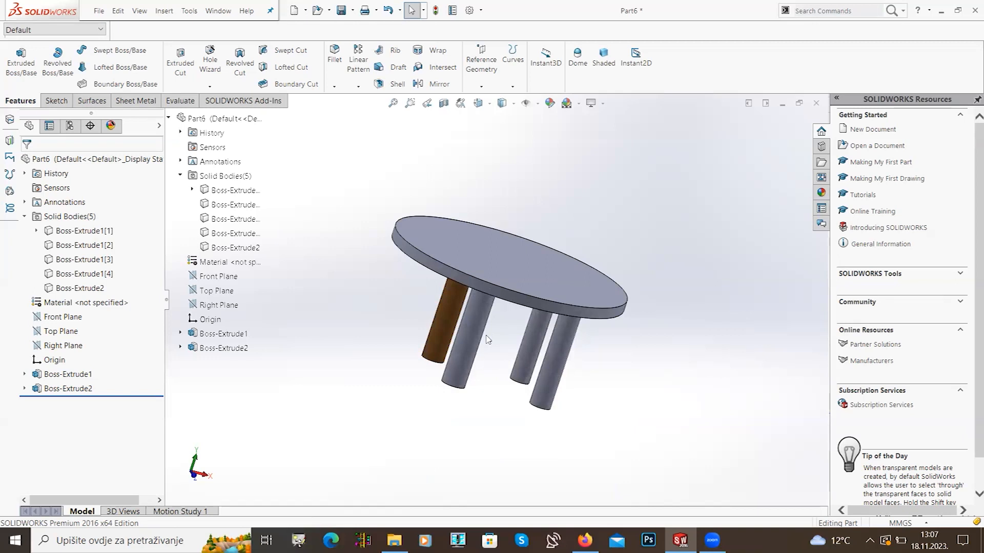
Step: Save the part to the desktop folder Radna površina under the file name Part
click(341, 11)
click(68, 175)
text(Part)
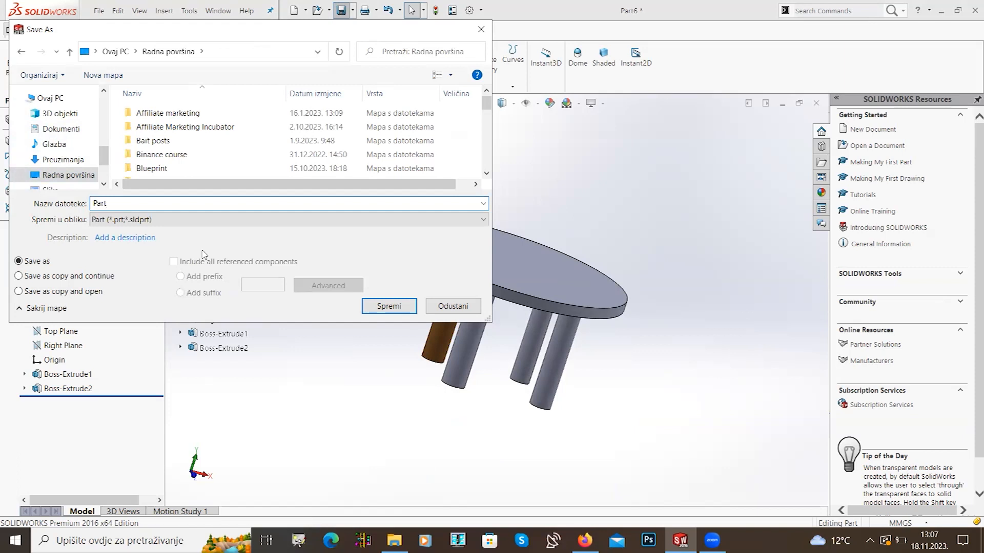
click(404, 307)
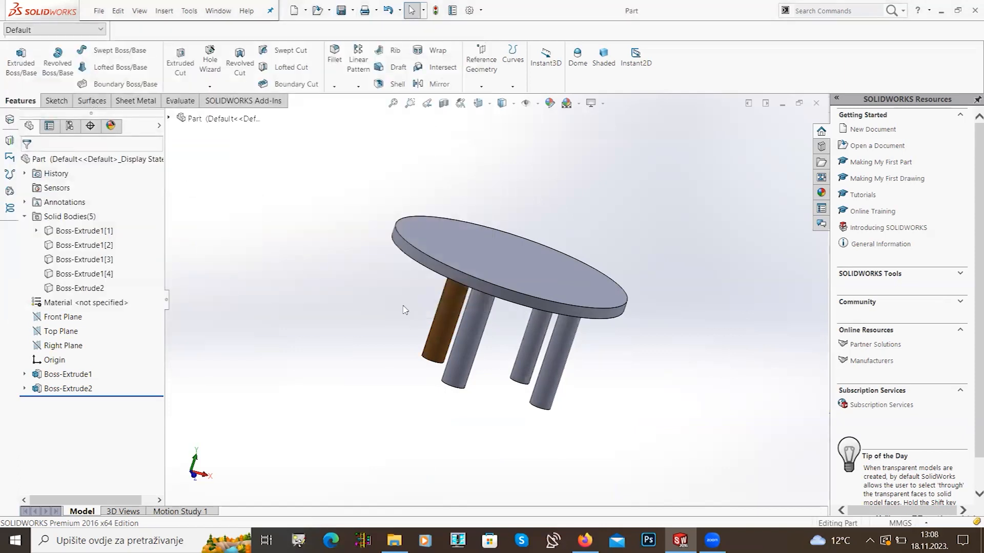
Step: Save the bodies Boss-Extrude1[1] and Boss-Extrude2 as separate part files, with Consume cut bodies turned off
right_click(68, 219)
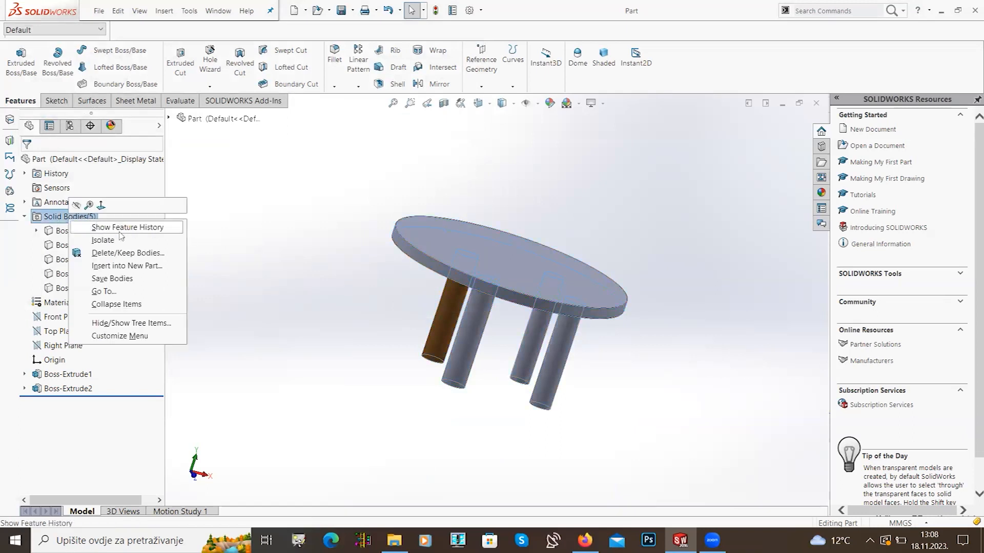
click(118, 281)
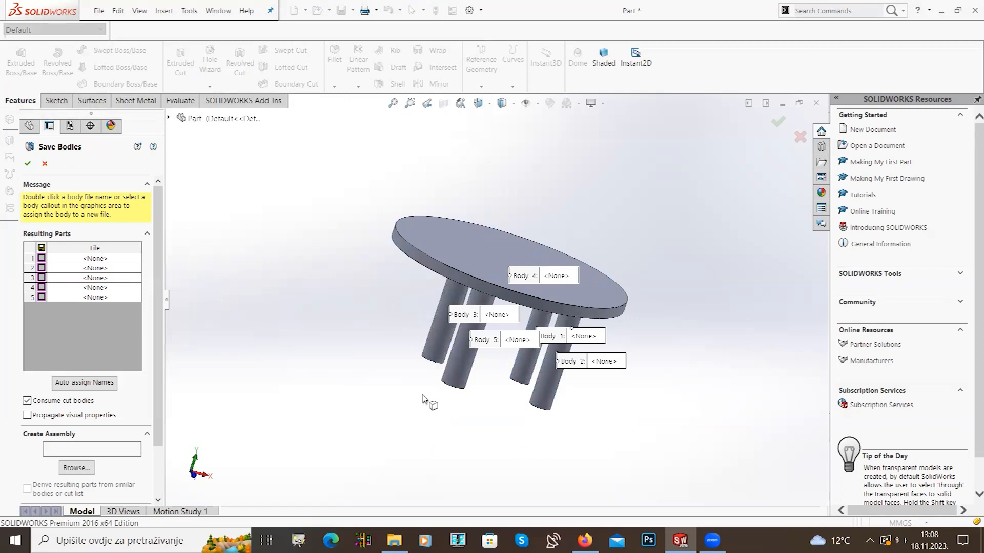
click(444, 321)
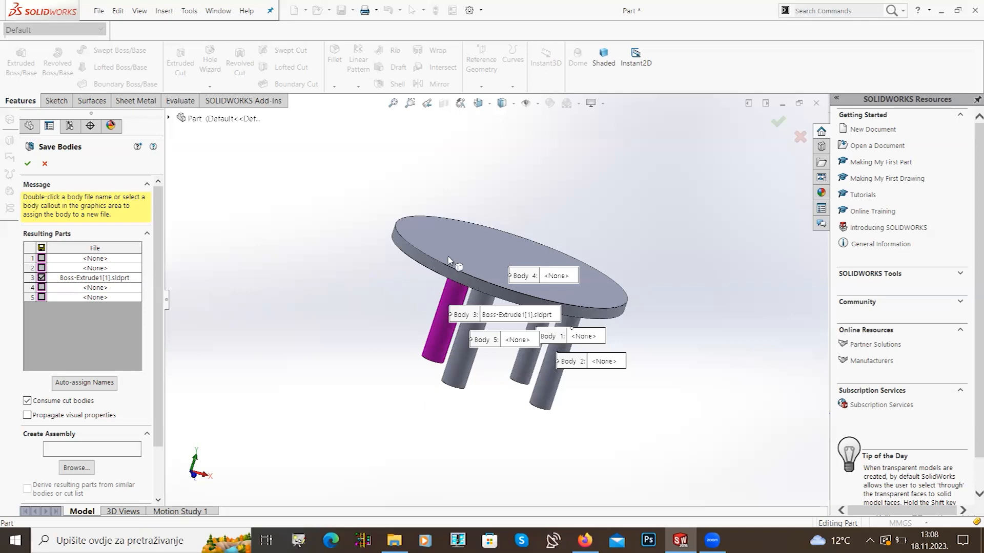
click(469, 254)
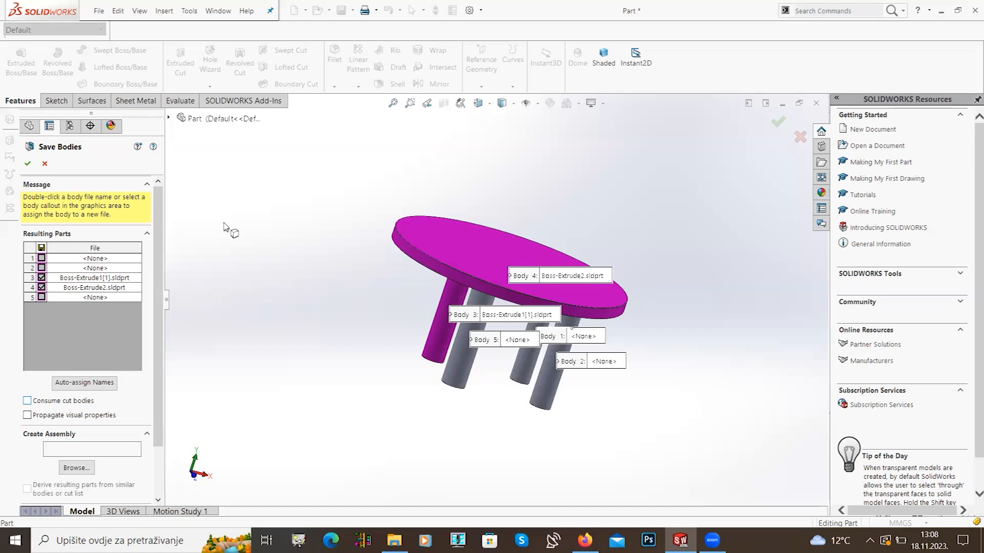
click(28, 163)
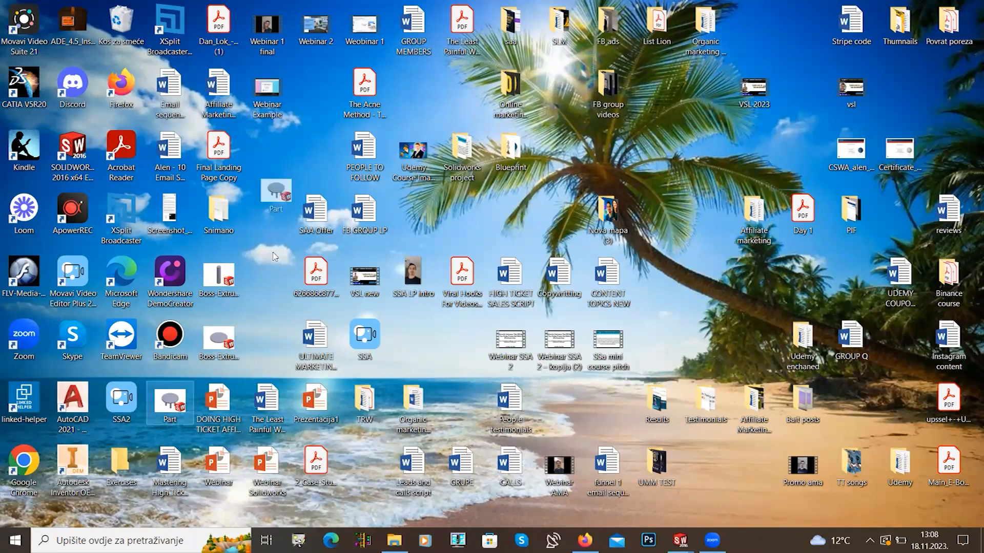
Step: Switch to the Windows desktop and arrange the two saved body files in a column beneath the Part file
drag(271, 271, 262, 328)
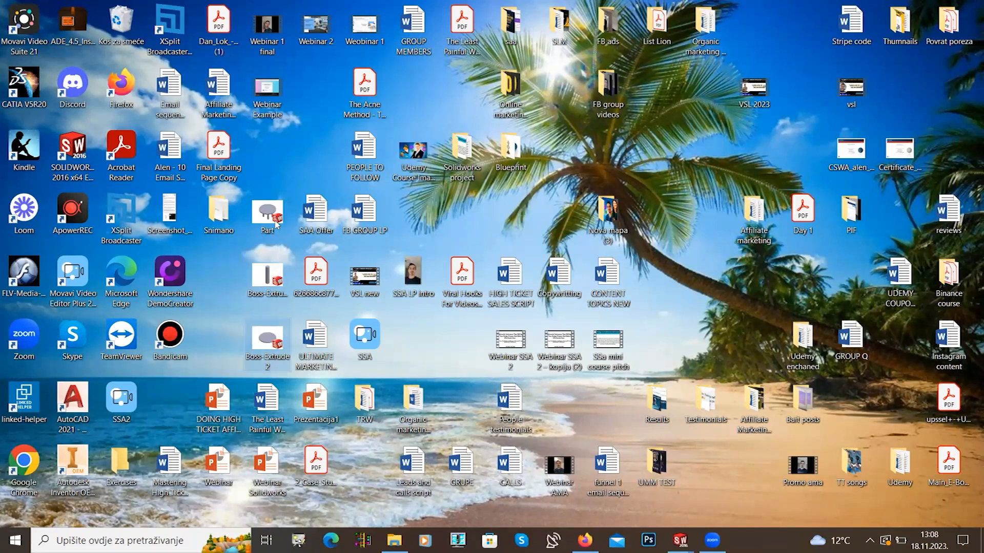
click(223, 292)
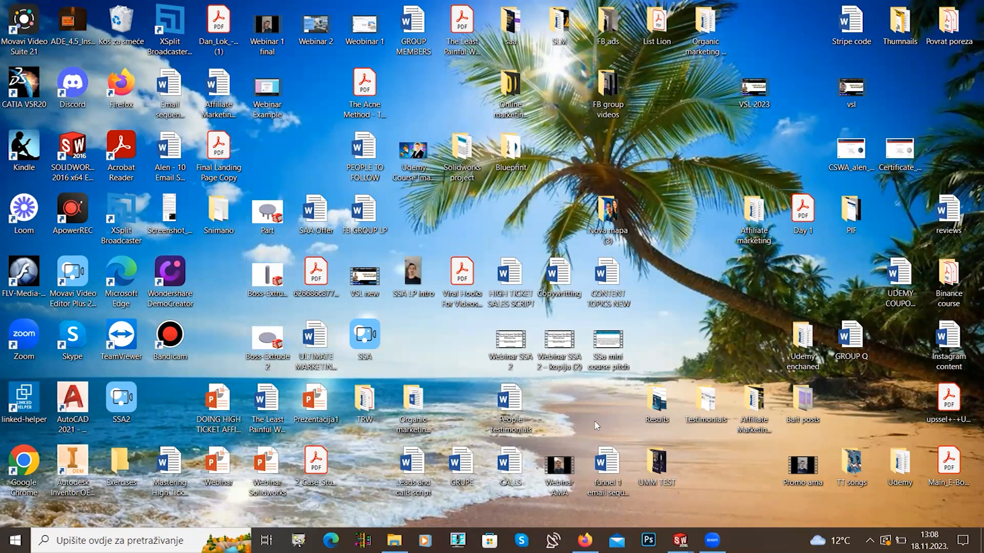
Step: Switch back to the Part document in SOLIDWORKS and sketch a small circle centred on the origin on the tabletop's upper face
mouse_move(680, 540)
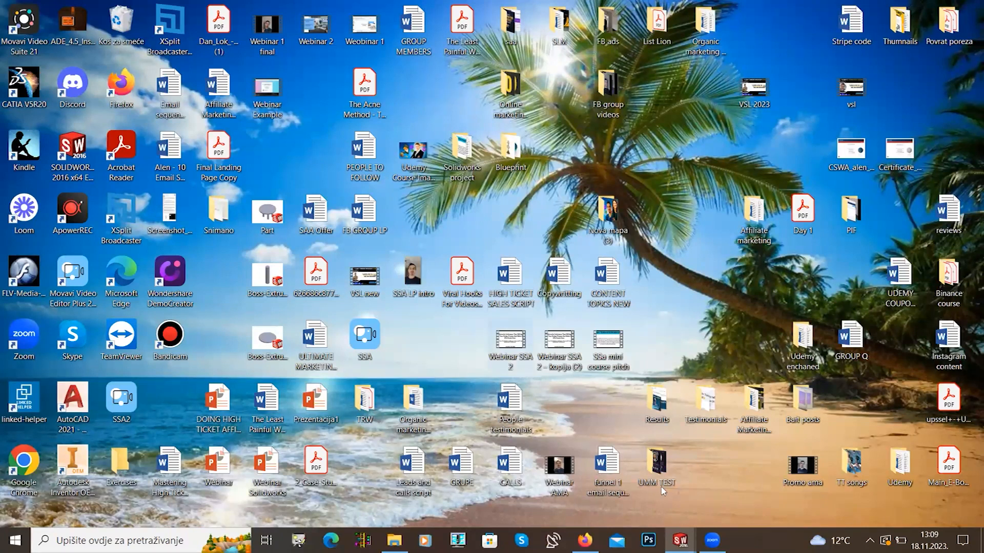
click(535, 500)
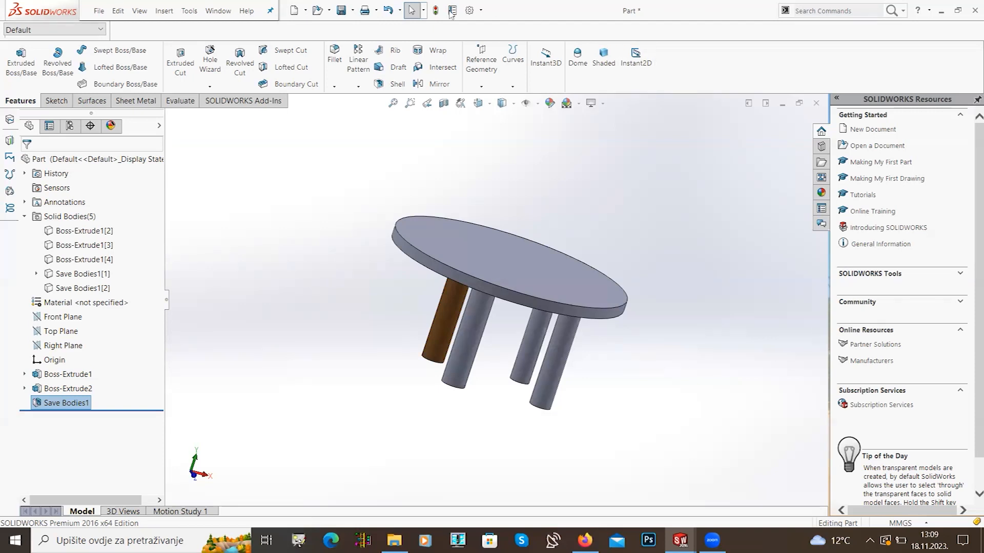
click(341, 11)
middle_drag(354, 306, 351, 202)
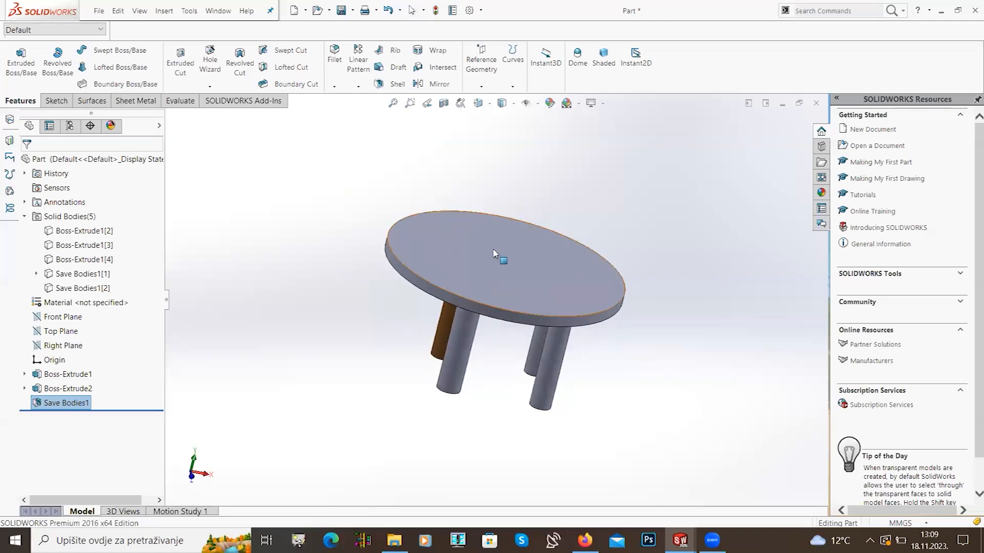
click(502, 265)
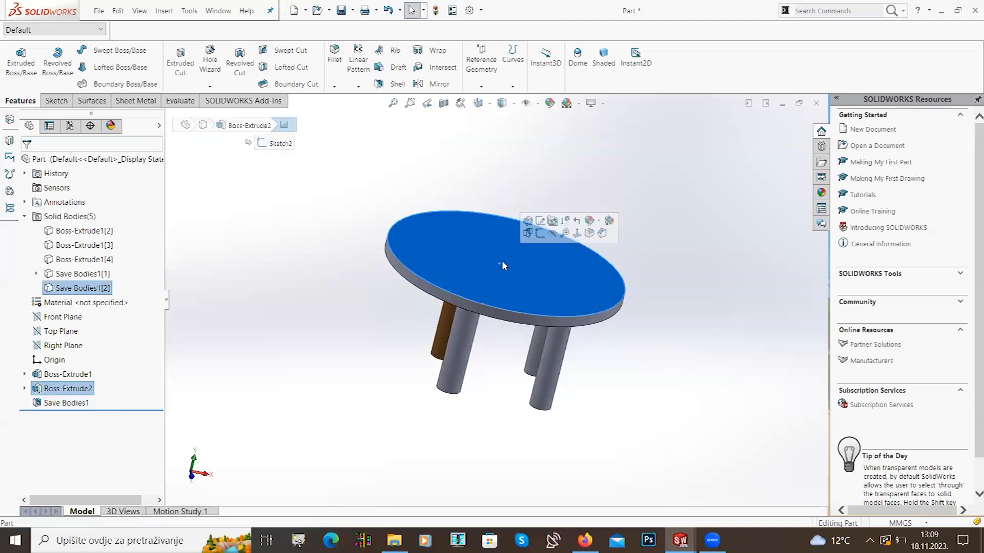
click(538, 235)
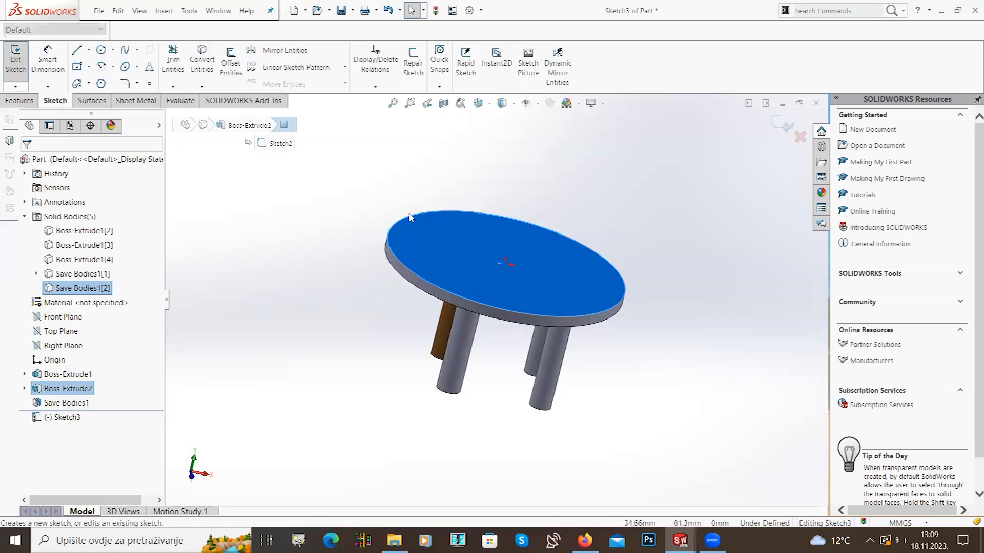
click(100, 51)
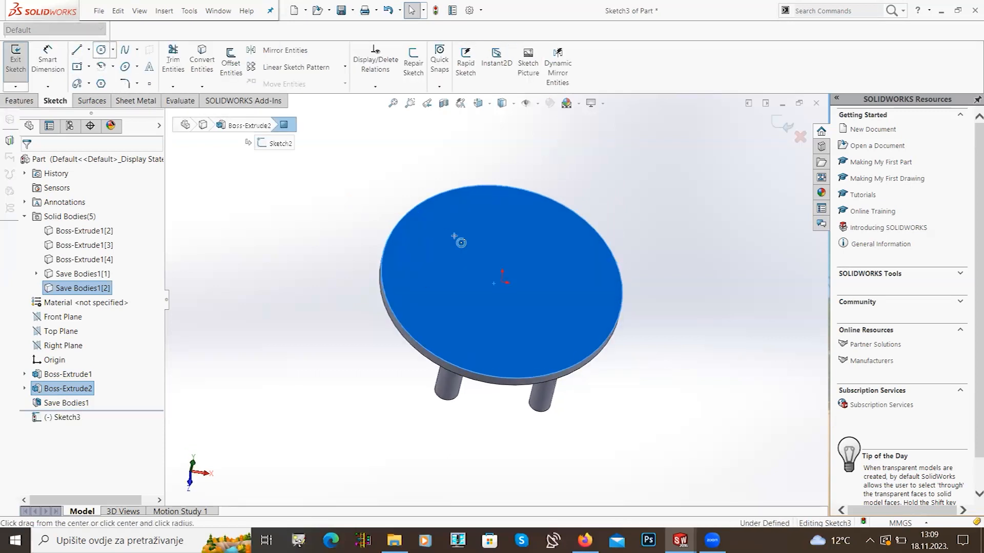
click(503, 282)
click(492, 261)
Step: Cut-extrude the circle 10 mm blind into the tabletop and save the part
click(19, 101)
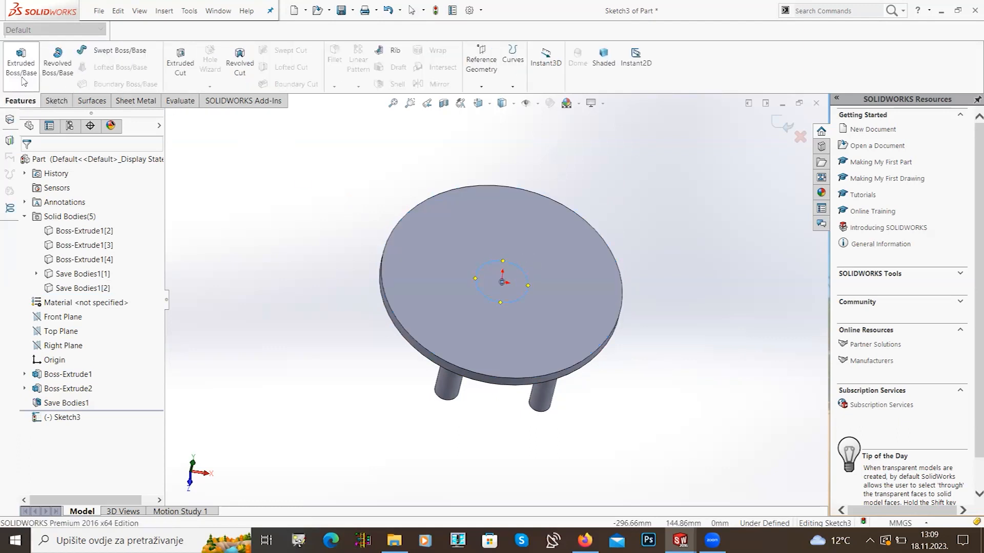
click(186, 74)
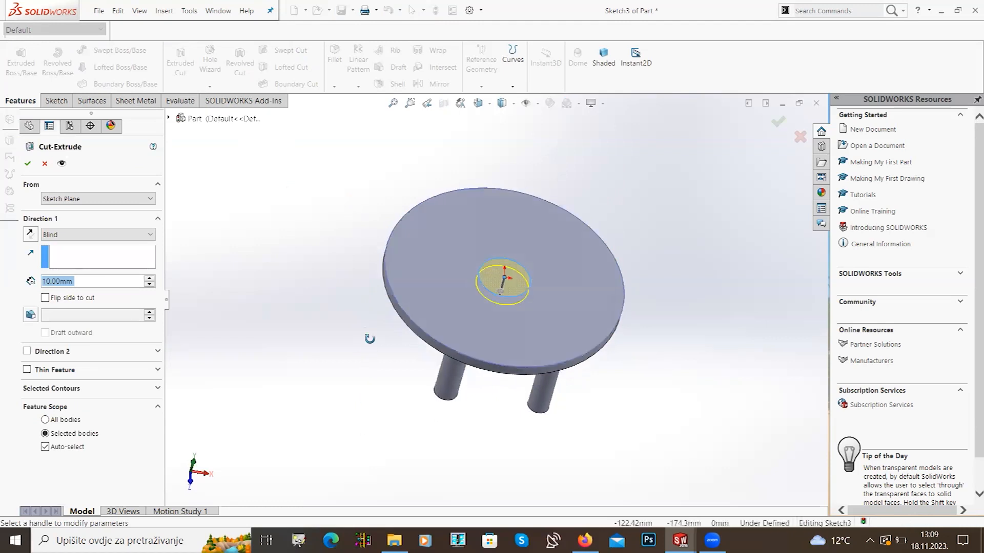
middle_drag(392, 328, 391, 345)
click(27, 163)
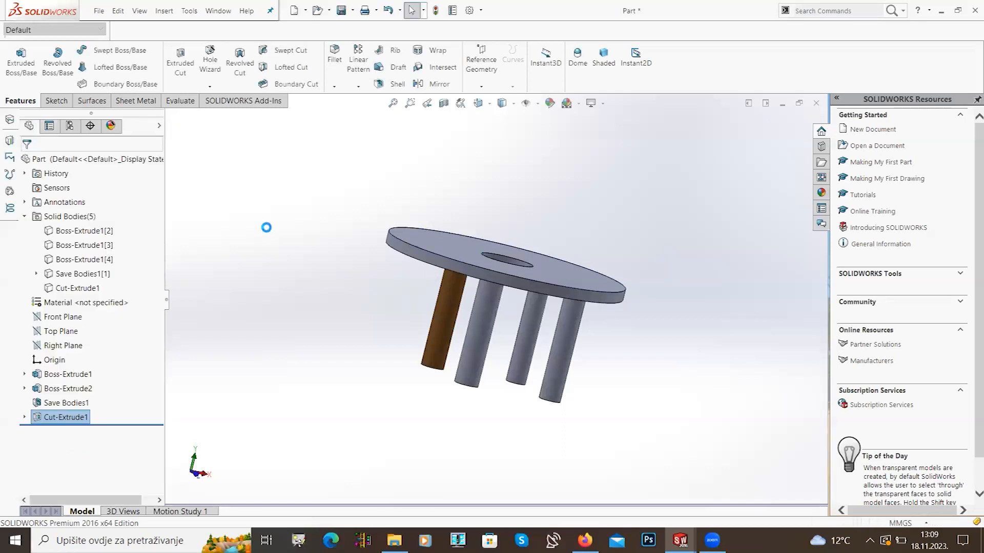
click(341, 11)
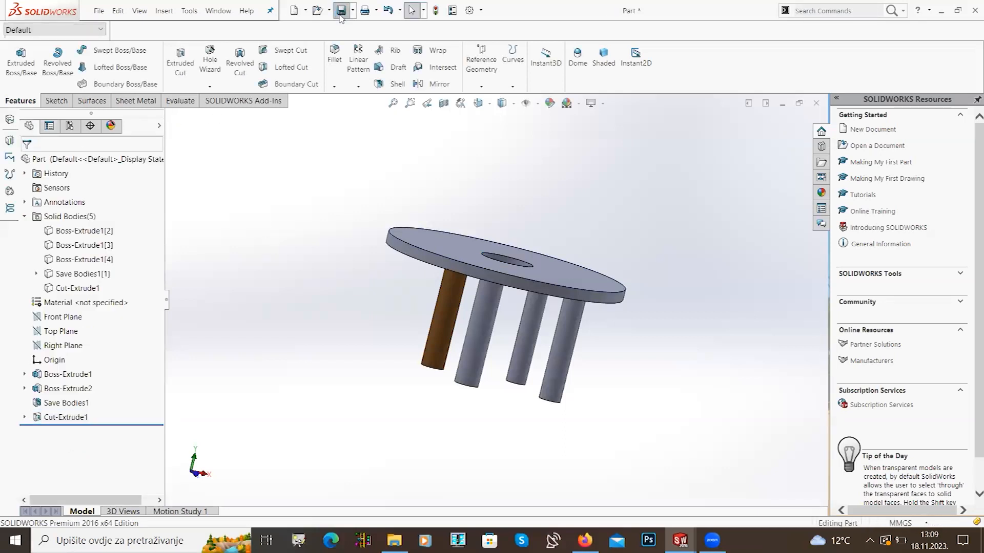
Step: Switch to the Boss-Extrude2 document to check whether the saved tabletop contains the new hole
click(214, 12)
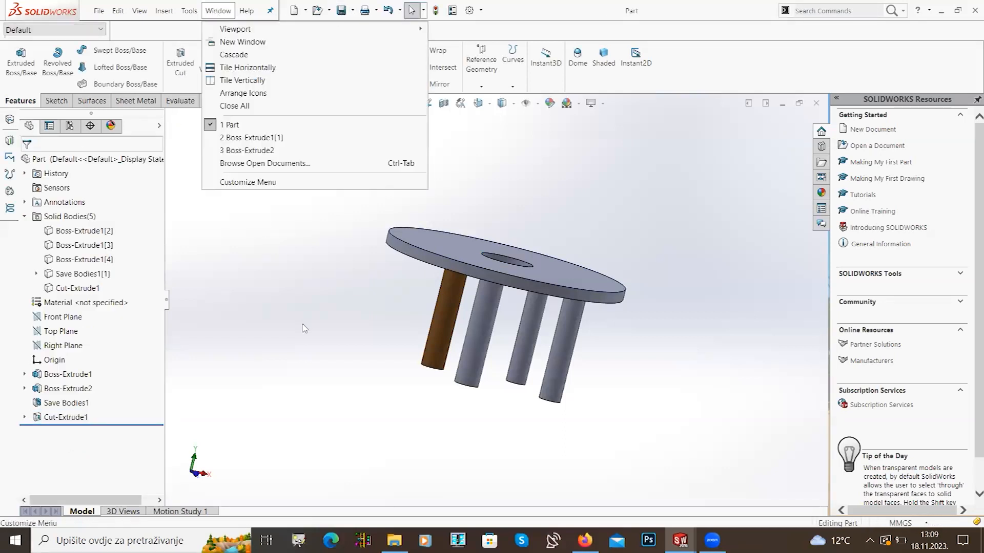
click(411, 242)
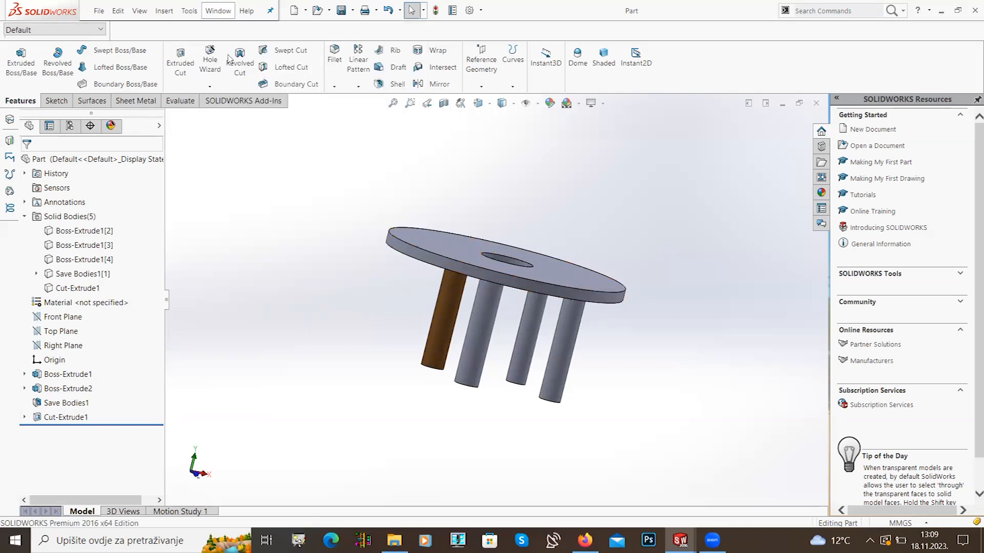
click(228, 11)
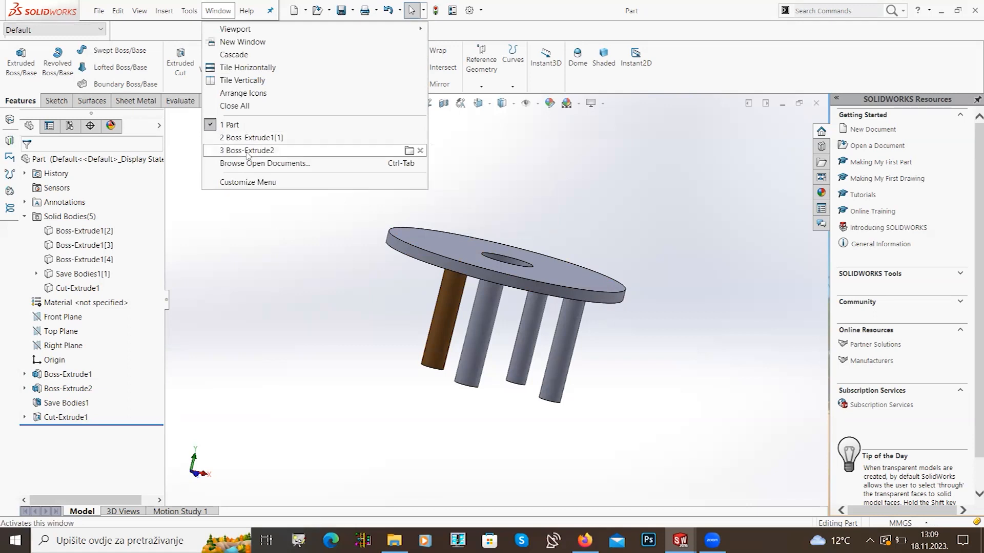
click(247, 150)
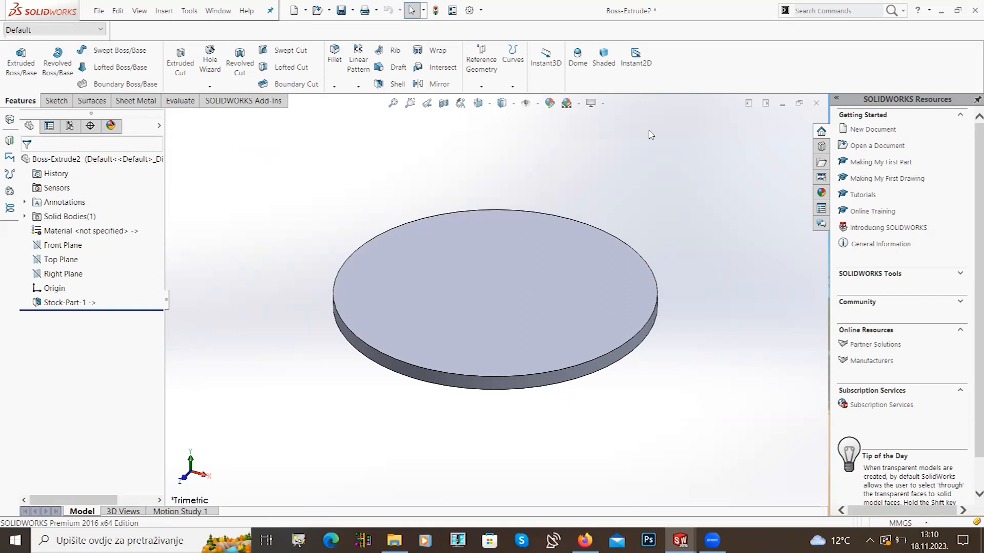
Step: Return to the Part document and move Cut-Extrude1 ahead of Save Bodies1 in the feature order
click(226, 10)
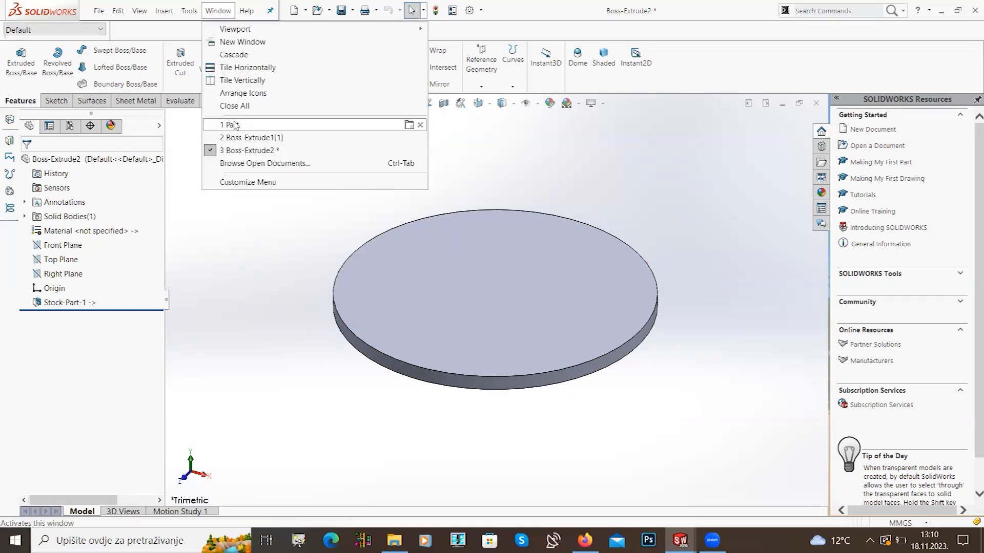
click(264, 131)
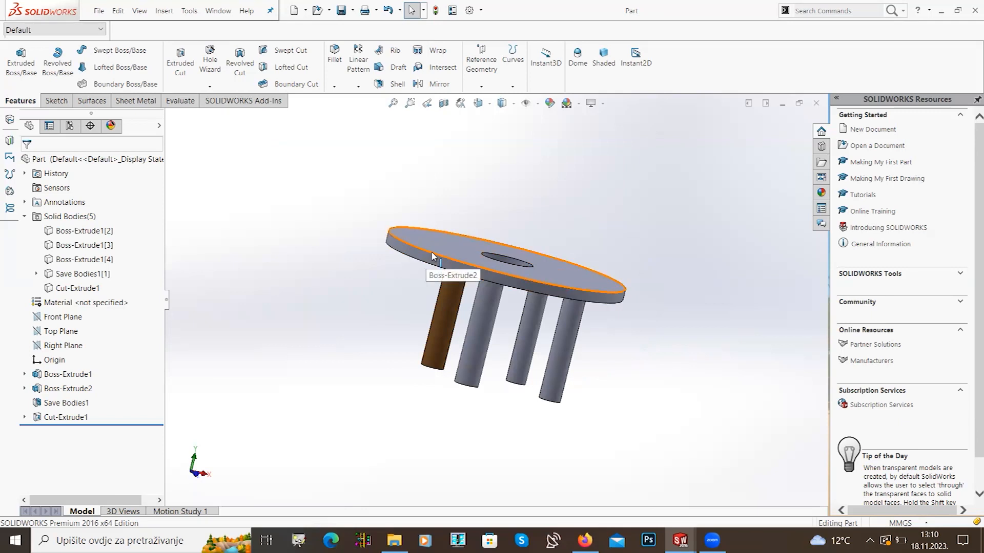
drag(38, 421, 36, 394)
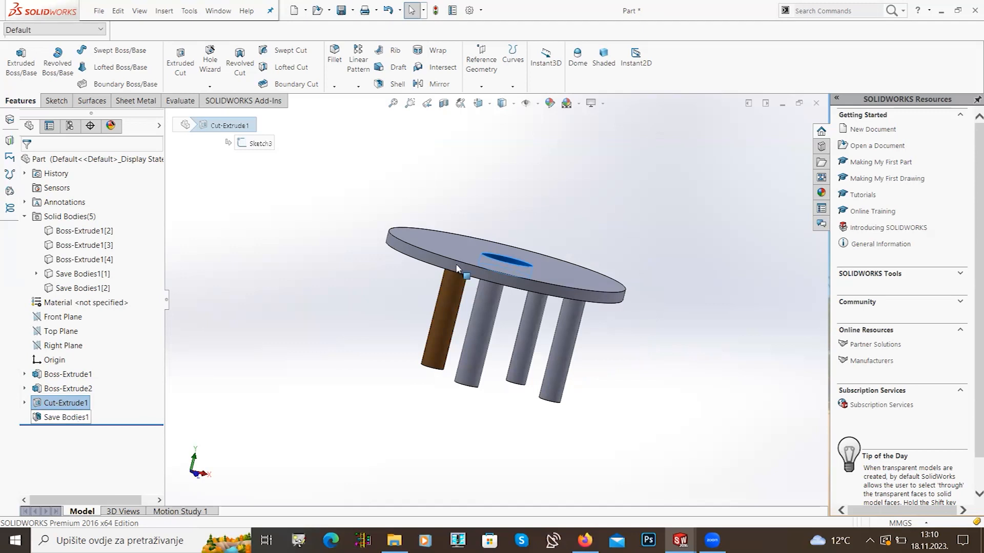
click(306, 228)
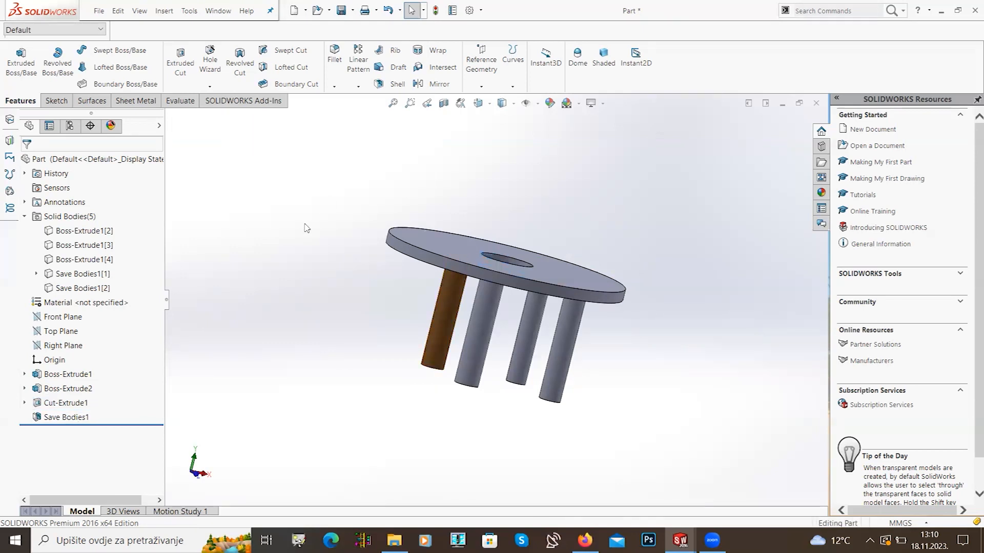
Step: Inspect the tabletop in the Boss-Extrude2 document after the reordering, and return to the Part document
click(217, 11)
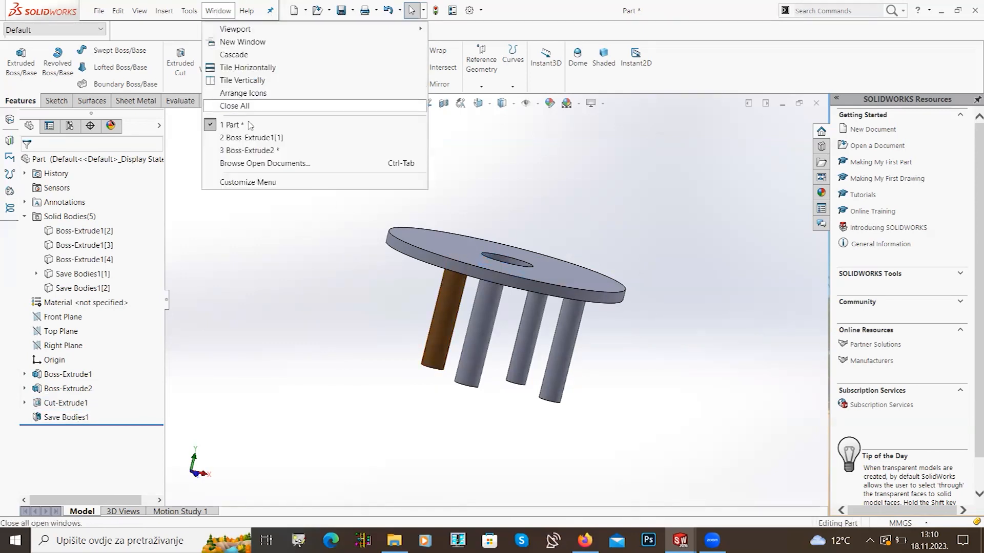
click(262, 151)
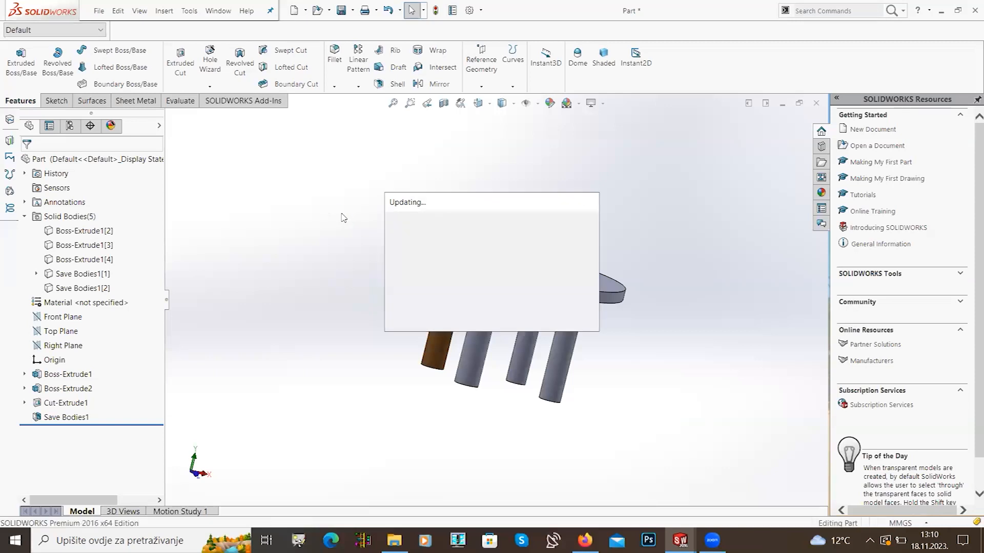
middle_drag(415, 281, 403, 315)
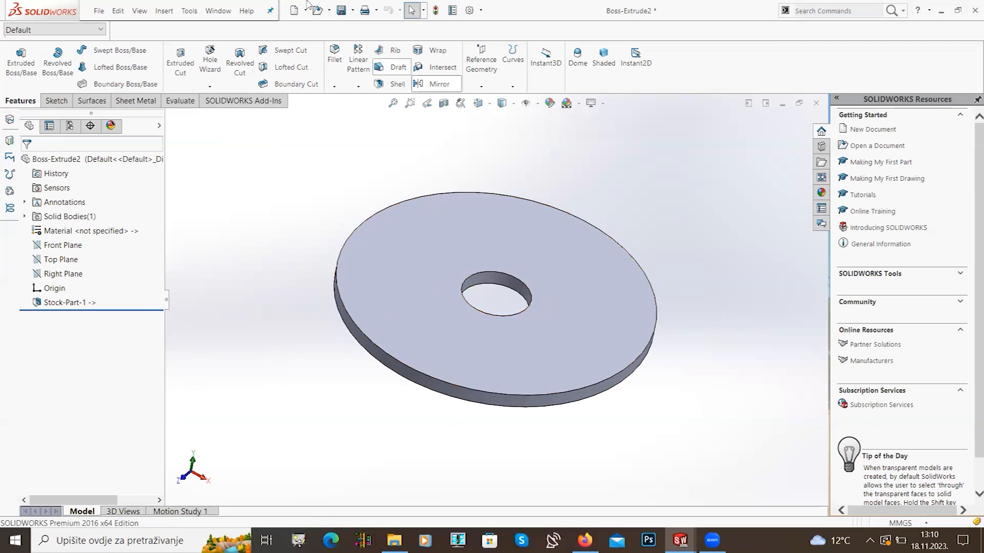
click(221, 10)
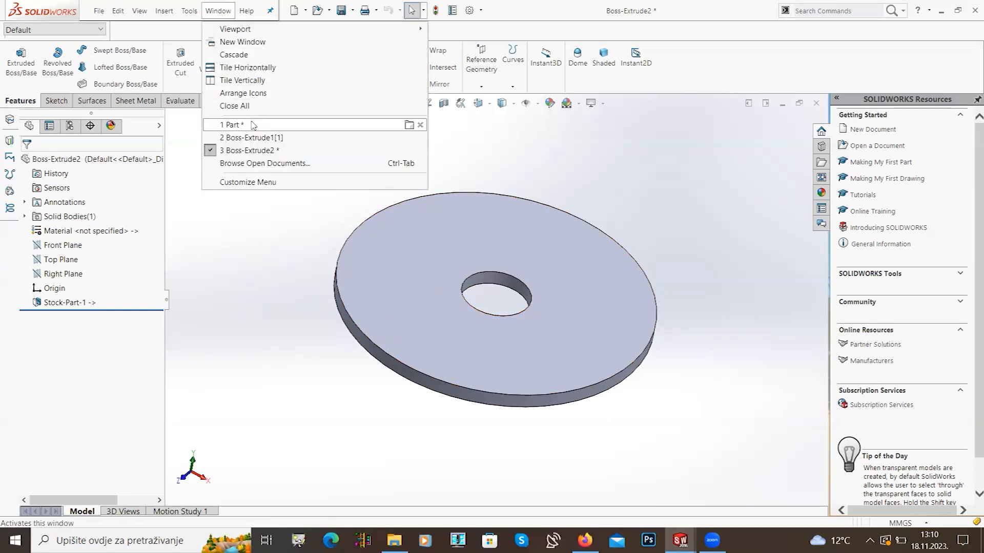
click(253, 125)
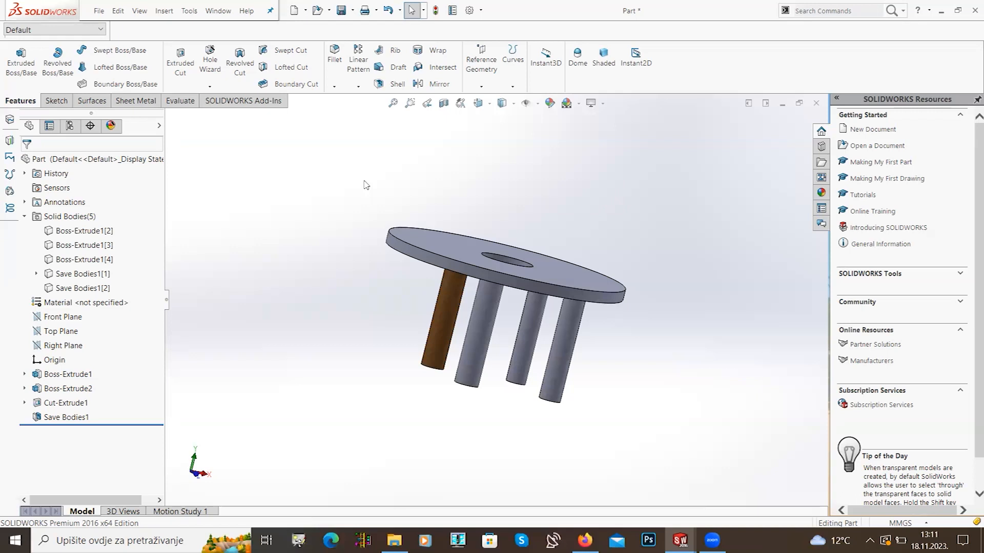
Step: Close the Part document without saving, and switch to the Canva presentation in Firefox to display slide 20, #8 In-Context Feature
middle_drag(370, 288, 394, 284)
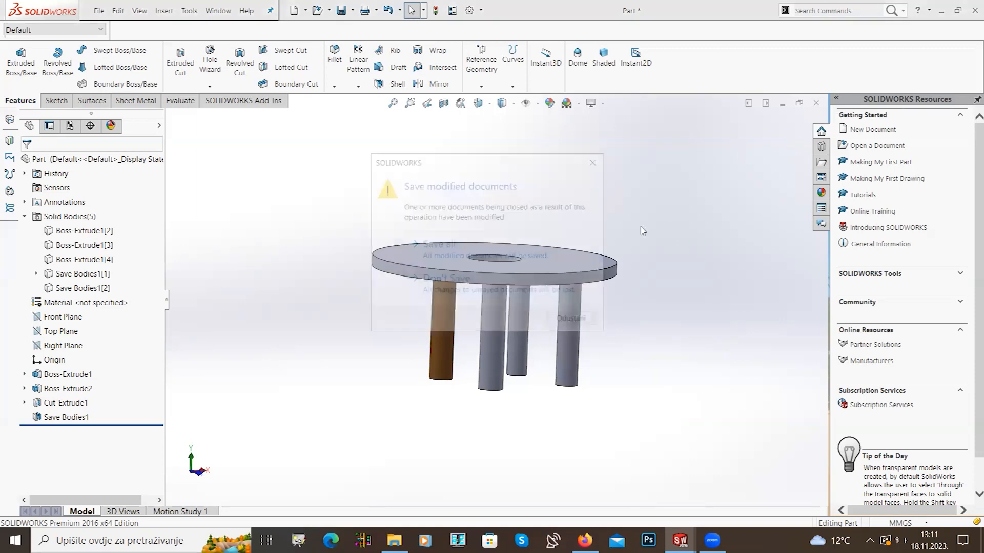
click(532, 288)
click(585, 540)
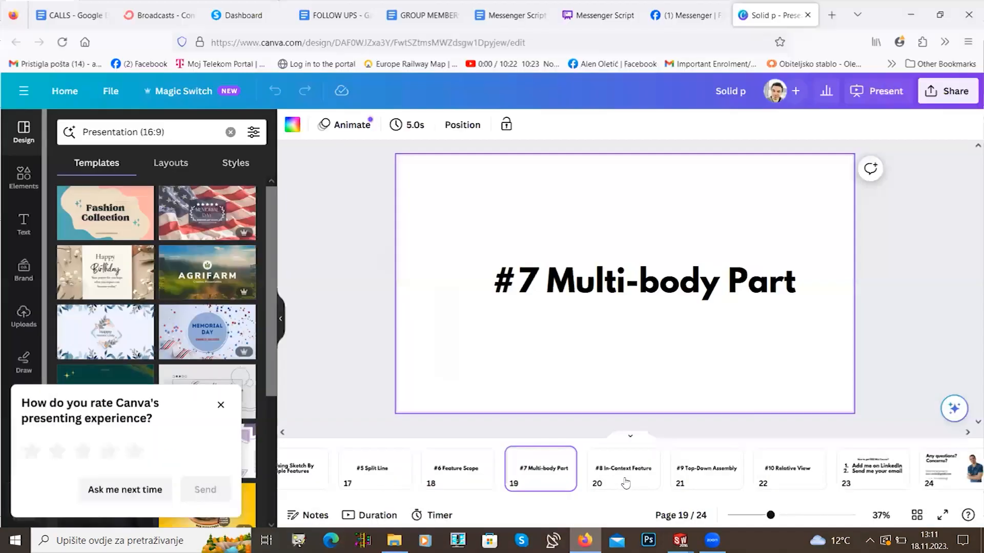
click(625, 480)
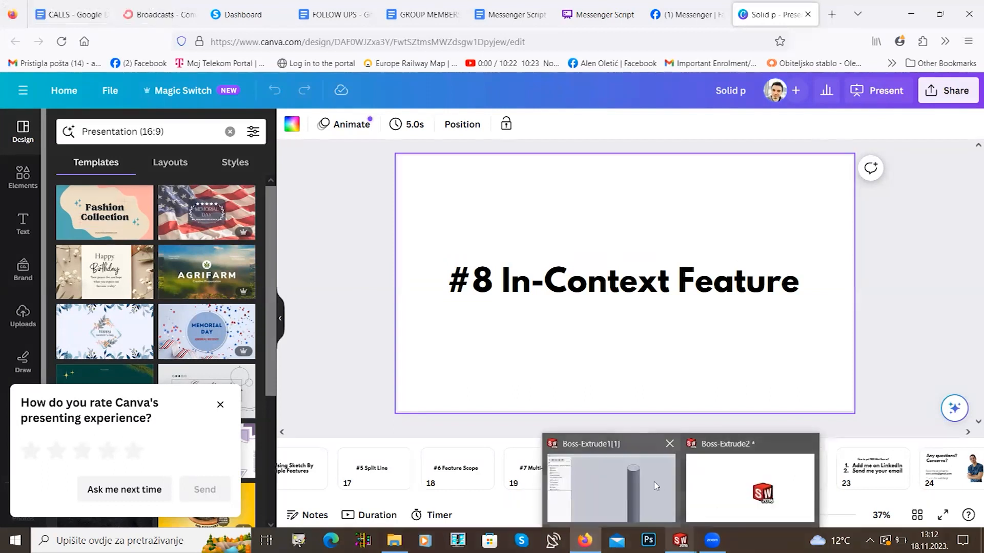
Step: Switch back to SOLIDWORKS and close the Boss-Extrude2 and Boss-Extrude1[1] documents without saving
click(652, 483)
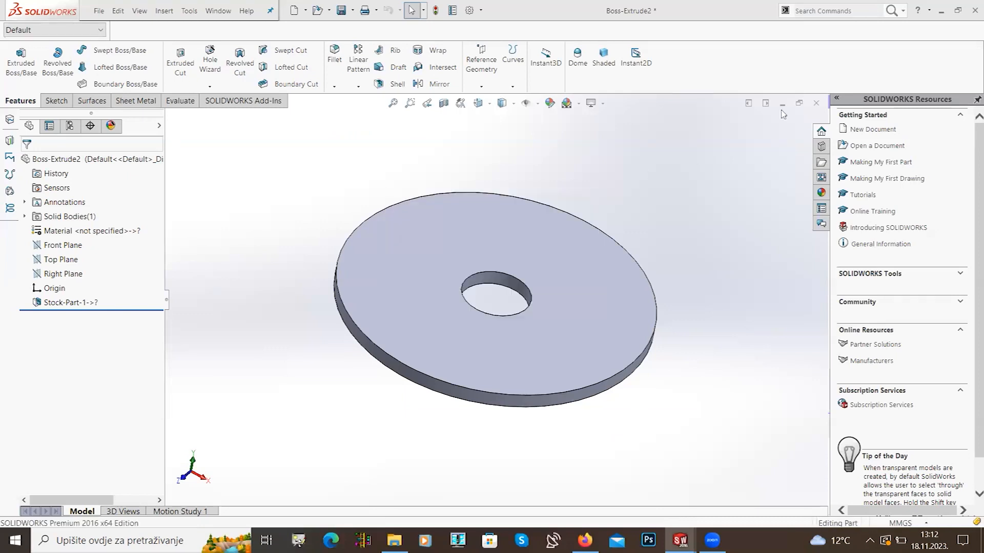
click(816, 104)
click(816, 104)
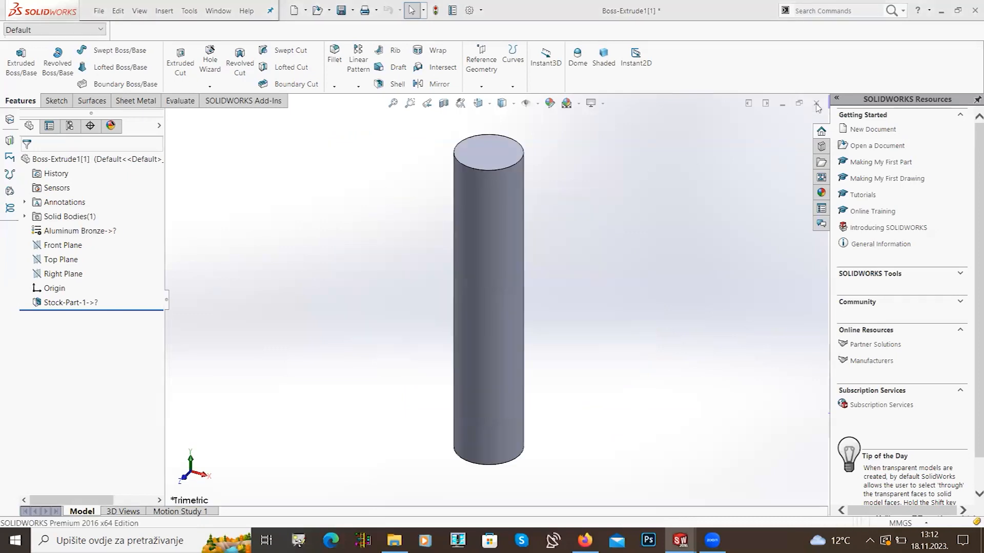
click(445, 280)
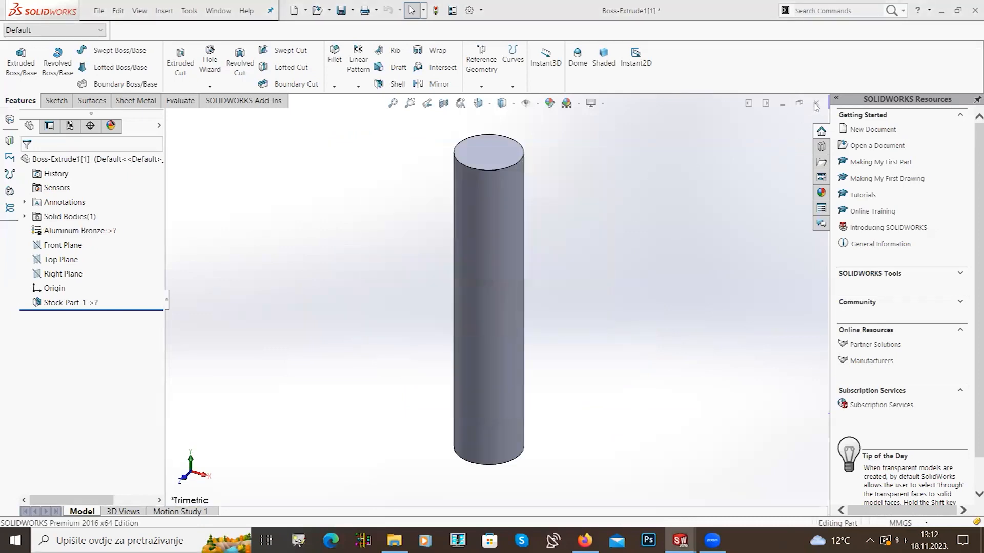
click(817, 103)
click(816, 103)
click(531, 292)
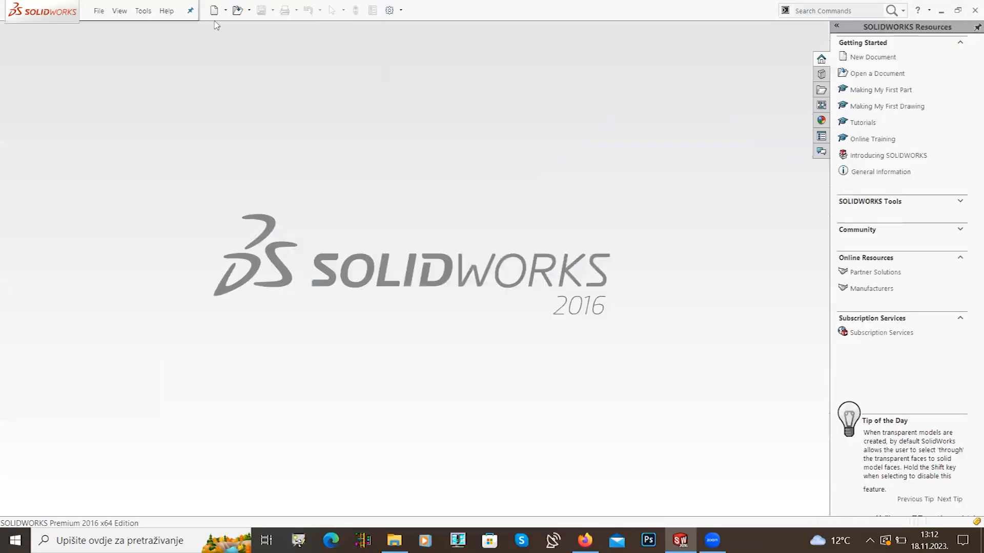
click(351, 152)
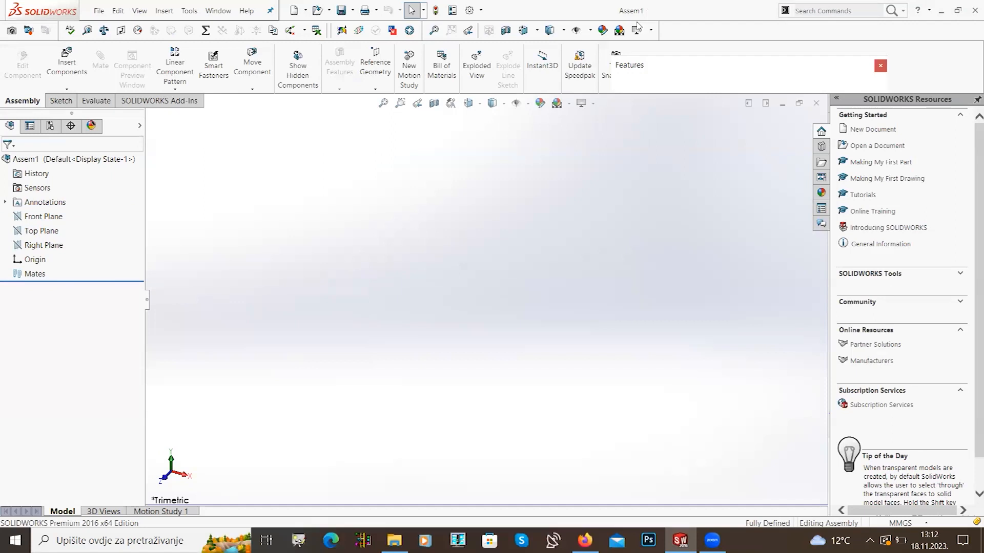
click(25, 163)
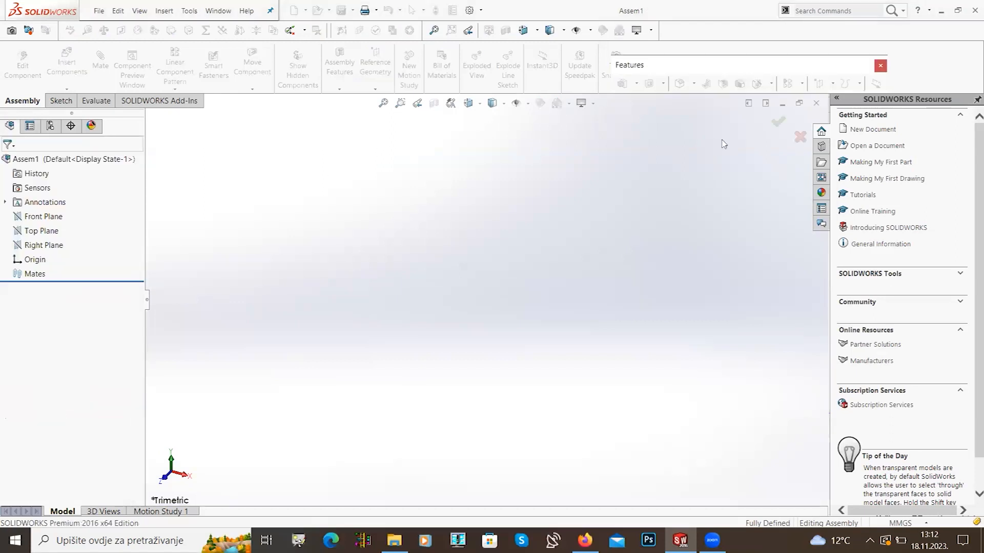
click(816, 104)
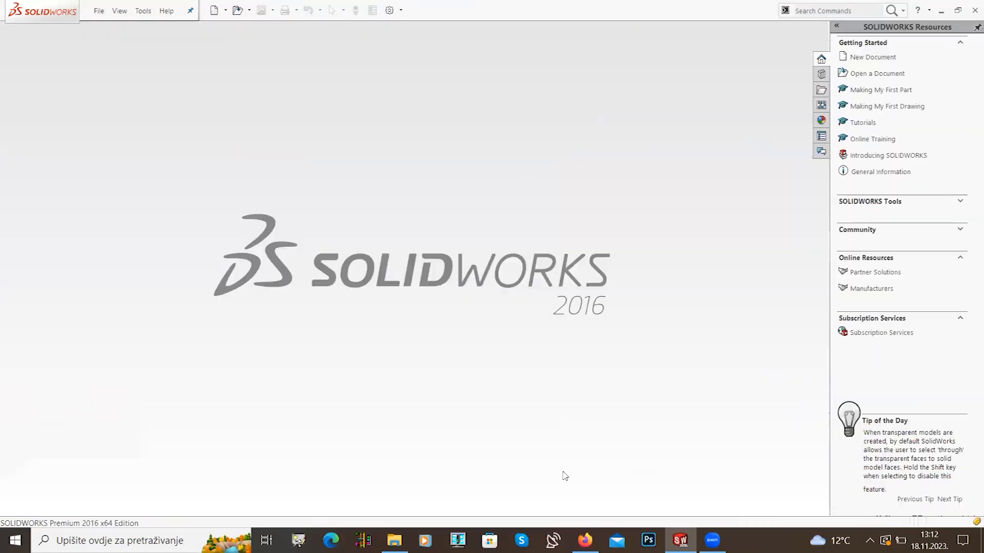
Step: Open the Assem file from the In Context Feature folder in File Explorer and examine the square openings of its two parts
click(394, 540)
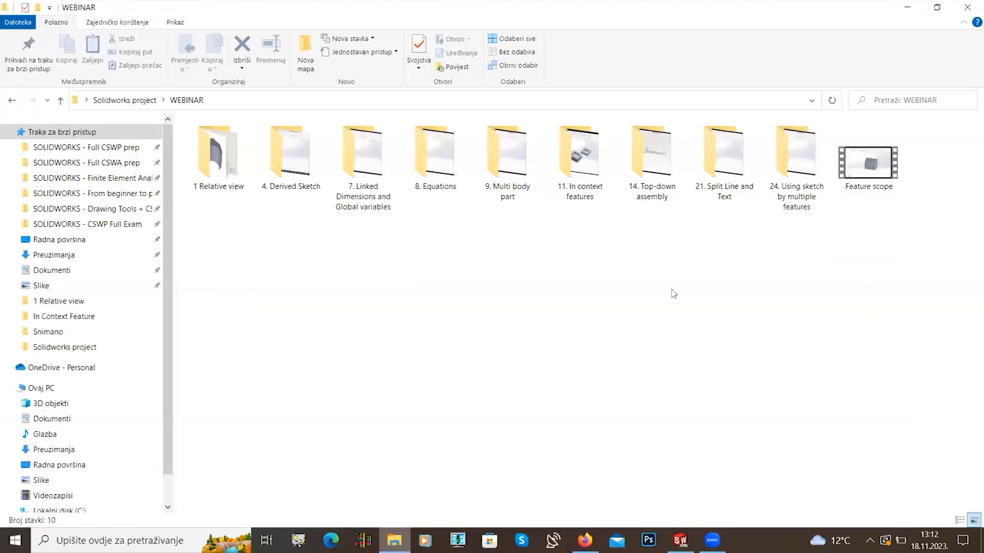
double_click(574, 167)
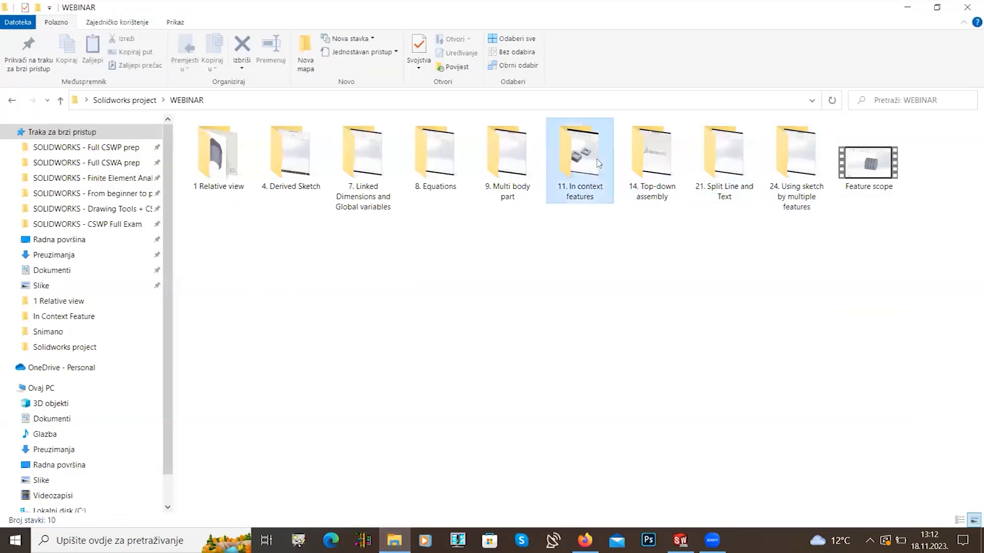
double_click(221, 169)
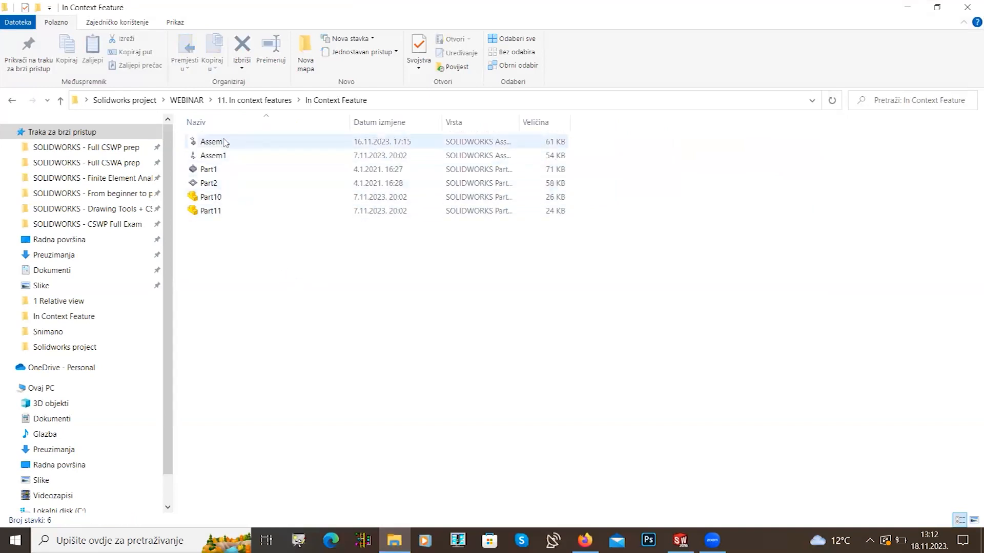
double_click(225, 142)
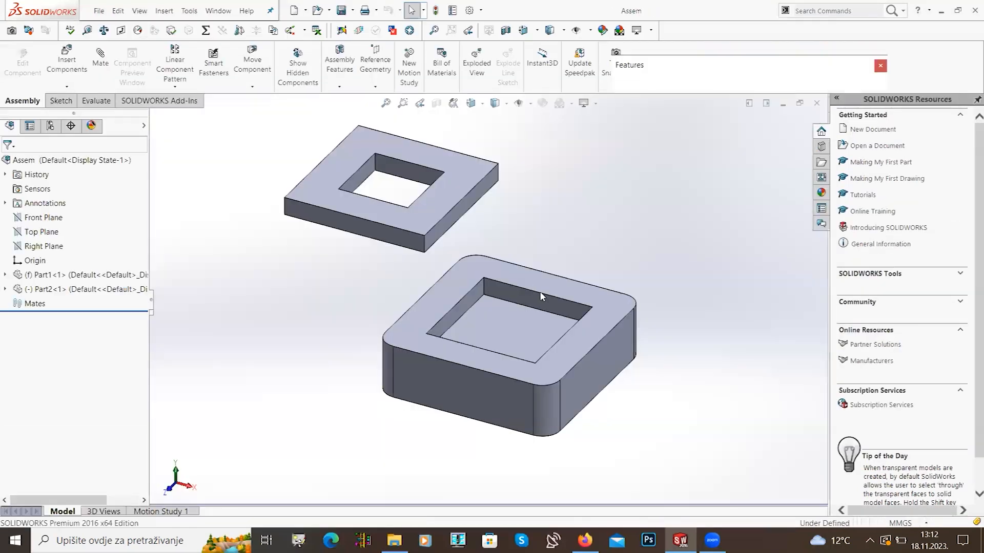
middle_drag(338, 340, 310, 356)
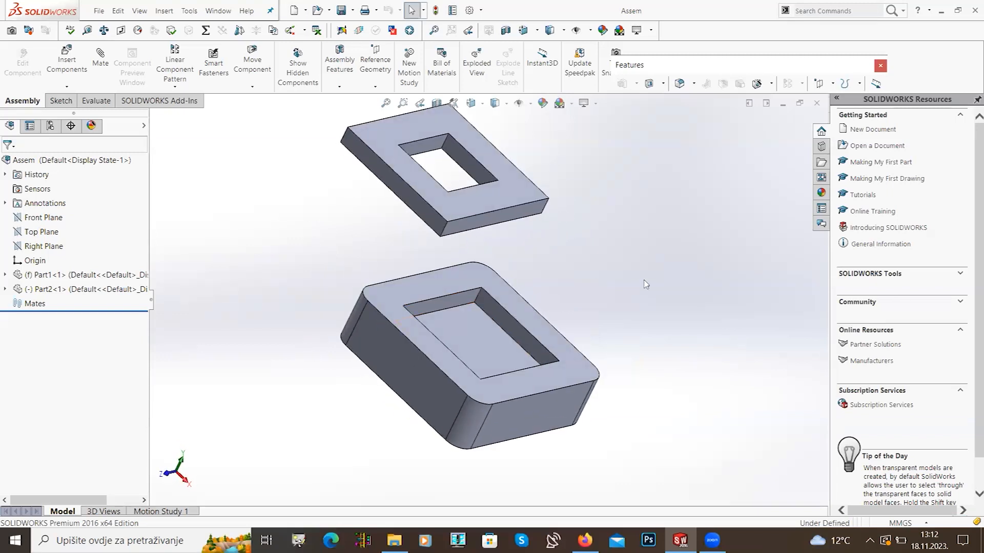
middle_drag(428, 302, 418, 215)
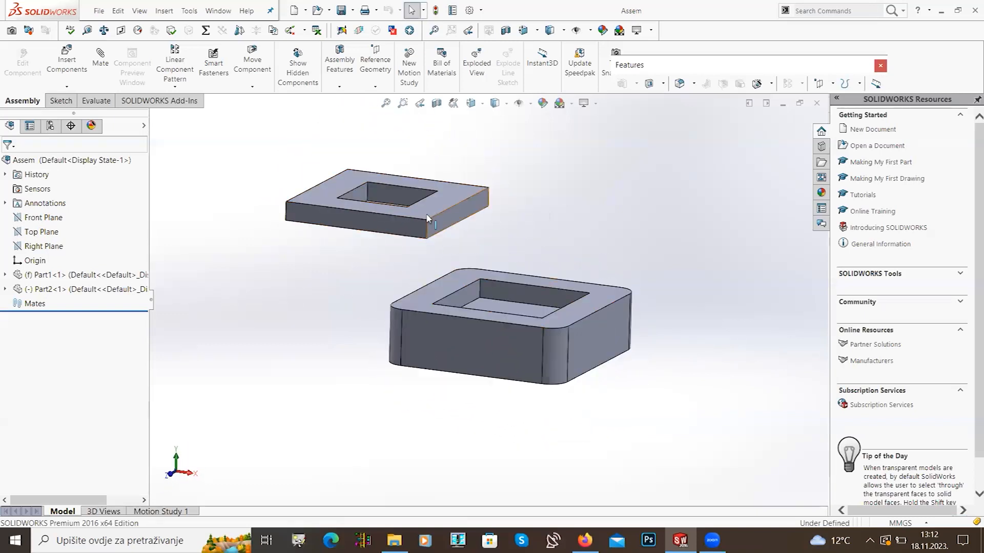
middle_drag(500, 330, 498, 376)
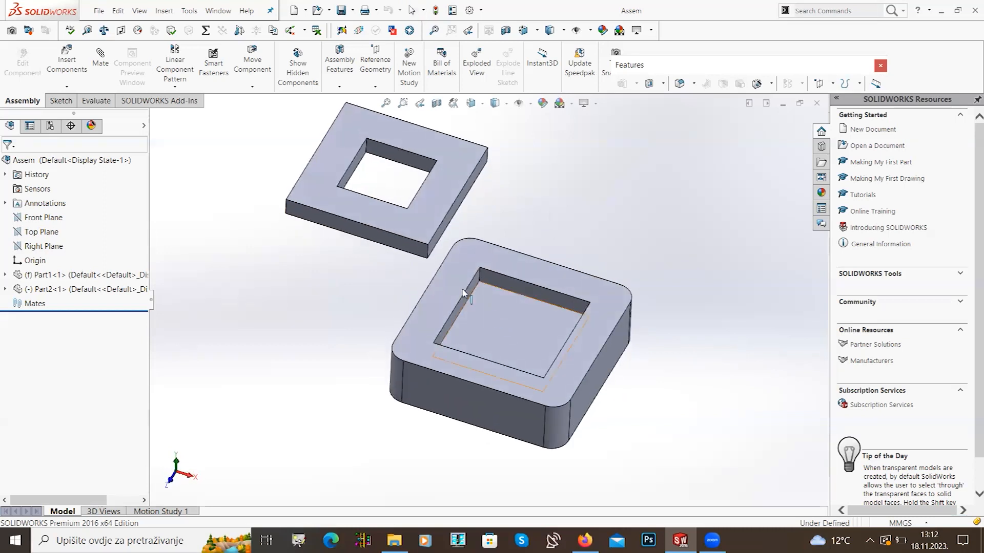
click(436, 325)
click(340, 314)
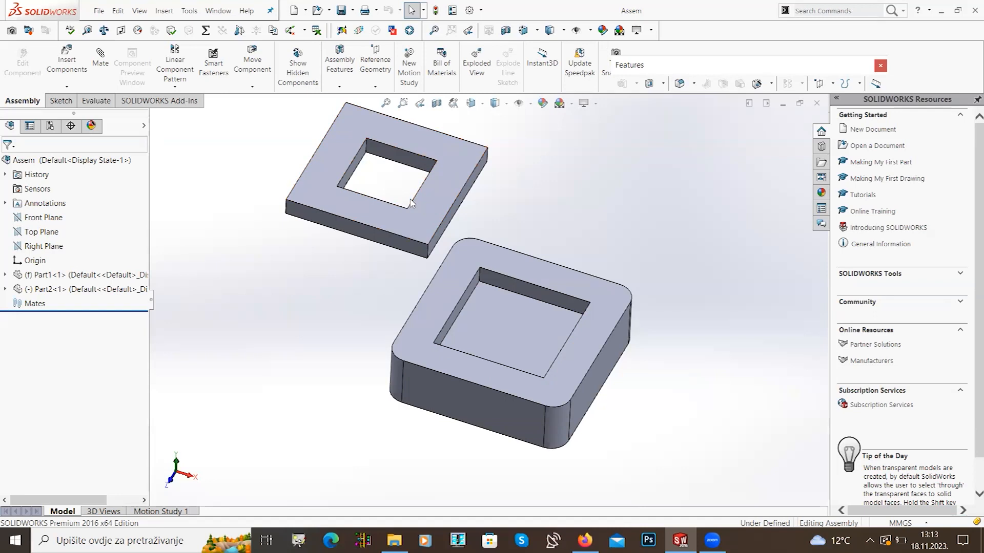
Step: Add a Profile Center mate between the top face of the rounded base, Part1, and the underside of the square frame, Part2
middle_drag(297, 332, 295, 300)
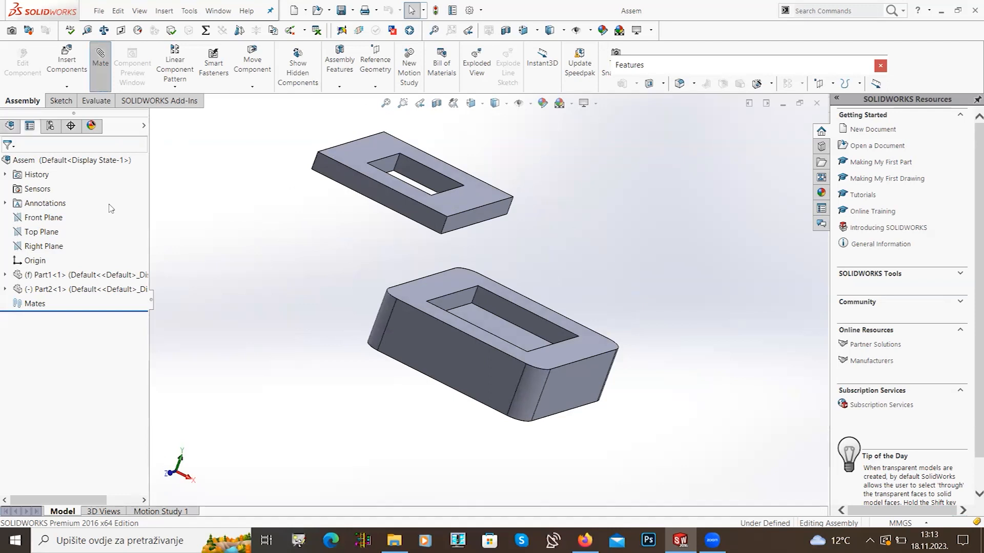
scroll(71, 295, down, 3)
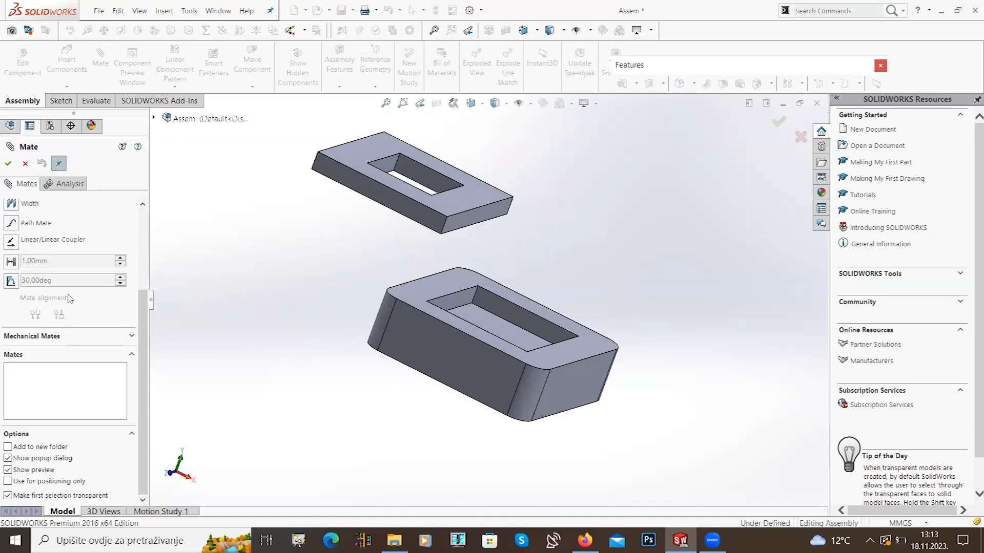
click(65, 319)
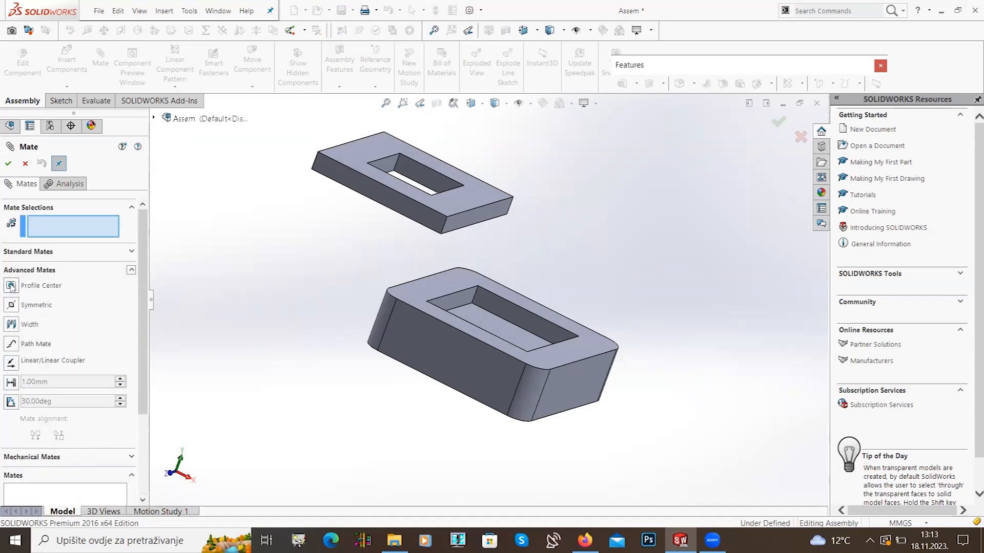
click(12, 286)
middle_drag(362, 278, 414, 234)
click(460, 290)
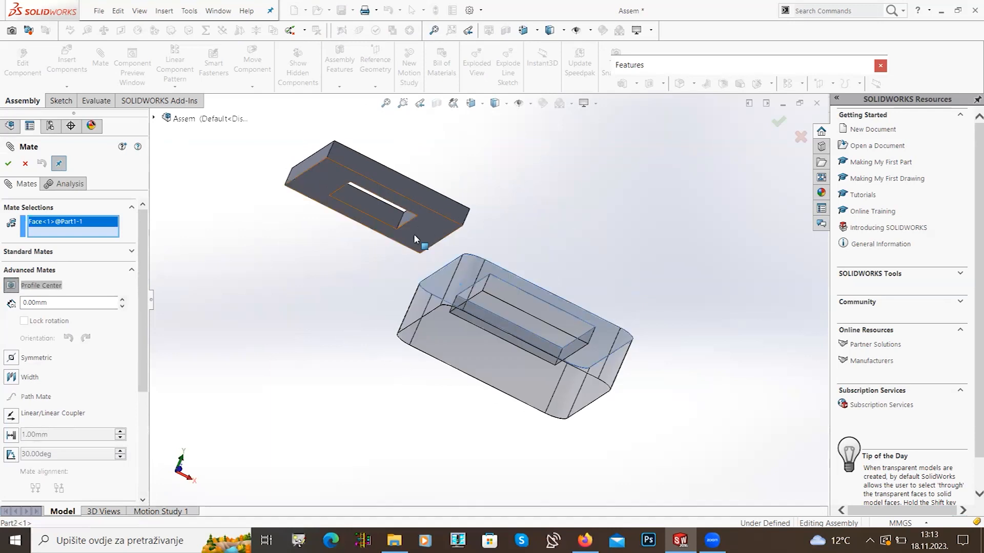
click(414, 236)
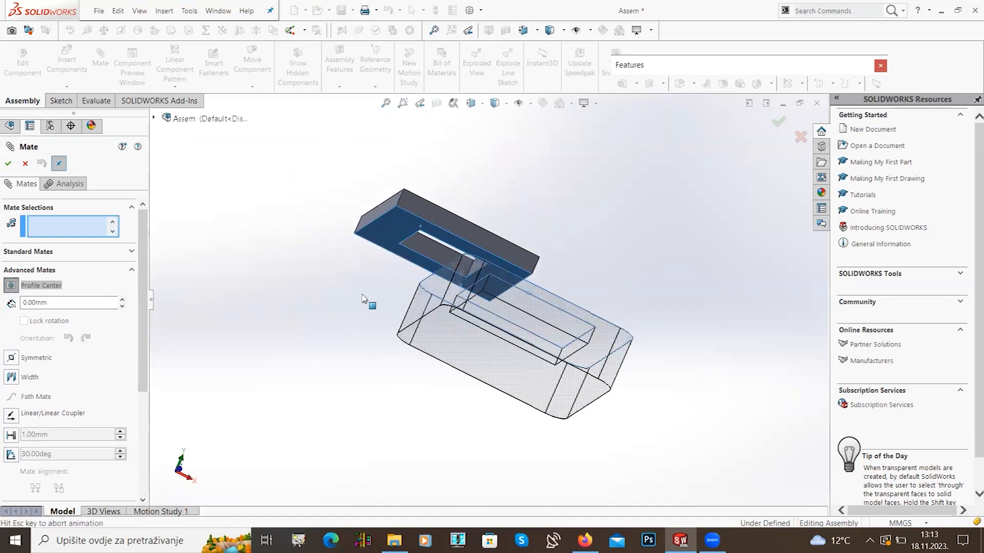
click(9, 165)
click(8, 166)
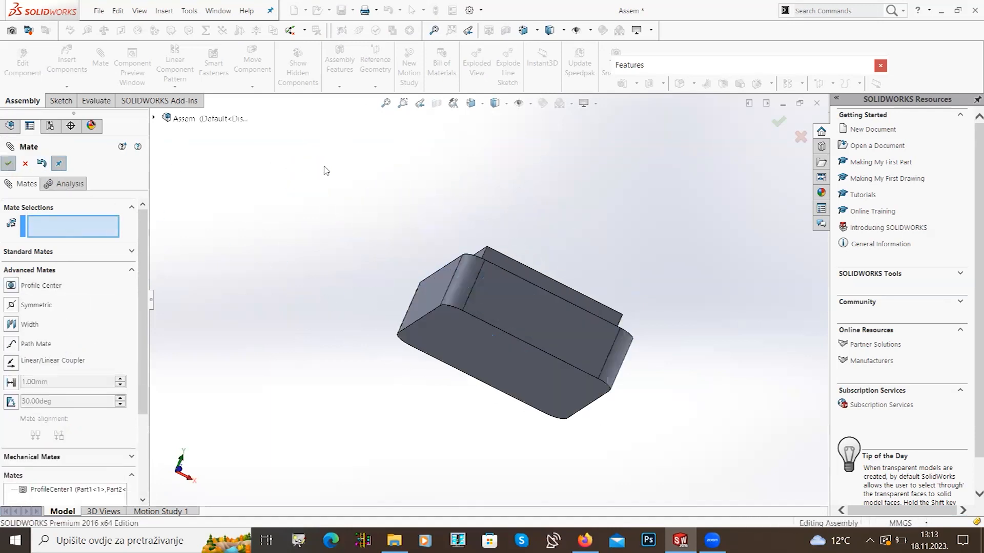
middle_drag(506, 192, 500, 304)
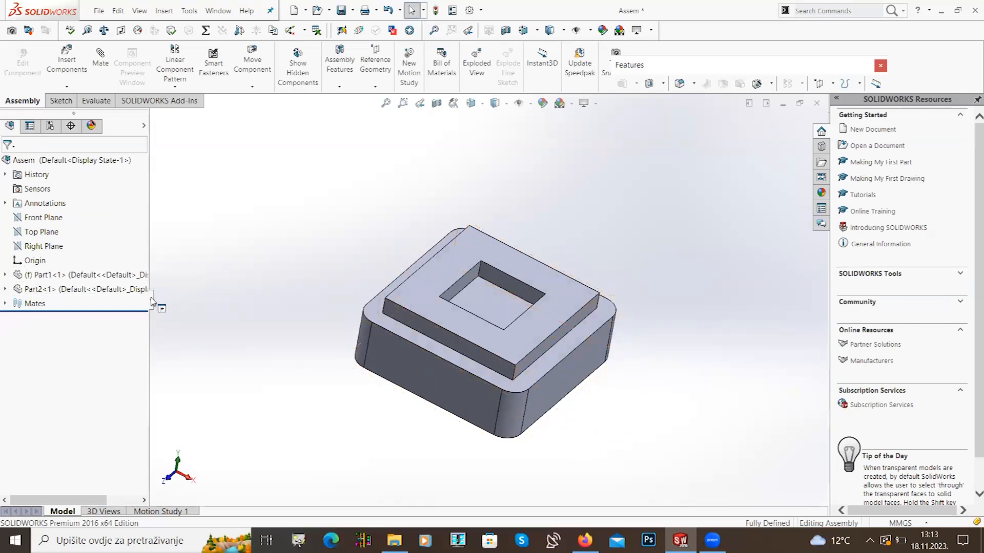
Step: Edit Sketch1 of Part2 in context, make its inner square collinear with the edge of Part1's pocket, and return to the assembly
drag(152, 301, 194, 302)
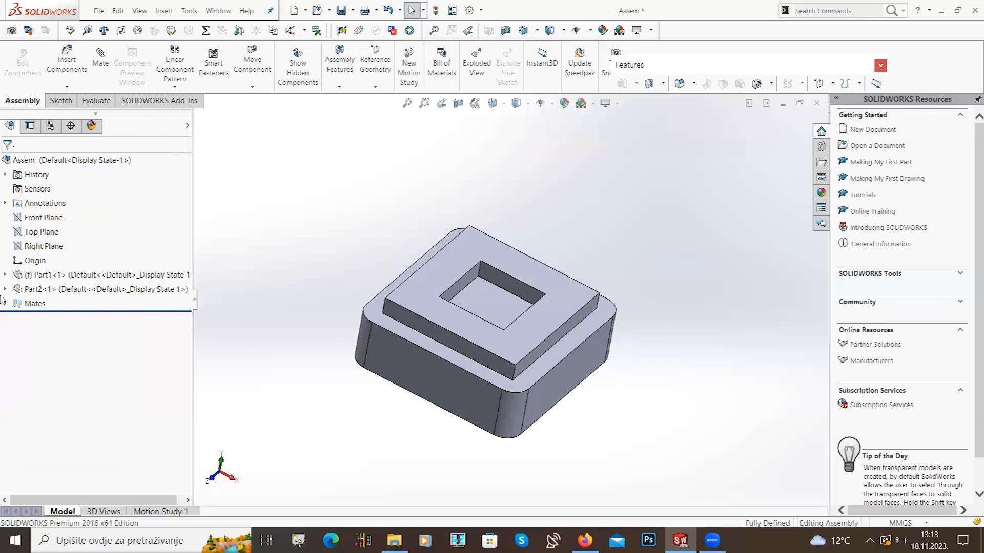
click(5, 289)
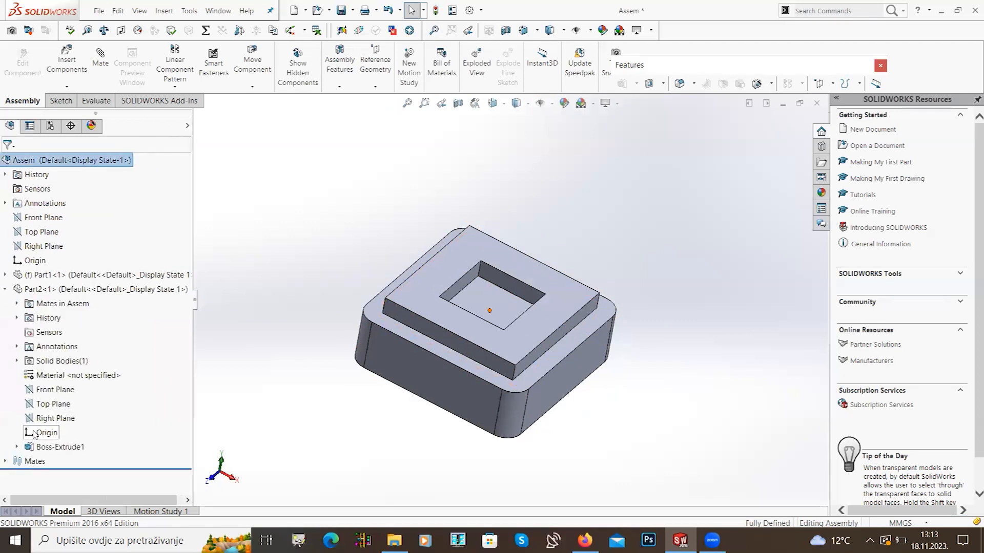
click(18, 448)
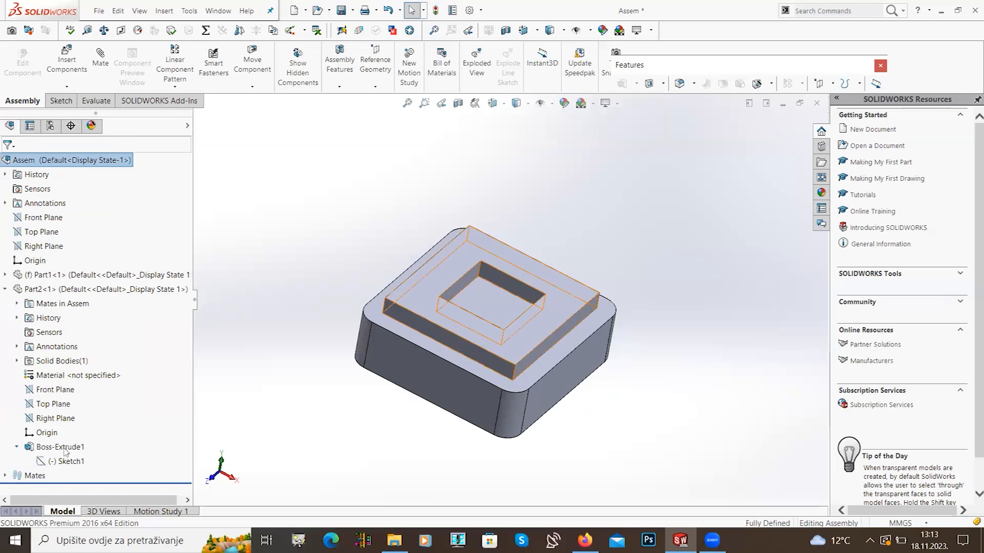
click(48, 461)
click(55, 429)
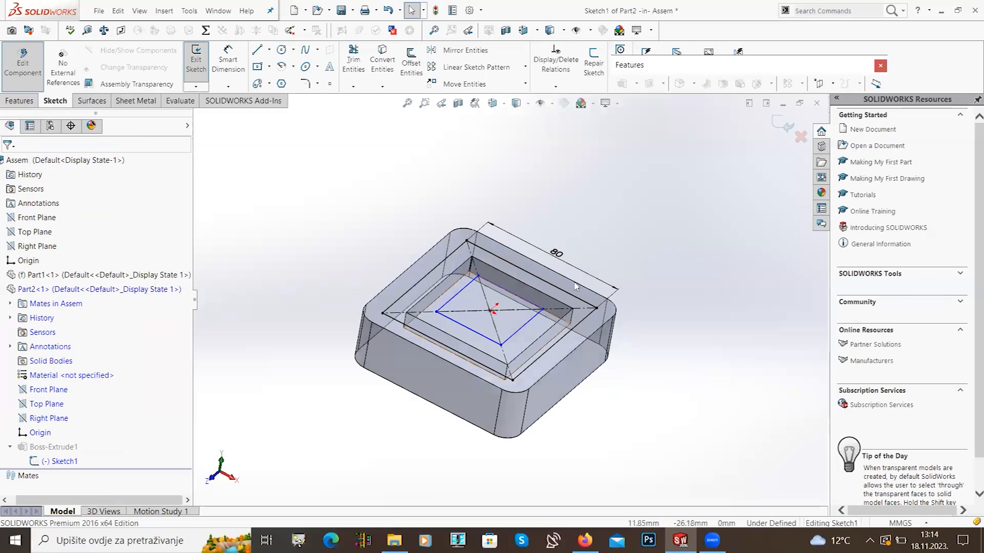
mouse_move(419, 358)
middle_down()
mouse_move(384, 409)
mouse_move(383, 365)
mouse_move(461, 293)
mouse_move(448, 274)
middle_up()
click(451, 280)
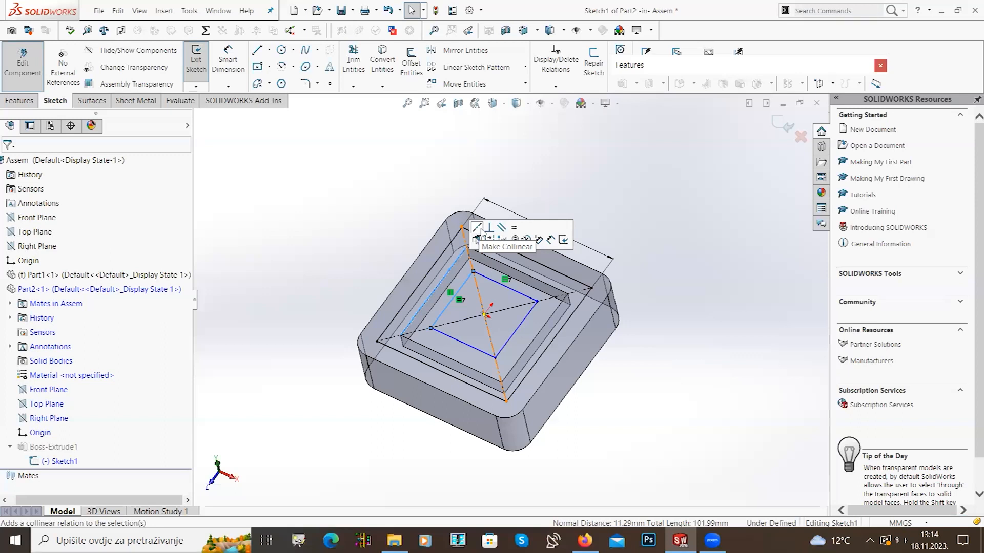
click(476, 228)
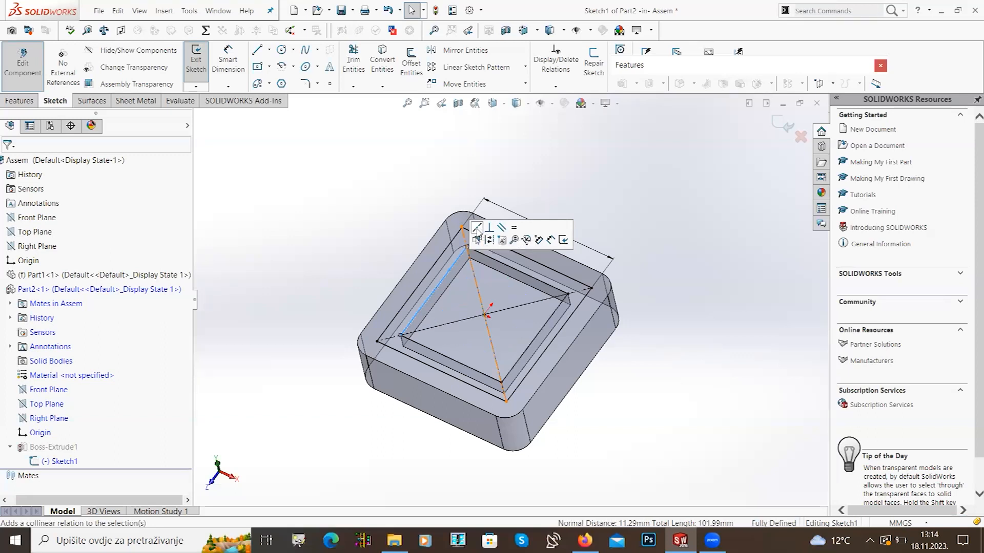
click(363, 219)
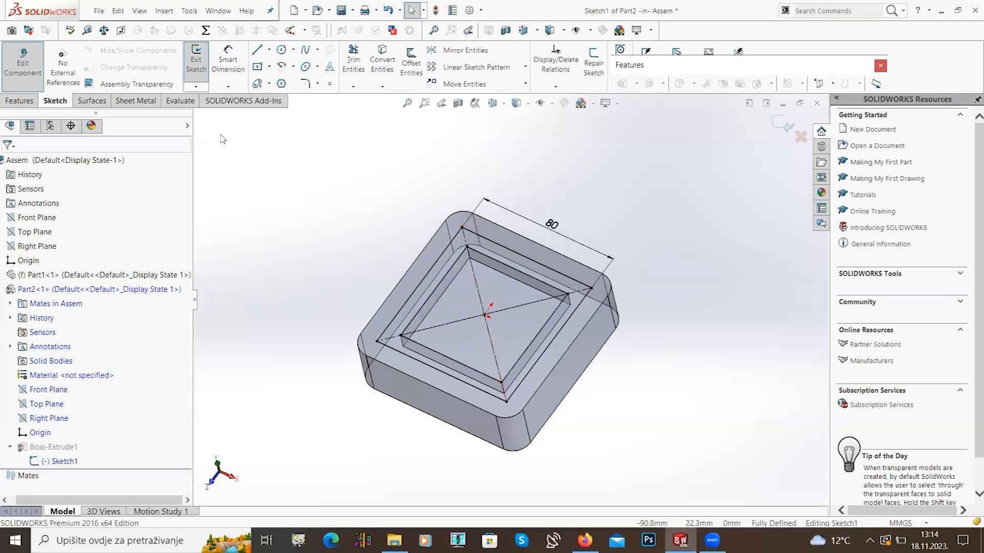
click(195, 67)
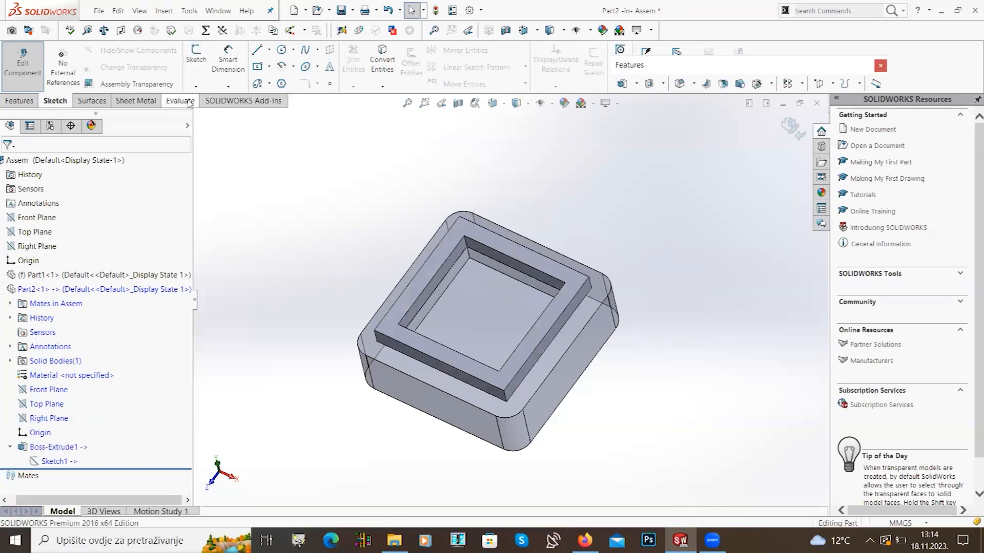
click(40, 80)
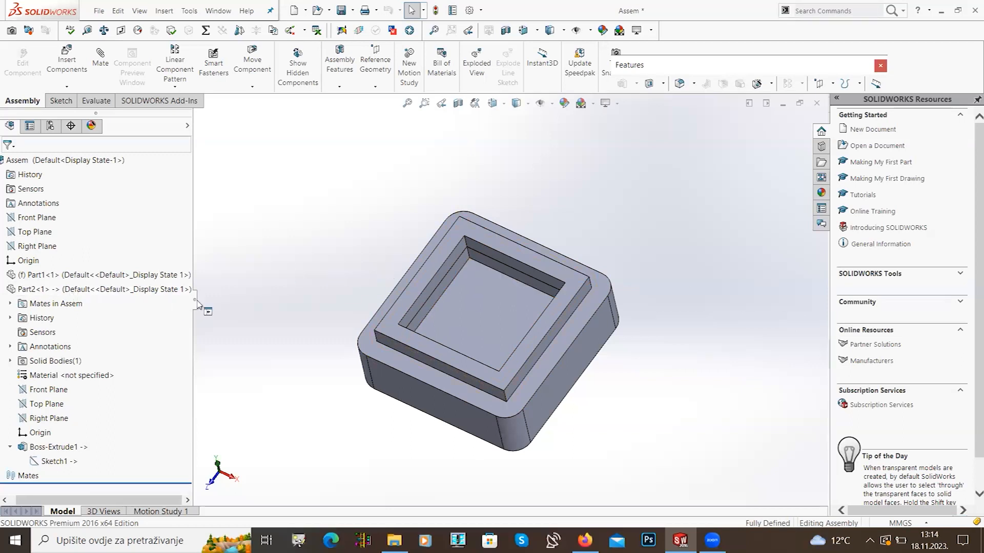
Step: Examine the external reference markers on Part2's sketch in the feature tree and compare them with Part1's entries
drag(197, 305, 263, 304)
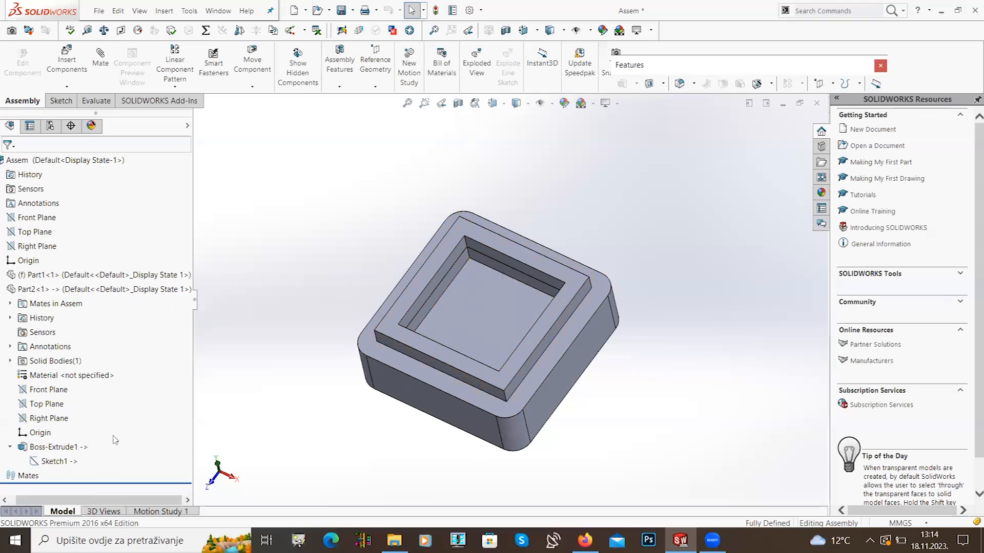
click(62, 461)
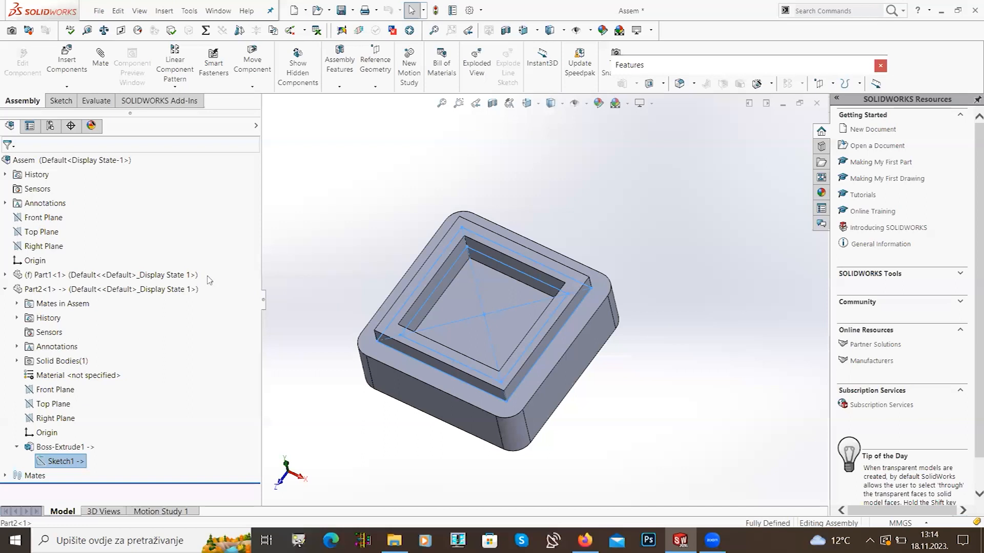
click(5, 275)
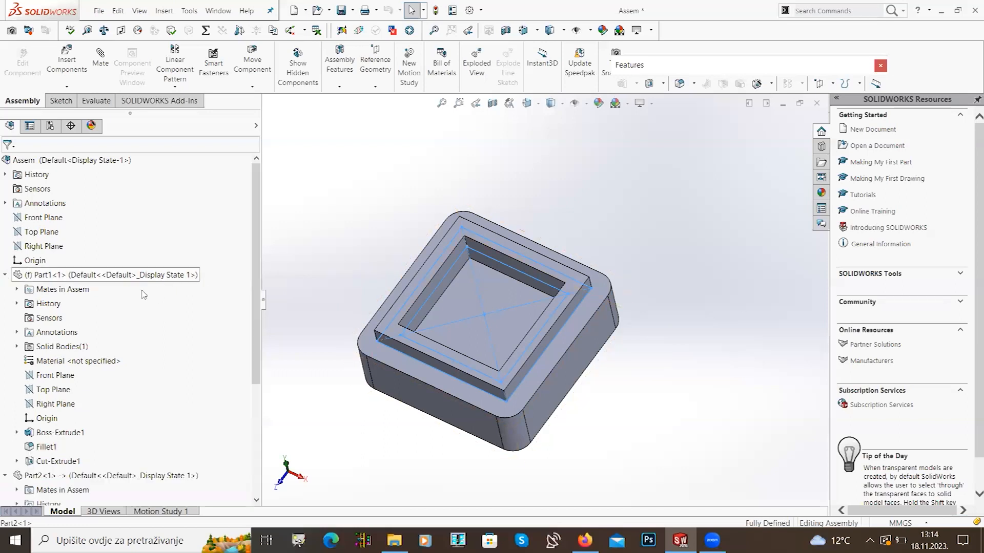
click(196, 277)
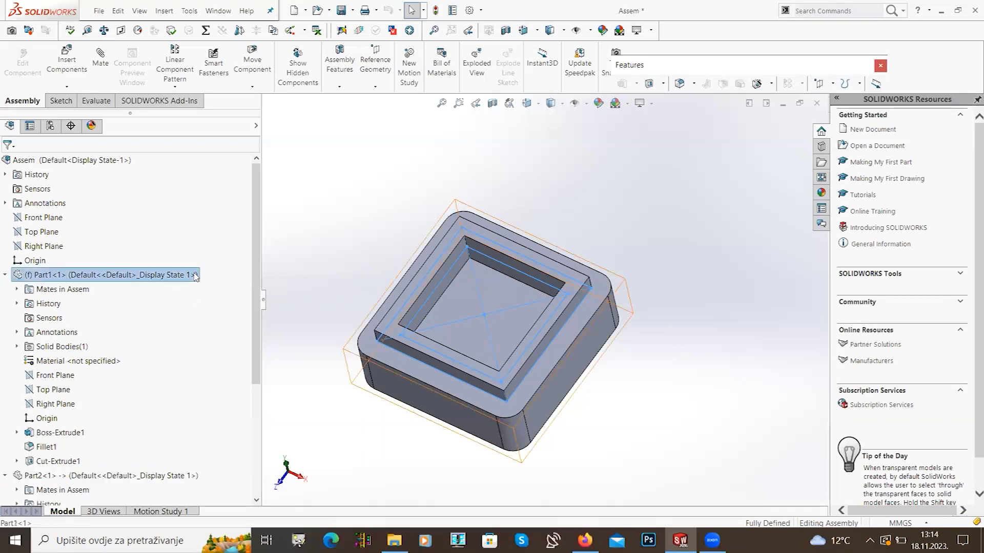
click(309, 372)
Step: Shrink the square in Sketch2 of Part1's Cut-Extrude1, return to the assembly, and inspect the opening in Part2
scroll(182, 374, down, 3)
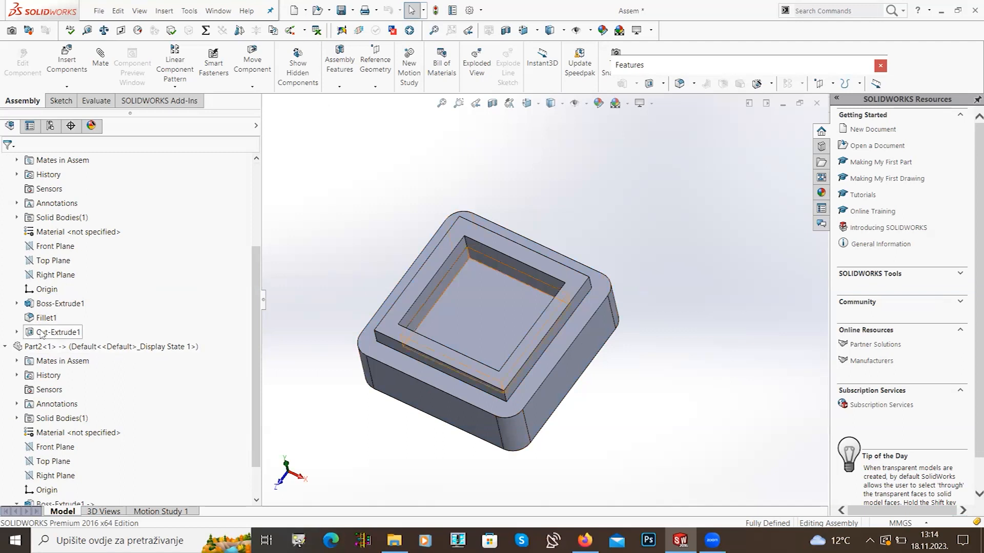
click(17, 332)
click(57, 347)
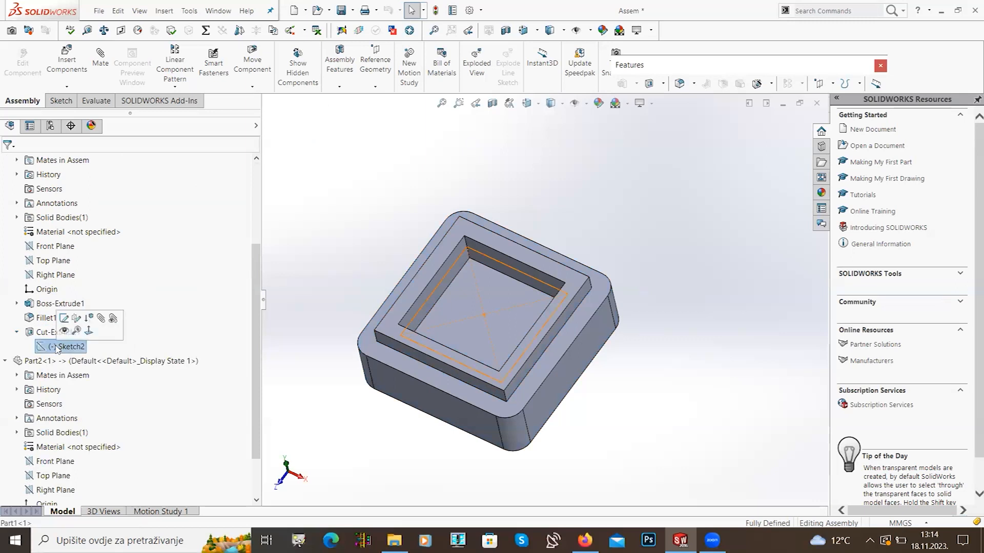
click(64, 317)
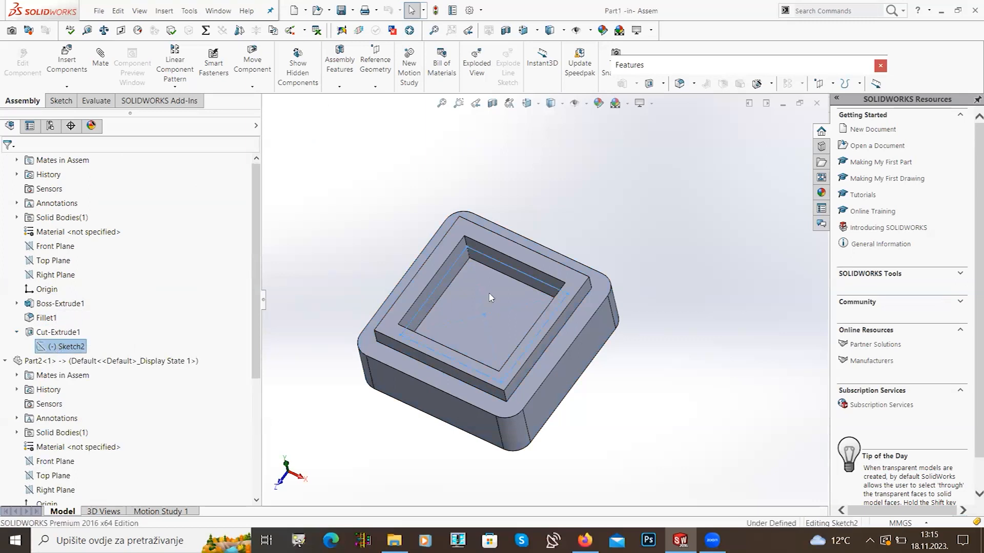
drag(568, 296, 535, 303)
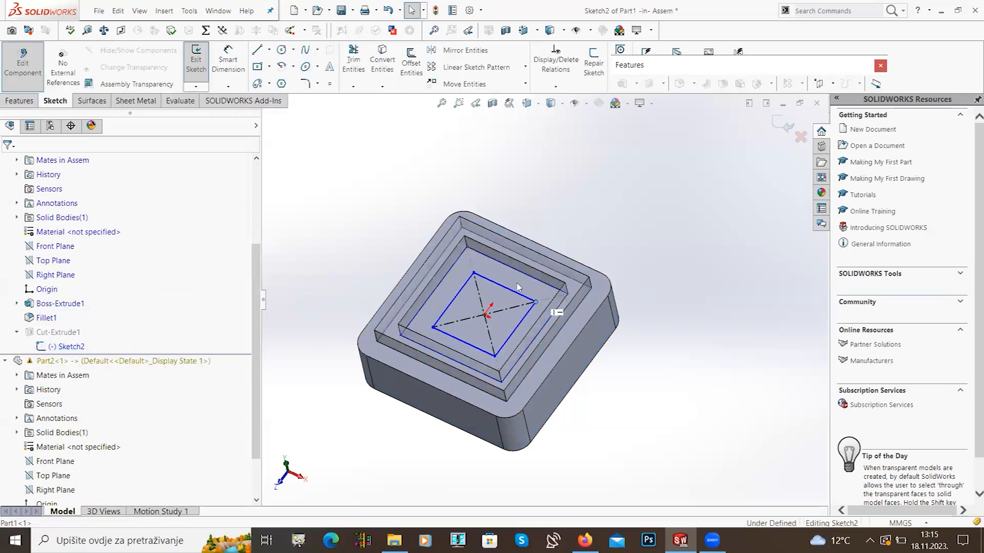
click(30, 74)
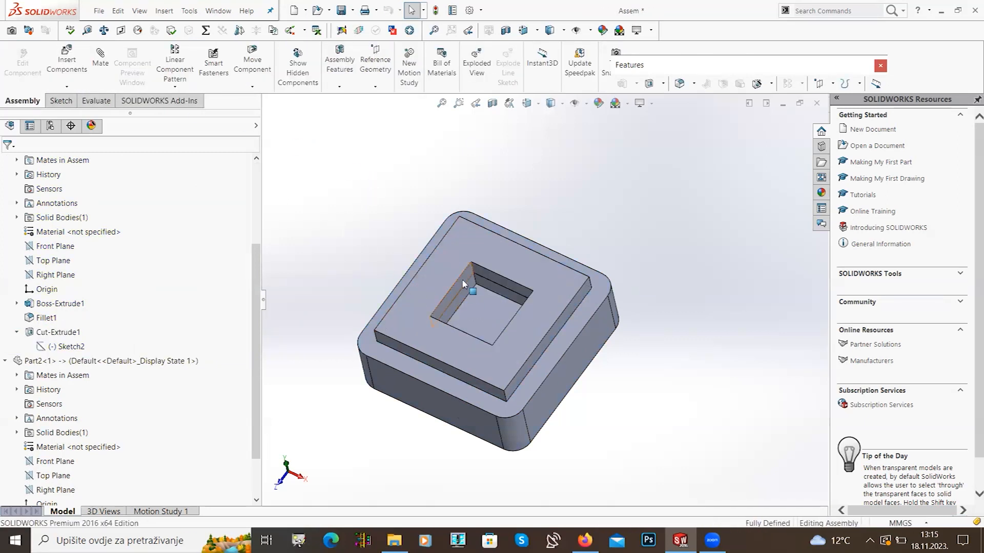
middle_drag(407, 301, 404, 273)
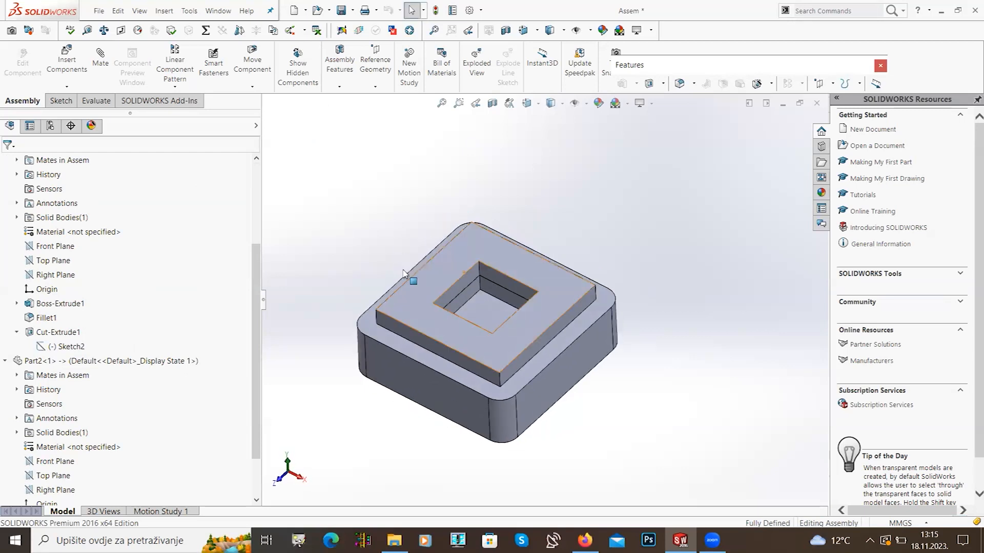
click(434, 277)
click(346, 269)
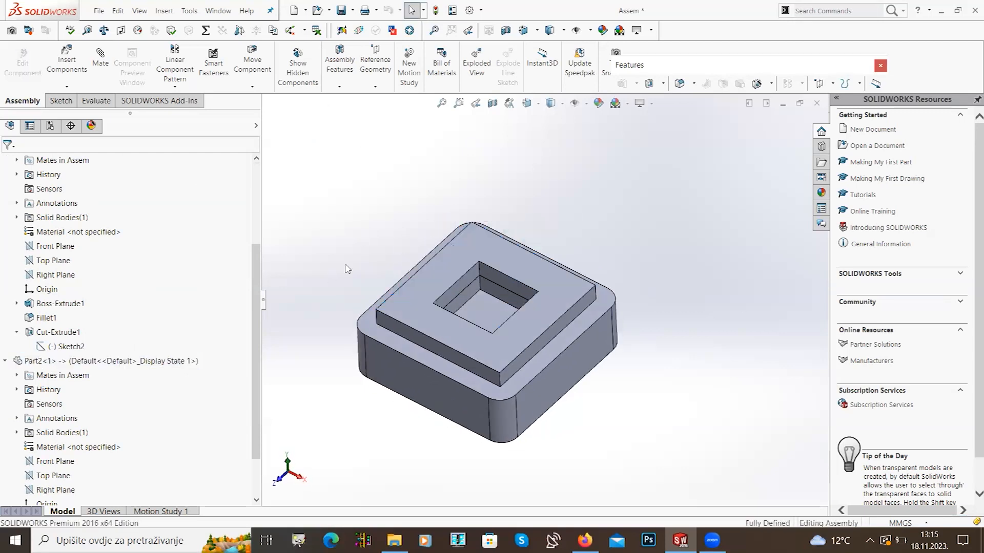
Step: List the external references of Sketch1 under Part2's Boss-Extrude1, review the referenced entity, and close the list
scroll(215, 314, down, 2)
scroll(174, 298, up, 5)
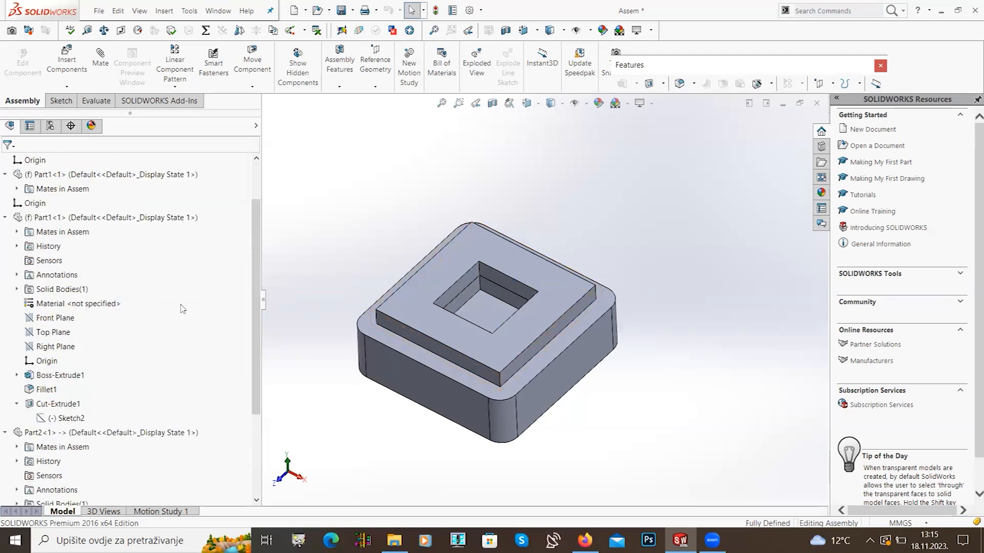
click(6, 219)
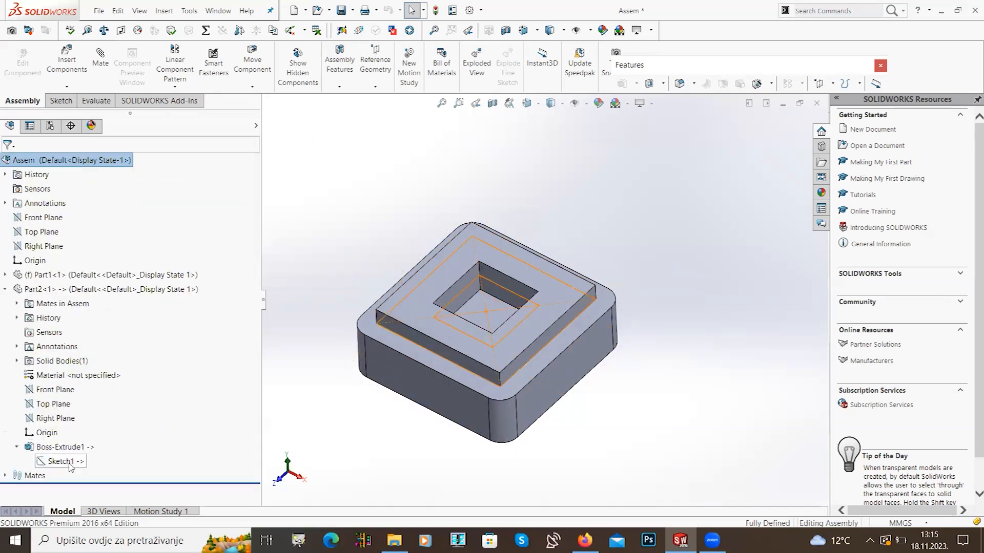
click(5, 291)
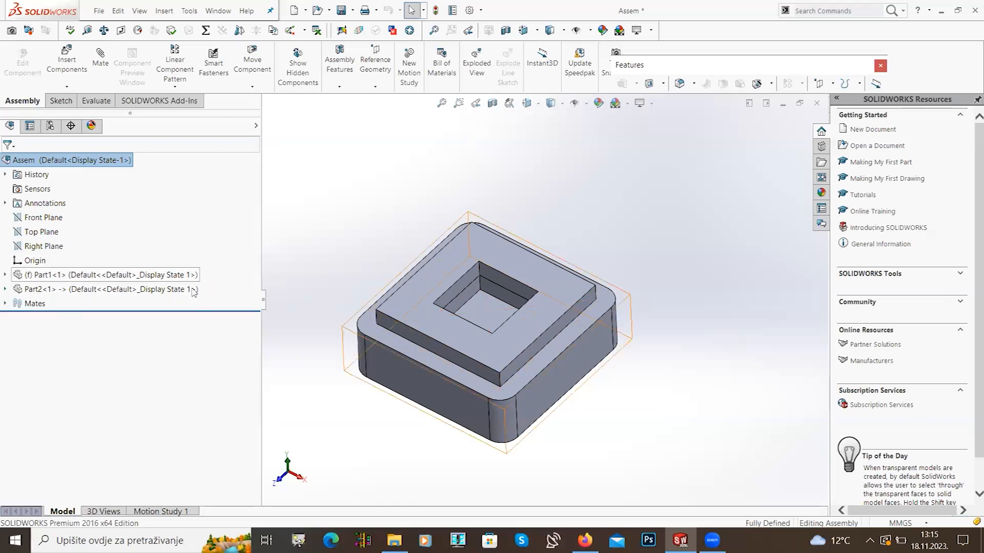
click(5, 289)
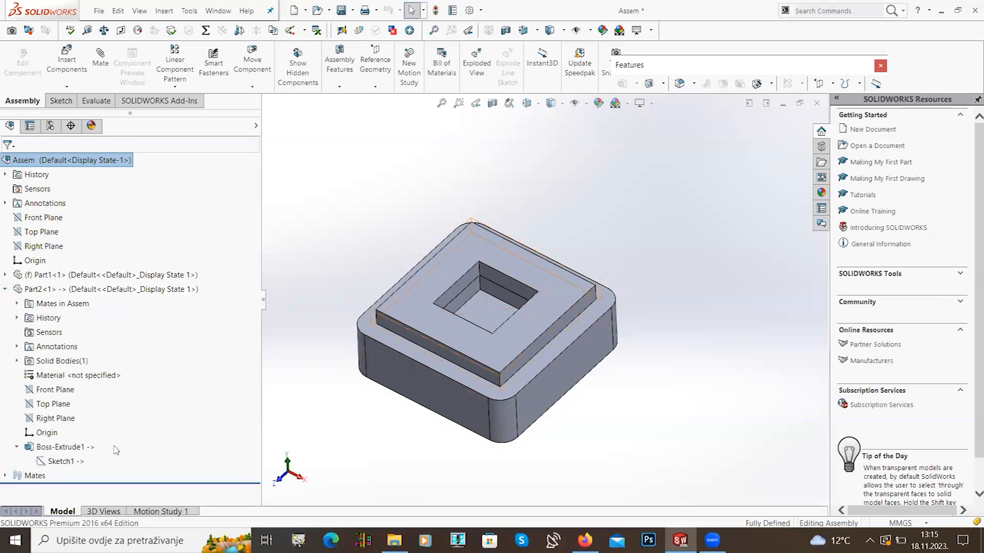
right_click(78, 464)
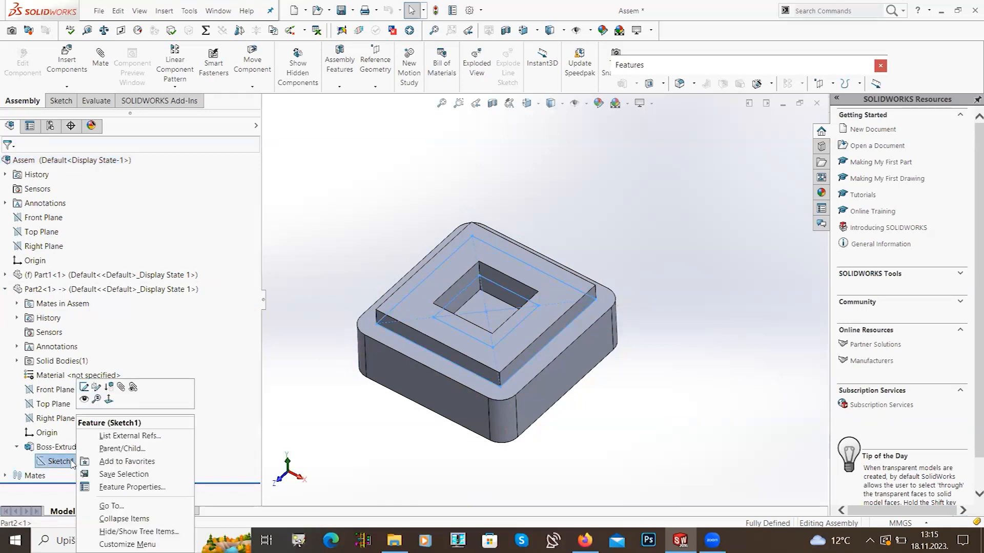
click(210, 383)
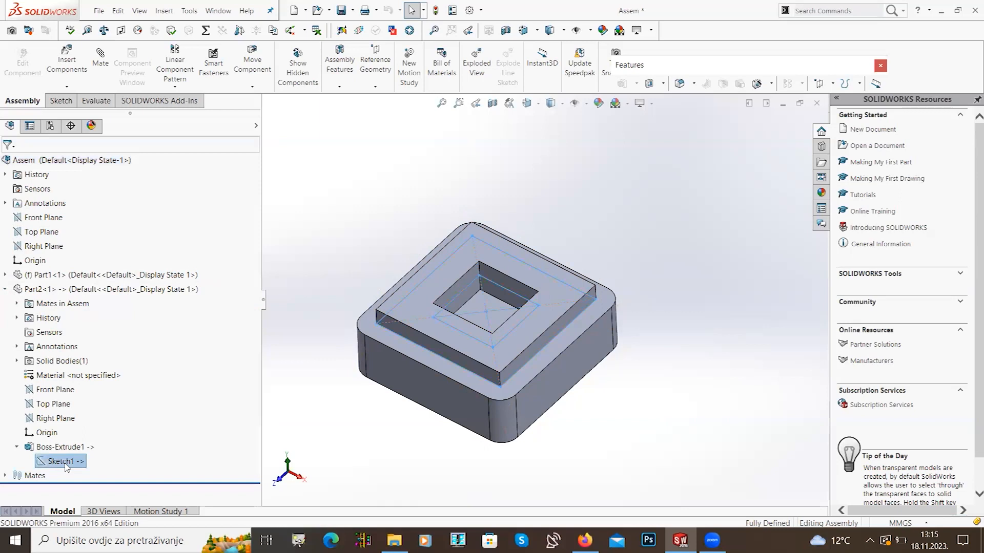
right_click(66, 466)
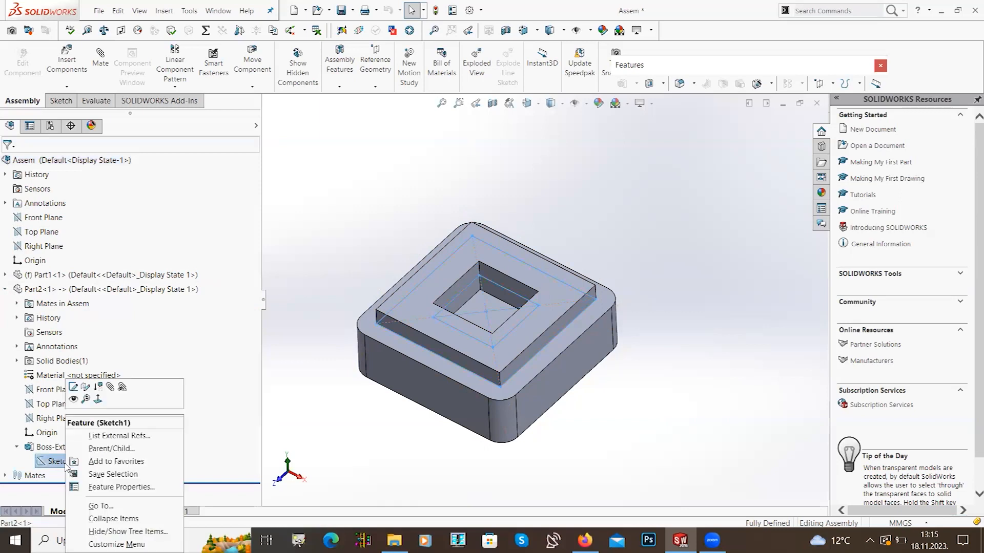
click(117, 437)
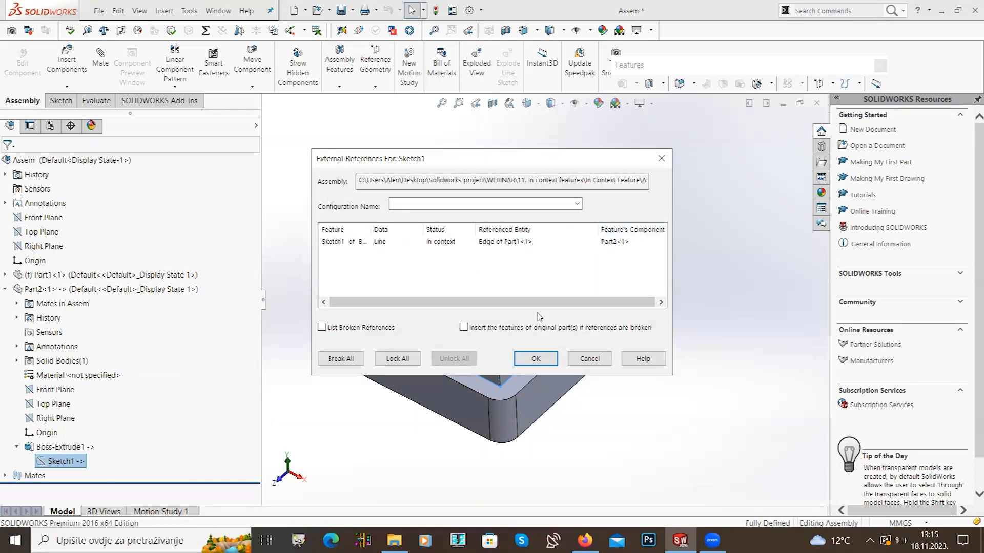
click(536, 359)
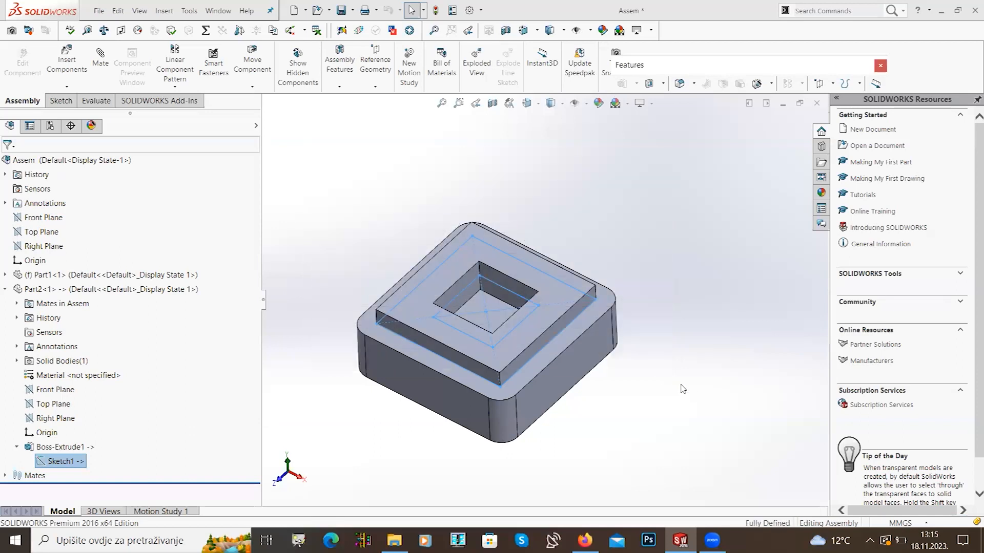
click(682, 389)
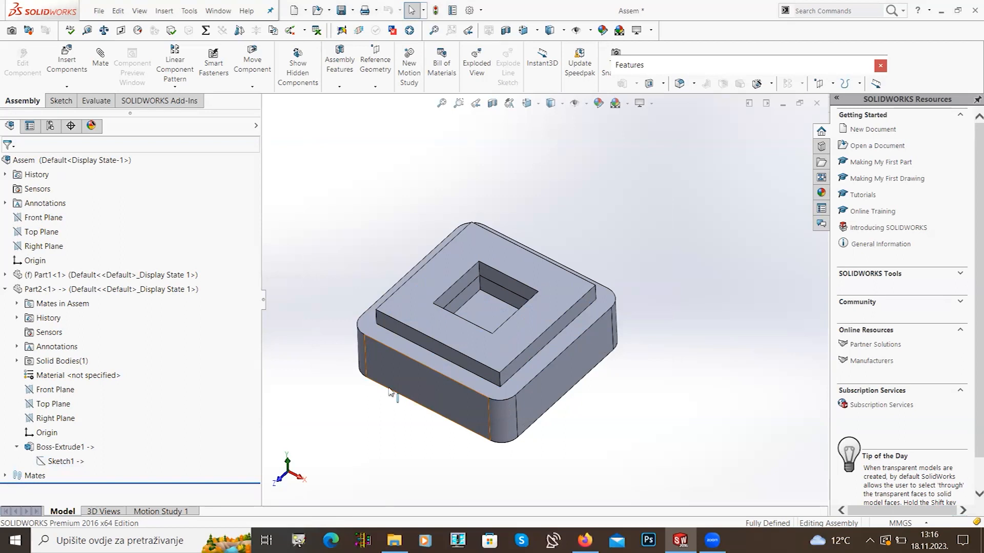
Step: Collapse Part2 in the narrowed feature tree and close the assembly without saving the modified documents
click(26, 289)
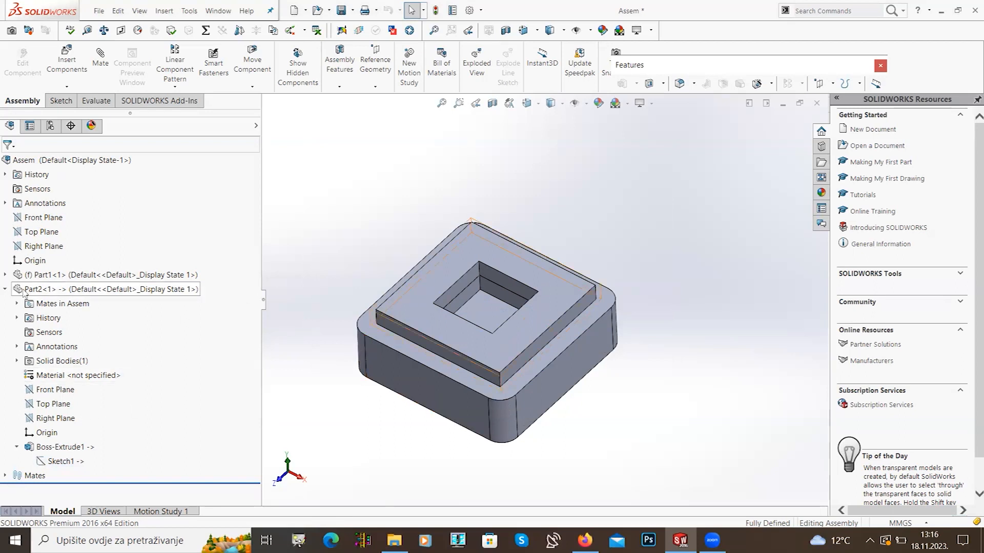
click(5, 289)
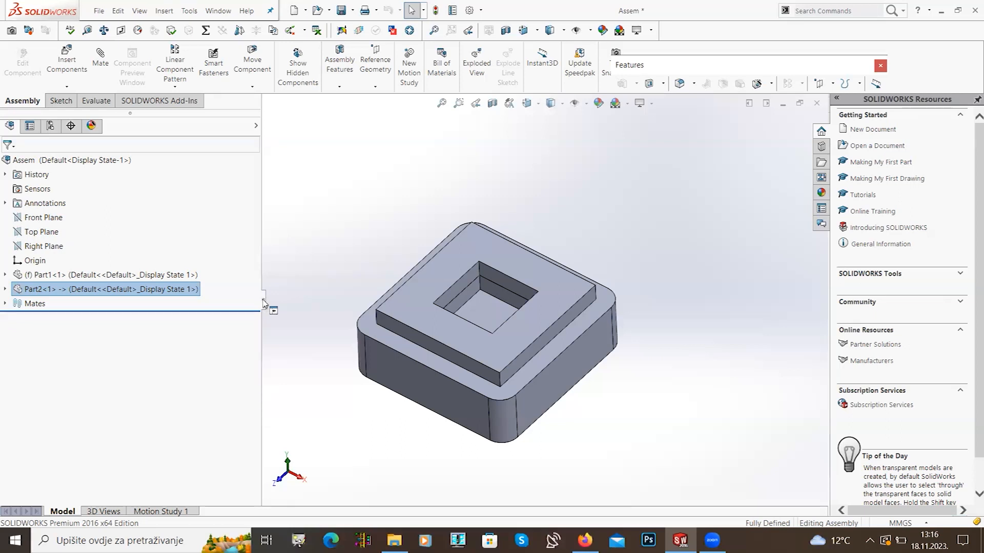
drag(263, 303, 182, 303)
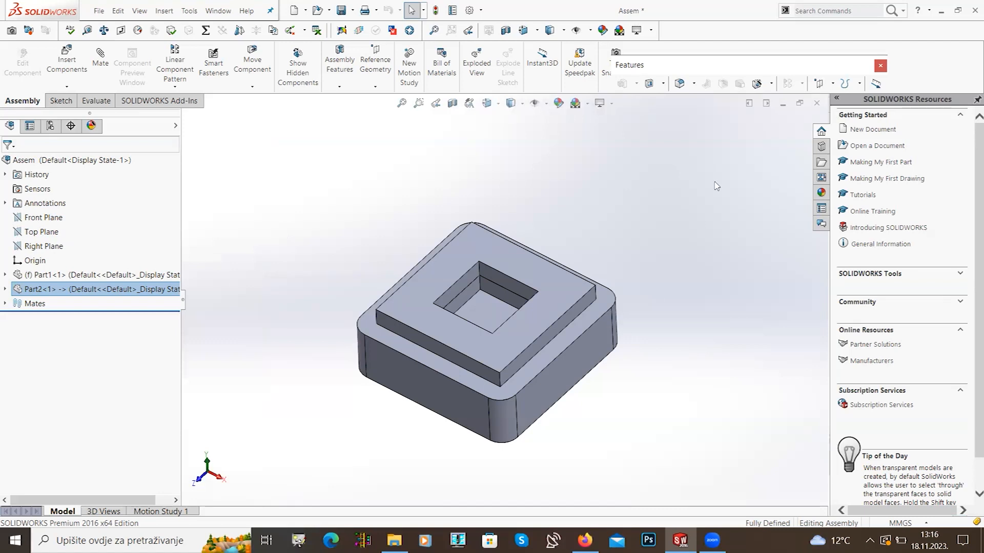
click(816, 103)
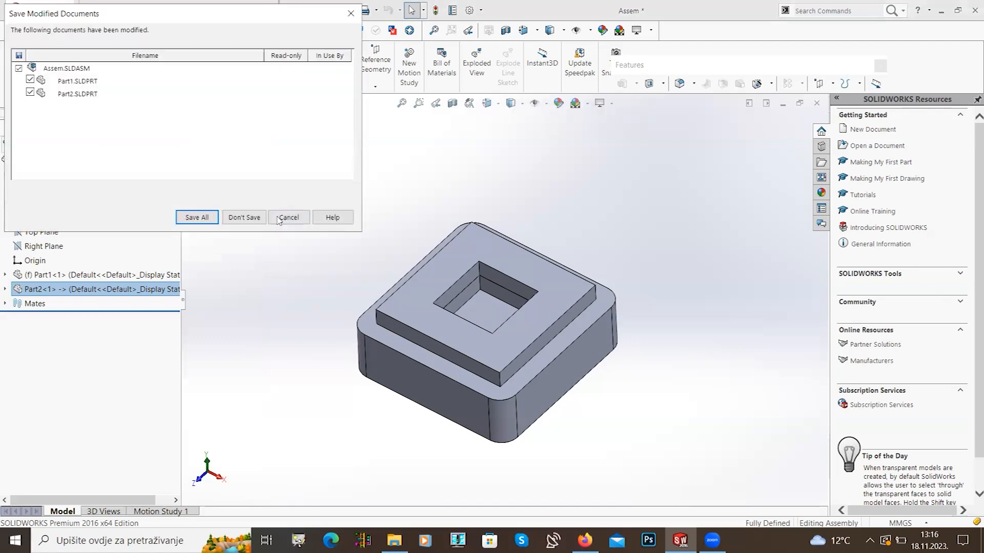
click(244, 217)
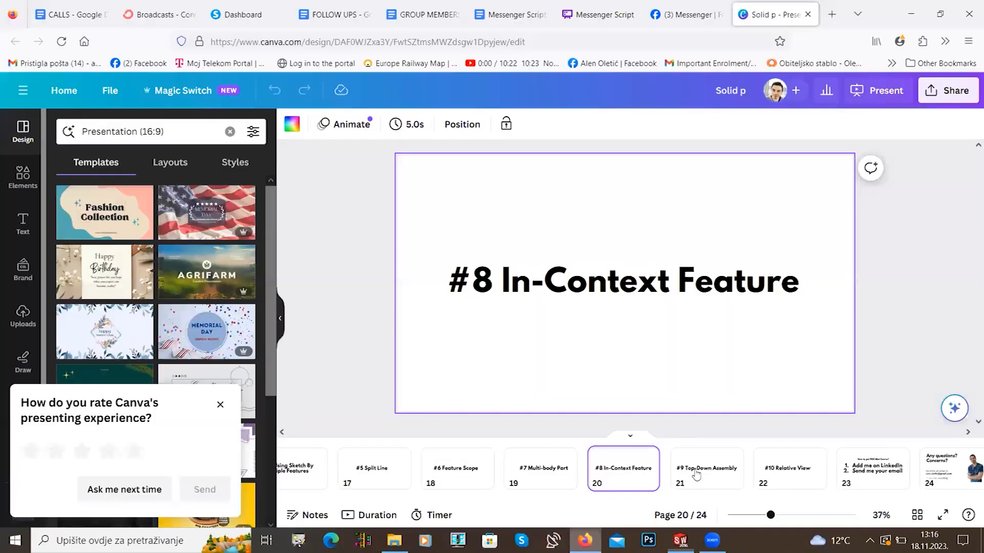
Step: Show the "#9 Top-Down Assembly" slide in Canva, and switch to SOLIDWORKS to create a new assembly without inserting a component
click(707, 476)
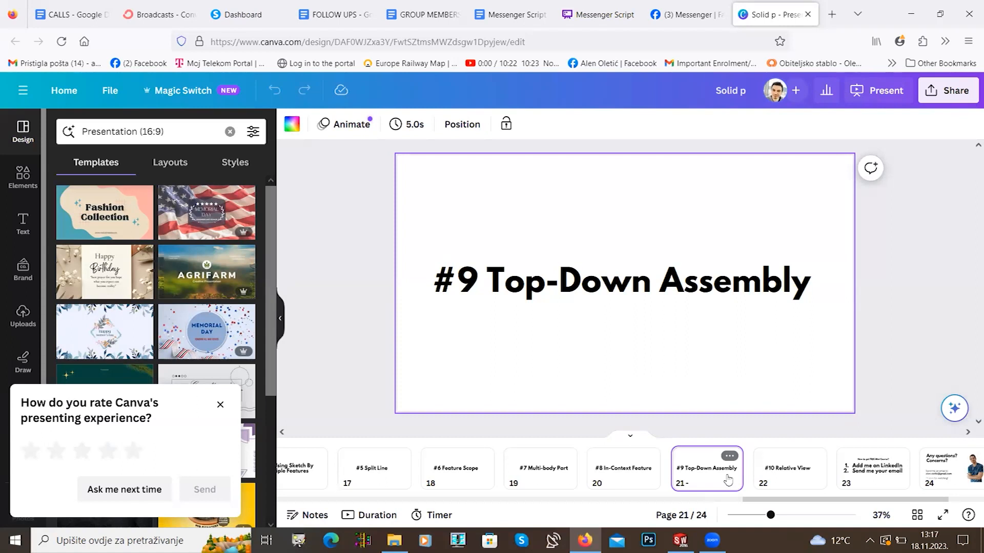
click(680, 540)
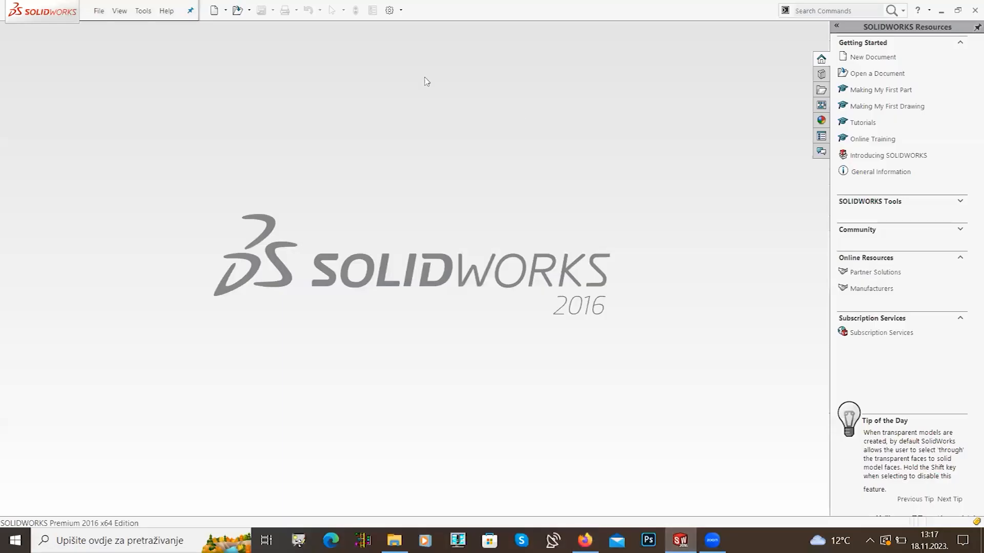
click(214, 11)
click(354, 153)
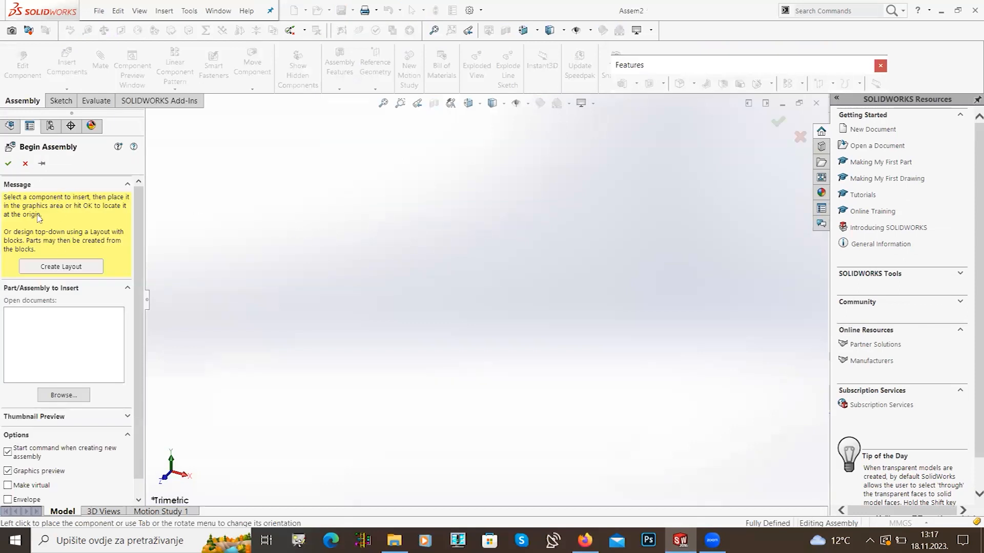
click(26, 164)
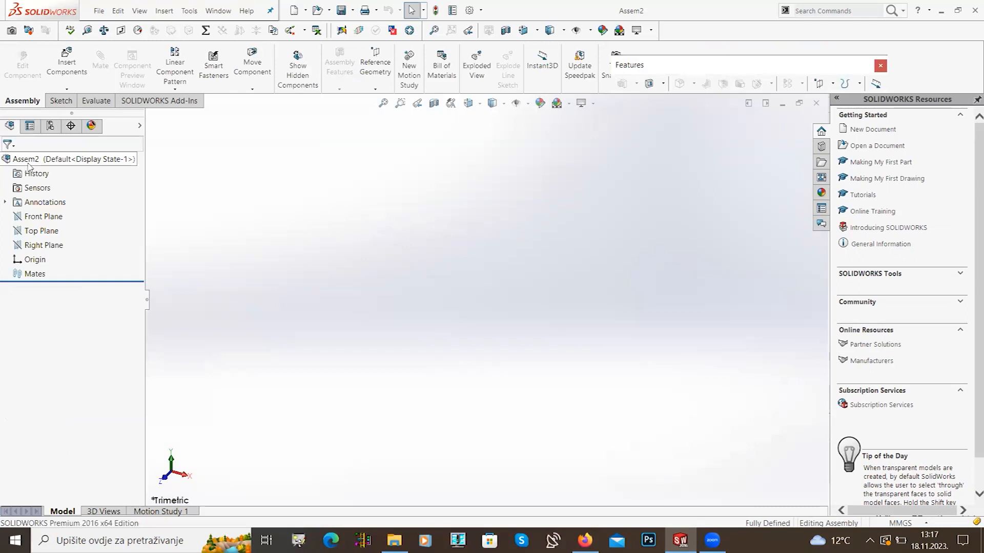
Step: Insert a new, empty part into the assembly and place it in the empty graphics area
click(67, 90)
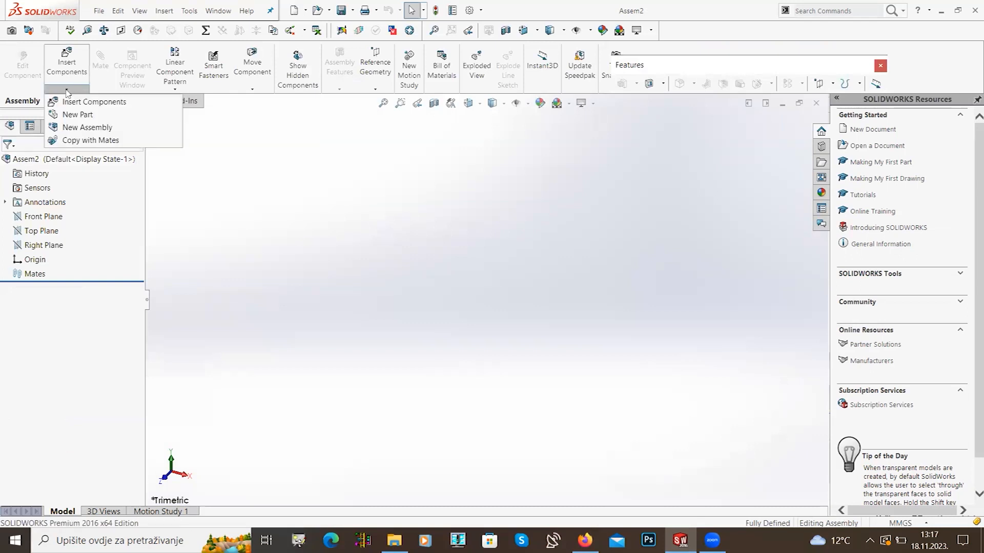
click(81, 116)
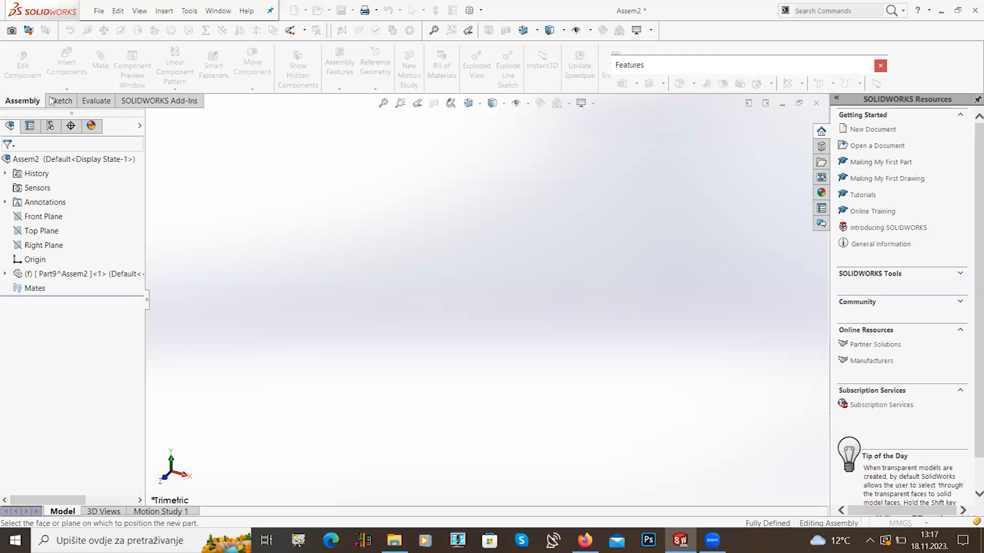
click(65, 102)
click(37, 98)
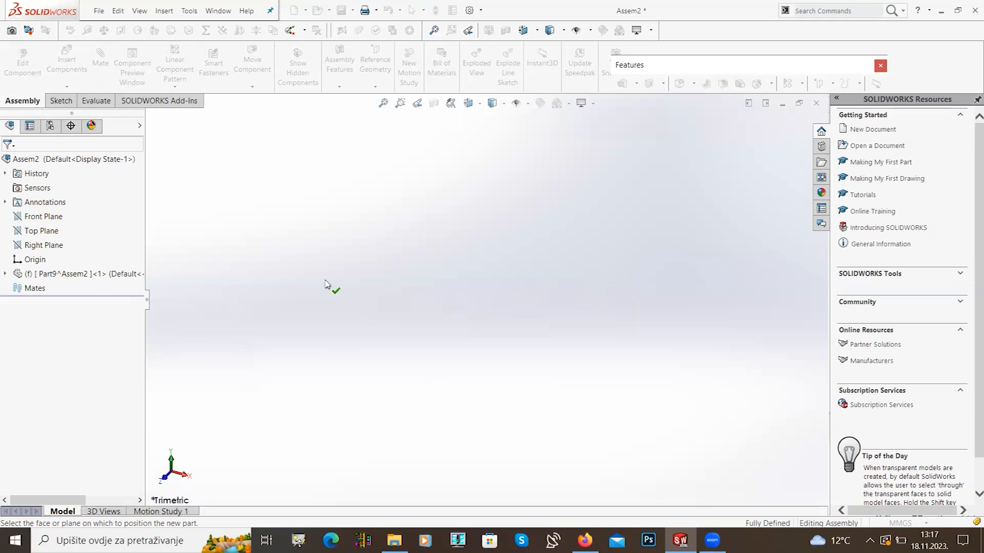
click(63, 275)
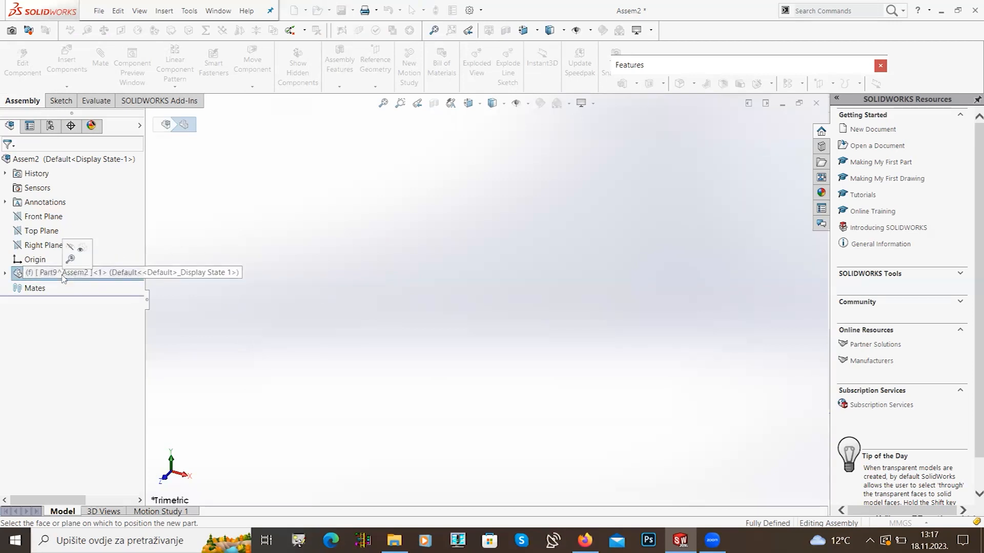
click(356, 320)
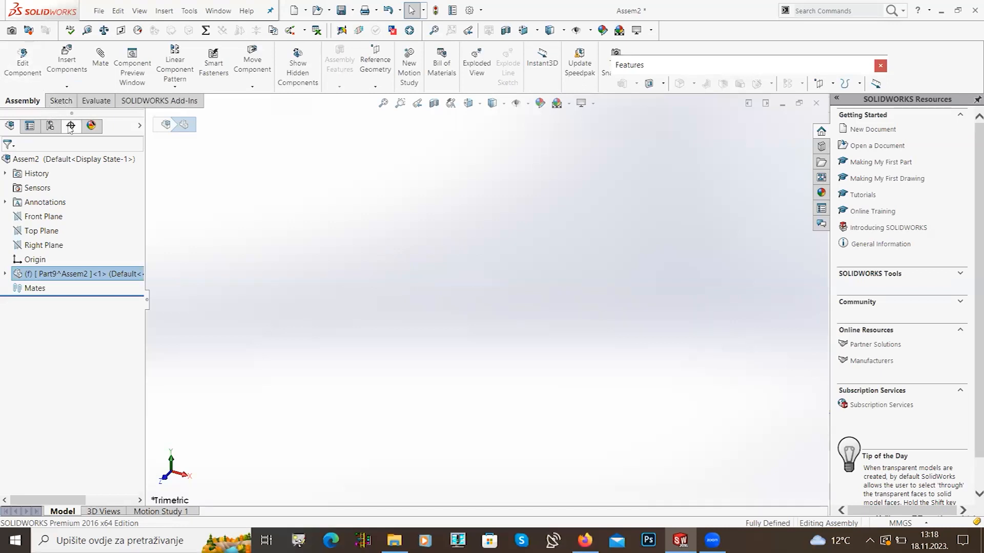
Step: Edit the new part in the context of the assembly and start a sketch on the assembly's Top Plane
click(28, 76)
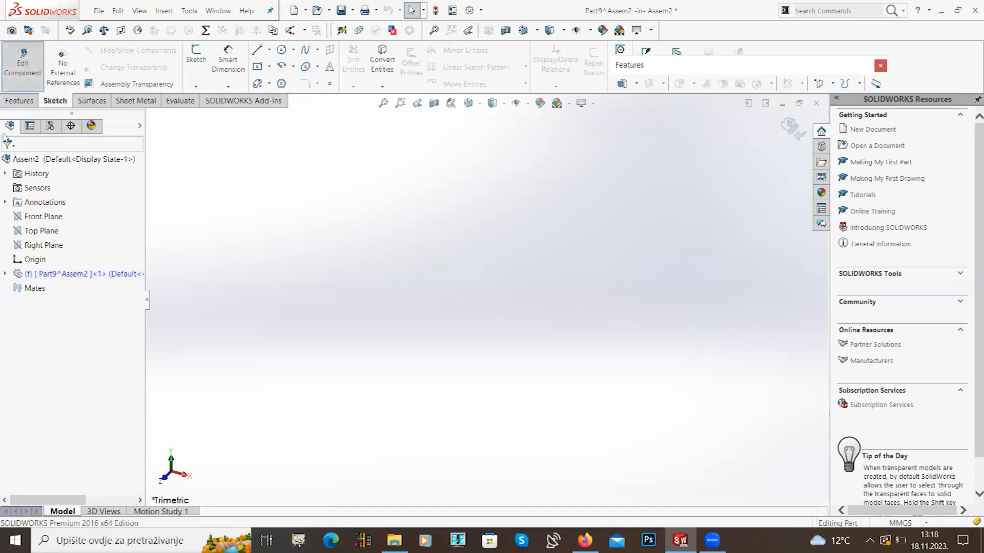
click(27, 101)
click(54, 101)
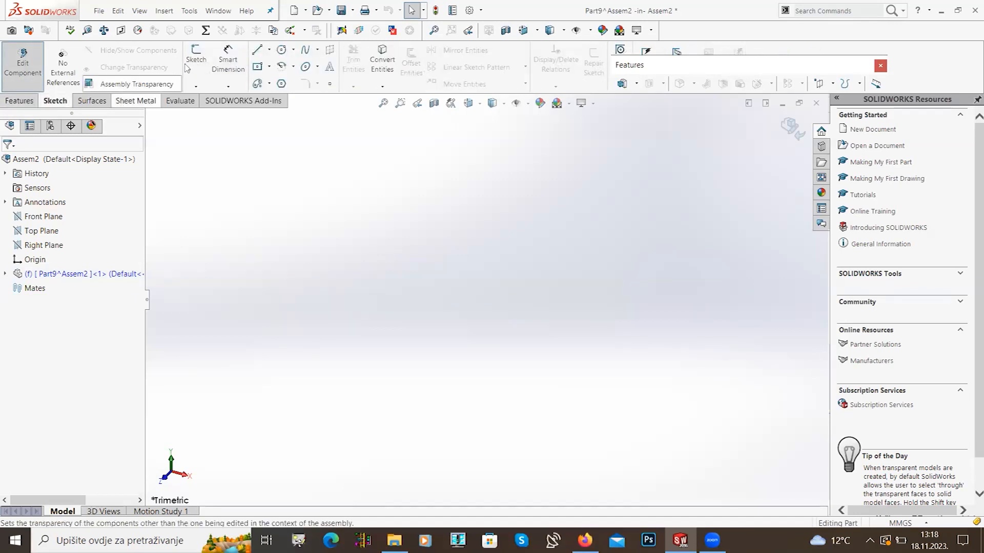
click(196, 59)
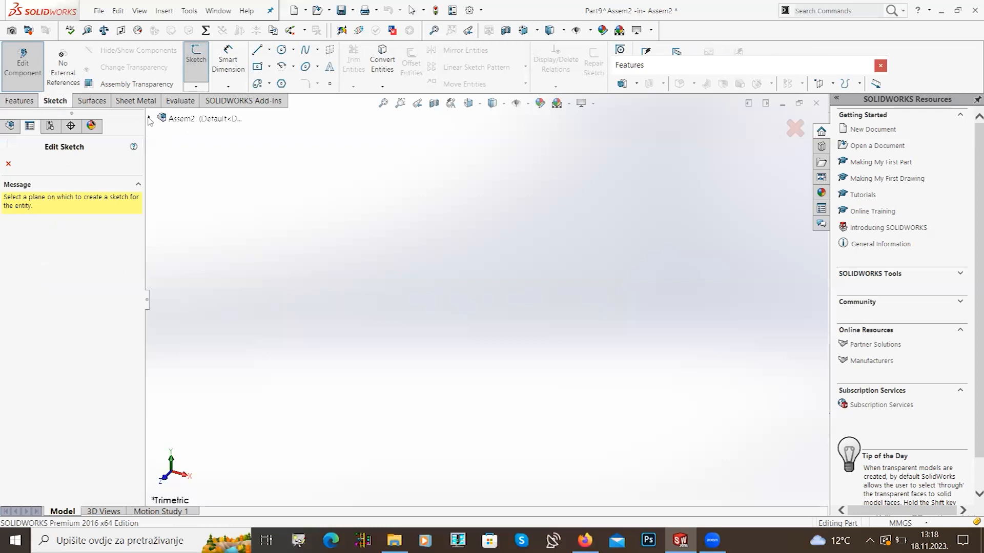
click(150, 119)
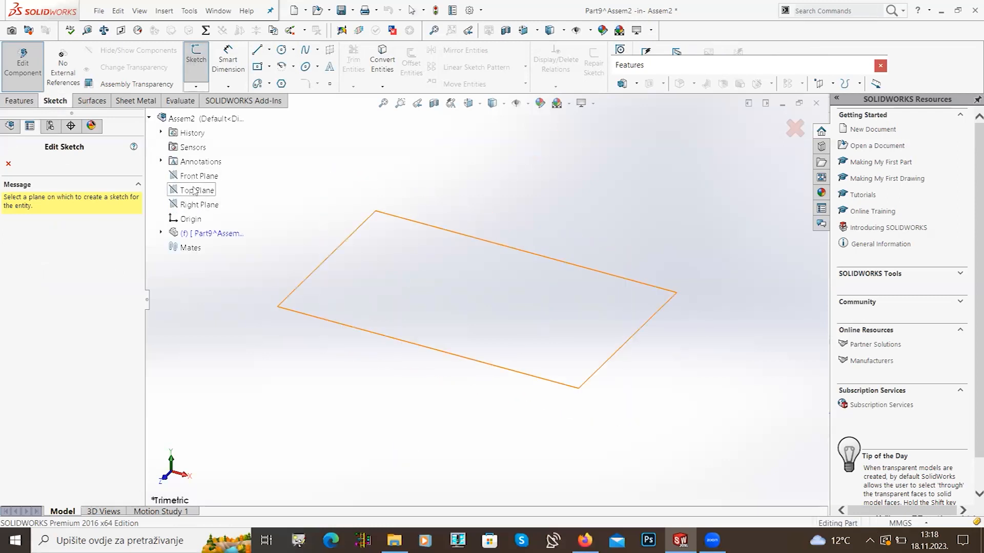
click(197, 190)
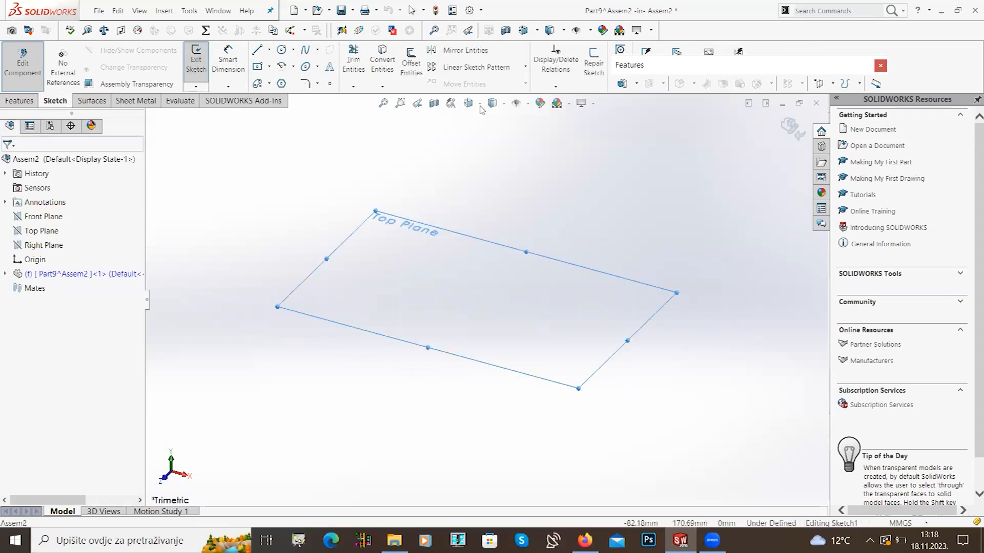
Step: Sketch a center rectangle on the origin with a concentric circle about 64 mm in diameter inside it
click(258, 67)
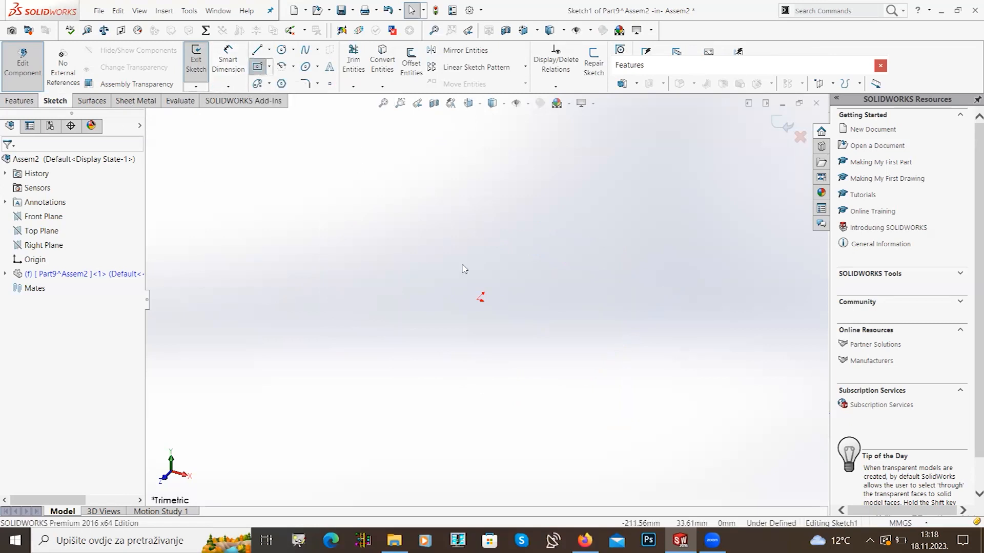
click(480, 299)
click(391, 204)
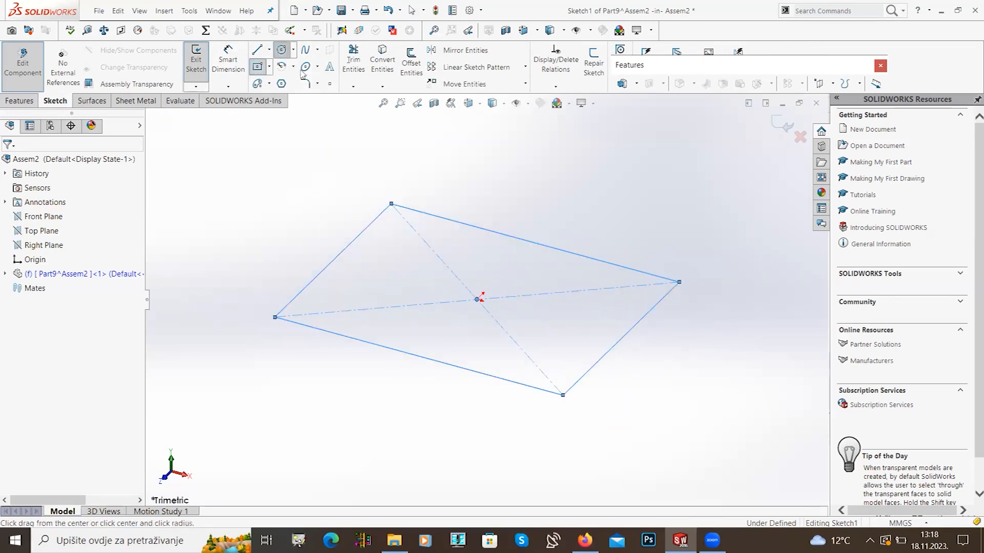
click(477, 299)
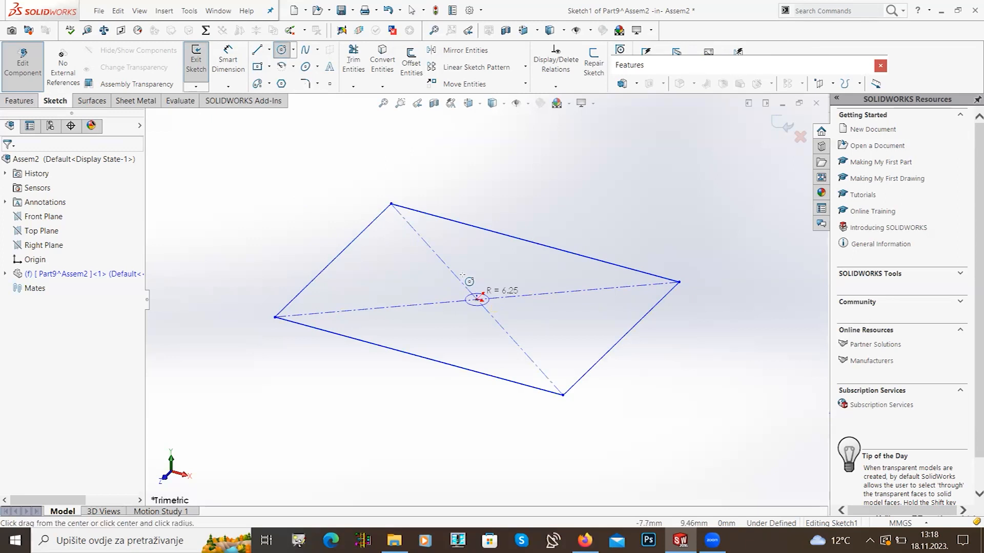
click(505, 271)
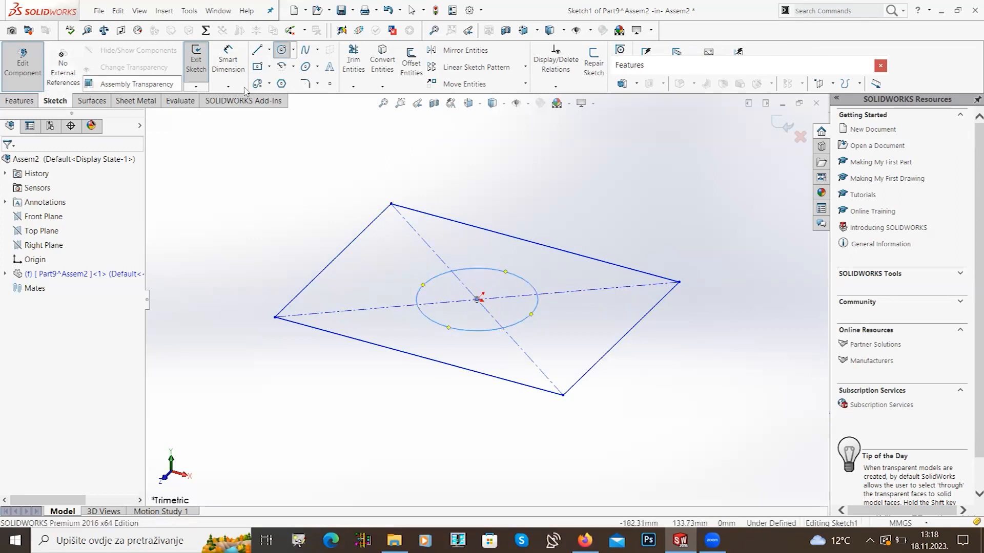
Step: Dimension the circle's diameter to 60 mm and leave the part's edit mode
click(228, 60)
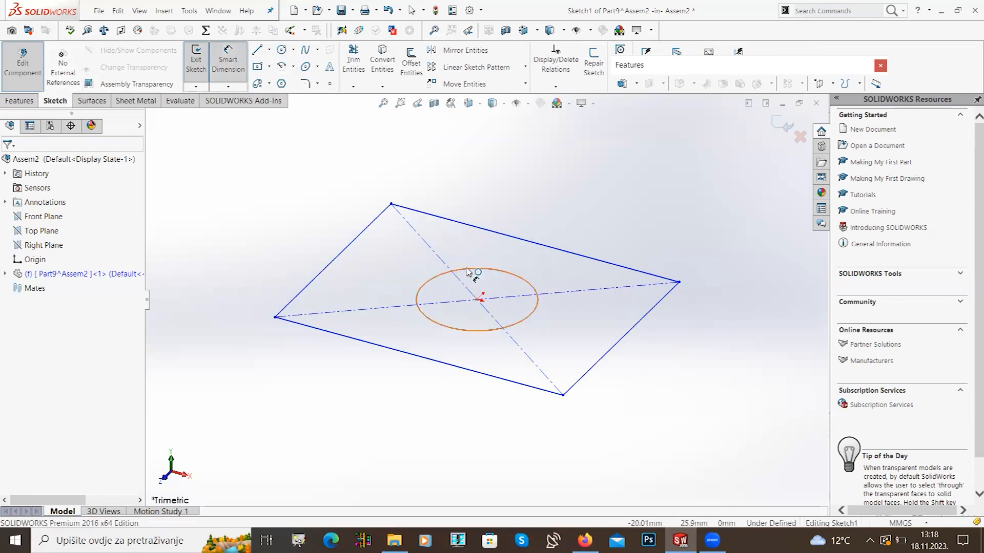
click(492, 202)
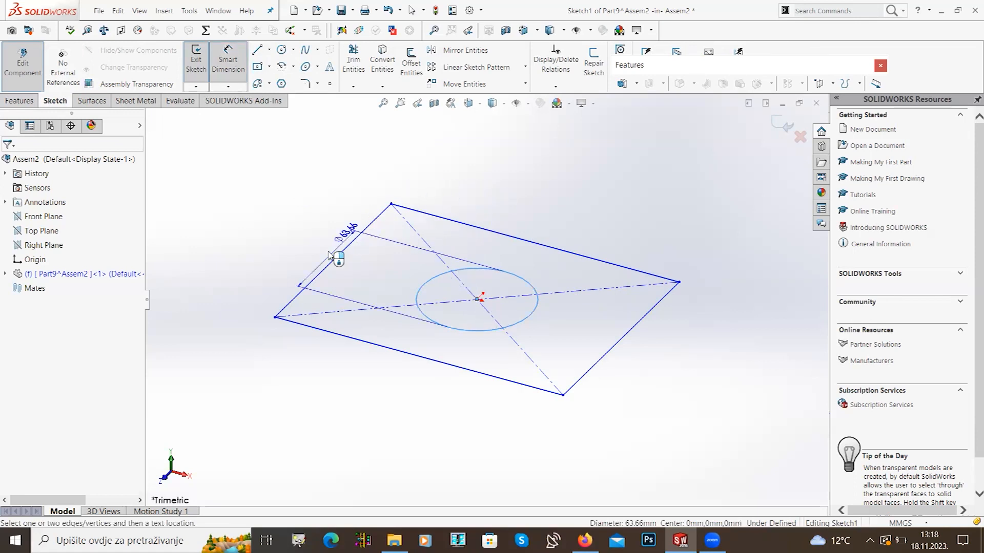
click(404, 264)
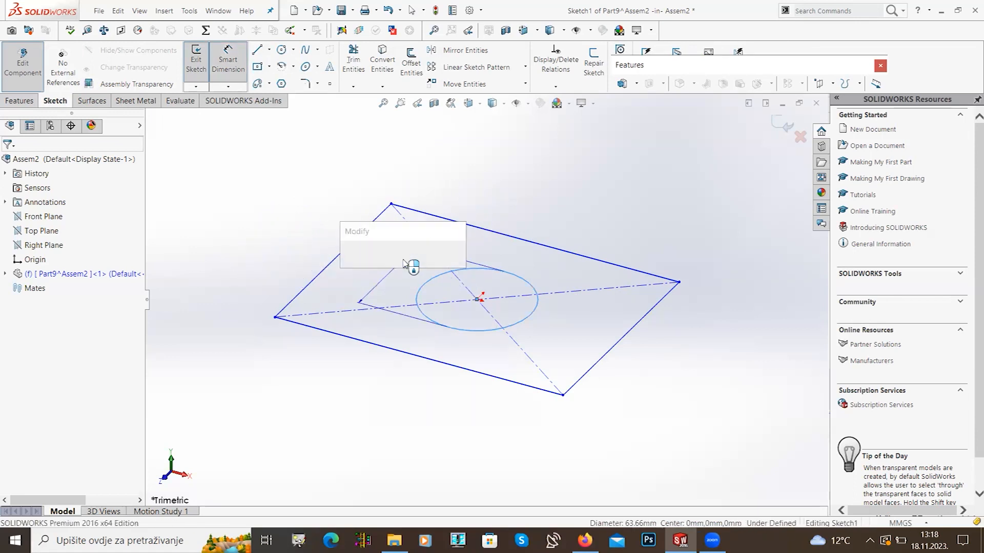
text(60)
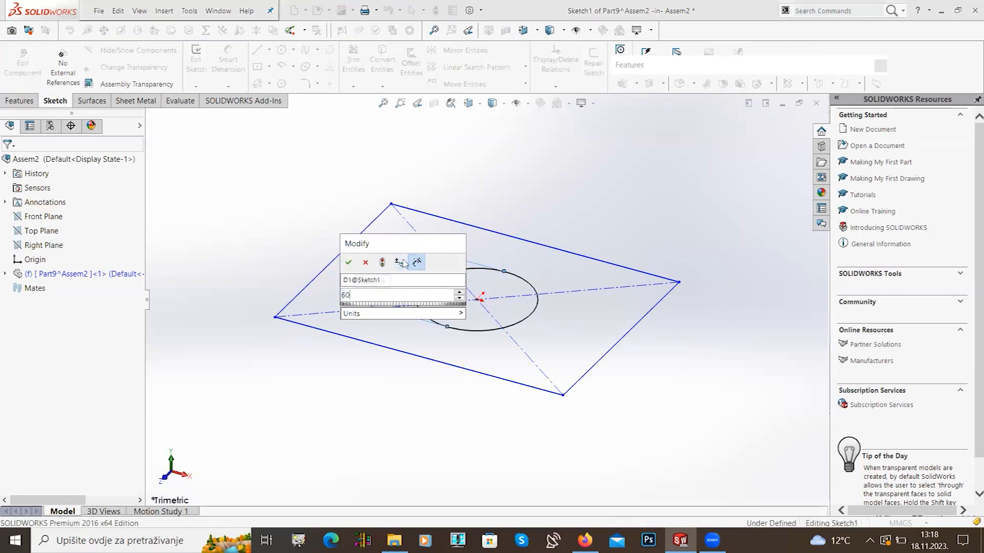
key(Return)
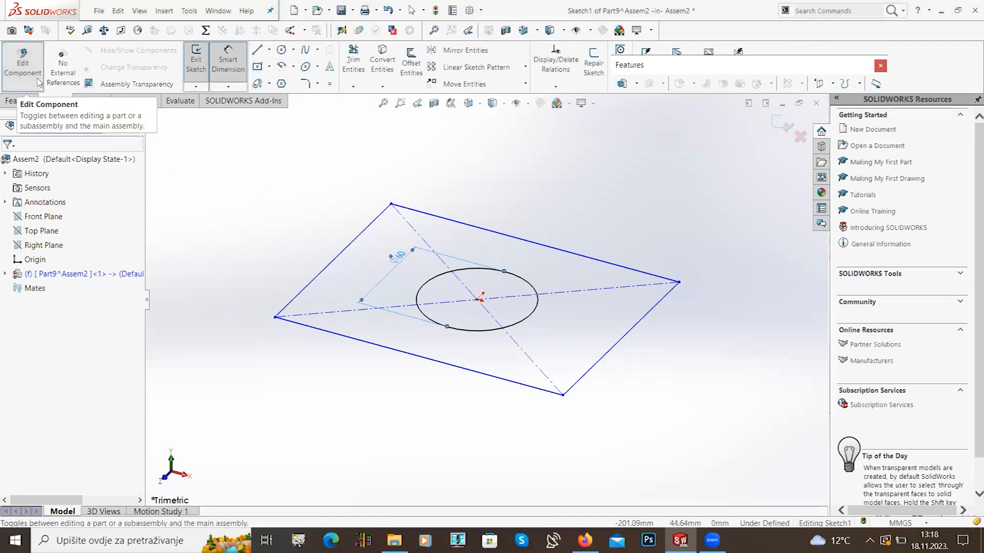
click(39, 82)
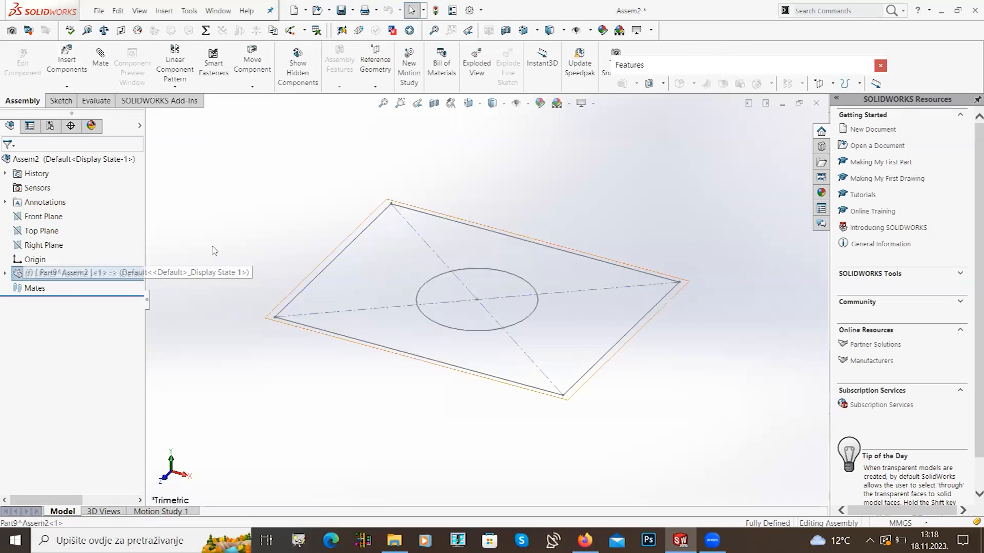
Step: Edit the part in context again and extrude its sketch 10 mm as a plate, clearing the selected contour to keep the circular hole open
click(138, 278)
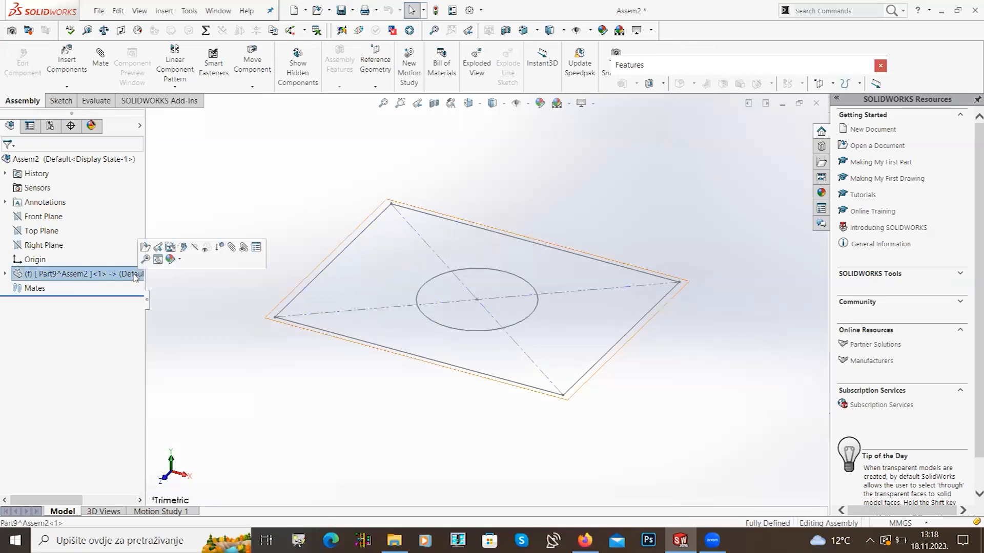
click(169, 246)
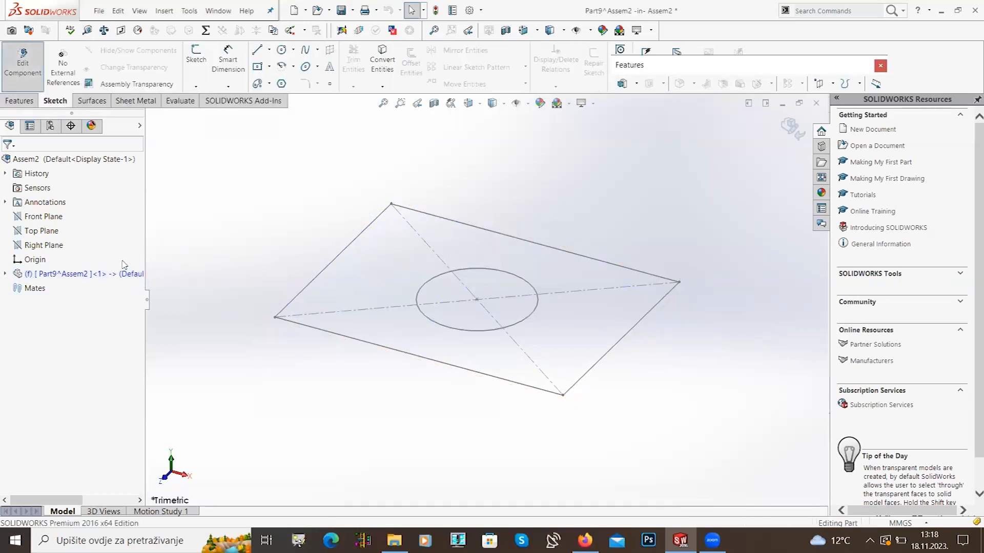
click(19, 101)
click(201, 67)
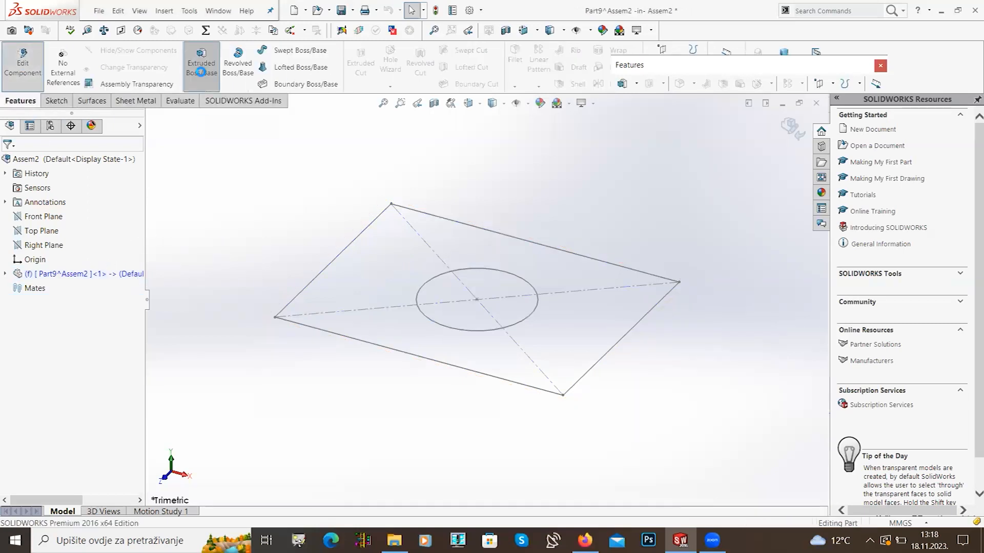
click(354, 247)
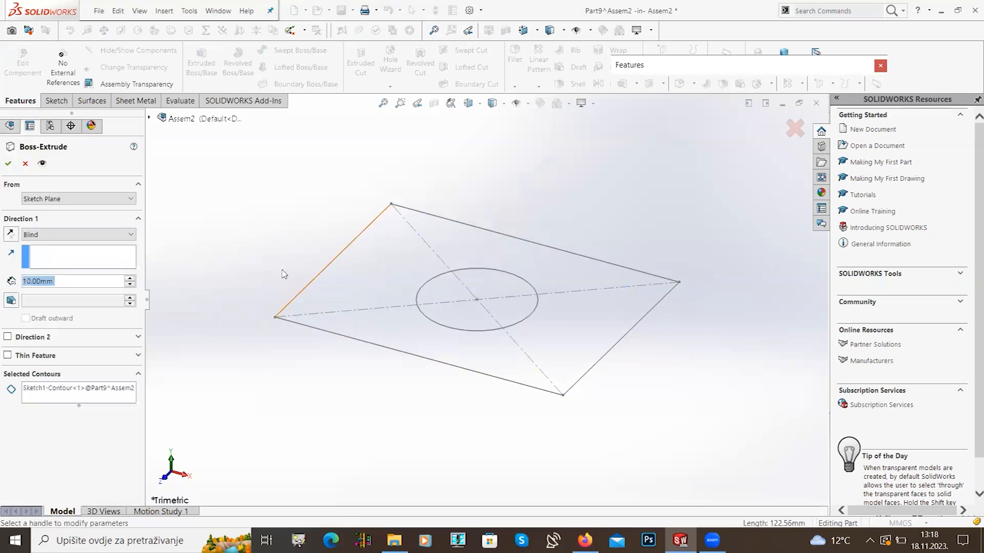
middle_drag(363, 317, 212, 381)
right_click(92, 388)
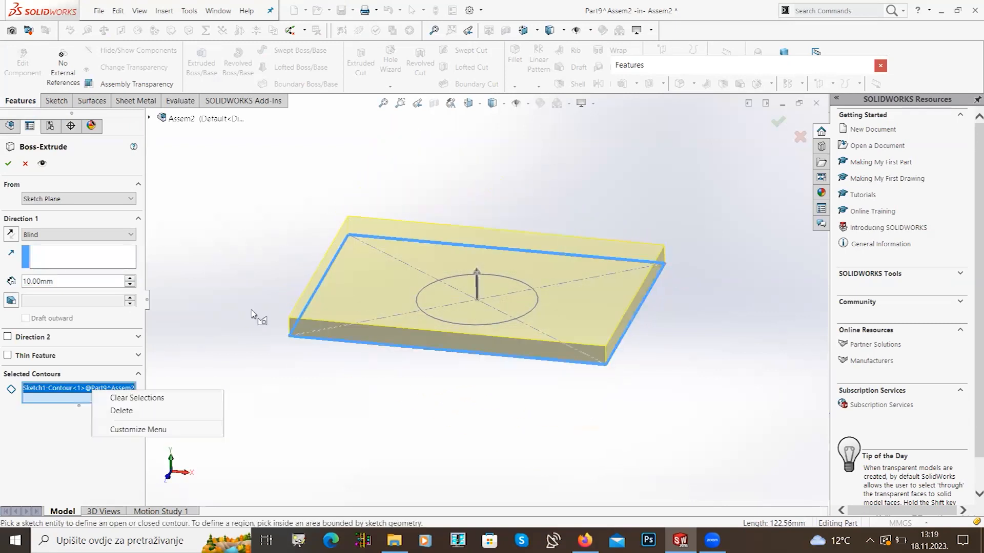
click(113, 398)
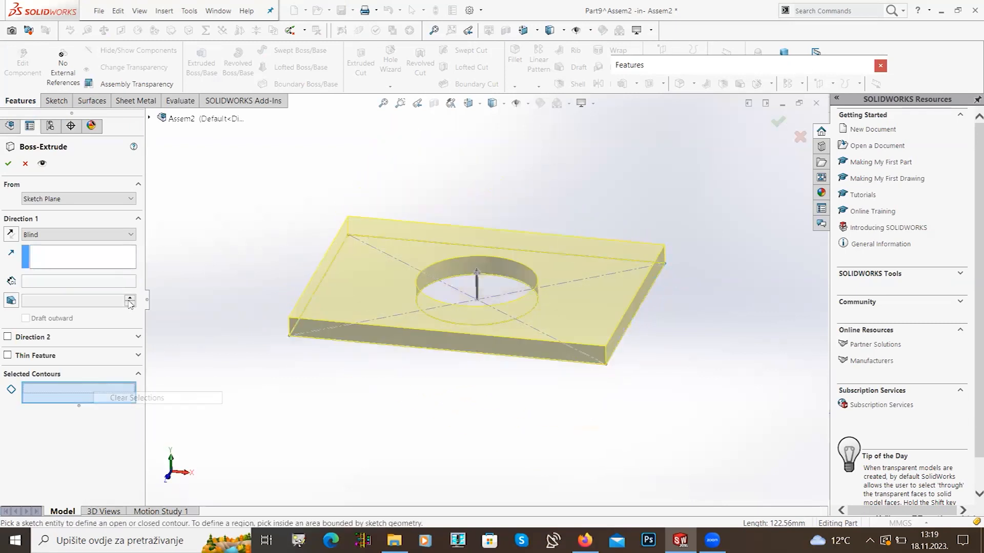
click(9, 164)
Step: Finish editing the plate part and return to the assembly
mouse_move(320, 219)
middle_down()
mouse_move(281, 280)
mouse_move(296, 212)
mouse_move(312, 214)
middle_up()
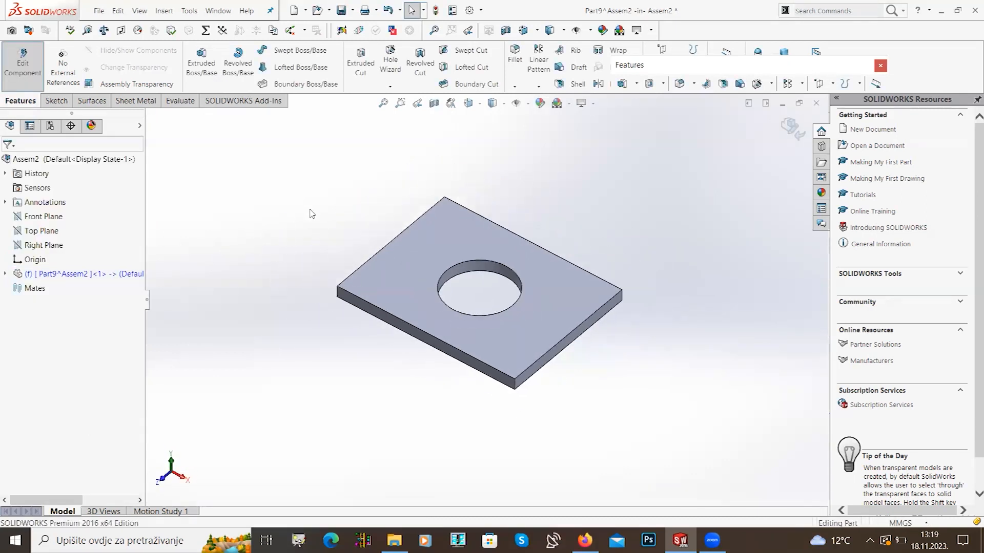
scroll(313, 216, up, 2)
scroll(395, 260, down, 3)
scroll(530, 327, up, 3)
scroll(605, 341, down, 2)
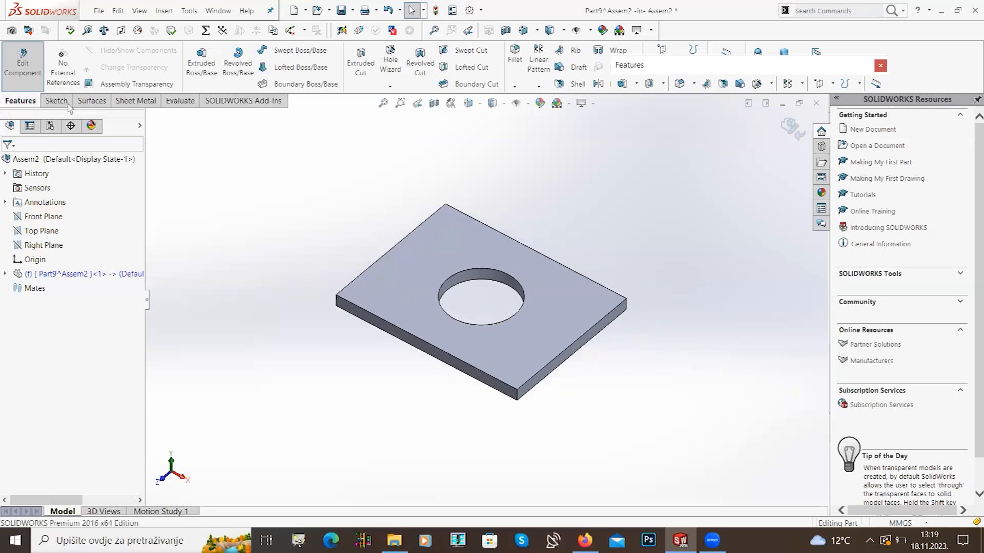
click(22, 64)
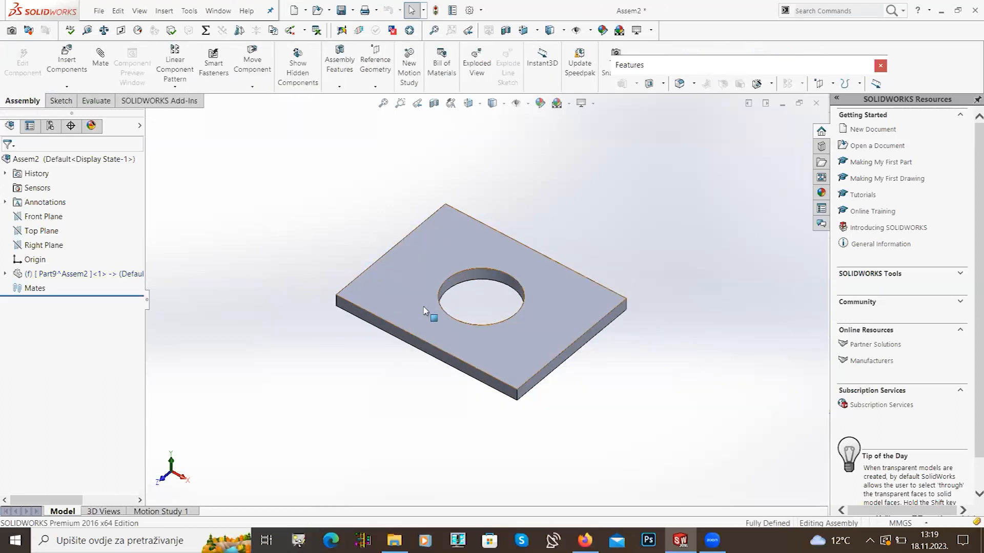
Step: Insert a second new, empty part into the assembly
mouse_move(338, 349)
middle_down()
mouse_move(314, 279)
mouse_move(325, 336)
middle_up()
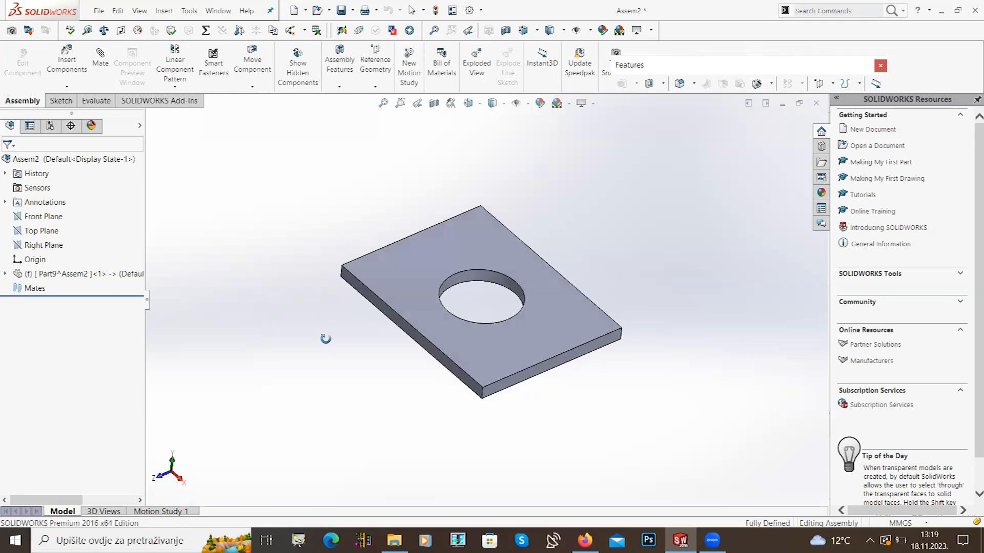
middle_drag(395, 323, 510, 257)
mouse_move(412, 318)
middle_down()
mouse_move(413, 300)
mouse_move(415, 332)
middle_up()
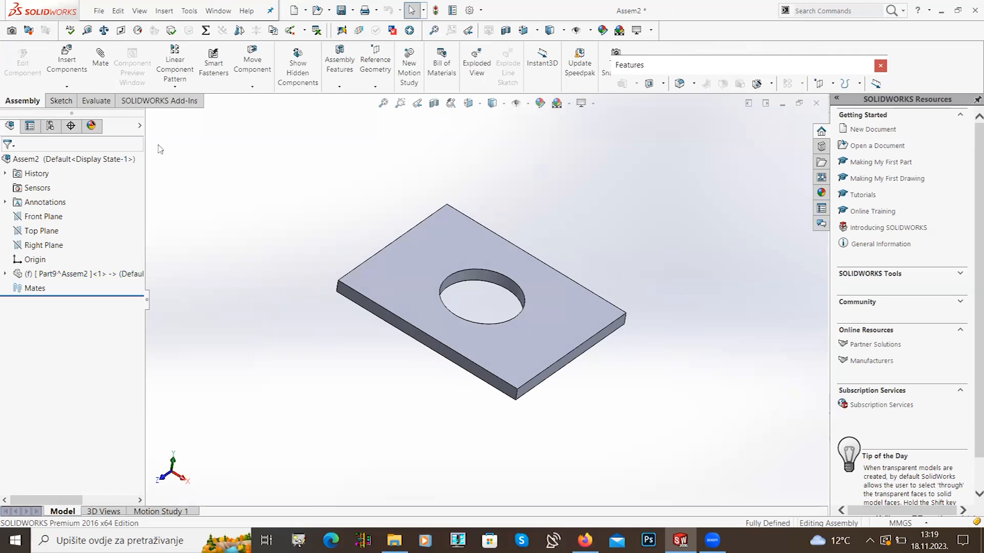
click(66, 86)
click(77, 112)
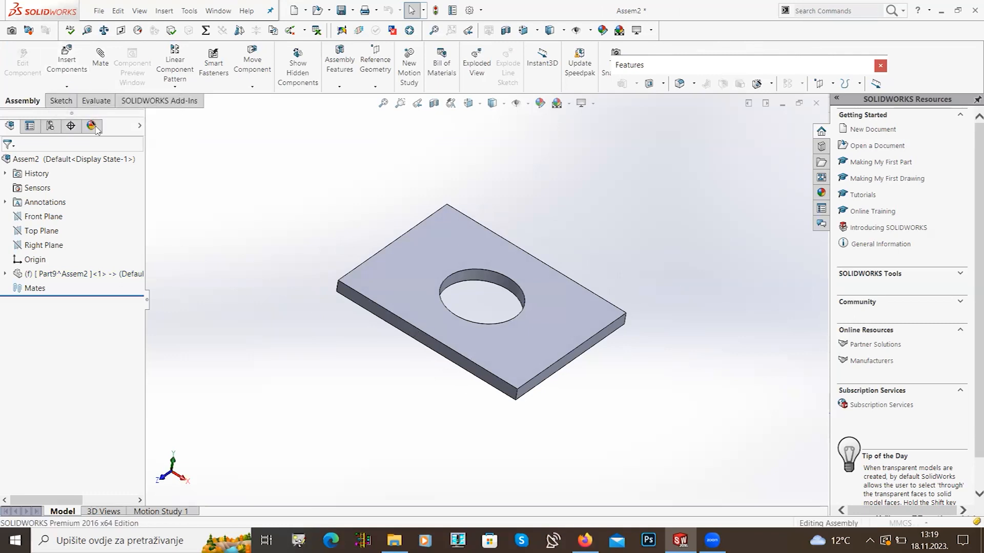
click(117, 290)
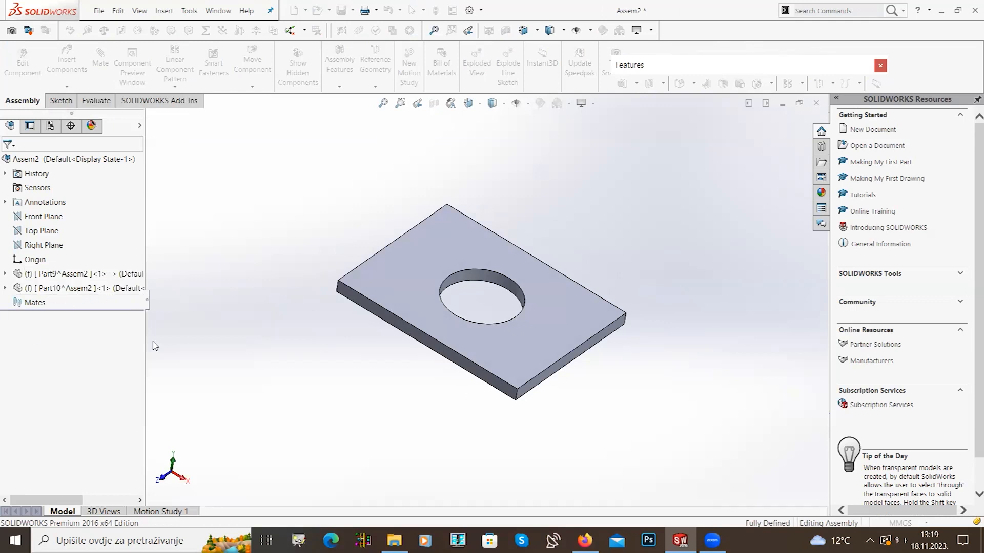
Step: Edit the second part in the context of the assembly and start a sketch on the assembly's Top Plane
click(117, 291)
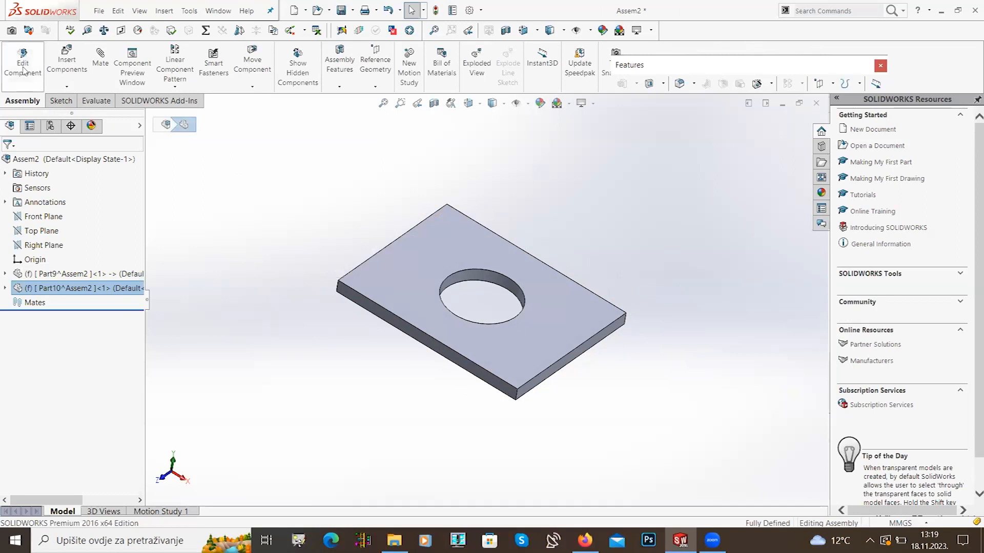
click(23, 69)
mouse_move(277, 225)
middle_down()
mouse_move(272, 191)
mouse_move(237, 180)
middle_up()
click(62, 103)
click(197, 60)
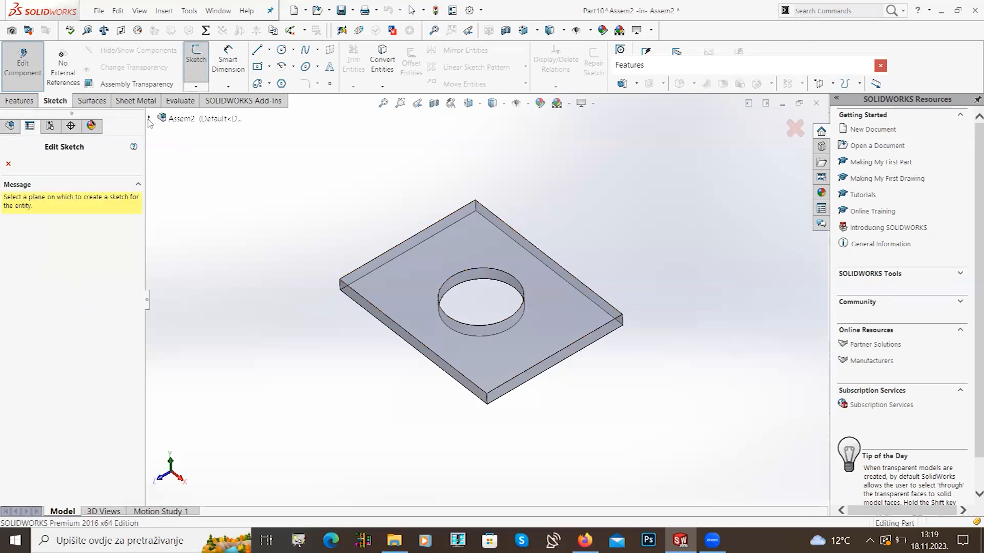
click(149, 119)
click(197, 190)
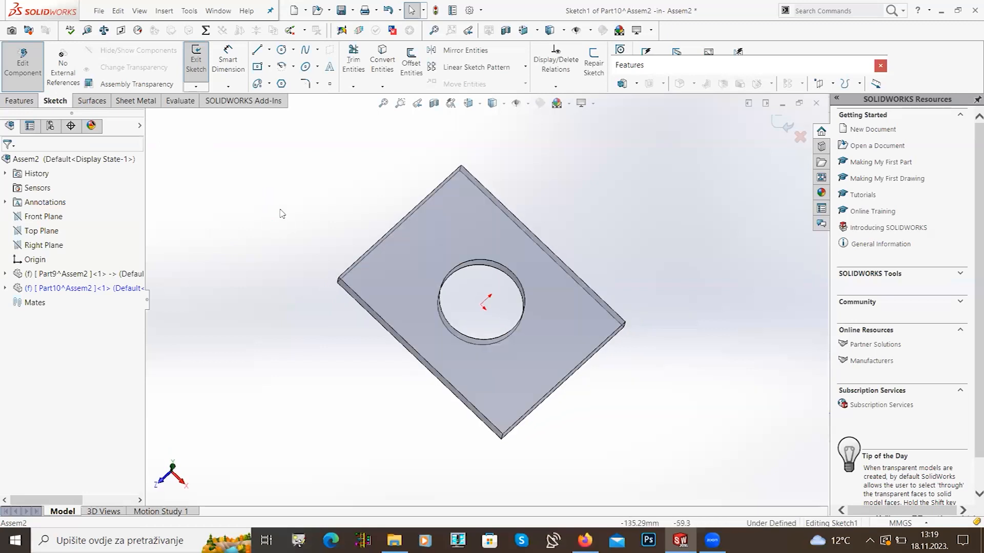
Step: Convert the circular edge of the plate's hole into a sketch entity of the second part
click(390, 65)
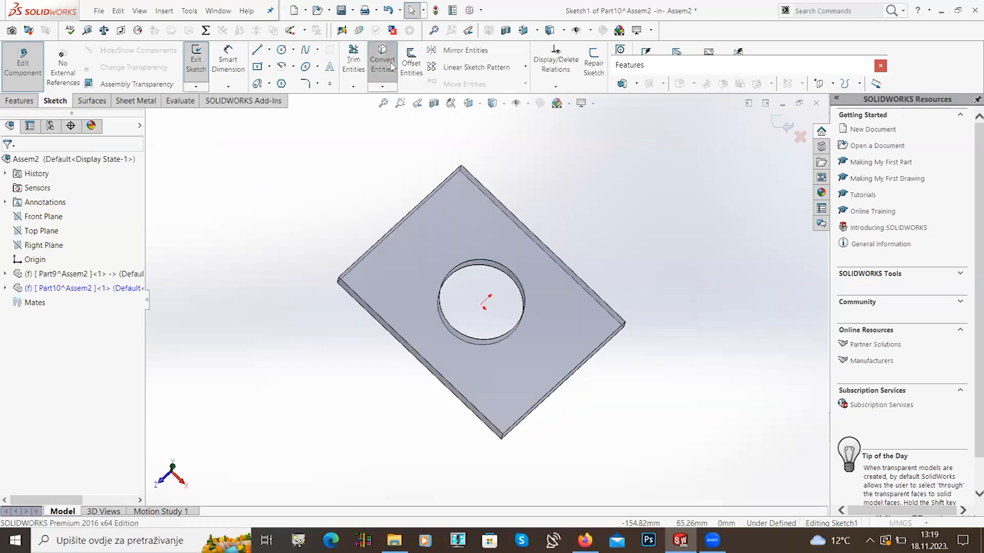
click(484, 268)
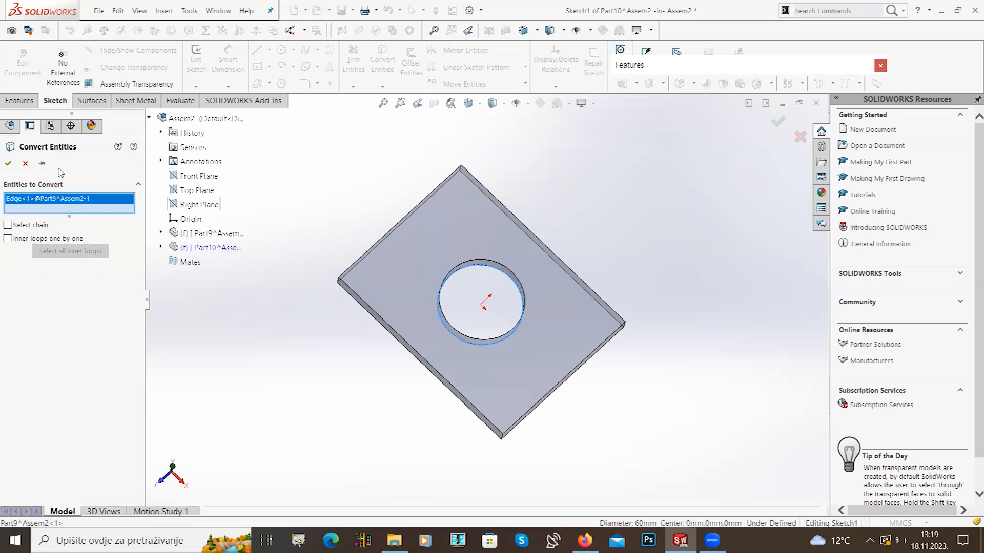
click(9, 164)
Step: Extrude the converted circle 100 mm upward from the sketch plane to form a solid cylinder
middle_drag(303, 243, 323, 146)
click(22, 102)
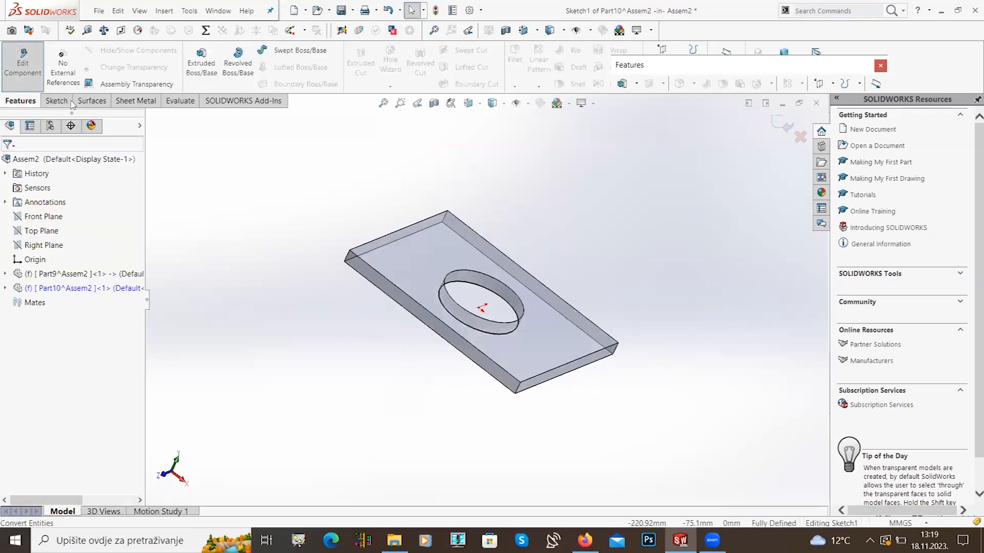
click(209, 75)
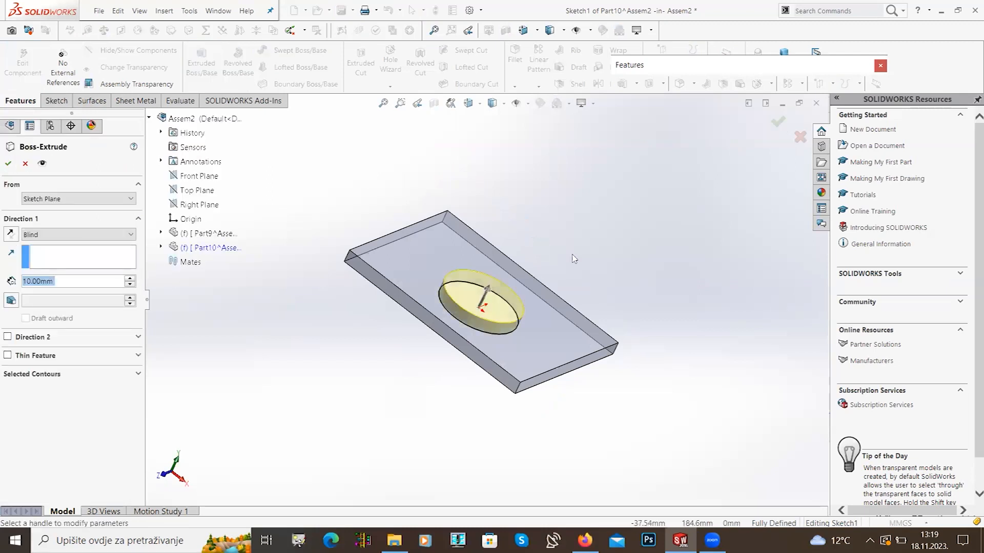
scroll(354, 352, up, 3)
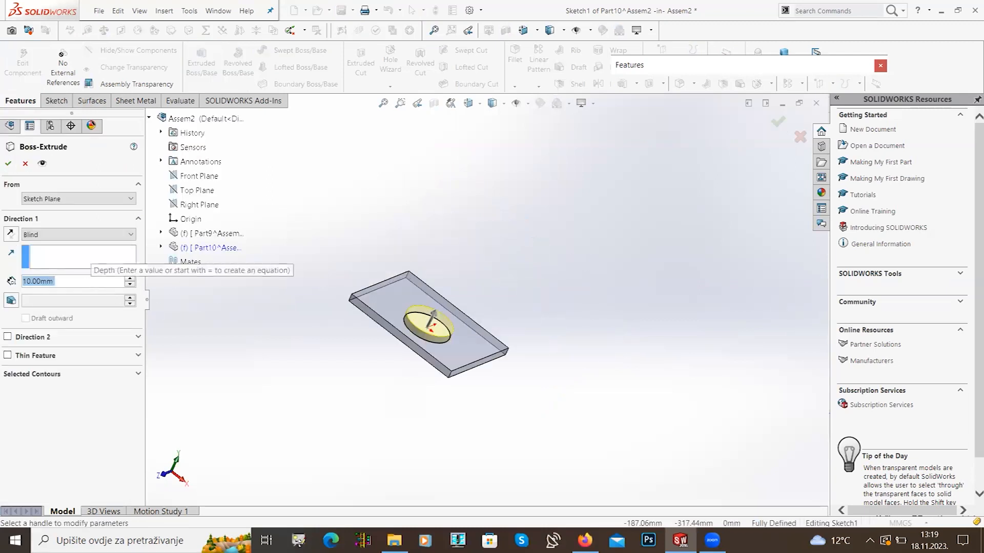
text(100)
key(Return)
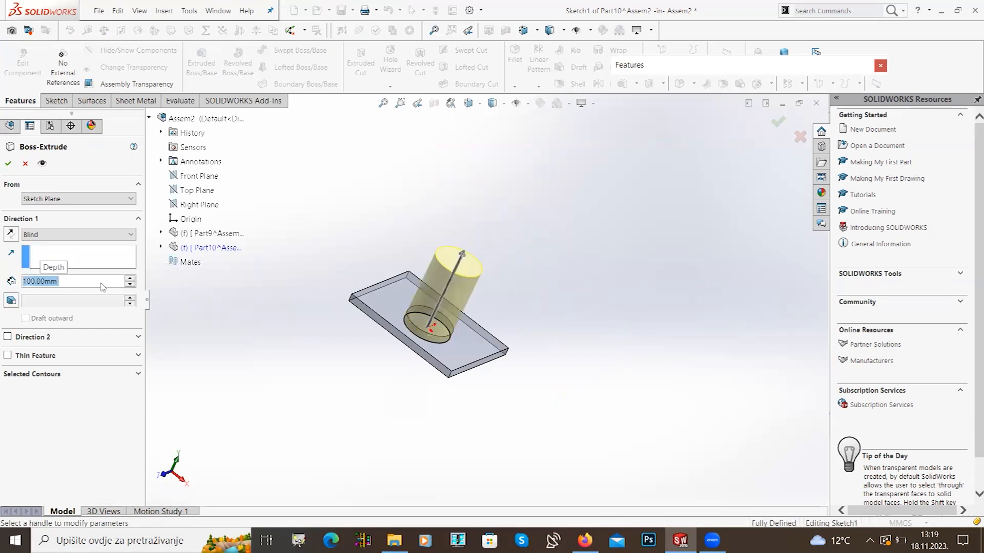
click(8, 163)
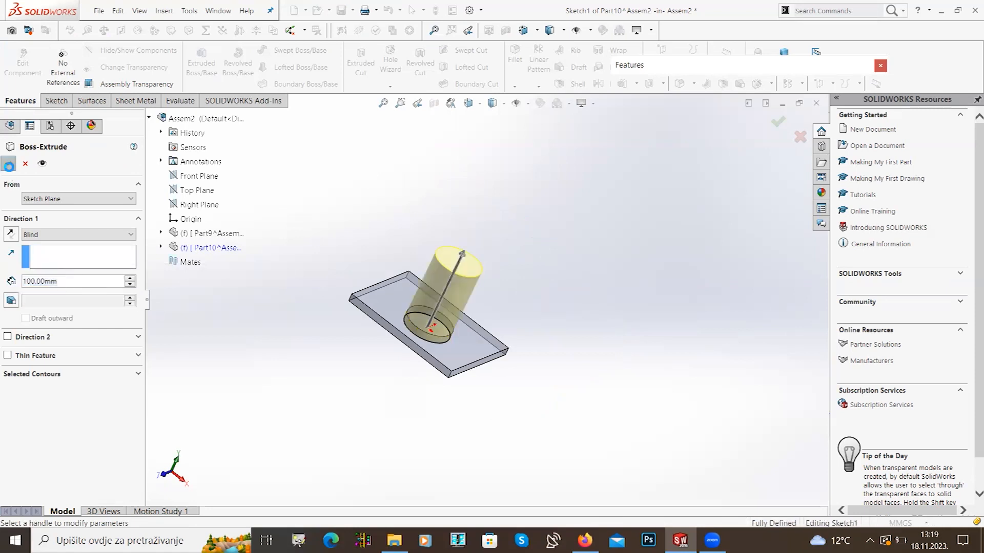
click(290, 369)
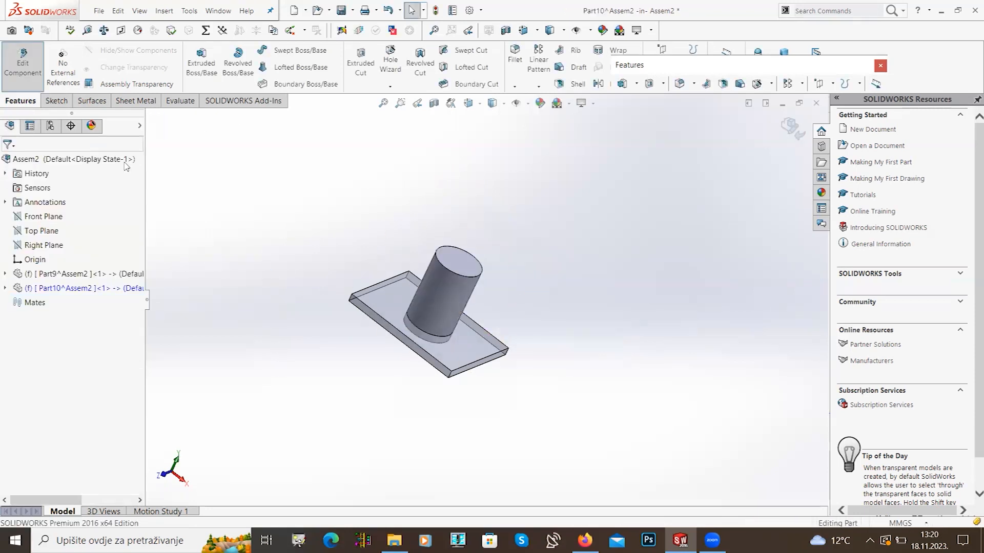
Step: Return to editing the assembly and try to move the cylinder out of the plate's hole
click(22, 67)
middle_drag(306, 366, 282, 356)
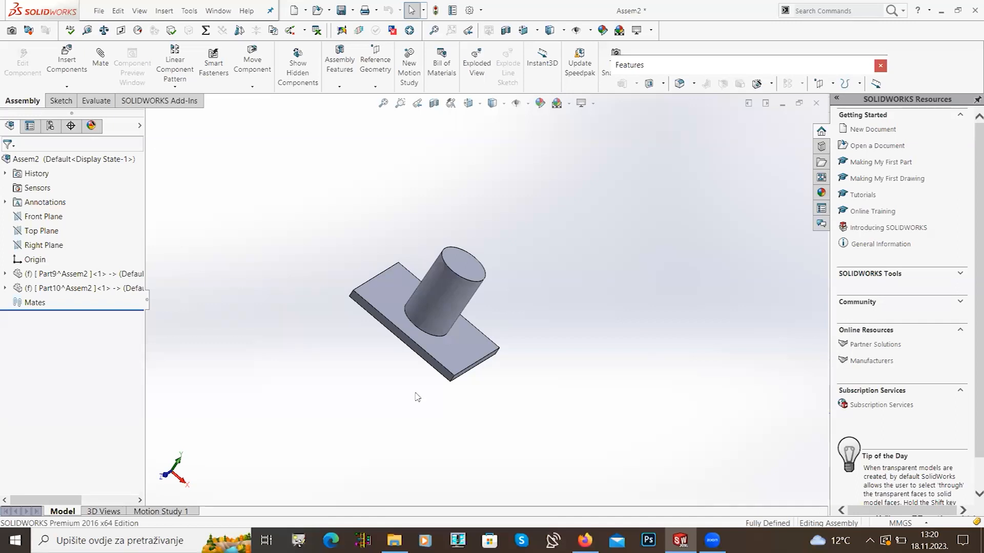
middle_drag(431, 330, 397, 395)
scroll(418, 355, down, 1)
drag(460, 282, 377, 390)
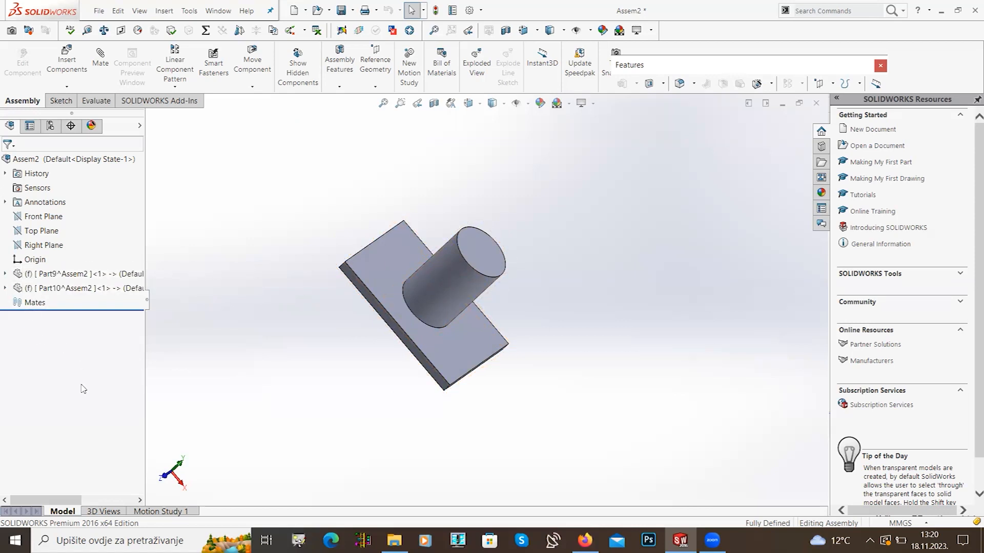
Step: Float the cylinder component and move it out of the hole, away from the plate
right_click(59, 291)
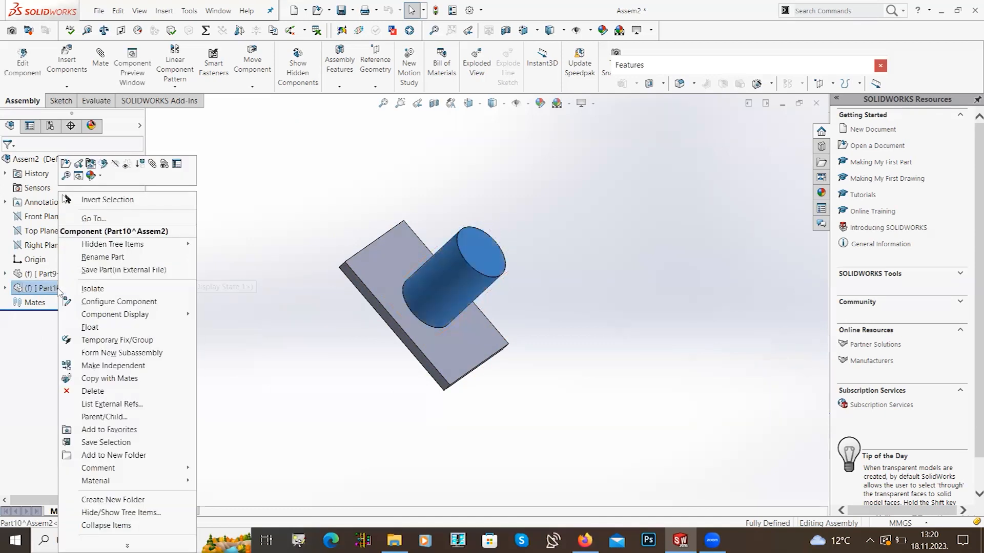
click(99, 328)
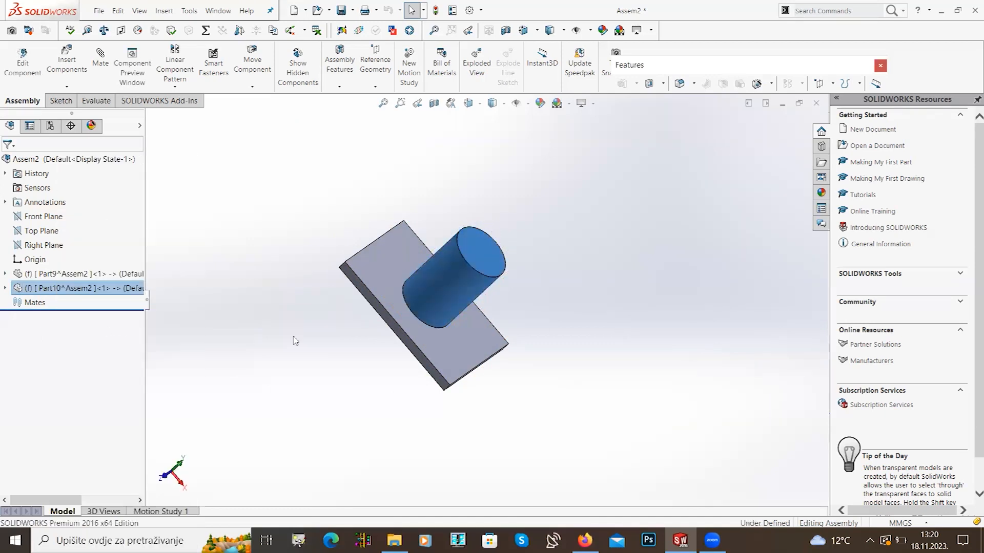
click(257, 374)
middle_drag(257, 373, 281, 328)
drag(432, 286, 552, 262)
click(362, 290)
middle_drag(362, 290, 386, 384)
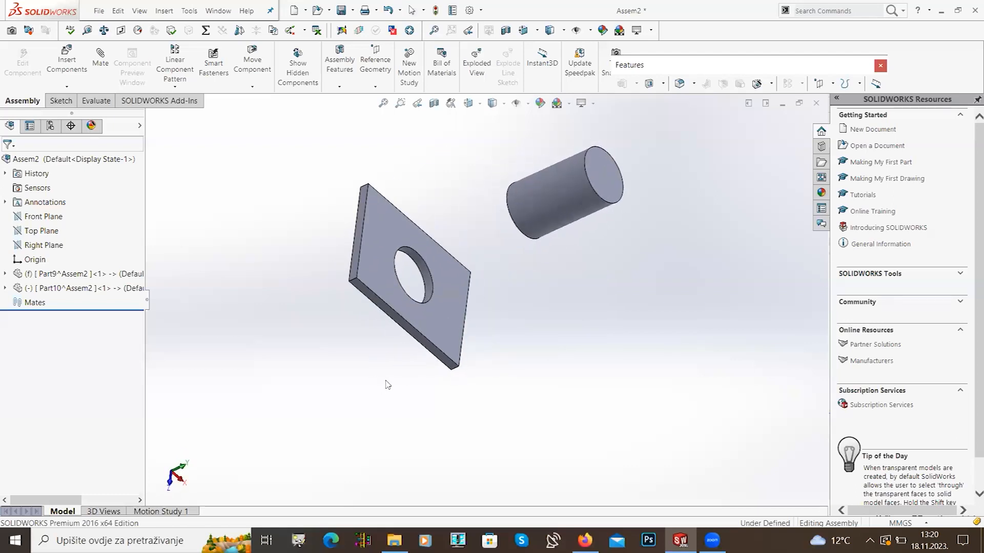
Step: Add a concentric mate between the cylinder's outer face and the inner face of the plate's hole
mouse_move(503, 282)
middle_down()
mouse_move(433, 309)
mouse_move(538, 248)
mouse_move(508, 266)
middle_up()
middle_drag(452, 298, 408, 303)
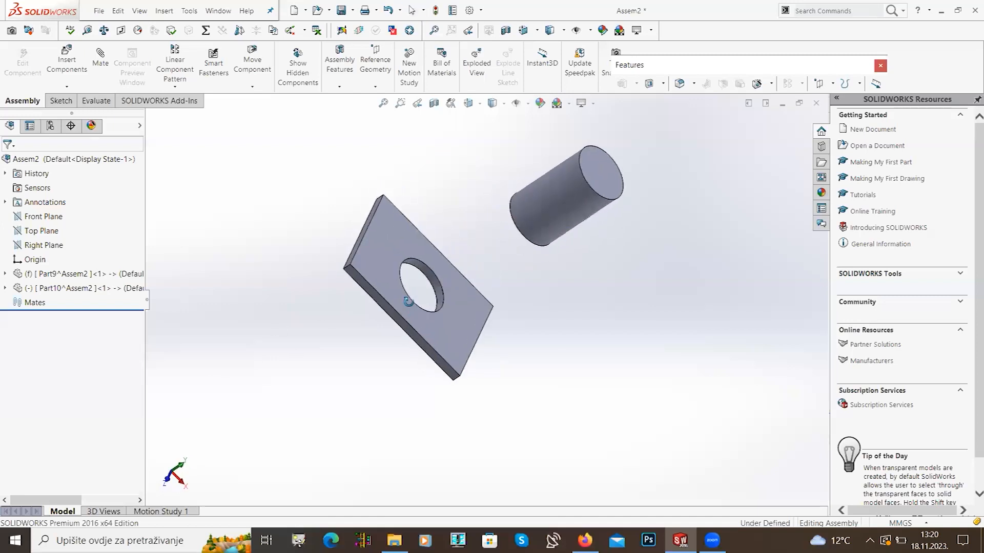
click(102, 68)
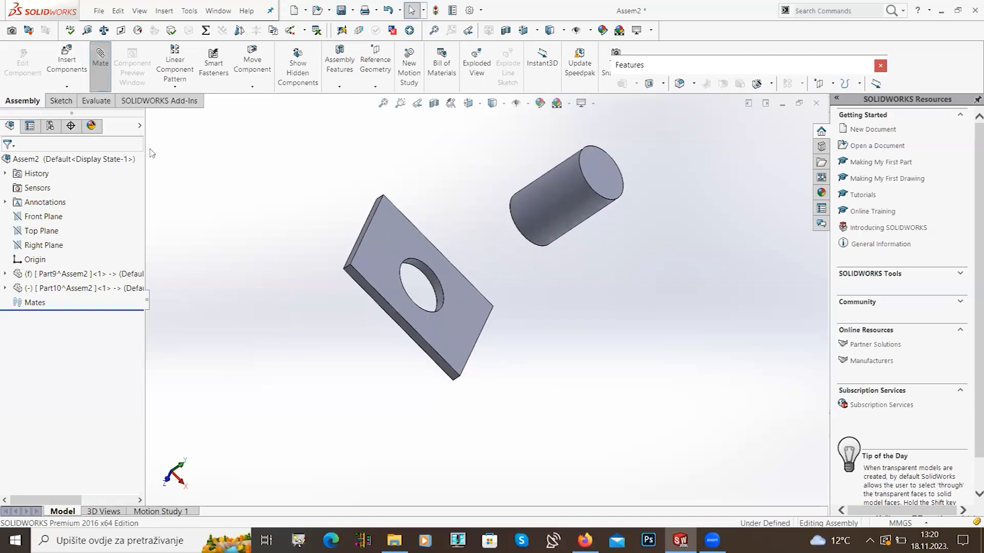
click(555, 214)
scroll(423, 256, down, 3)
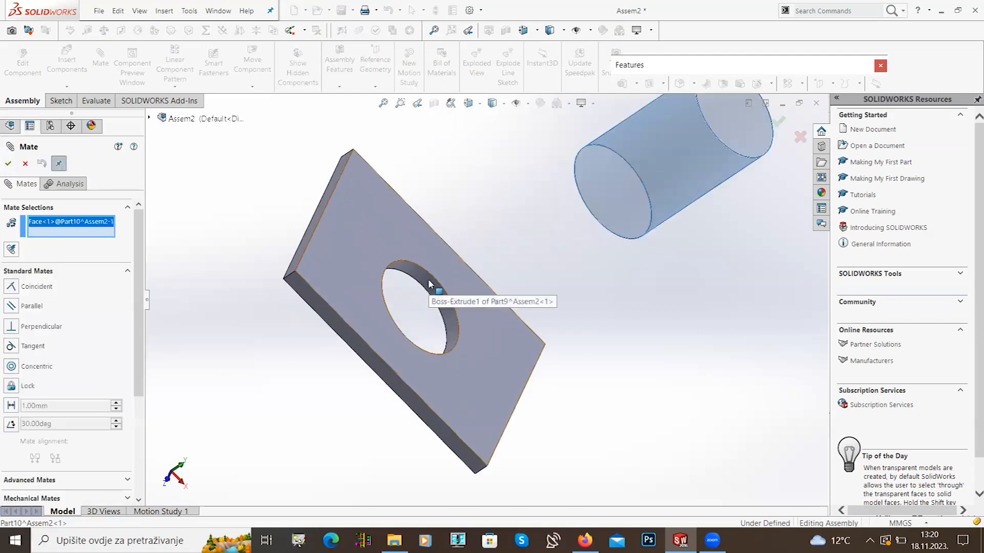
click(430, 284)
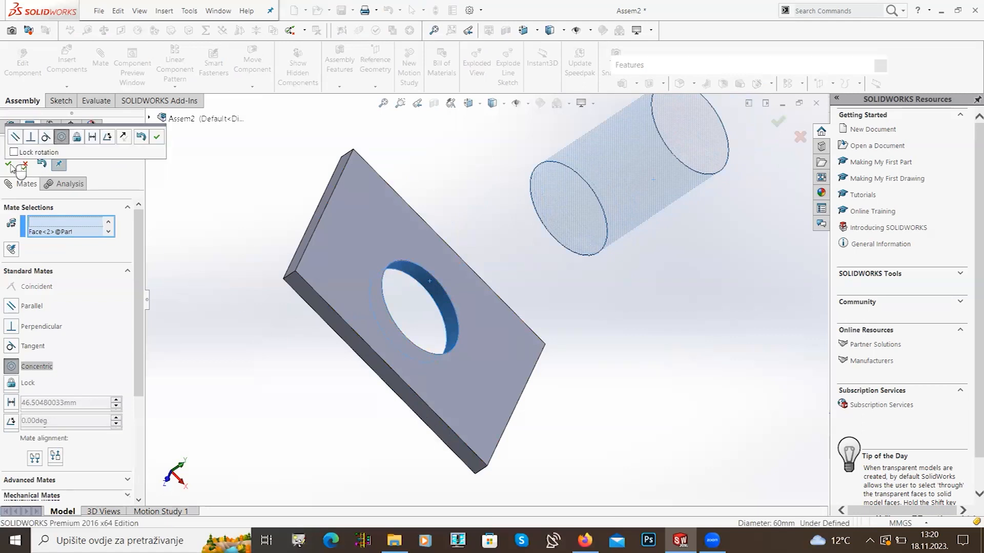
click(8, 165)
click(8, 165)
Step: Slide the cylinder along the axis of the plate's hole to check its remaining movement
scroll(487, 291, up, 3)
drag(487, 291, 525, 281)
click(361, 355)
middle_drag(370, 358, 432, 283)
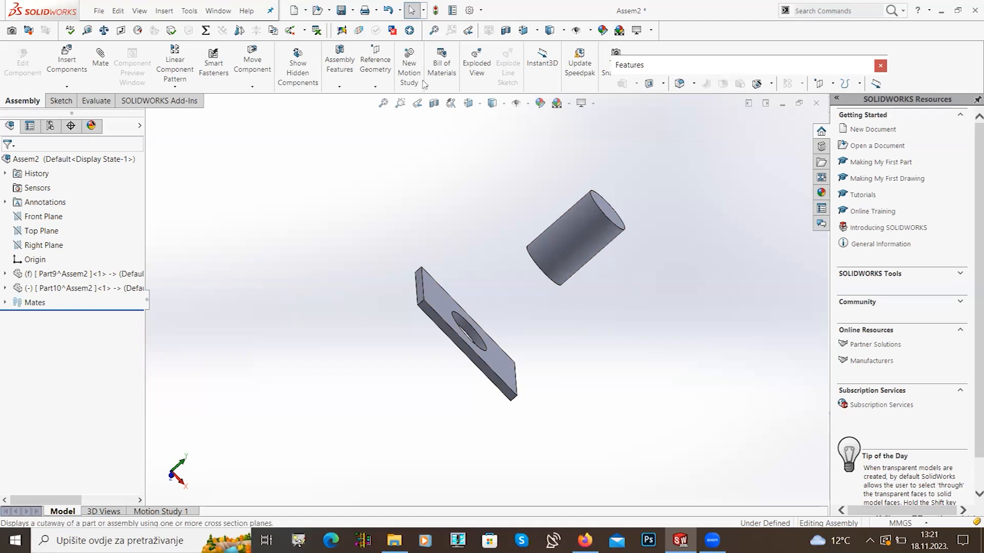
Step: Save the assembly without rebuilding as Assem2 on the desktop, storing Part9 and Part10 externally as separate files
click(341, 11)
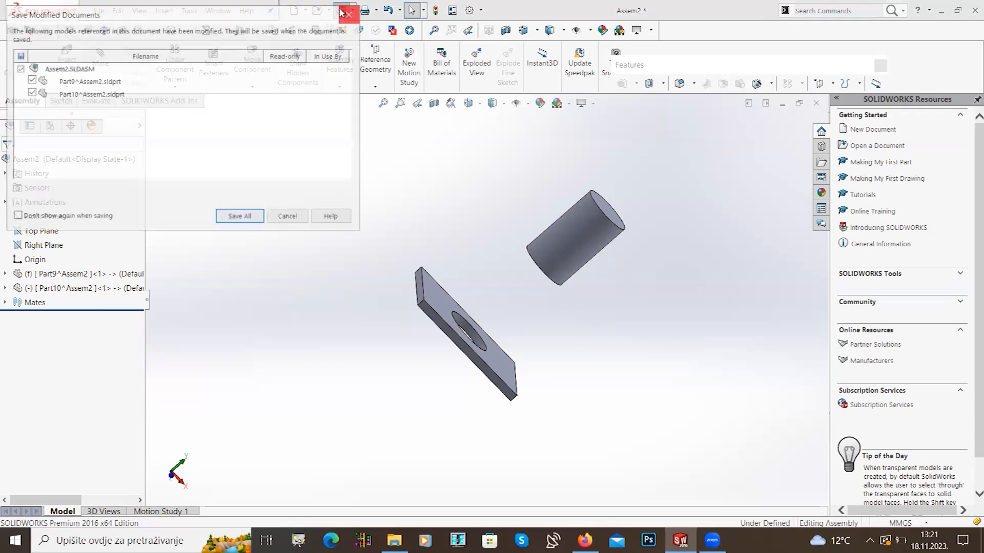
click(241, 217)
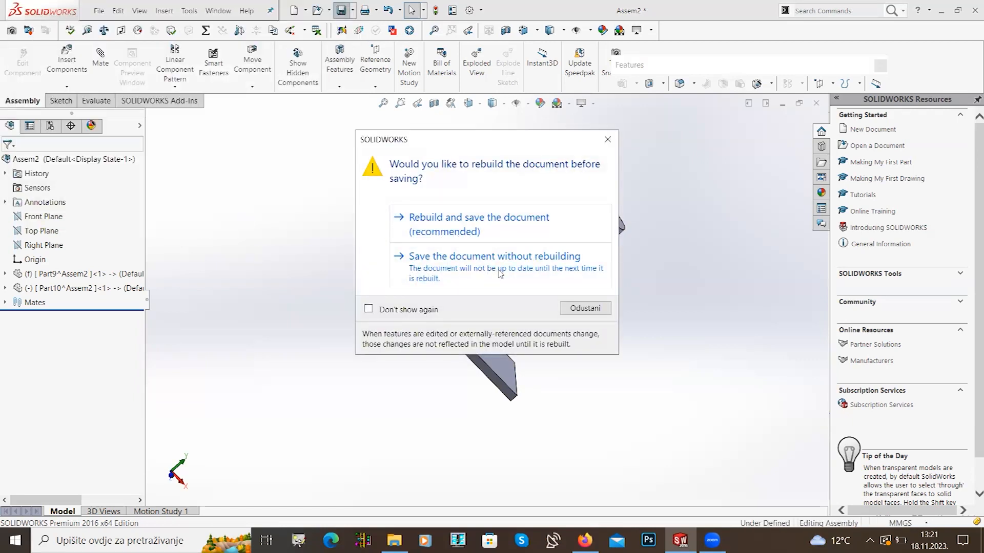
click(483, 270)
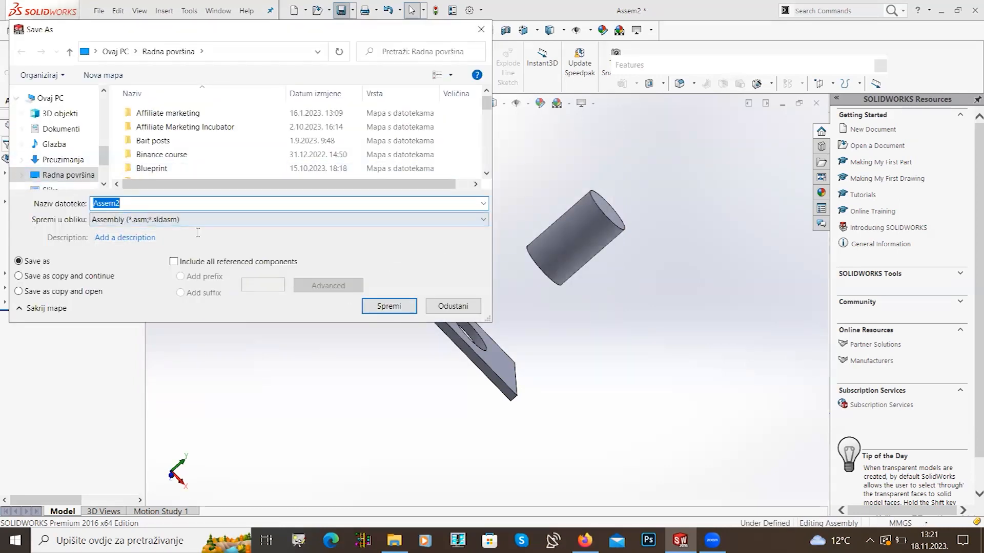
click(388, 307)
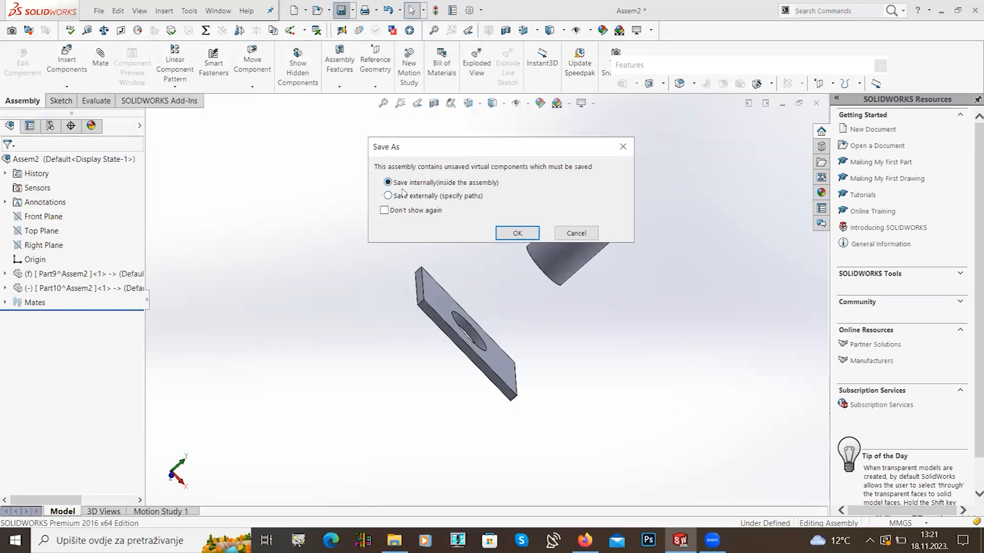
click(434, 200)
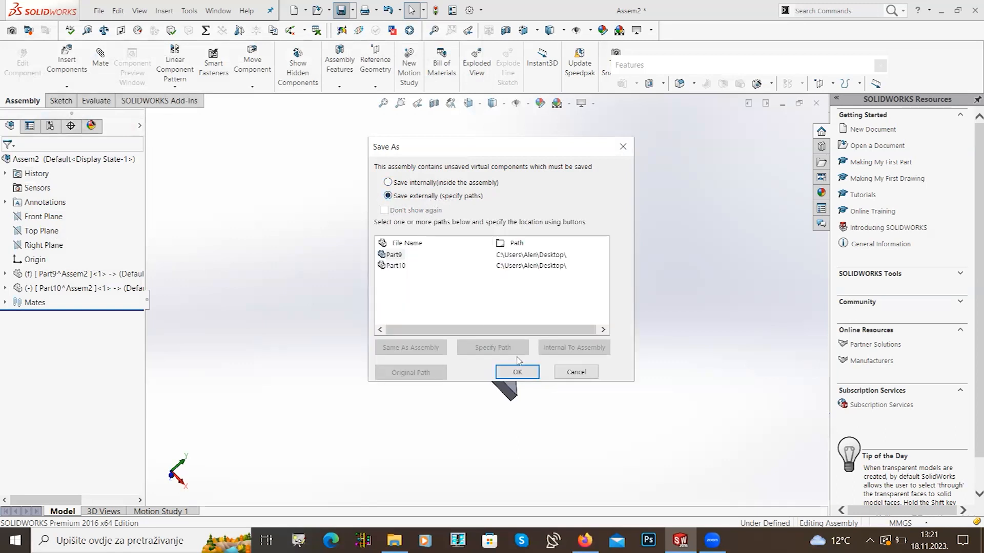
click(521, 372)
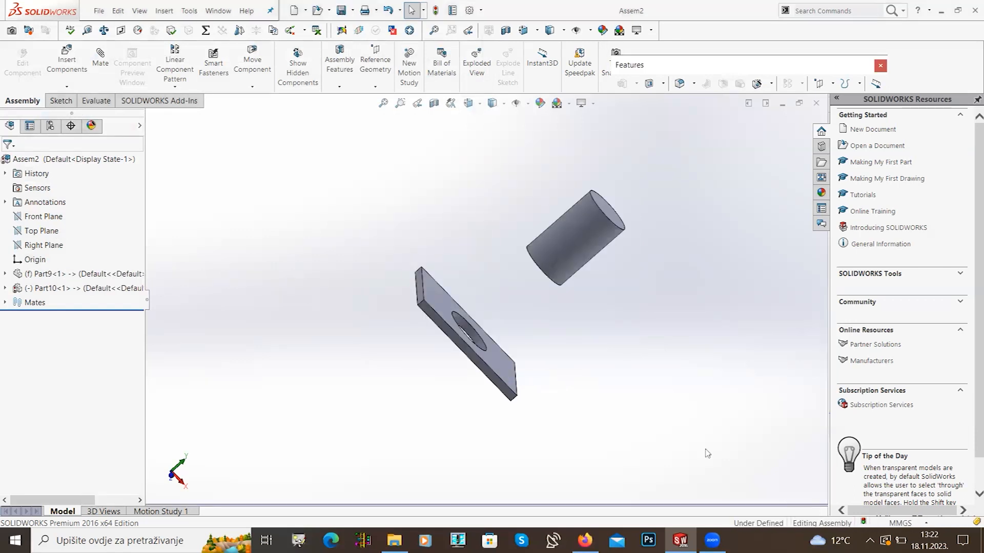
Step: Show the desktop and group the saved Assem2, Part9 and Part10 files next to each other
click(941, 11)
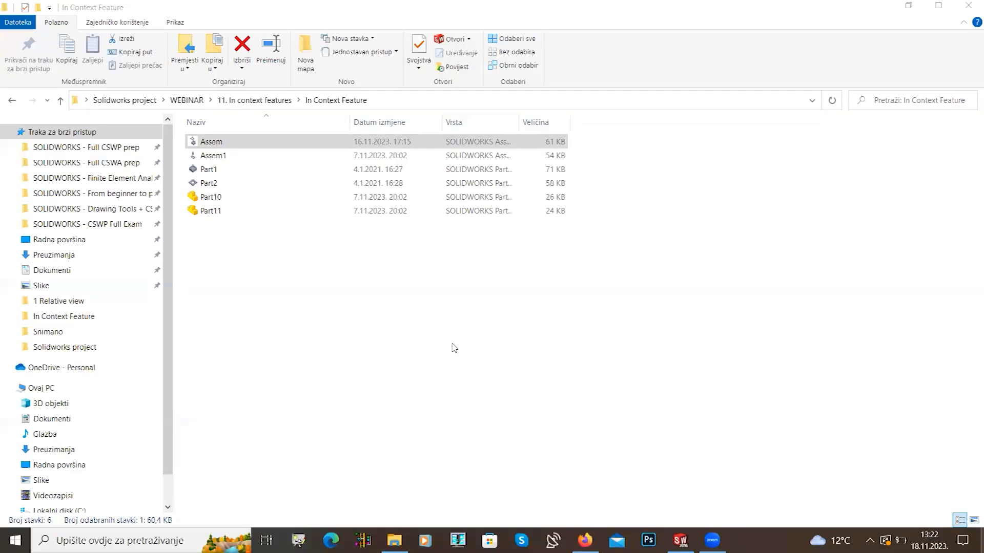
key(super+d)
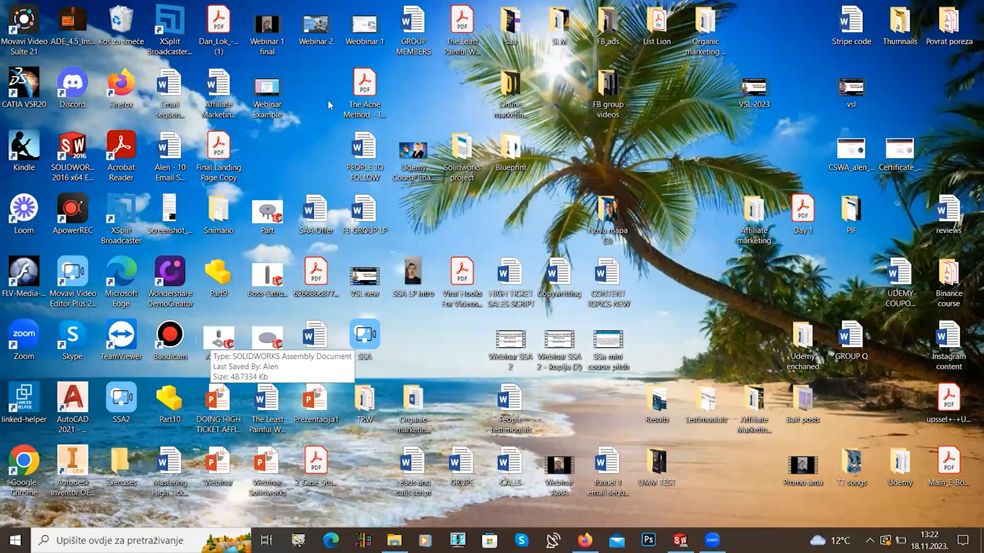
drag(224, 339, 314, 121)
click(319, 134)
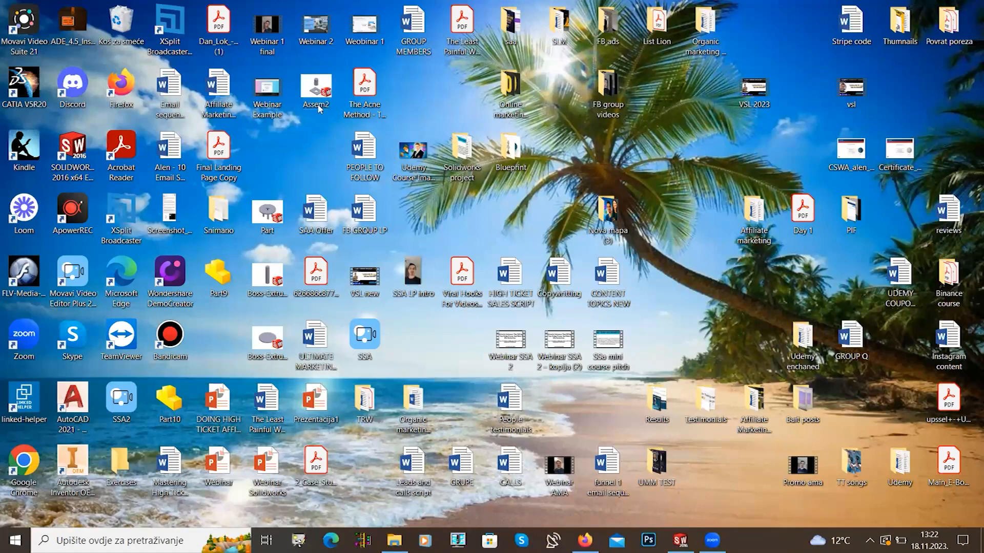
drag(217, 287, 316, 150)
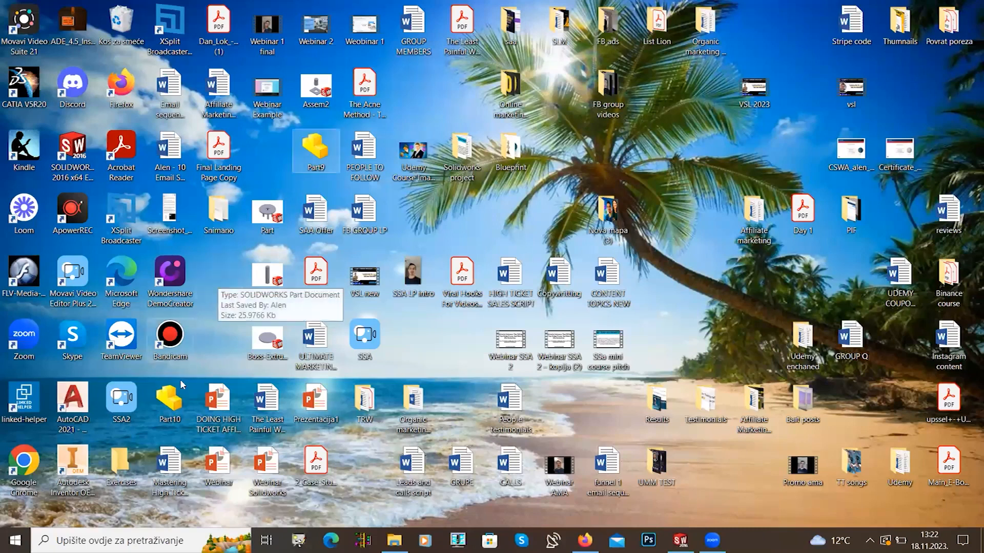
drag(169, 403, 267, 150)
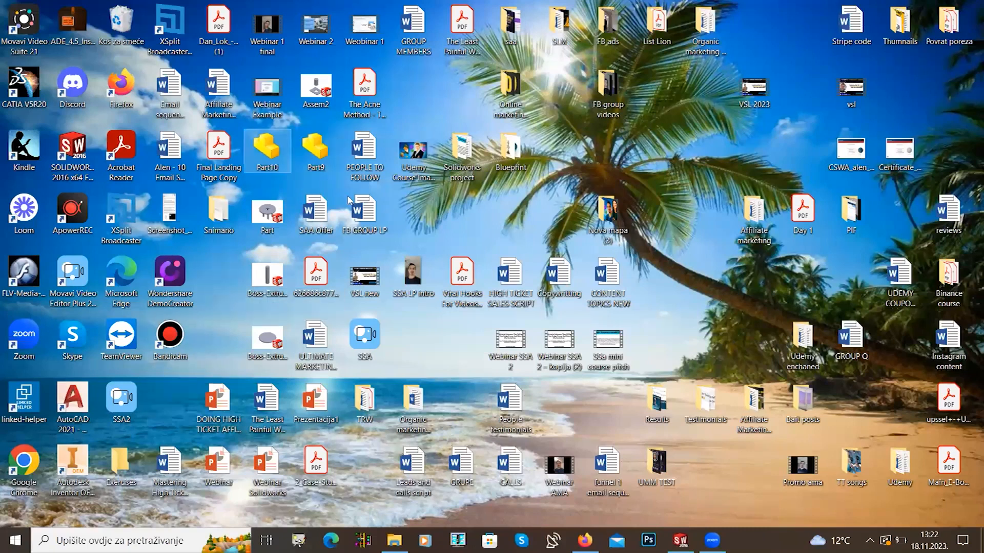
click(447, 209)
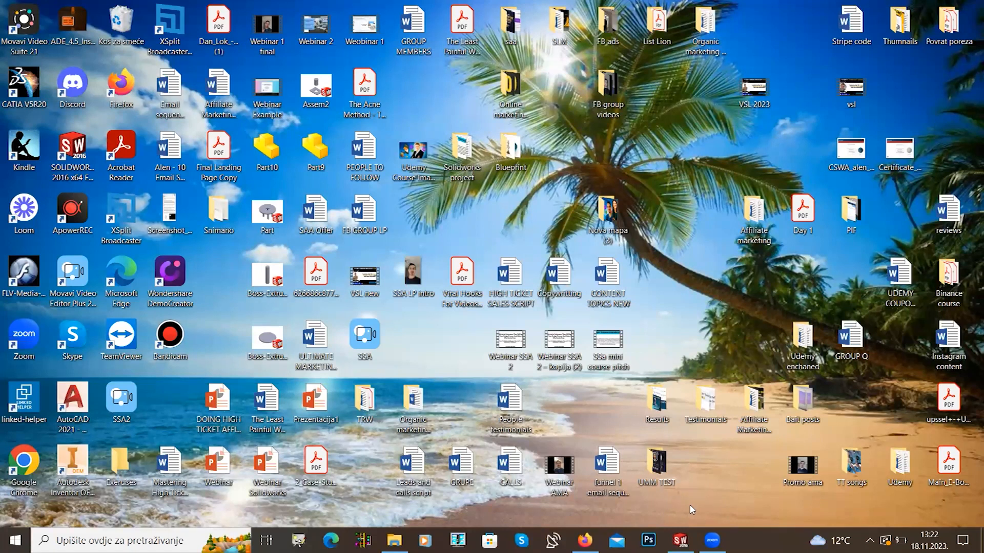
Step: Switch to SOLIDWORKS and close the assembly, and show the "#10 Relative View" slide in the Canva presentation in Firefox
click(680, 540)
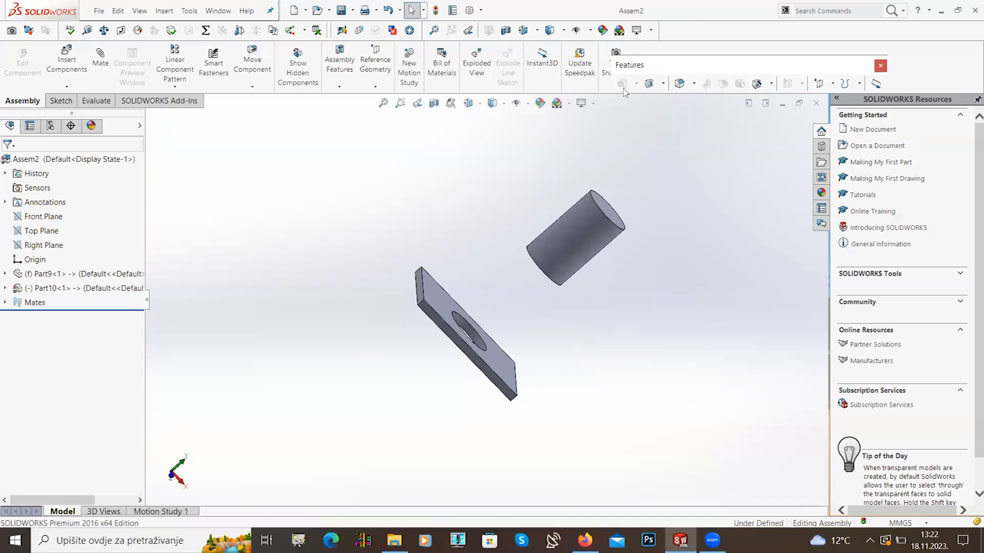
click(818, 106)
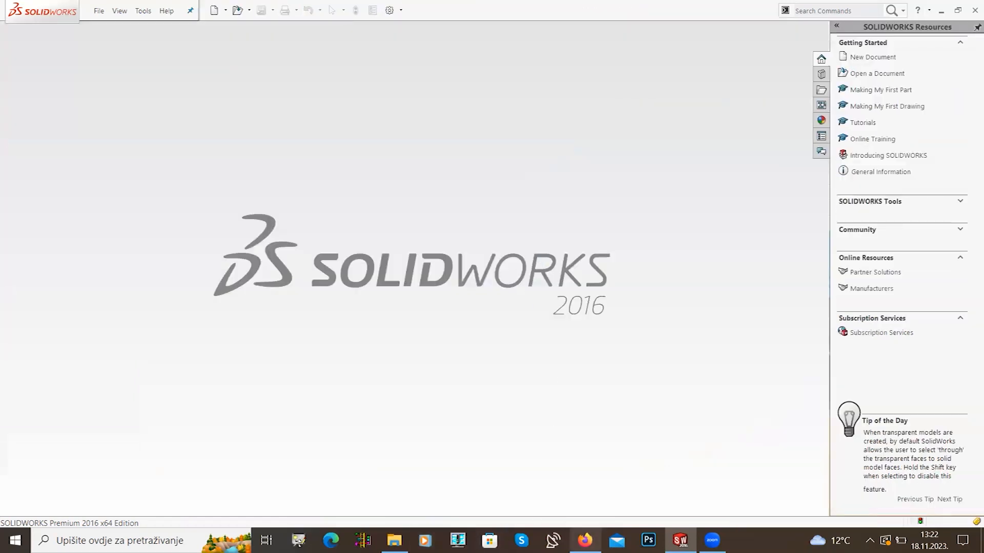
click(585, 540)
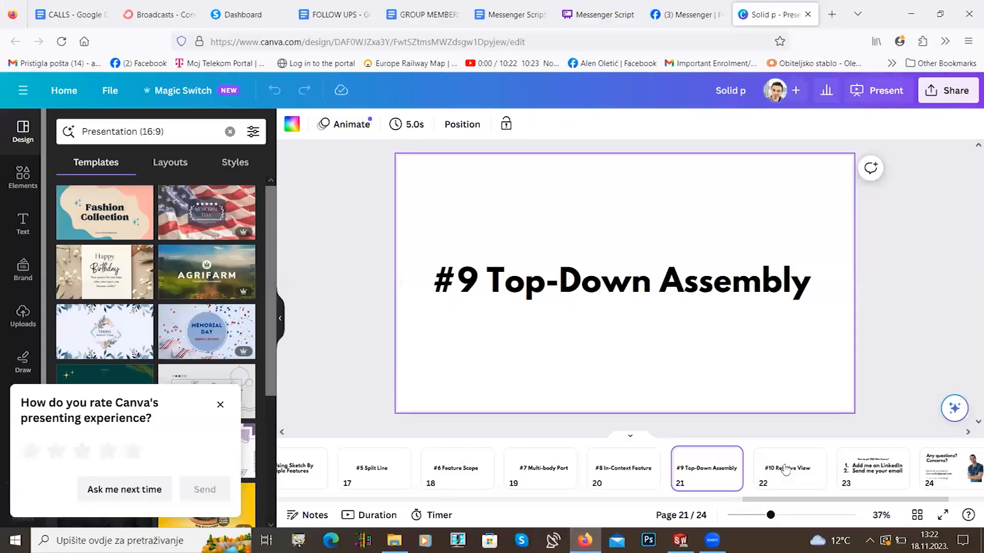
key(Down)
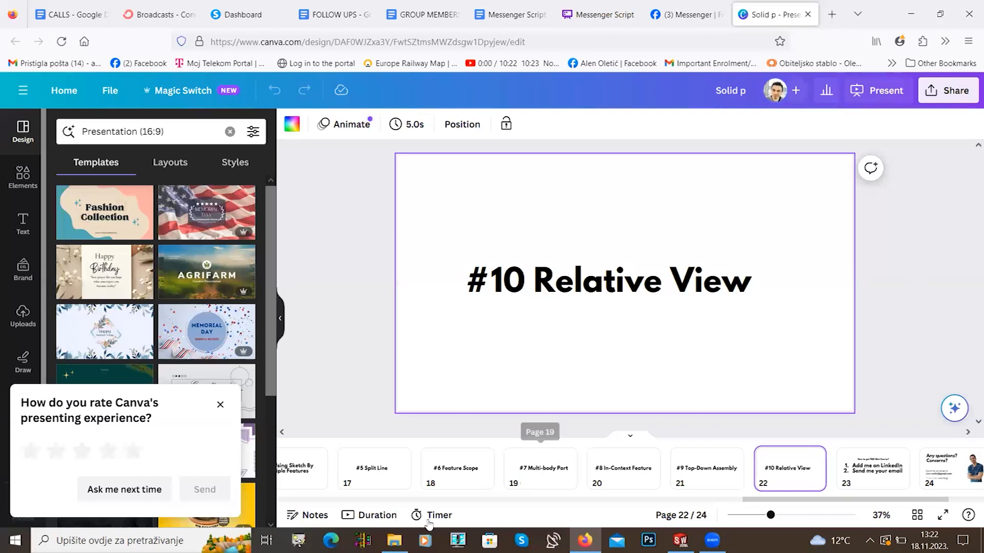
Step: Switch to File Explorer and open the 3.1. drawing from the "1 Relative view" folder inside WEBINAR
click(399, 532)
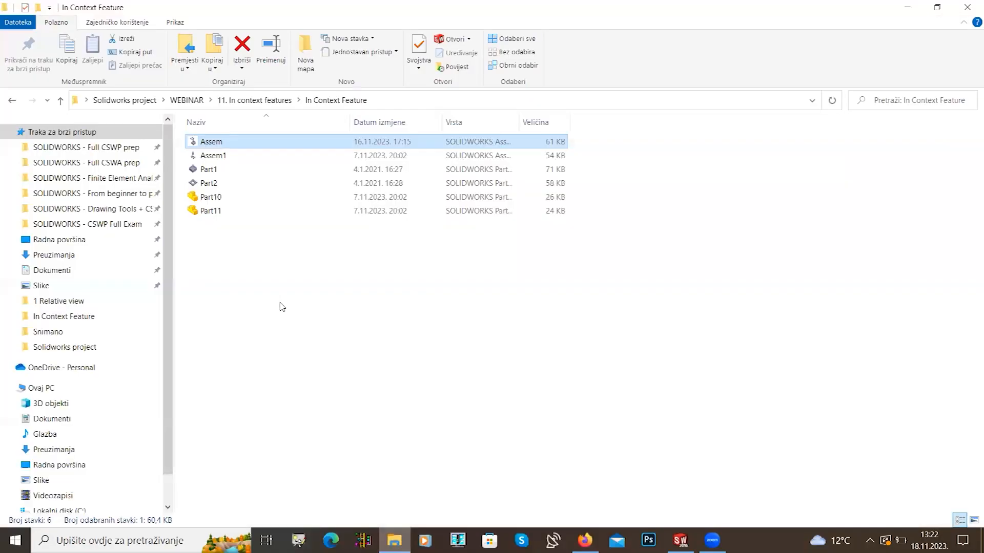
click(280, 303)
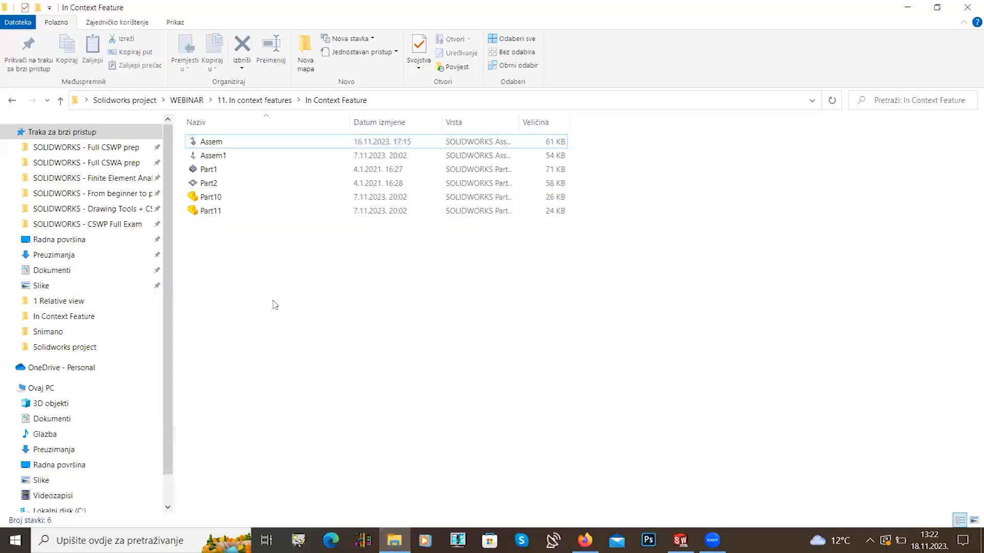
click(12, 100)
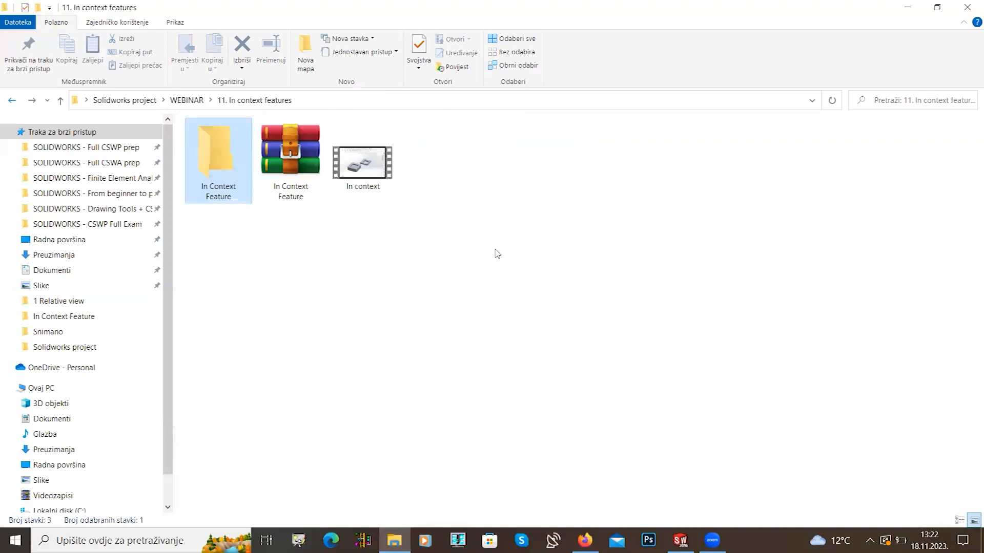
click(19, 100)
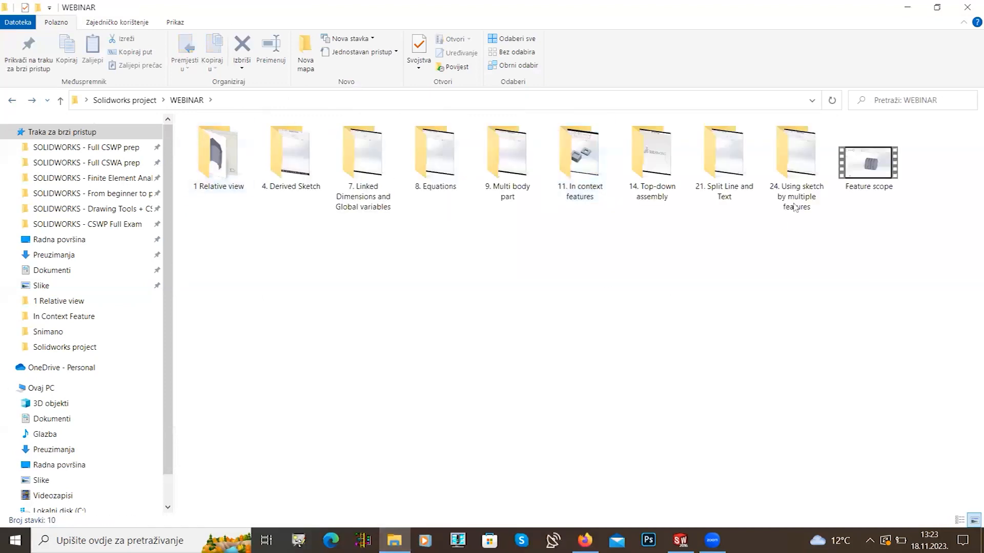
double_click(228, 161)
click(228, 173)
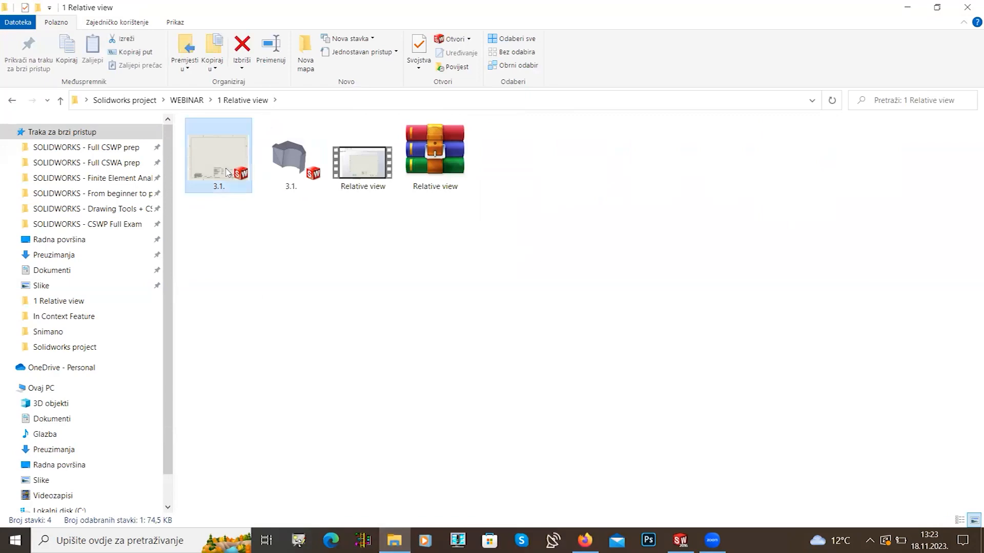
double_click(228, 172)
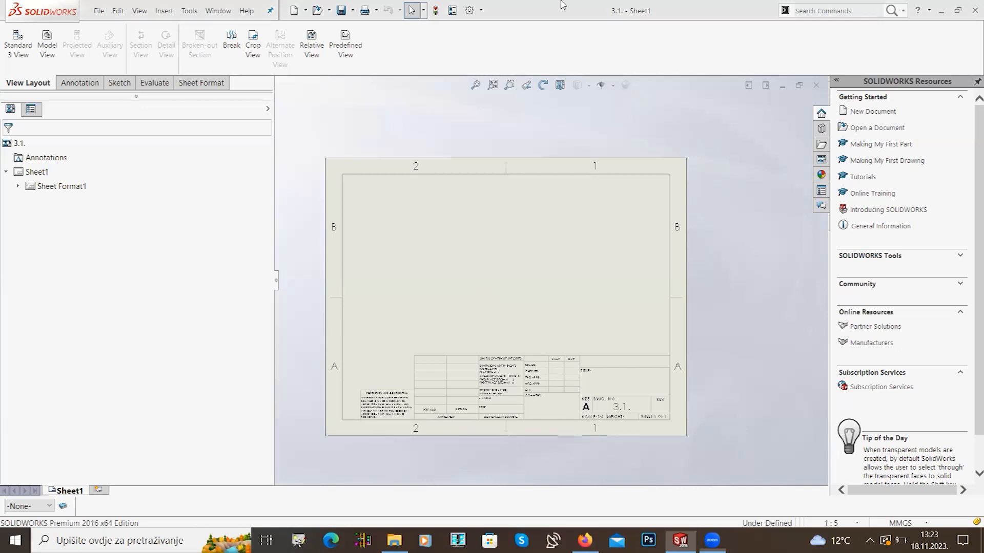
Step: Insert a Front model view of part 3.1. in the left half of the drawing sheet
click(47, 45)
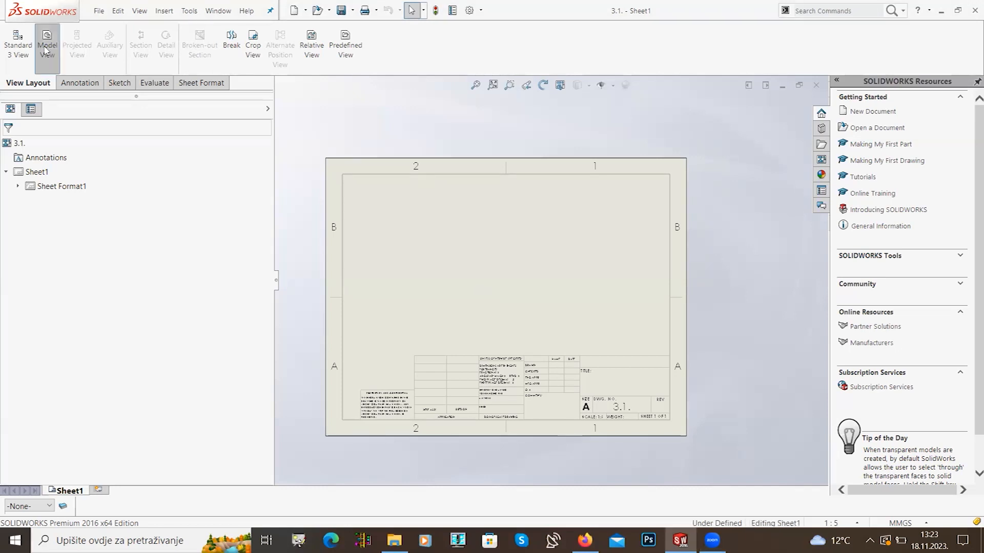
double_click(65, 227)
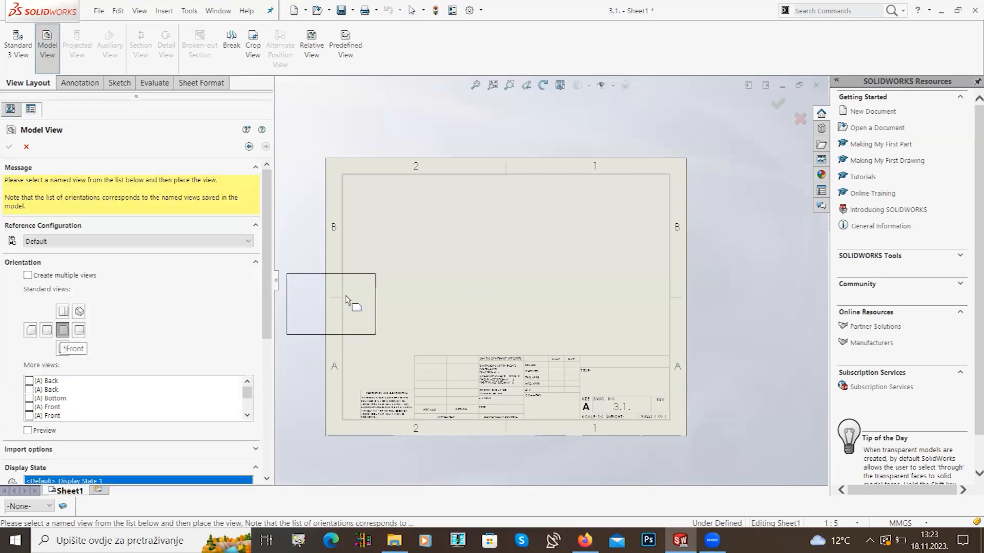
click(445, 290)
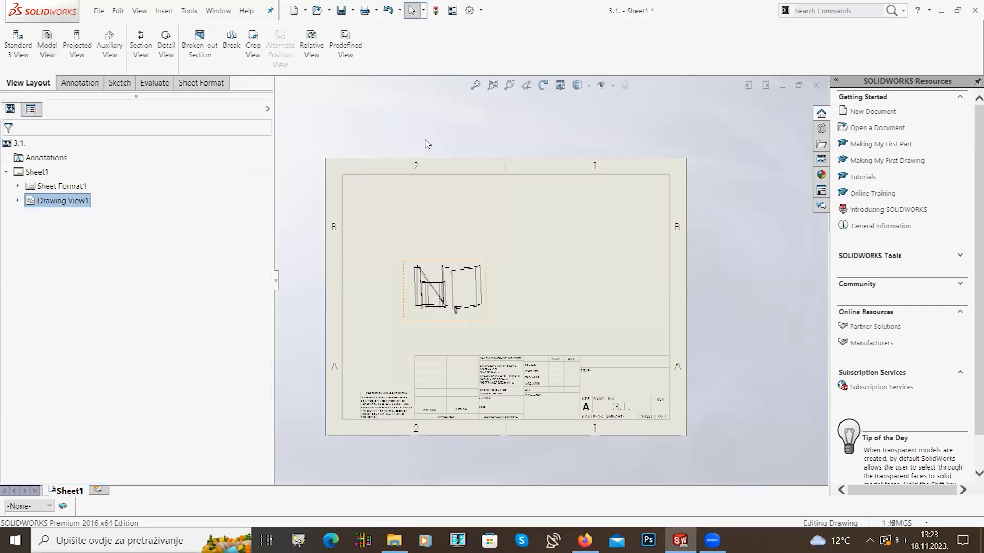
click(385, 312)
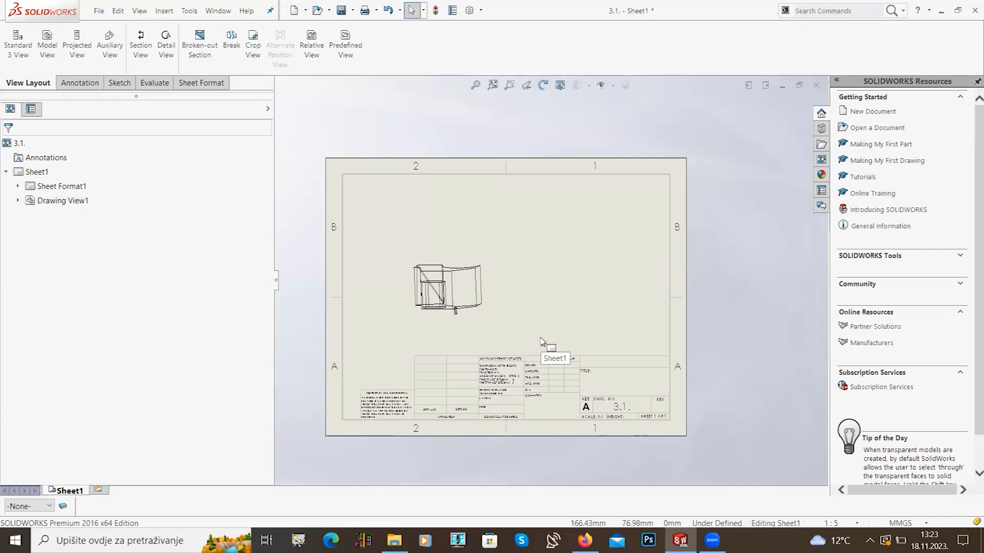
Step: Search the commands for "relative" and start a Relative View based on the existing model view of part 3.1
scroll(476, 320, down, 5)
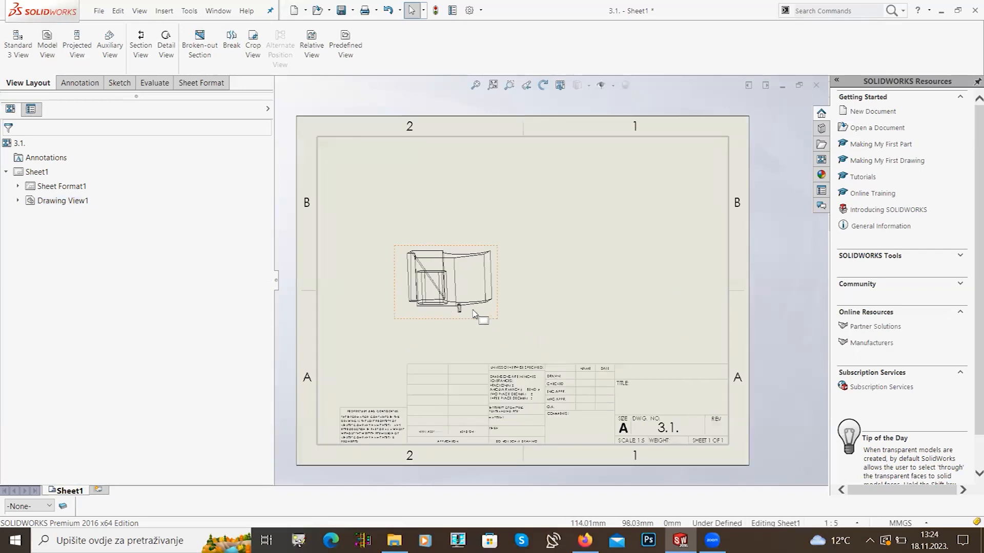
scroll(564, 285, up, 6)
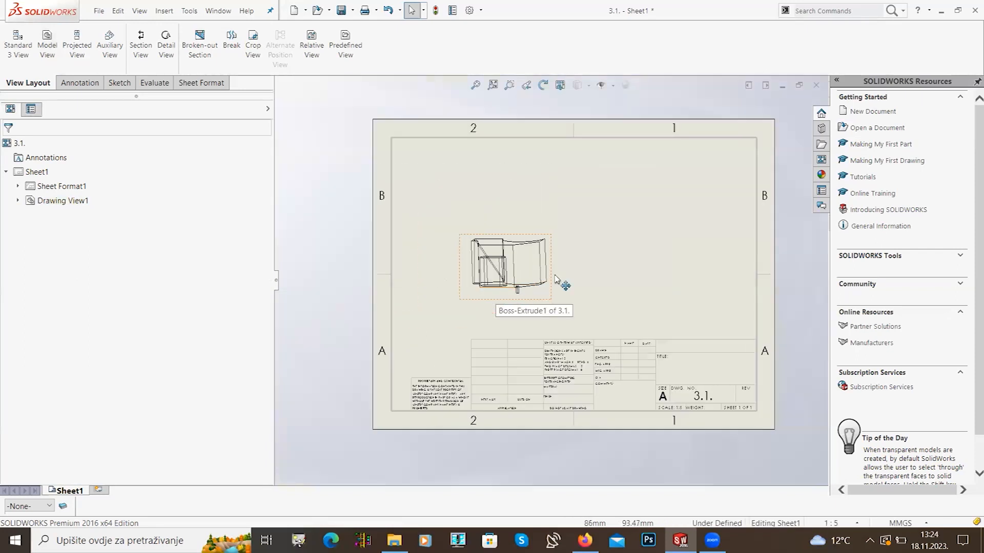
scroll(575, 277, down, 2)
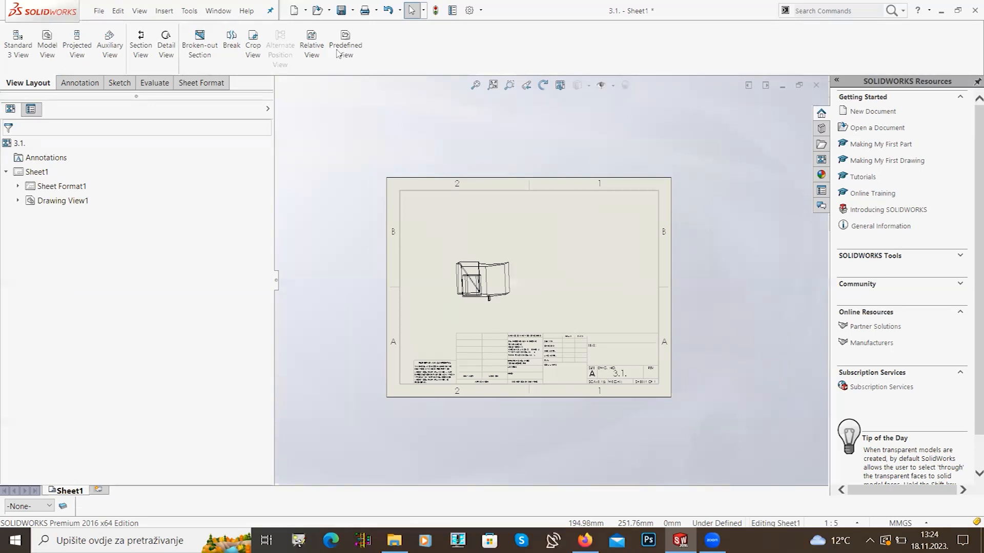
click(808, 11)
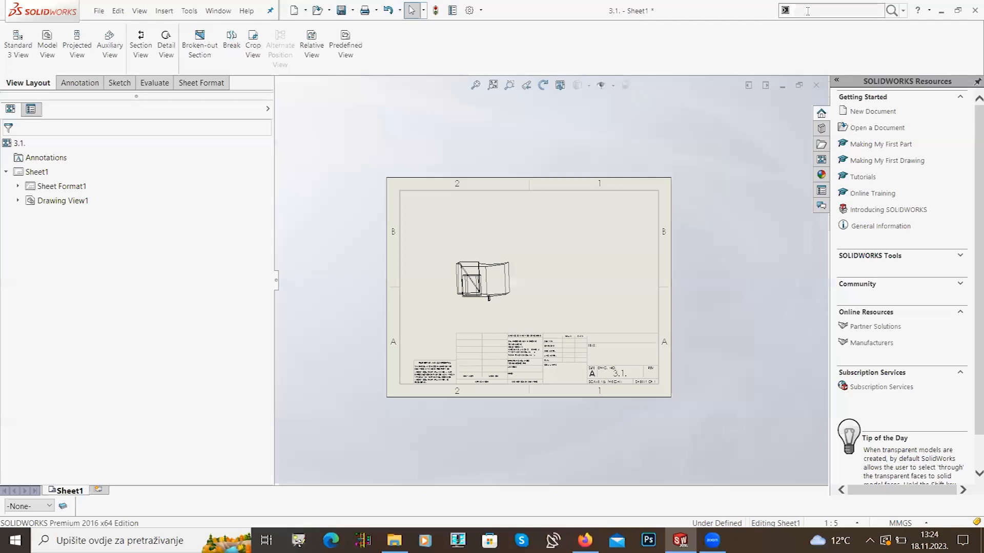
text(rela)
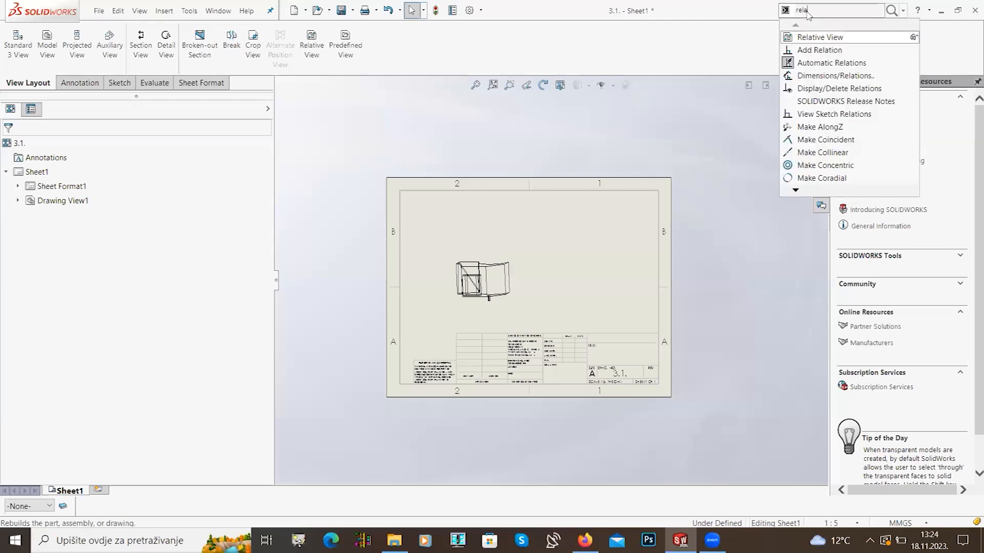
text(tive)
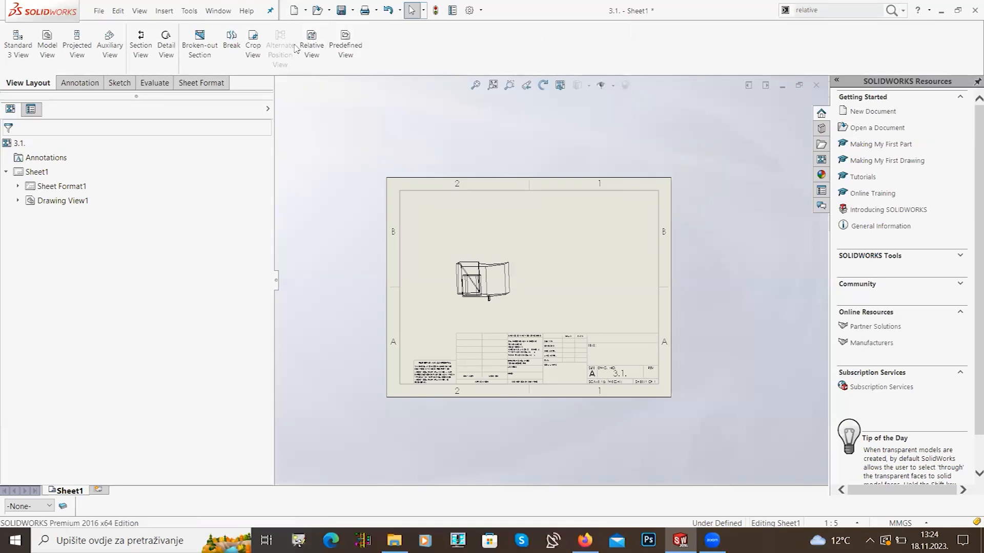
click(313, 46)
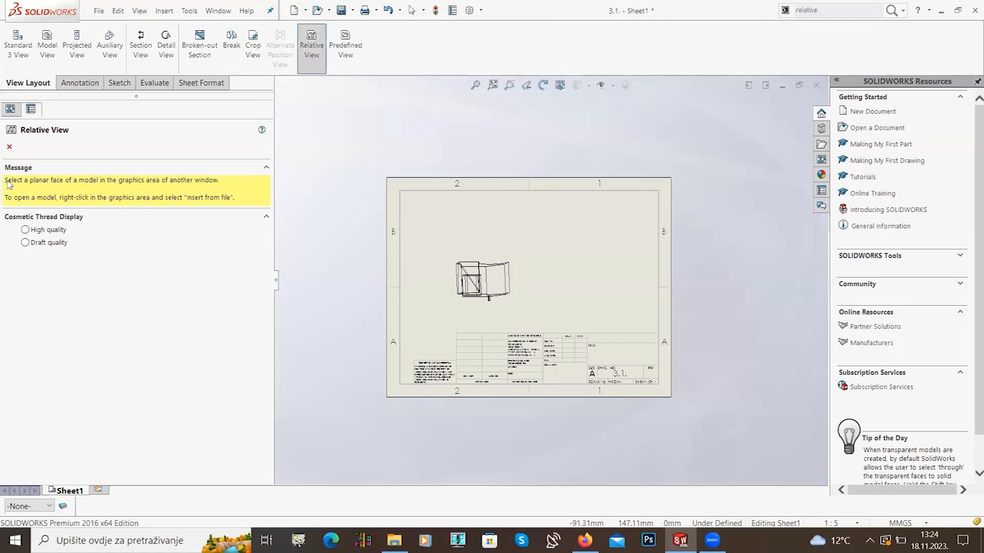
click(497, 281)
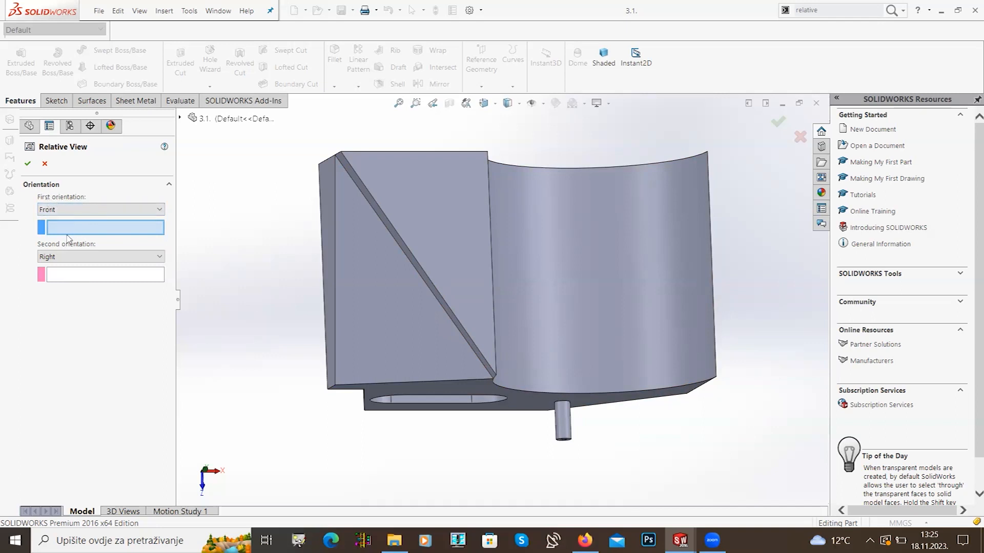
click(91, 211)
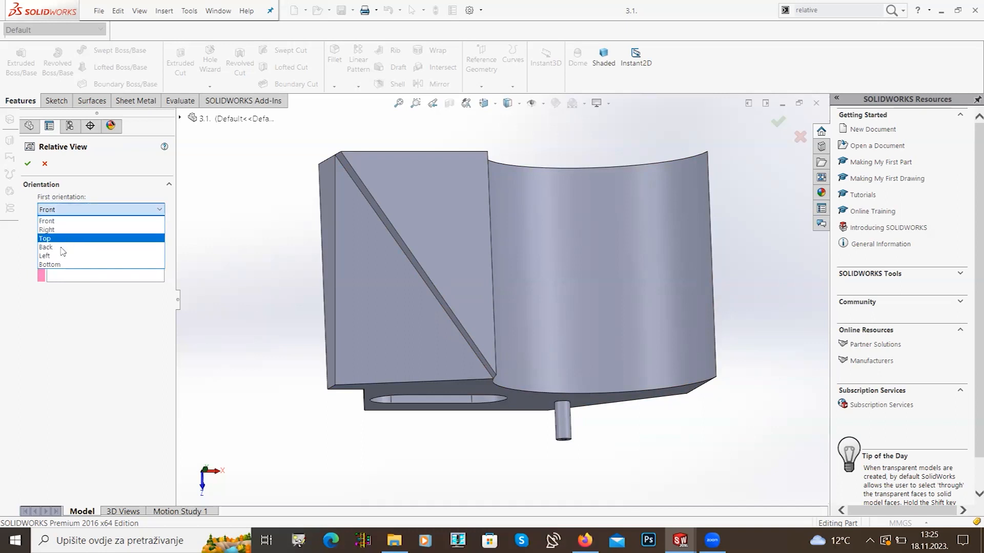
click(101, 330)
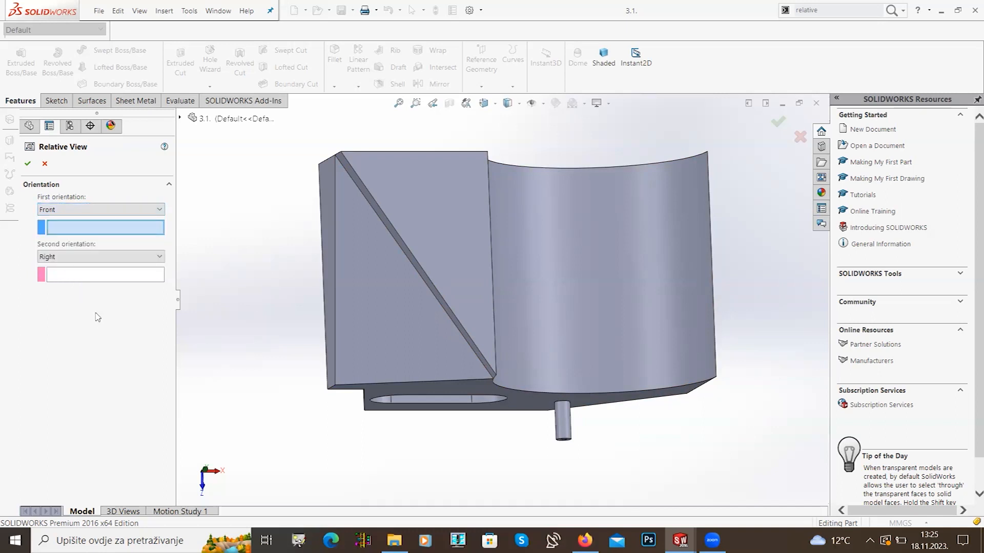
click(81, 261)
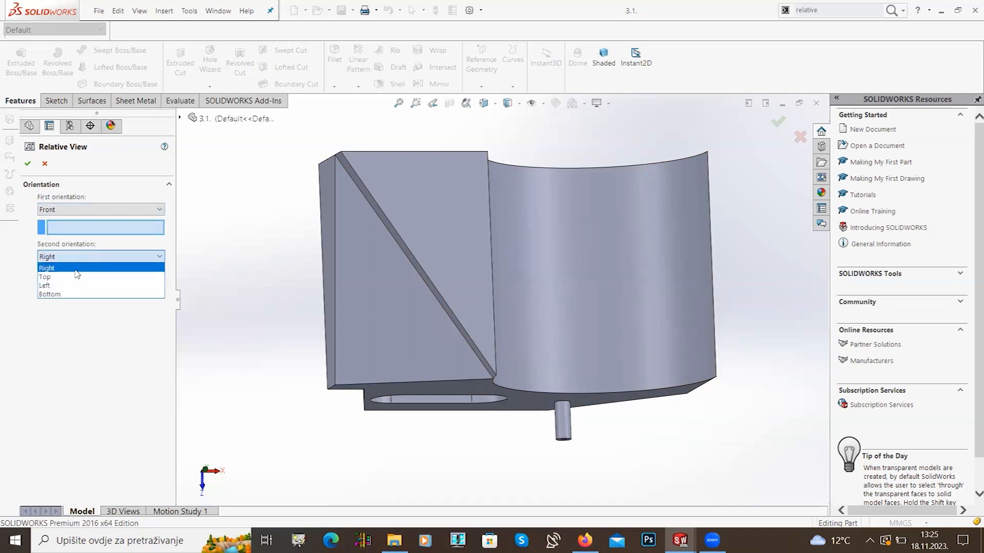
click(104, 322)
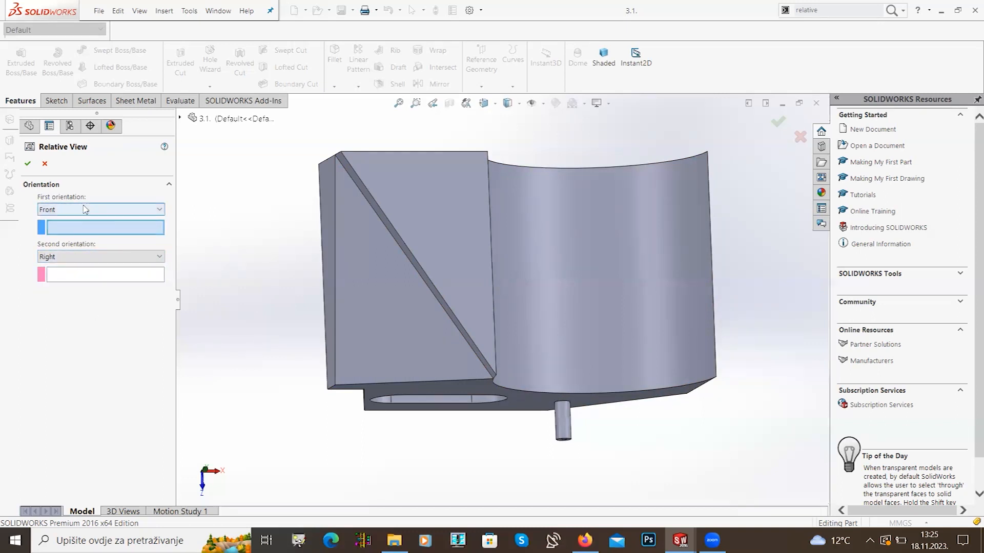
Step: Orient the relative view with the large flat slotted face as Front and the adjoining rectangular side face as Bottom
middle_drag(343, 221, 430, 289)
click(453, 401)
click(118, 257)
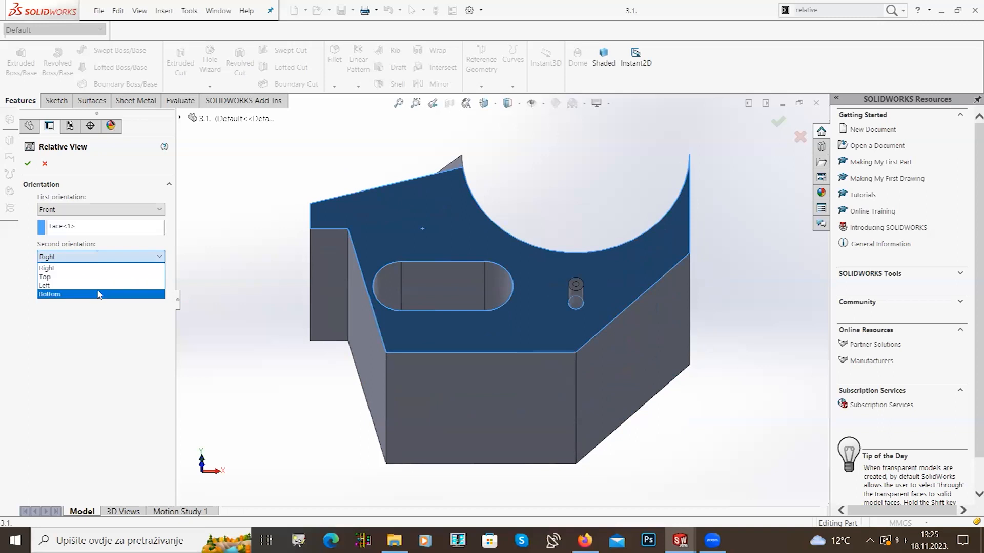
click(97, 294)
click(469, 387)
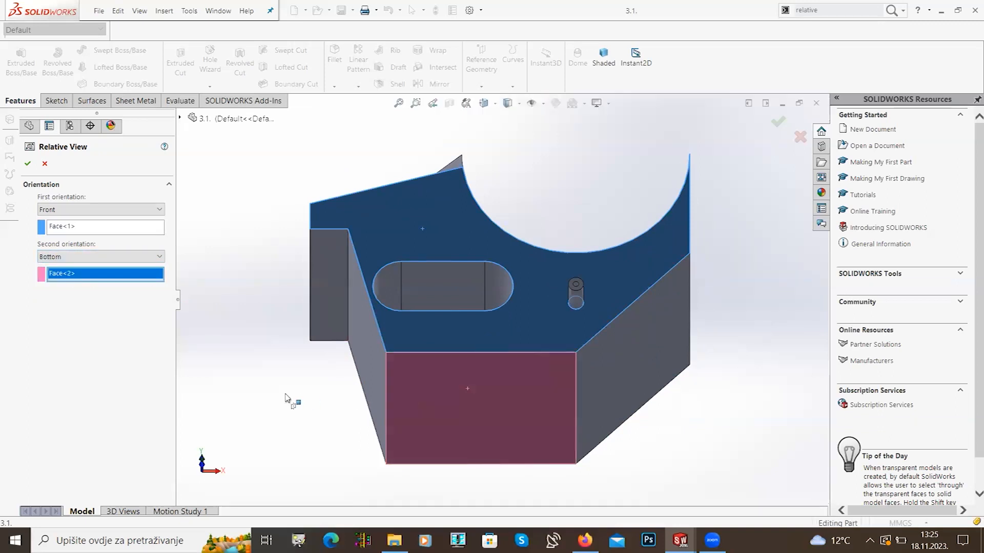
click(28, 164)
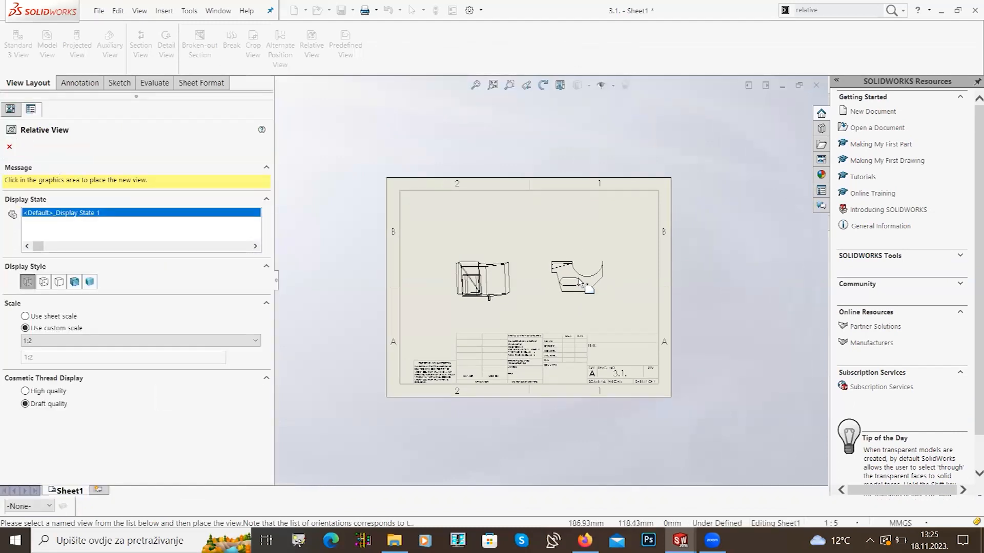
Step: Place the relative view on the sheet to the right of the existing model view
click(576, 285)
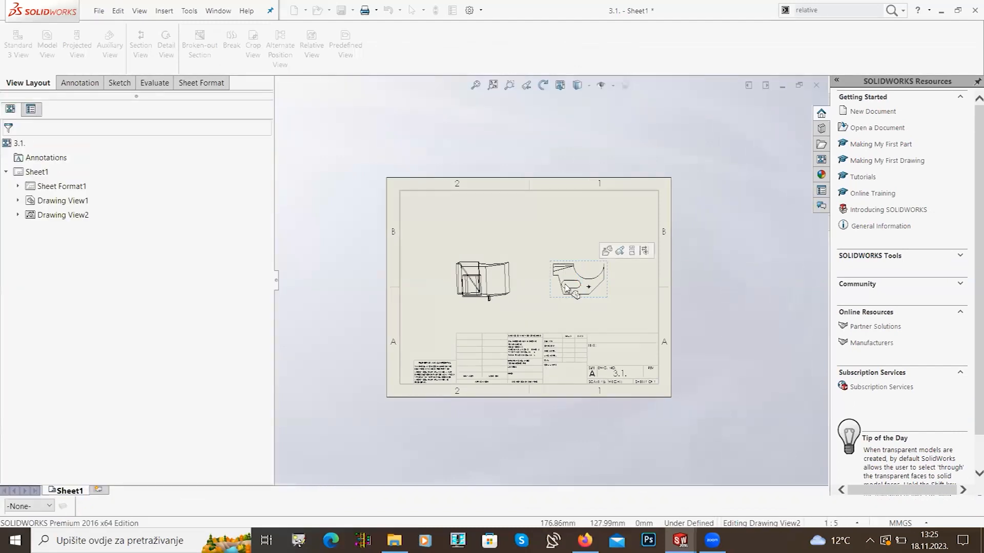
click(579, 279)
scroll(584, 281, down, 1)
scroll(577, 281, down, 1)
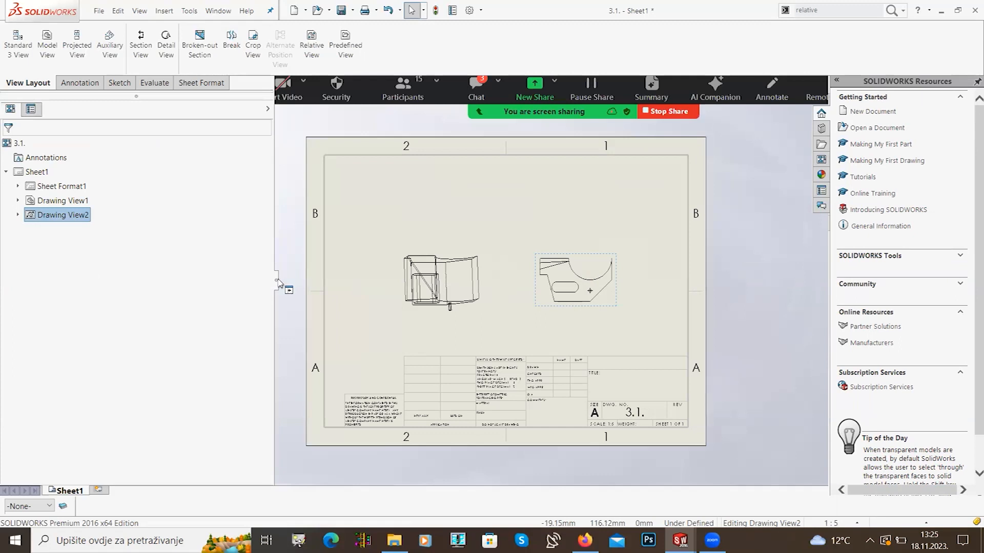
Step: Narrow the drawing's design tree pane and switch to the Canva presentation in Firefox
drag(278, 282, 143, 279)
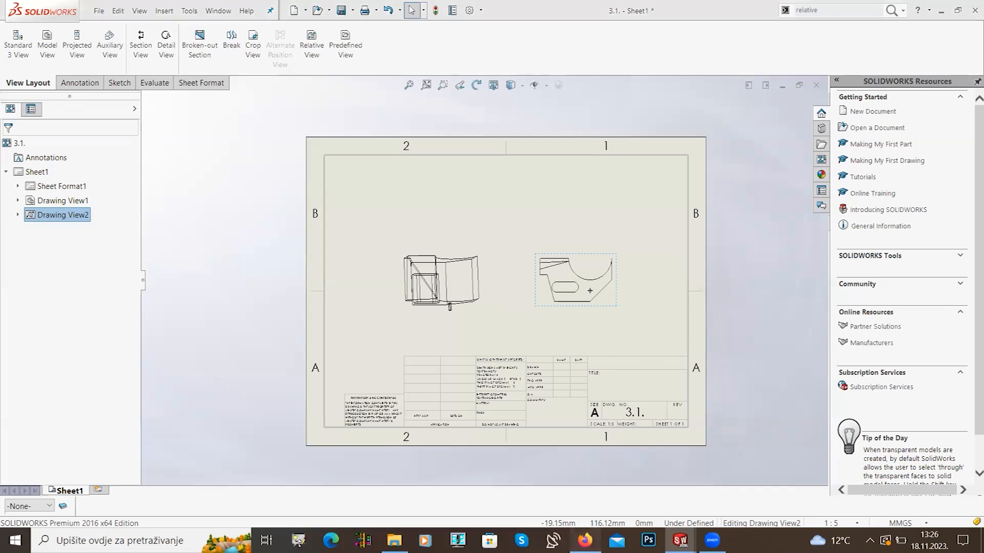
click(585, 540)
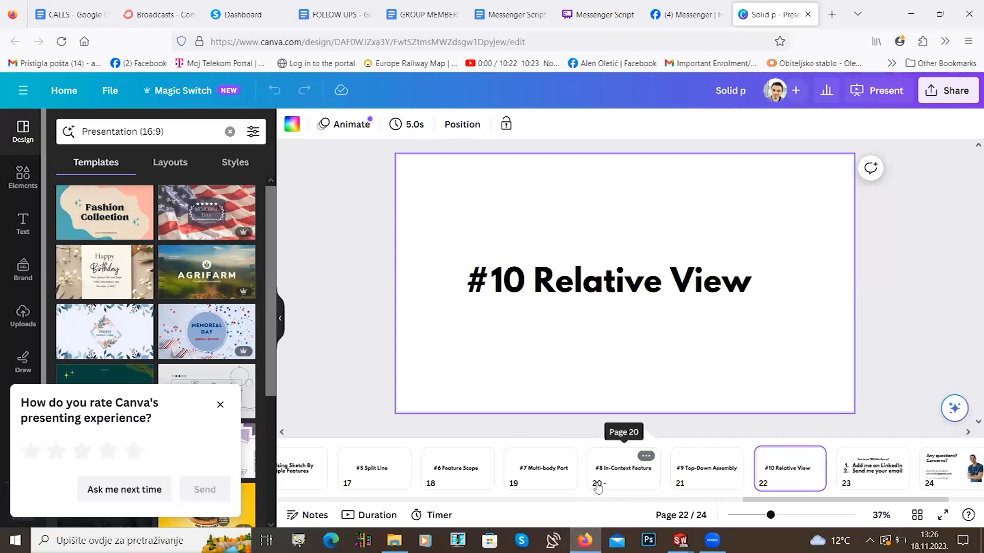